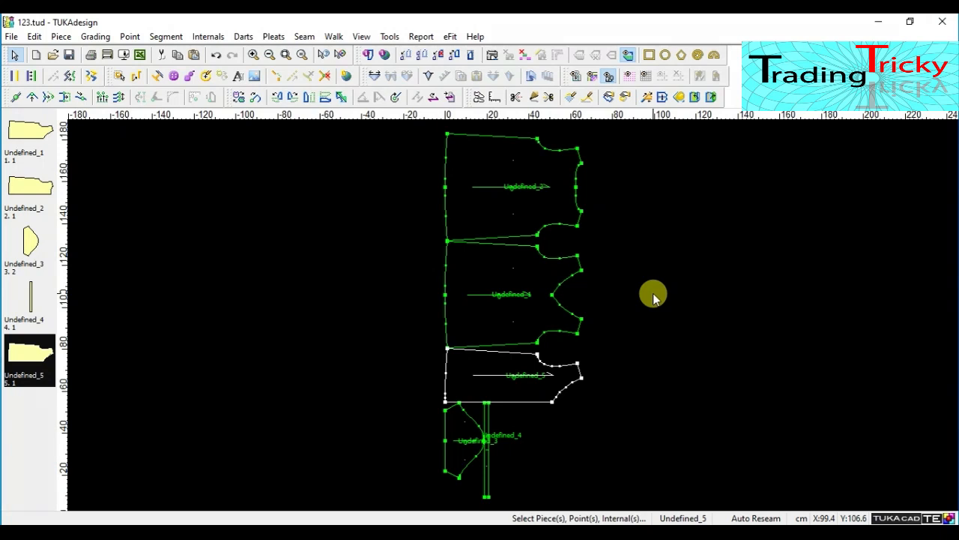
Step: Move the half-width piece Undefined_5 out of the column into the empty area beside the other pieces
scroll(512, 317, "up", 2)
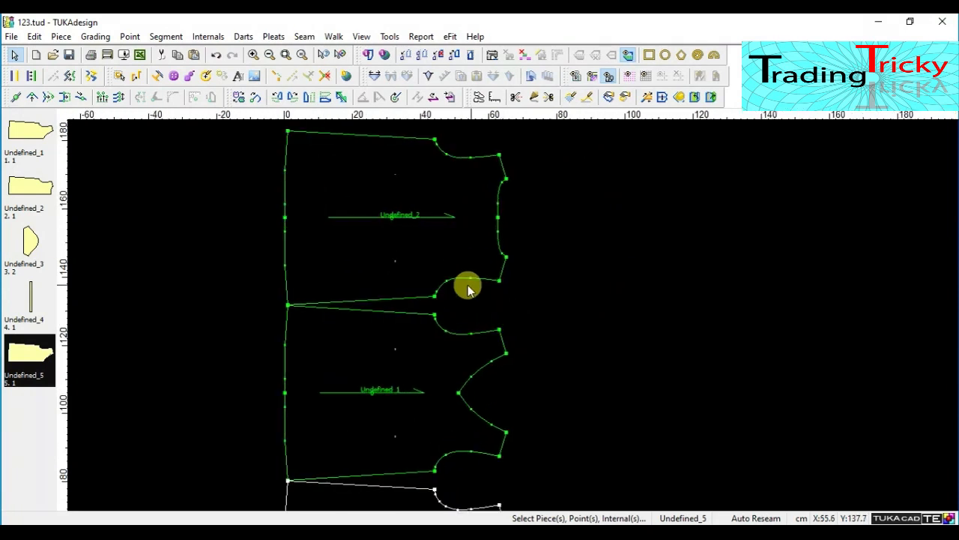
scroll(515, 278, "up", 2)
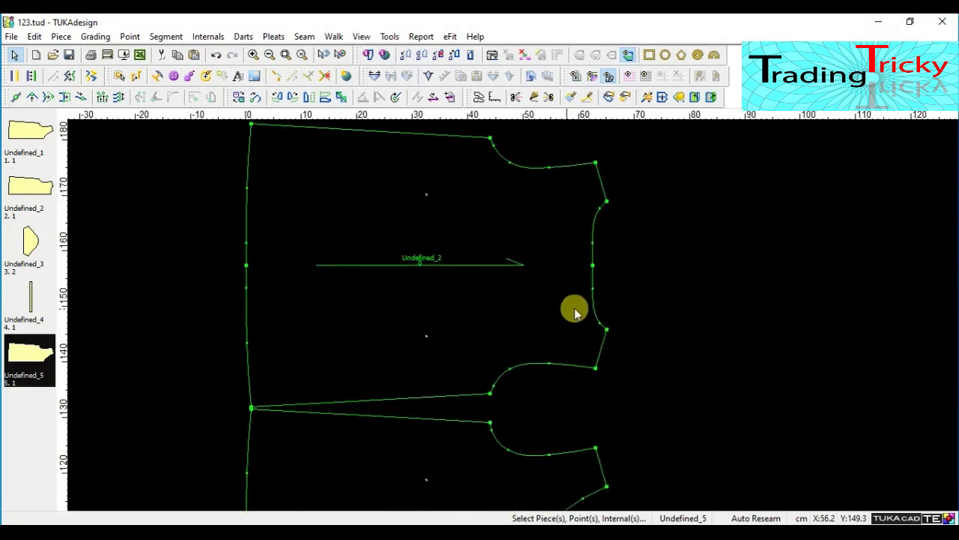
scroll(514, 322, "down", 2)
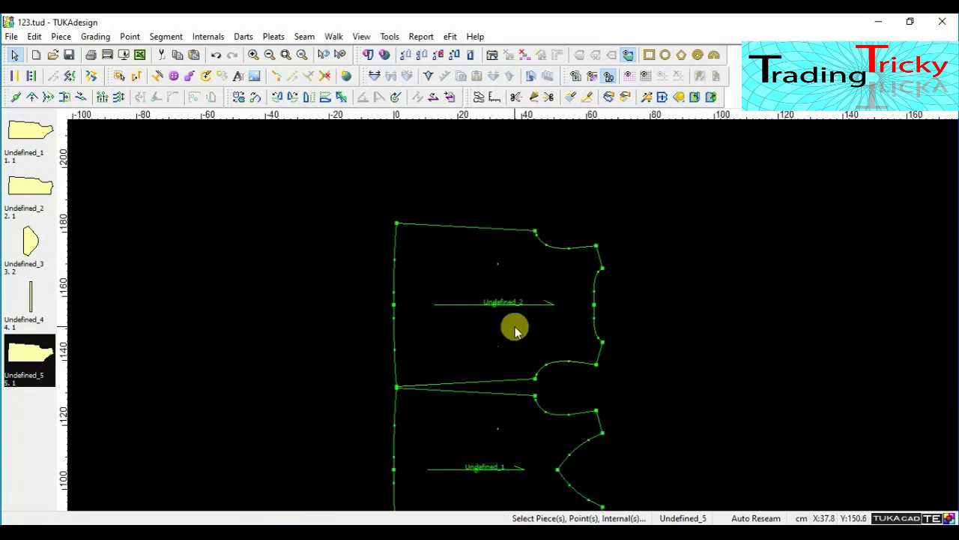
scroll(516, 330, "down", 2)
scroll(514, 322, "up", 2)
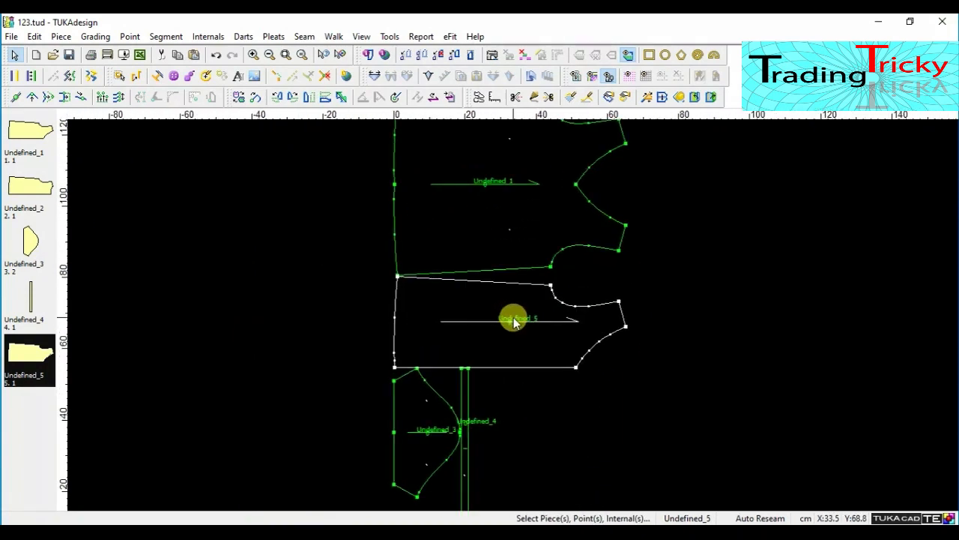
left_click_drag(497, 364, 180, 300)
scroll(515, 319, "down", 2)
Step: Move the V-neck piece Undefined_1 directly above Undefined_5, clear of the remaining pieces
left_click(599, 268)
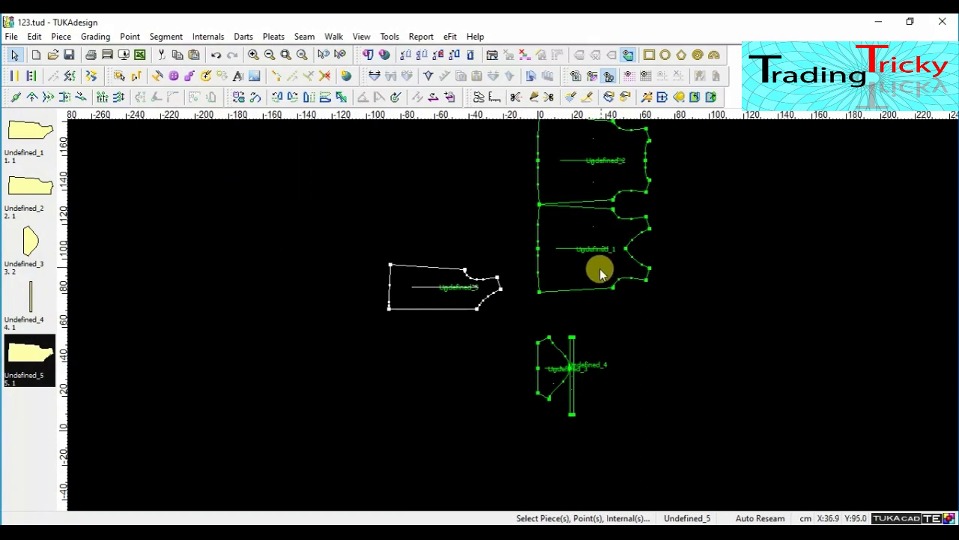
left_click_drag(563, 270, 417, 236)
scroll(514, 314, "up", 2)
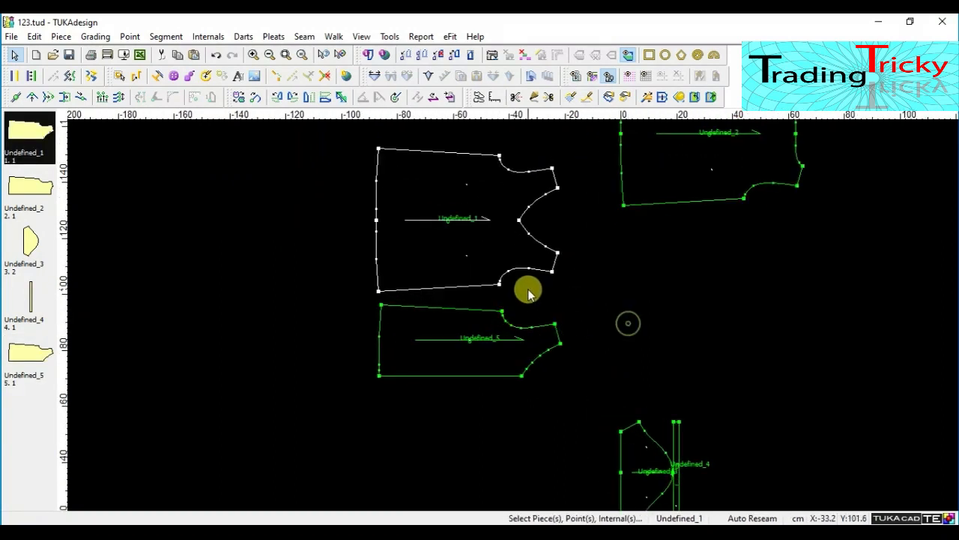
scroll(517, 303, "up", 2)
scroll(507, 303, "down", 2)
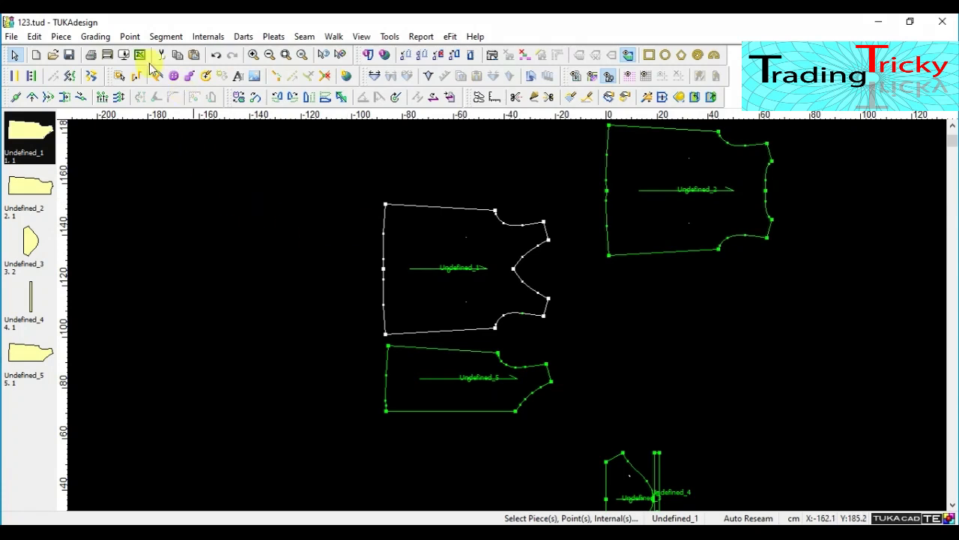
left_click(61, 37)
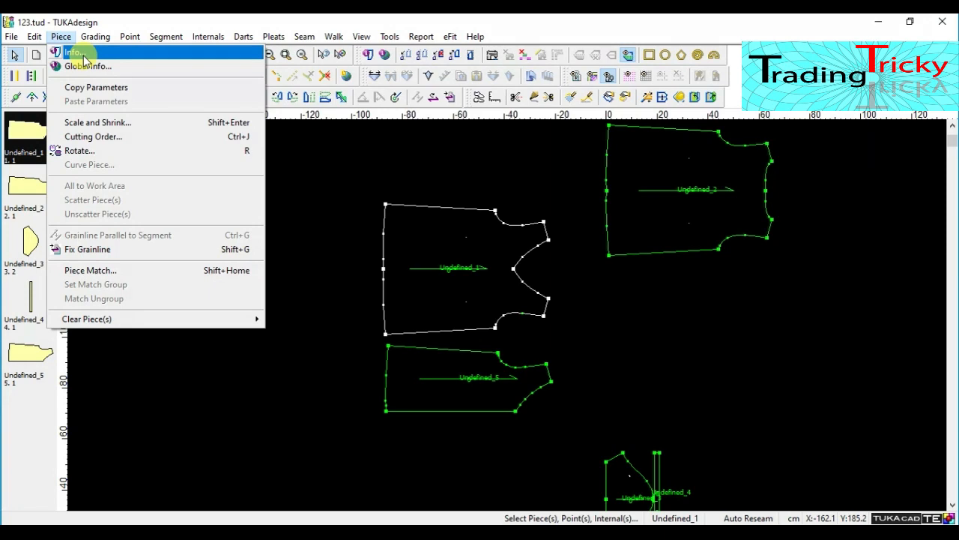
left_click(75, 53)
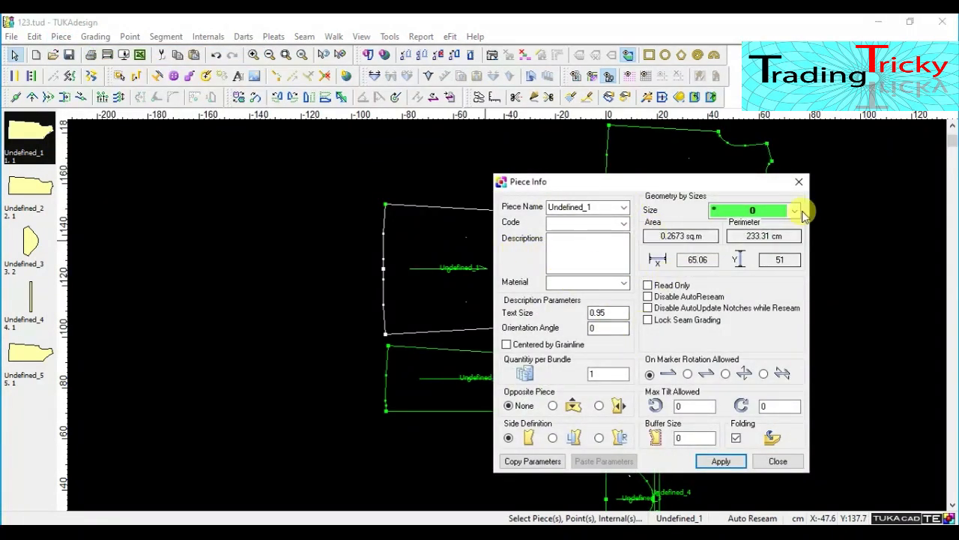
left_click(799, 181)
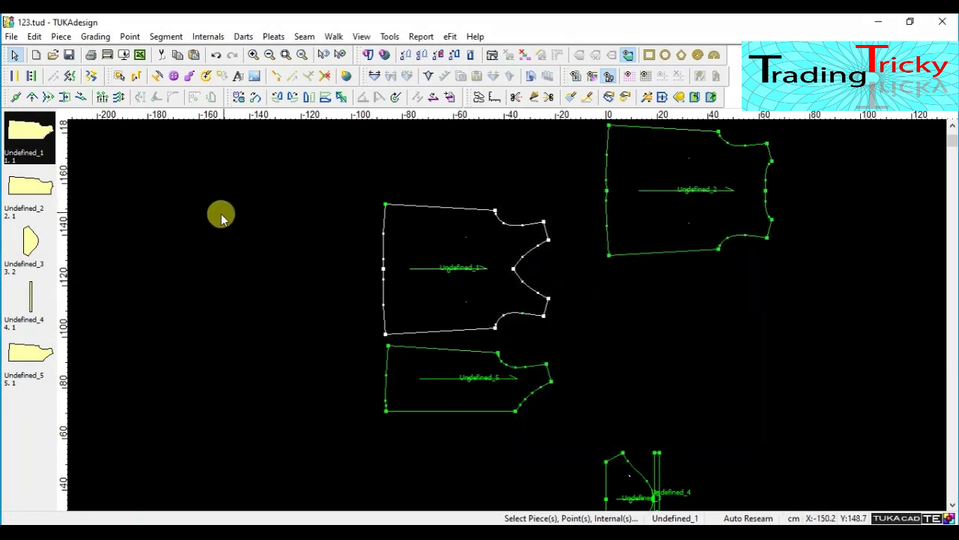
left_click(369, 55)
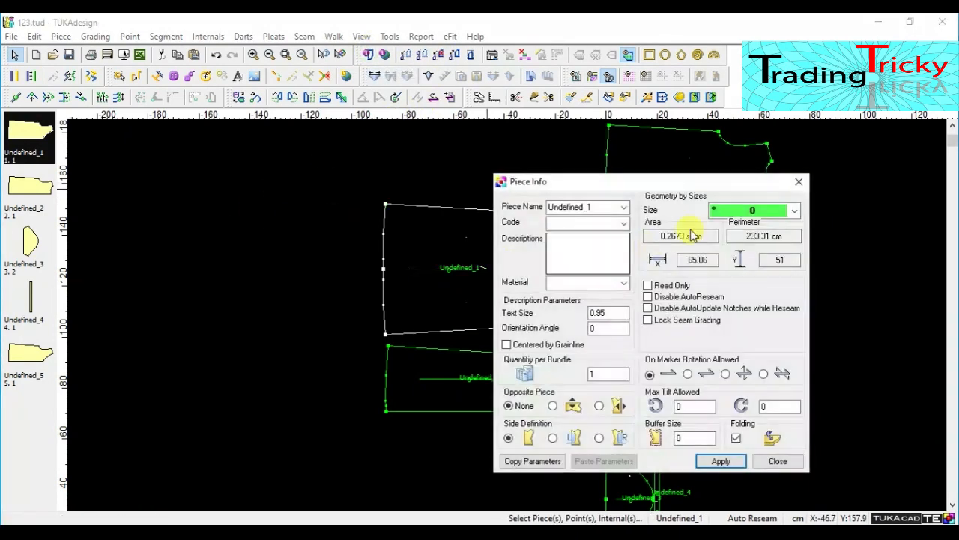
left_click(799, 182)
Step: Open the piece information of Undefined_1 and set the piece name to Front
double_click(429, 233)
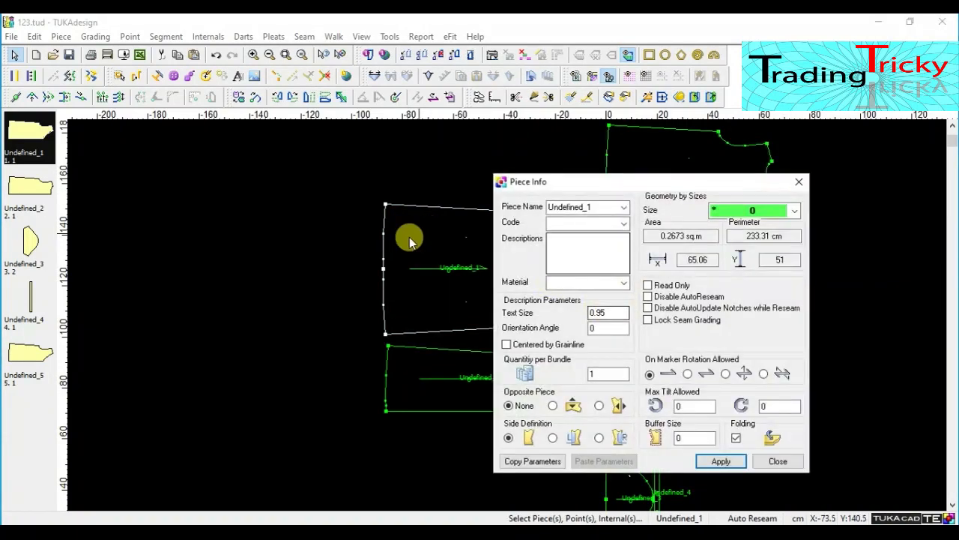
left_click_drag(728, 184, 799, 189)
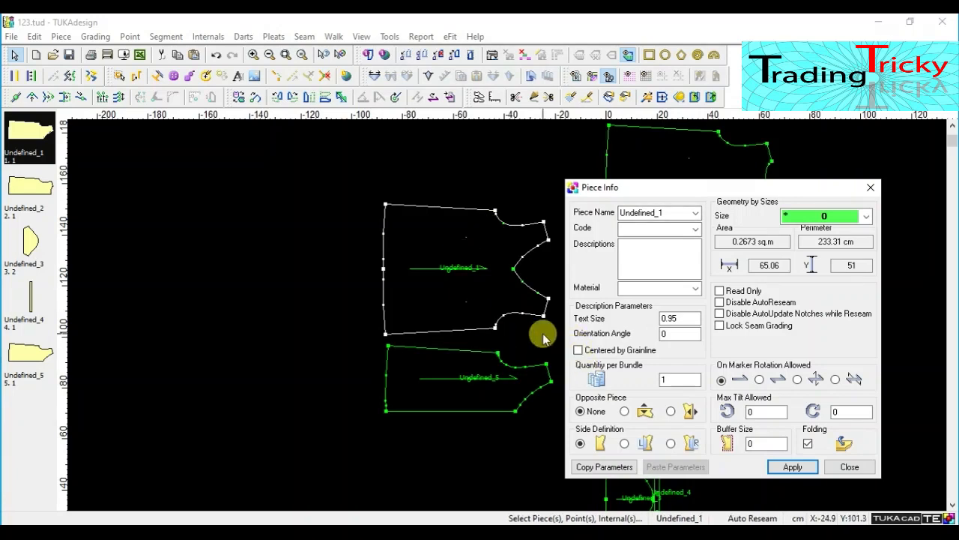
scroll(558, 327, "up", 1)
scroll(438, 362, "down", 3)
scroll(518, 320, "up", 4)
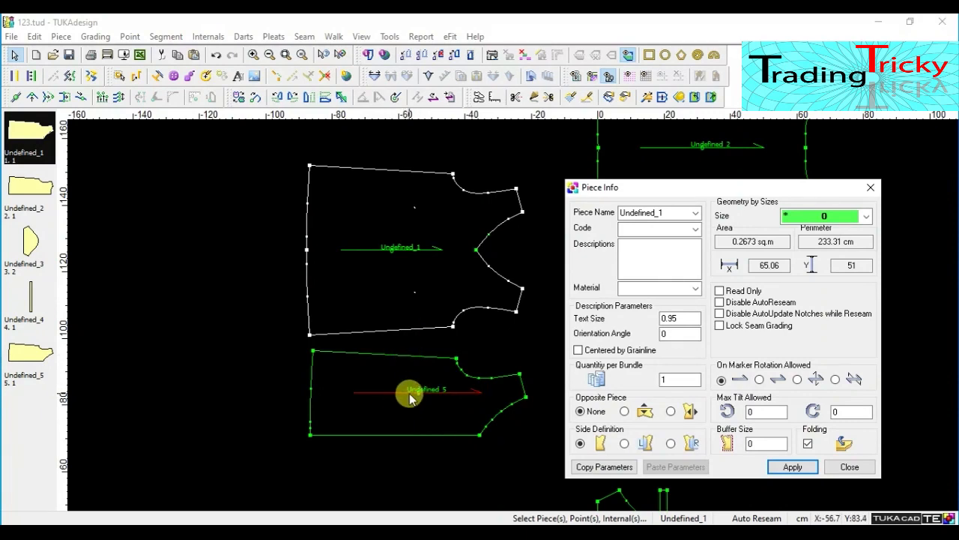
left_click(438, 274)
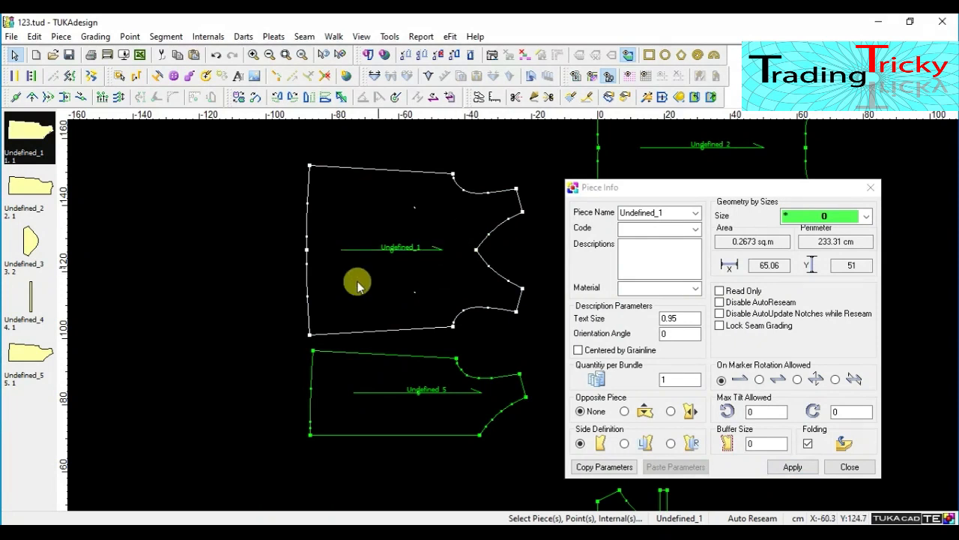
left_click(667, 213)
type("Front")
key("Tab")
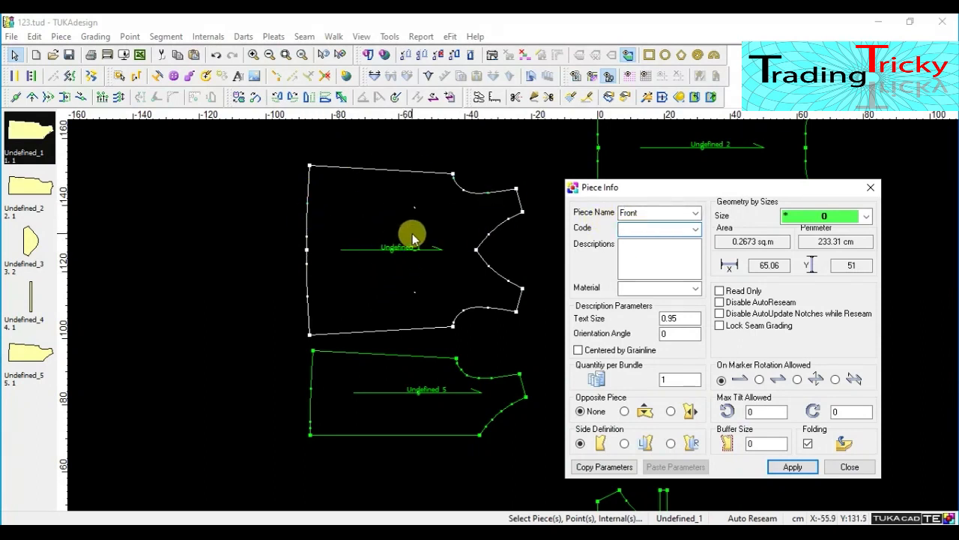
Step: Enter Cut-1 as the description of the Front piece
left_click(660, 253)
type("CU")
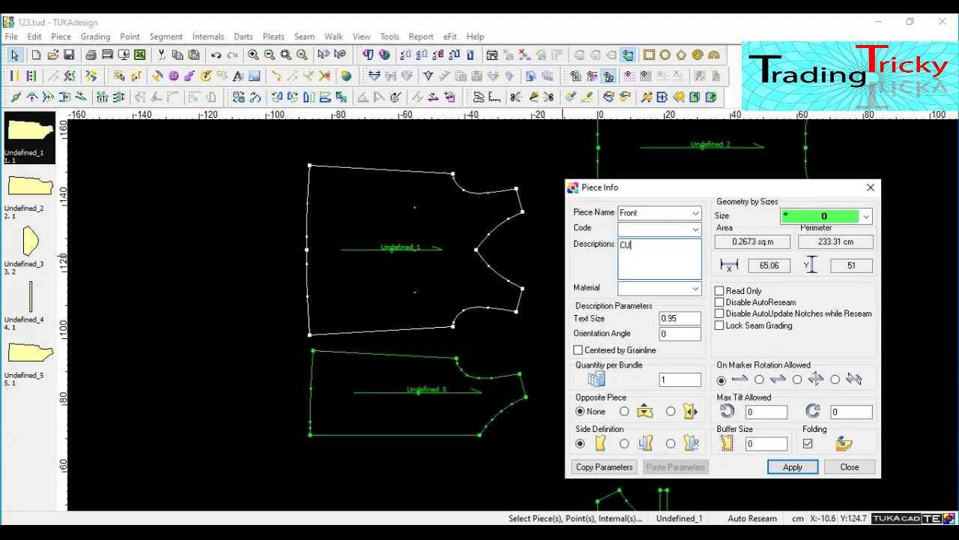
key("BackSpace")
type("ut-1")
Step: Try 1x1 as the cut count in the description, and restore the description to Cut-1
left_click_drag(655, 246, 596, 237)
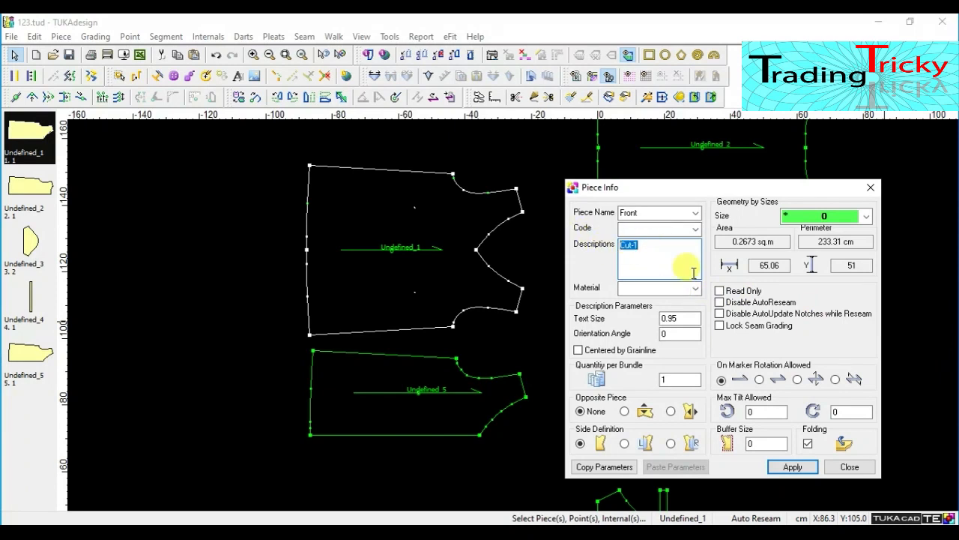
left_click(694, 273)
key("BackSpace")
key("BackSpace")
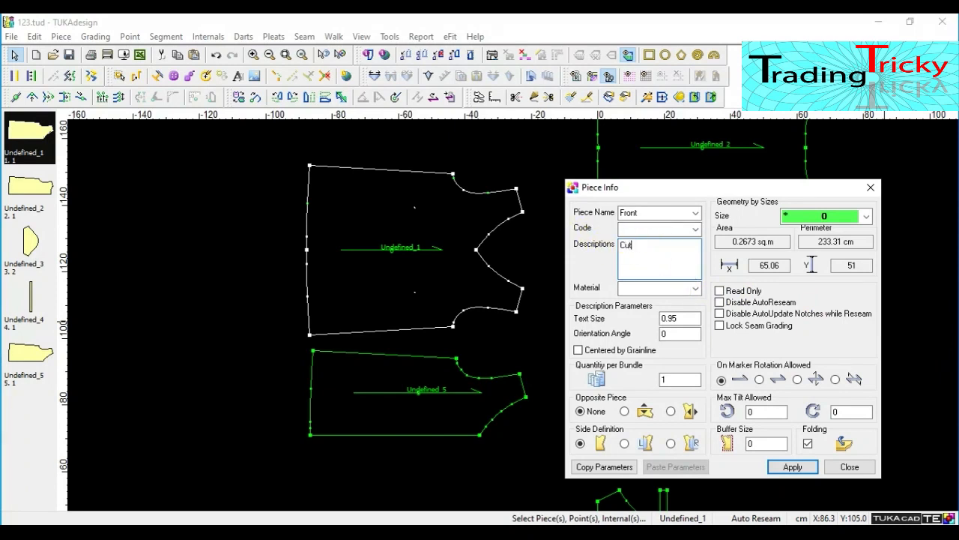
type("1x1")
key("BackSpace")
key("BackSpace")
key("BackSpace")
key("BackSpace")
type("-1")
Step: Set the material of the Front piece to S
left_click(623, 290)
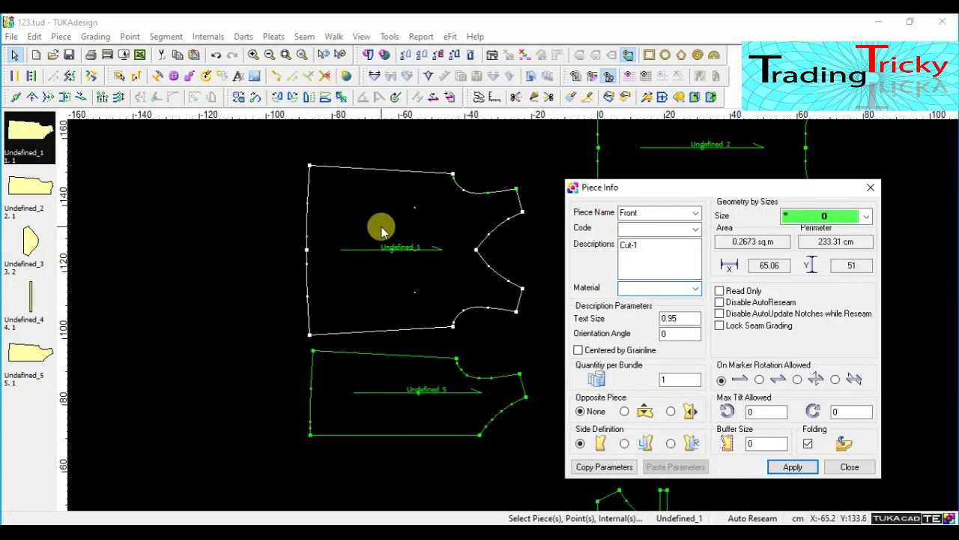
scroll(427, 282, "down", 1)
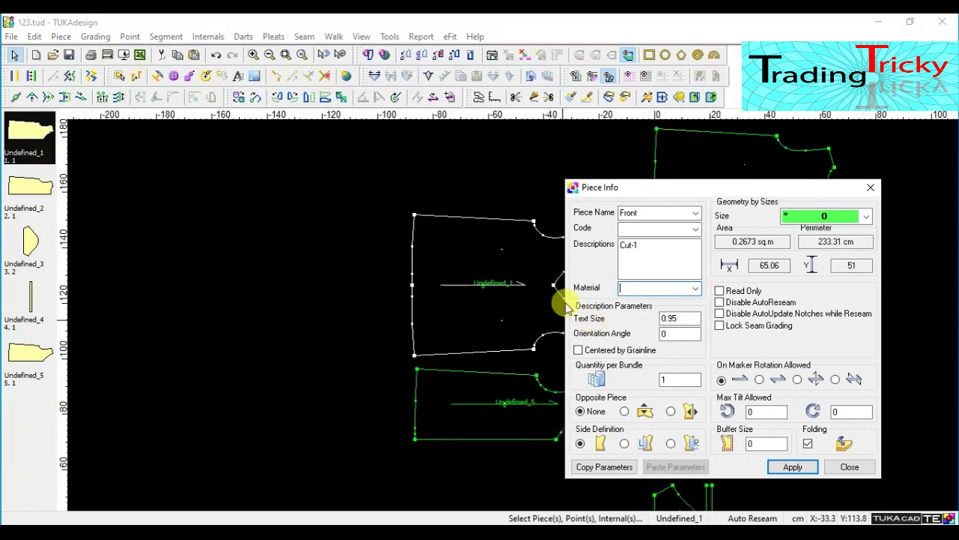
scroll(521, 316, "up", 1)
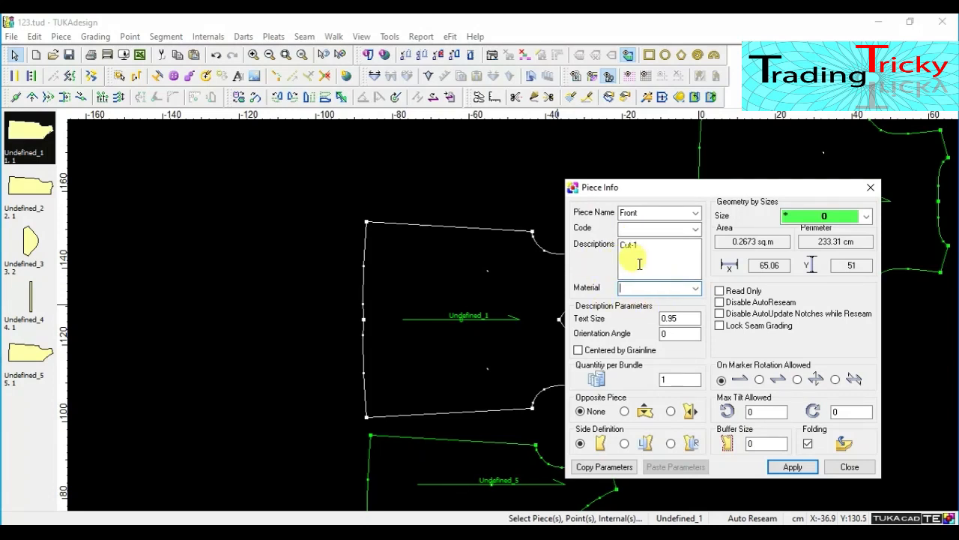
scroll(523, 323, "down", 5)
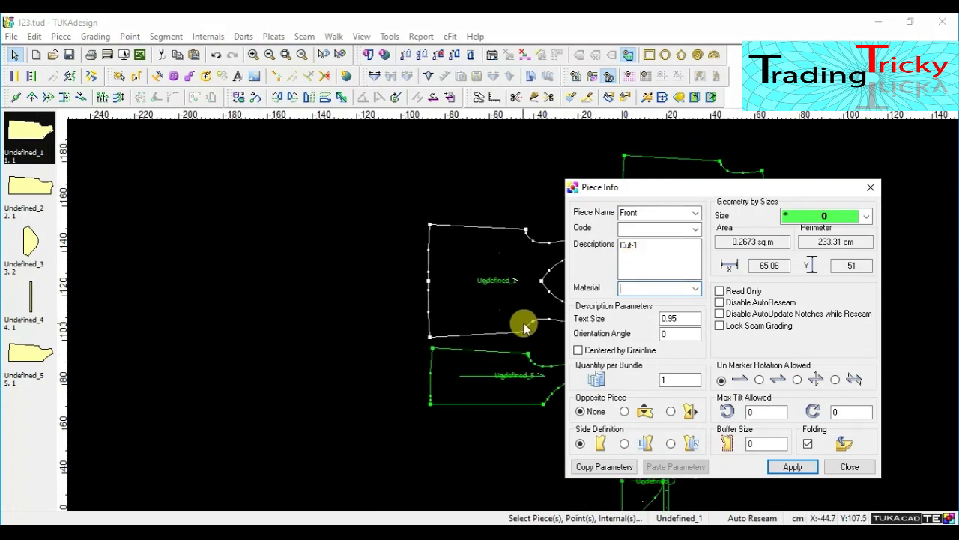
left_click_drag(680, 188, 803, 133)
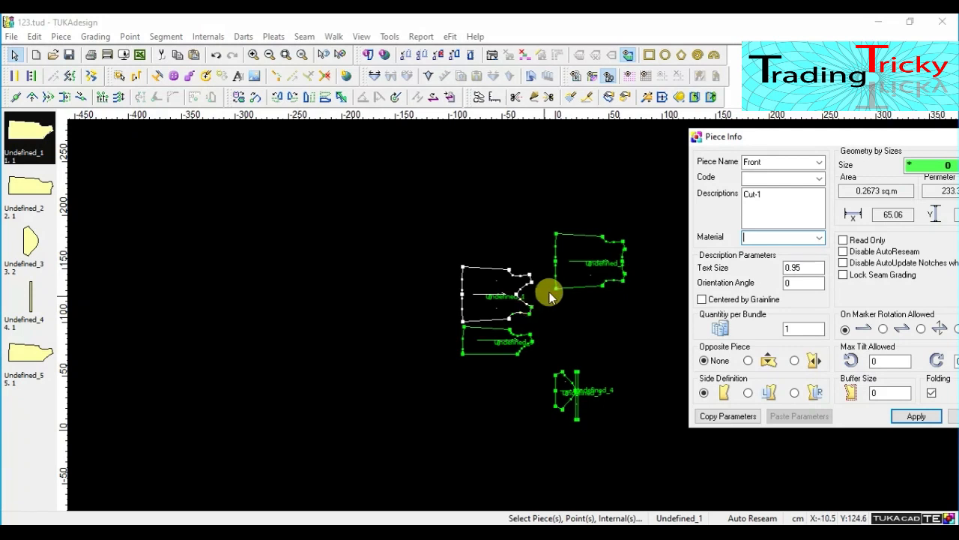
scroll(514, 315, "up", 2)
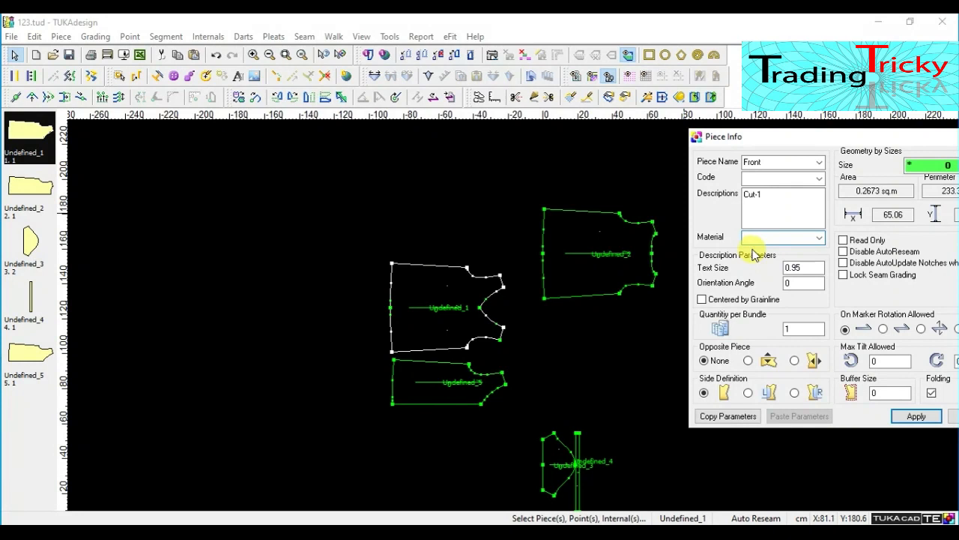
type("S")
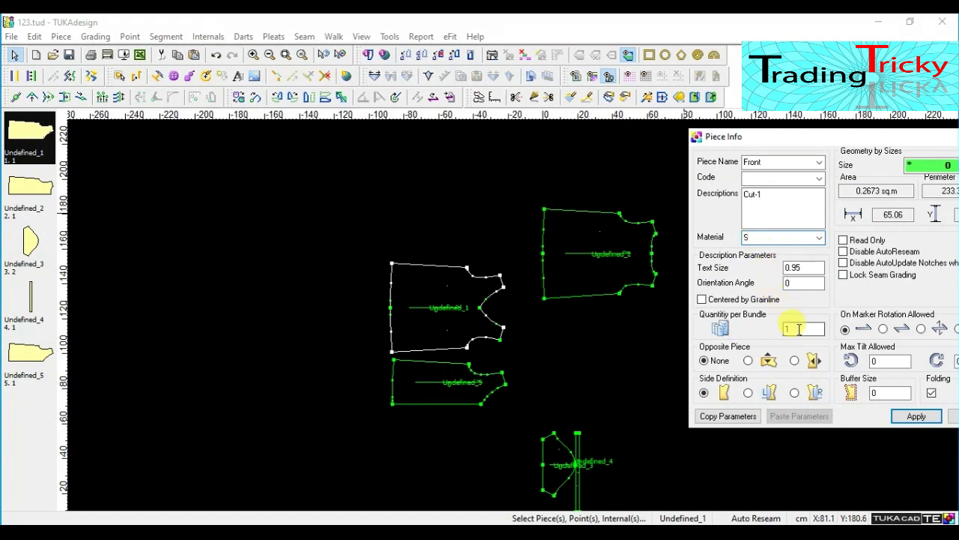
Step: Try a description text size of 5 for the Front piece, and restore it to 0.95
left_click_drag(855, 138, 655, 154)
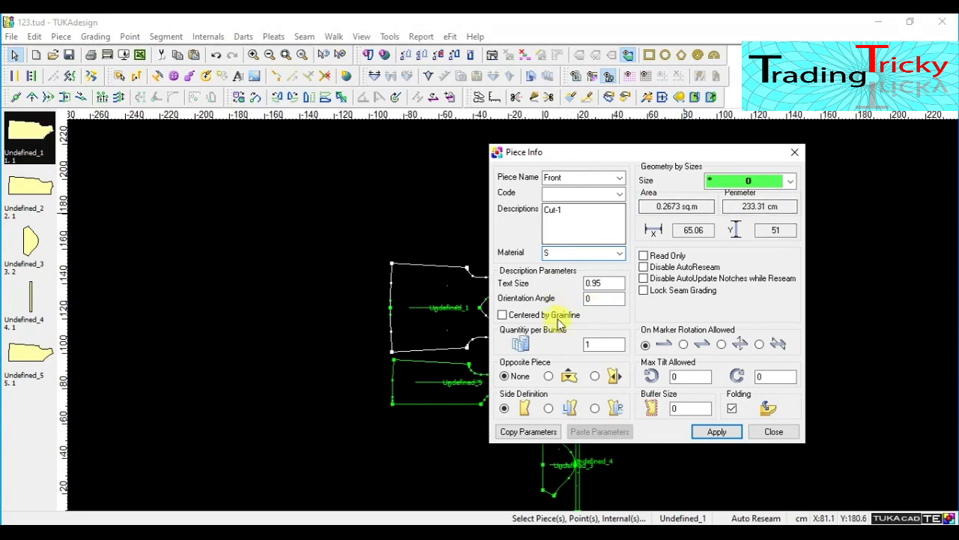
left_click_drag(552, 152, 657, 152)
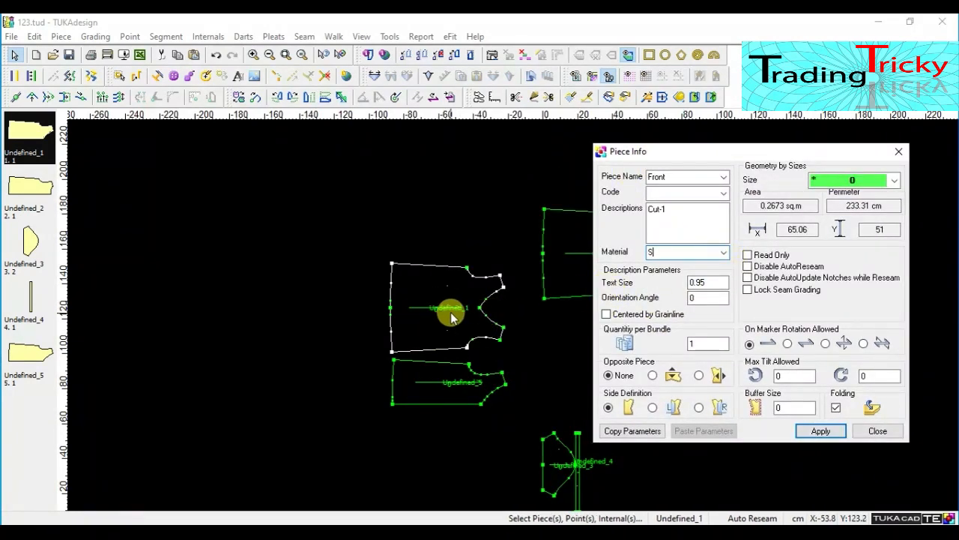
scroll(449, 312, "up", 4)
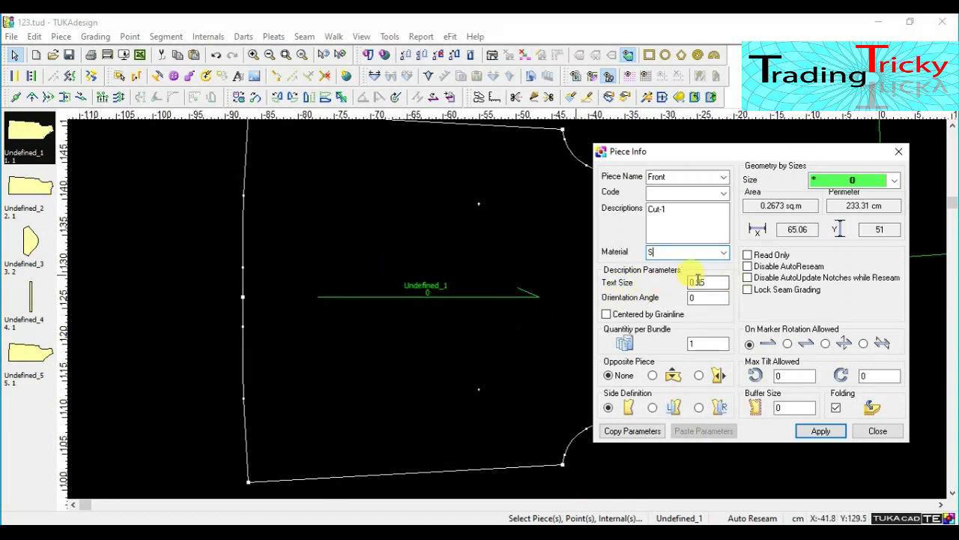
left_click(711, 281)
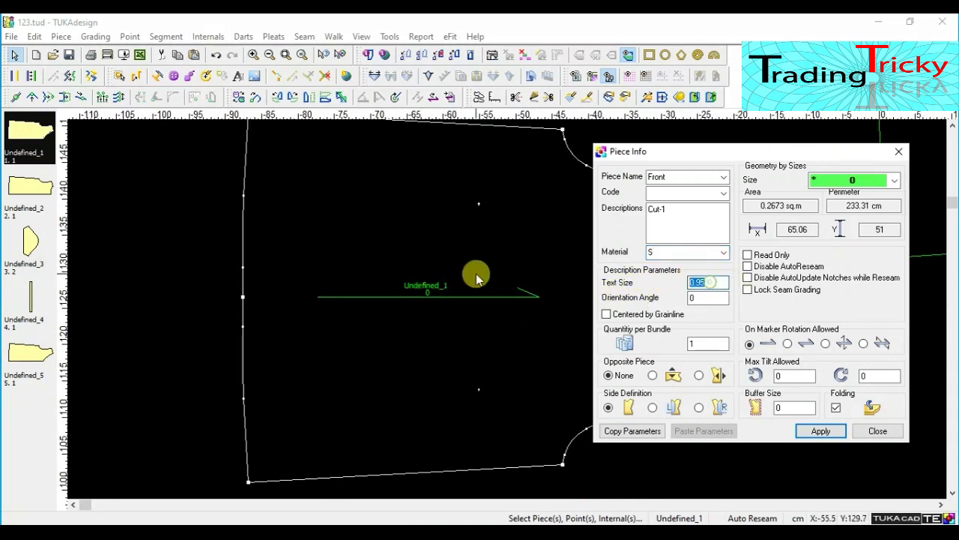
type("5")
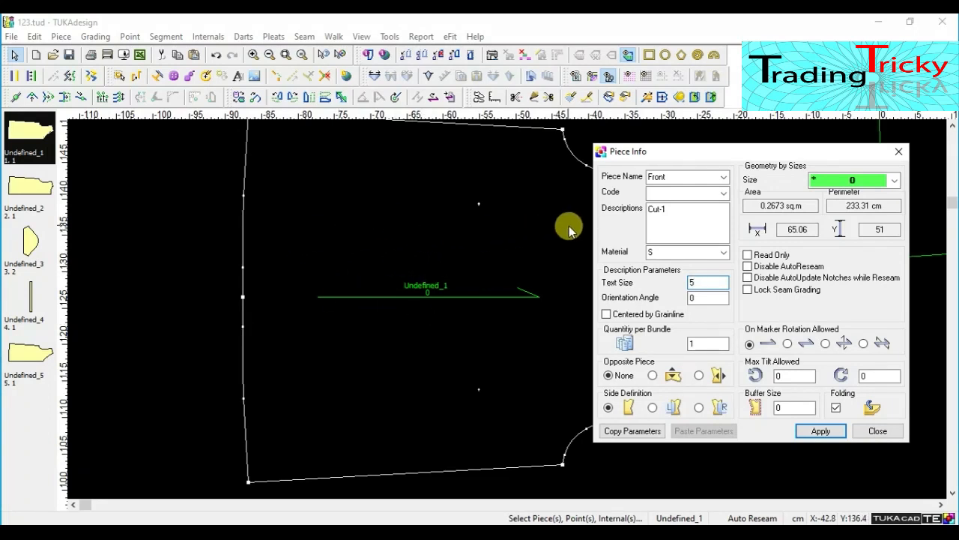
left_click(696, 281)
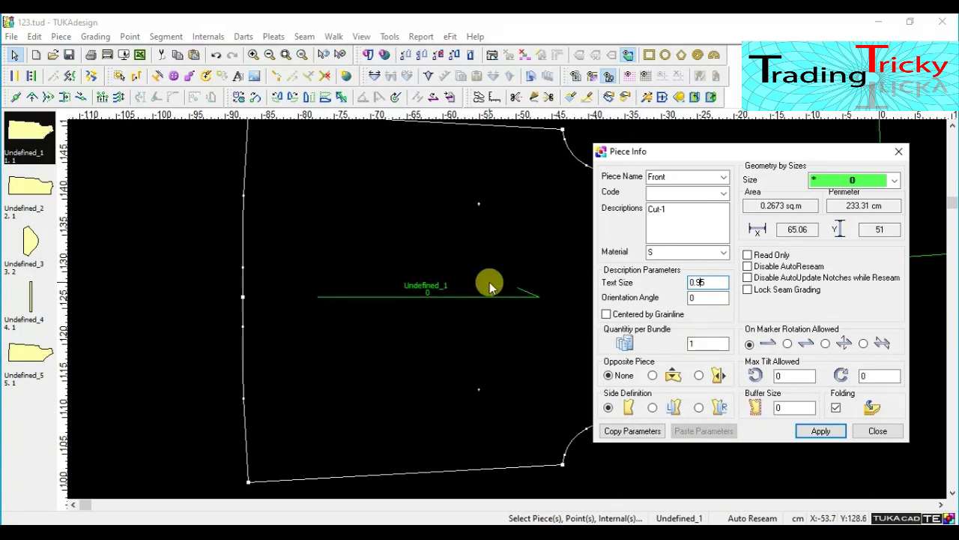
Step: Use a quantity per bundle of 1 for the Front piece and apply its piece information
scroll(508, 310, "down", 2)
left_click_drag(664, 155, 740, 152)
left_click(780, 339)
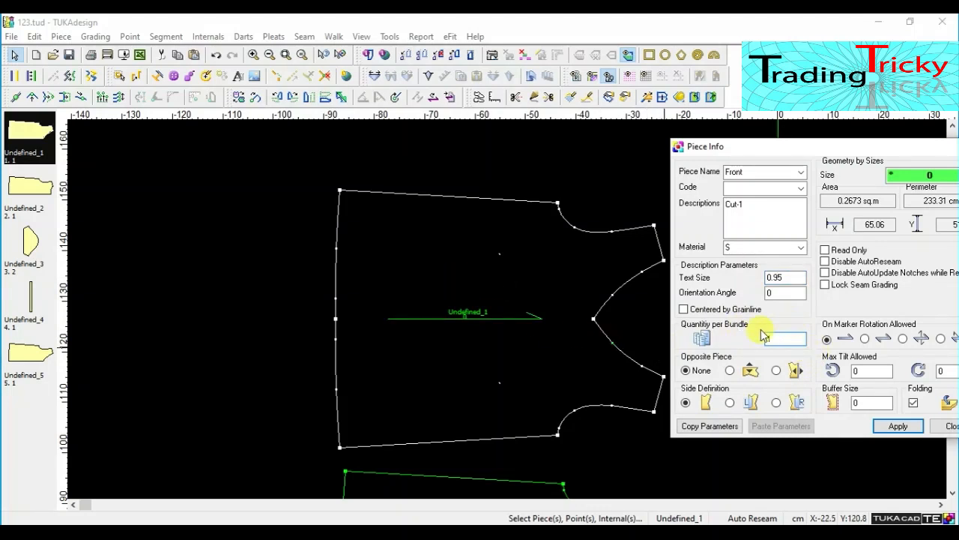
left_click_drag(777, 152, 750, 149)
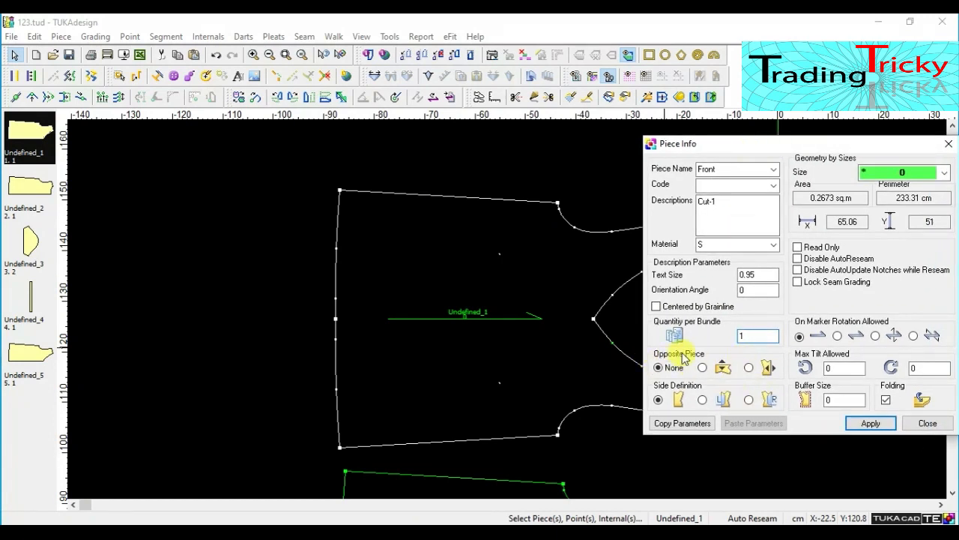
double_click(755, 334)
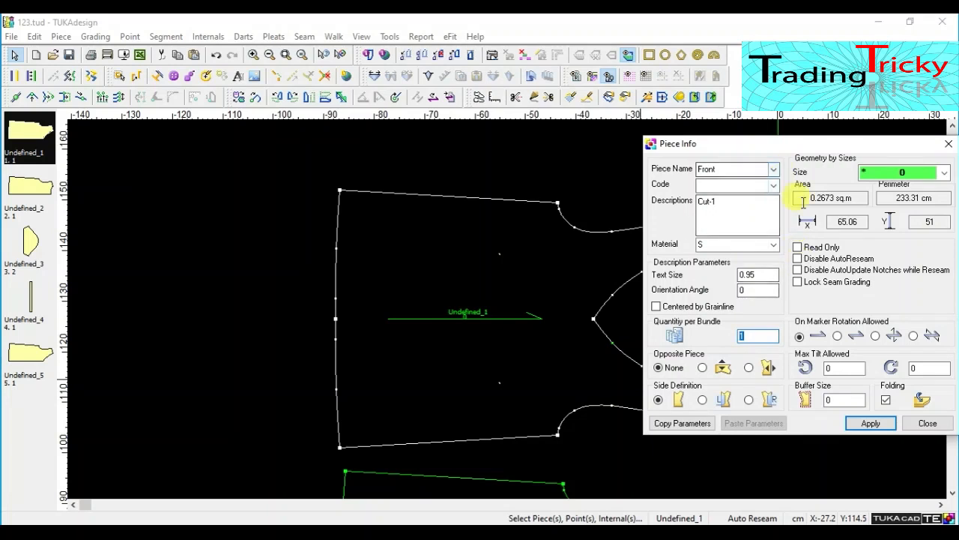
left_click_drag(799, 147, 710, 159)
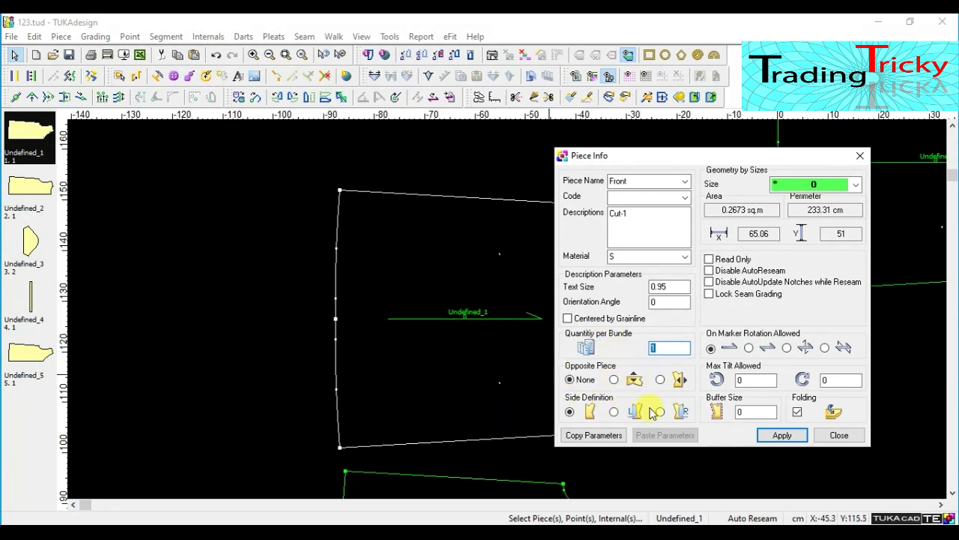
left_click(782, 437)
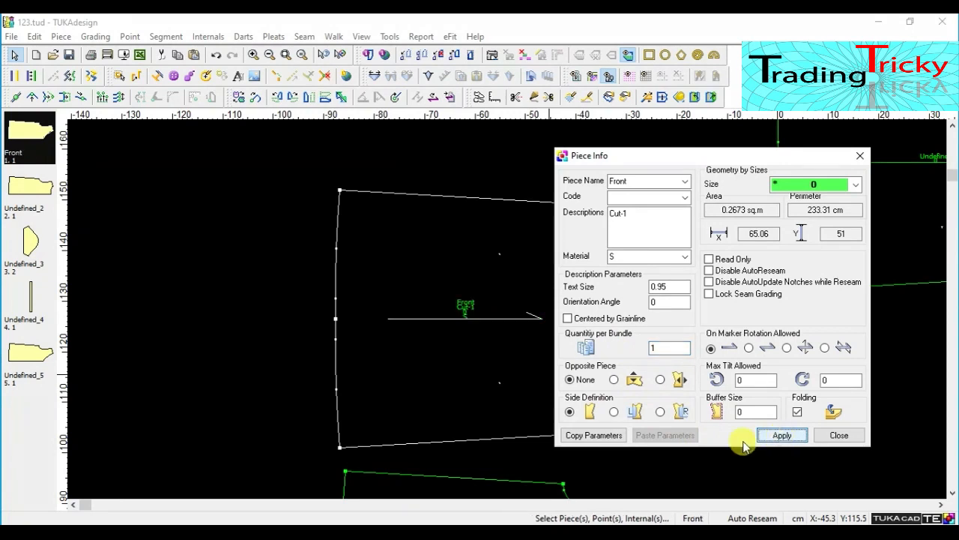
scroll(465, 326, "up", 3)
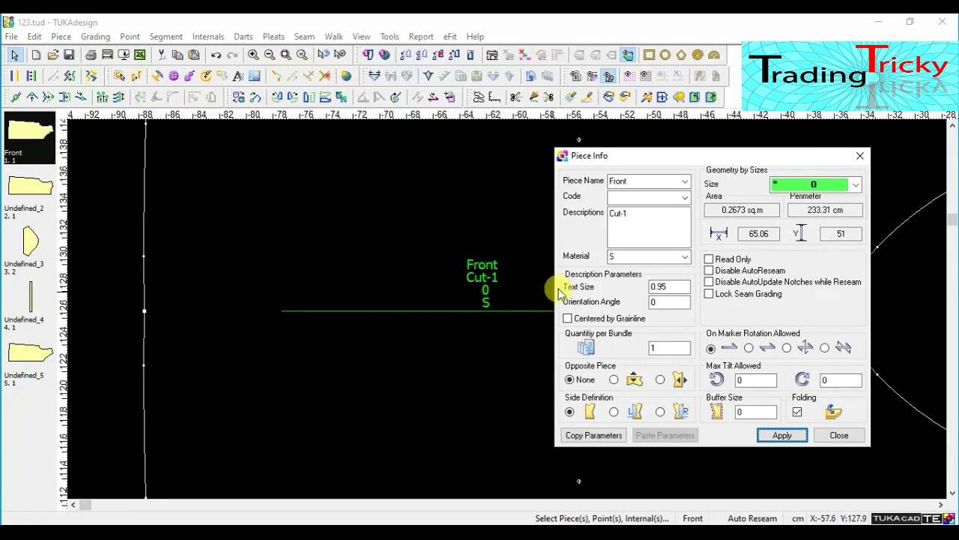
Step: Try Lining as the material of the Front piece, and restore it to S
double_click(622, 257)
type("Sh")
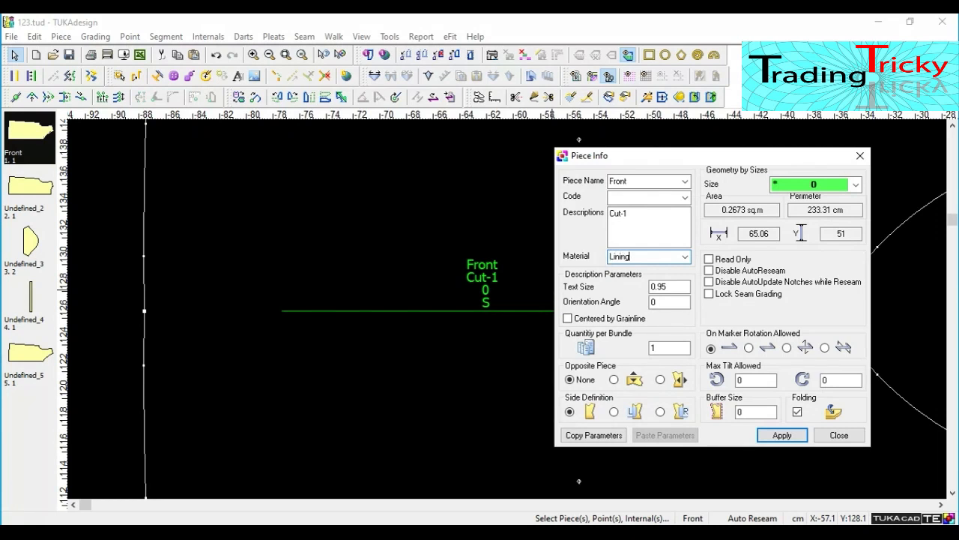
left_click(783, 436)
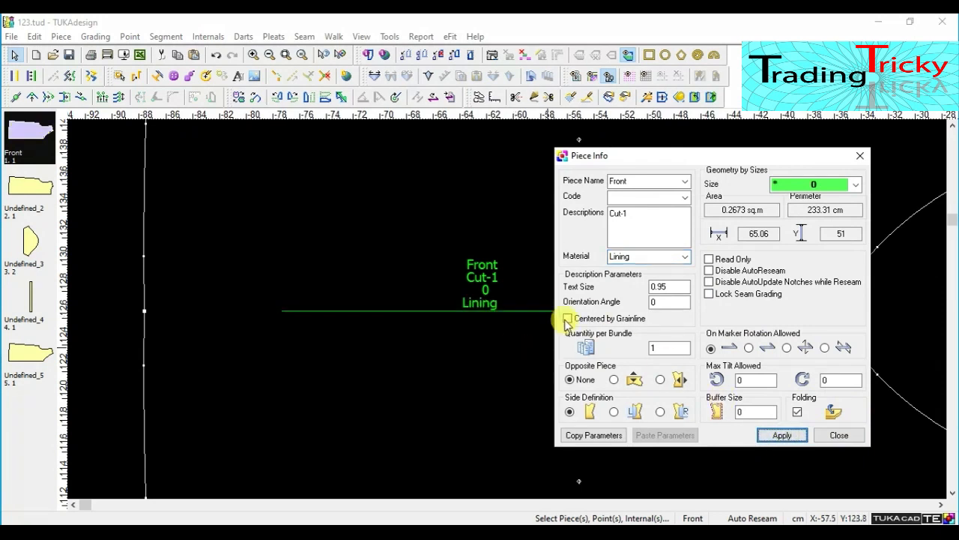
double_click(630, 257)
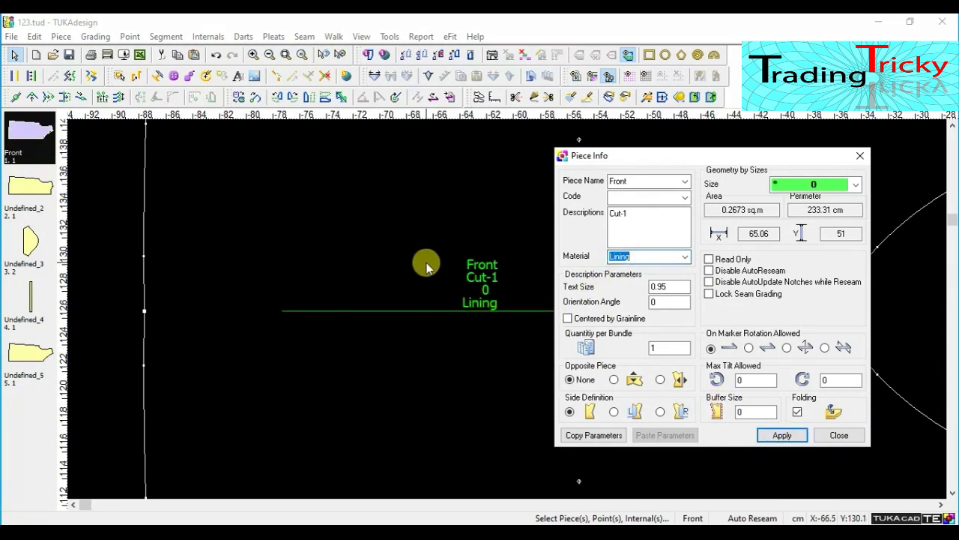
type("S")
left_click(783, 435)
Step: Move the half-front piece out beside the full Front piece and enter Front as its name
scroll(548, 297, "down", 5)
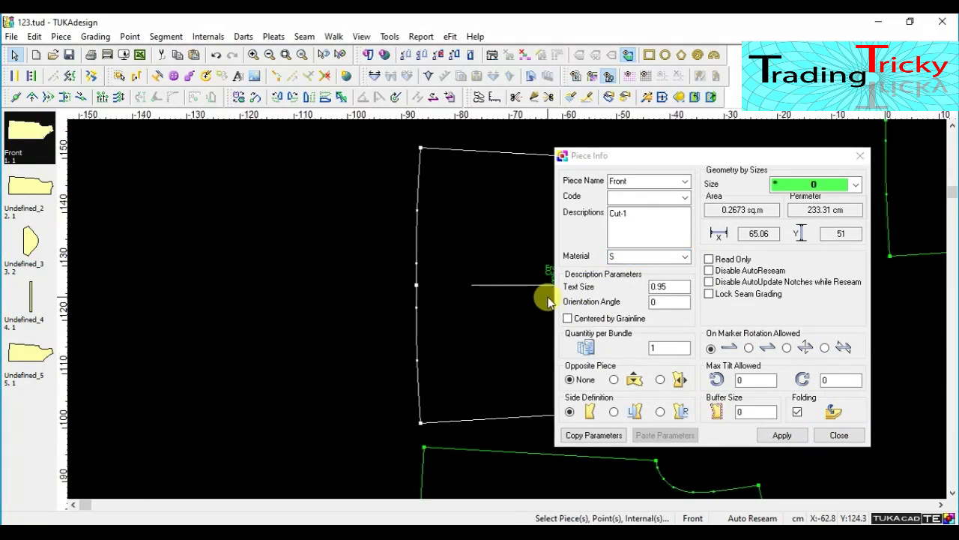
left_click_drag(474, 398, 225, 256)
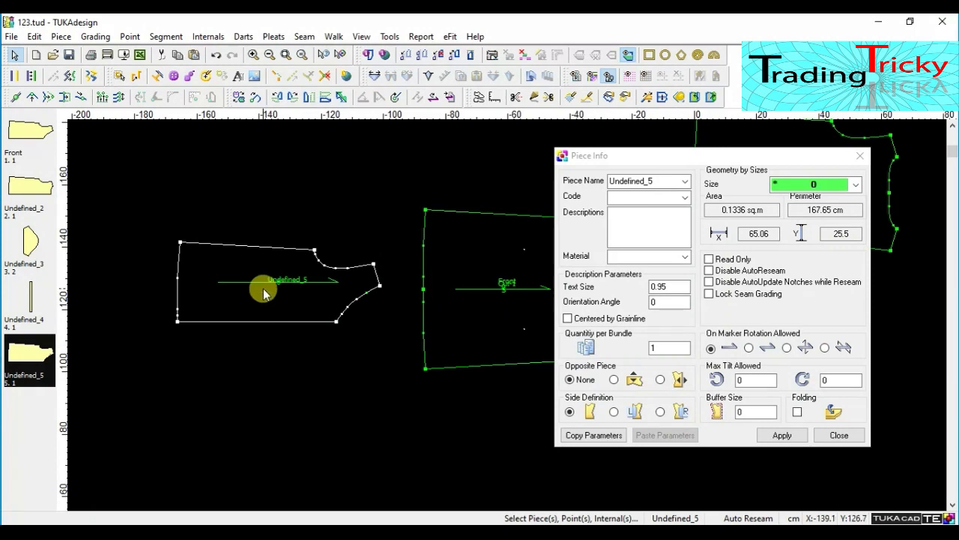
double_click(664, 180)
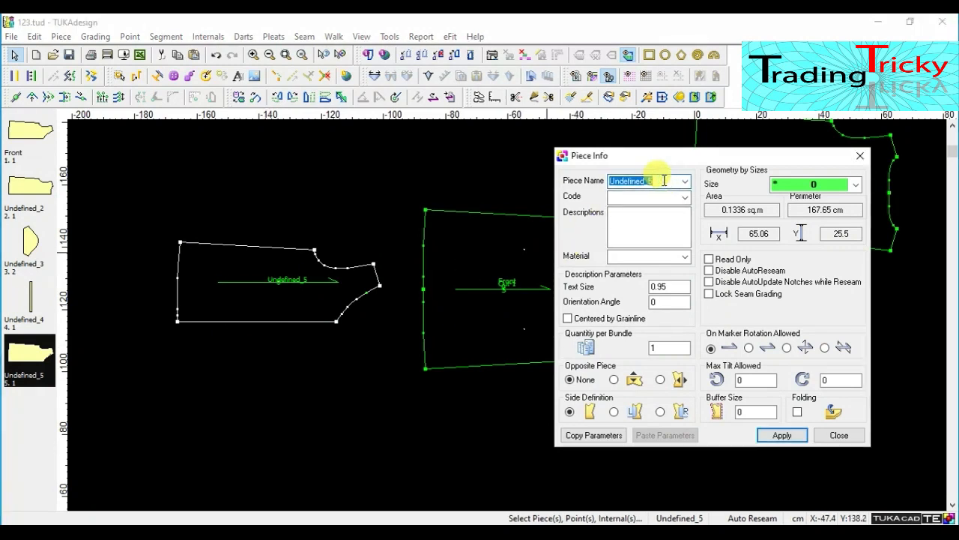
type("Front")
key("Tab")
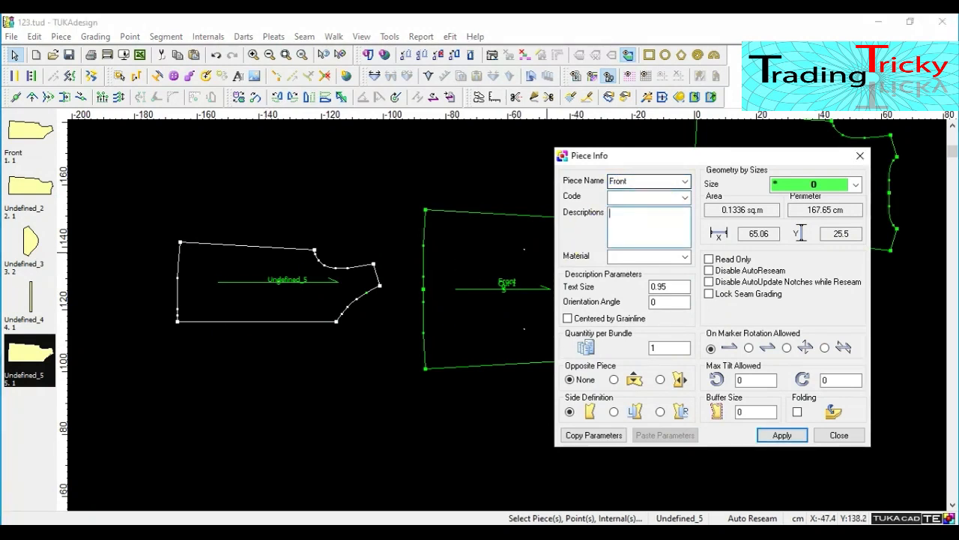
Step: Enter Cut-2 as the description of the half-front piece and S as its material
left_click(627, 224)
type("Cut-")
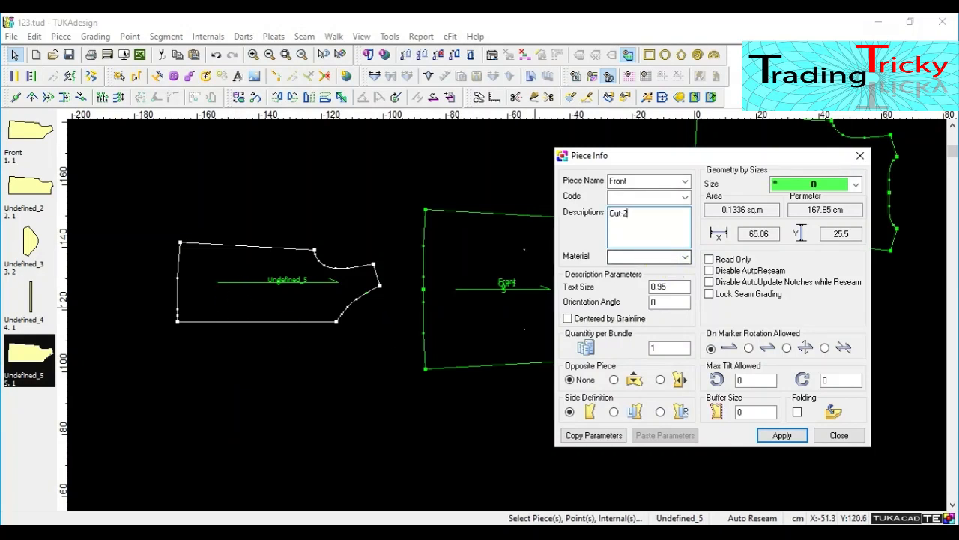
type("2")
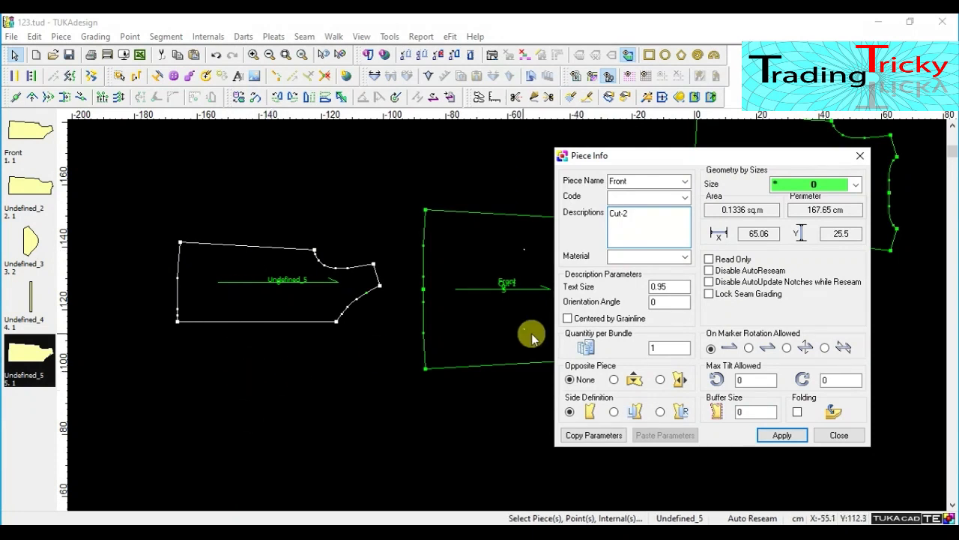
left_click(646, 256)
type("S")
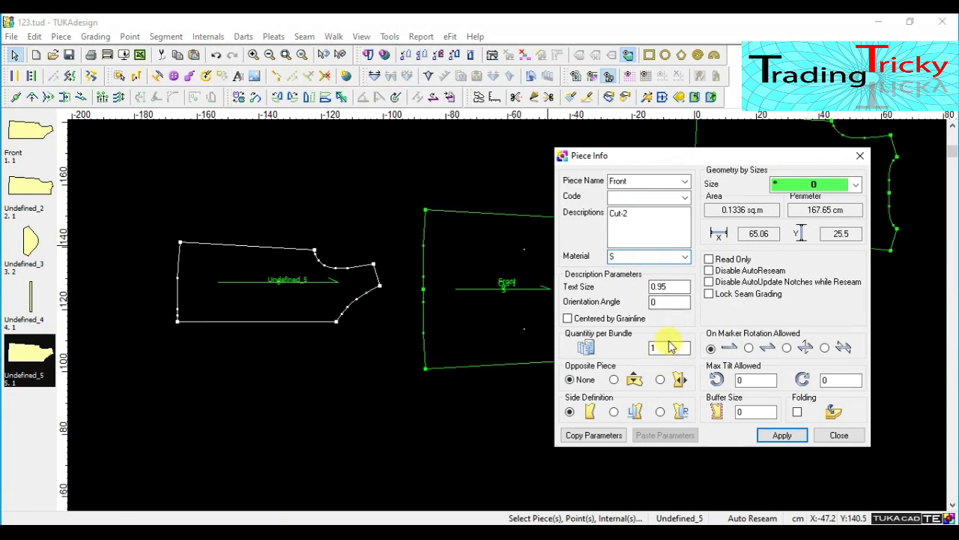
Step: Set the half-front's quantity per bundle to 2 with an up-down flipped opposite piece, and apply the information
double_click(669, 347)
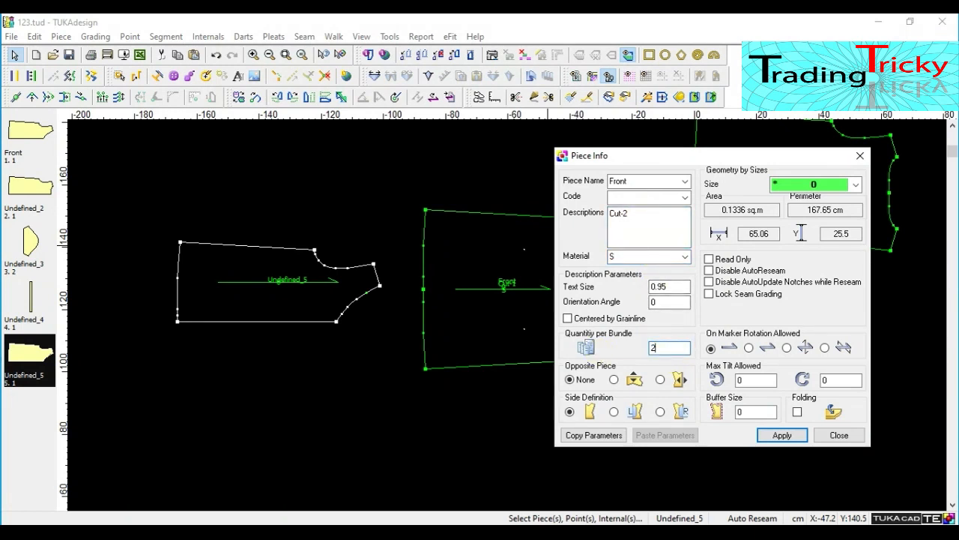
double_click(664, 350)
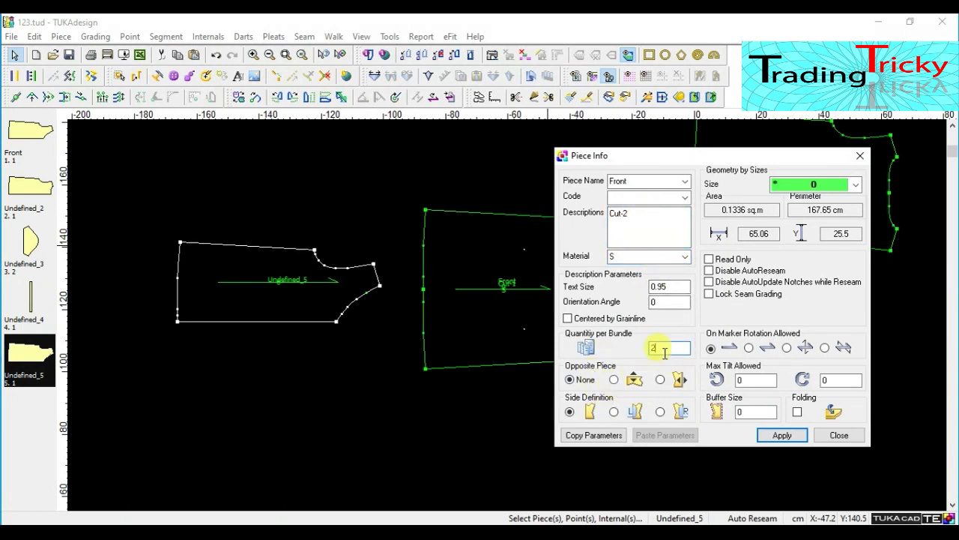
left_click(571, 380)
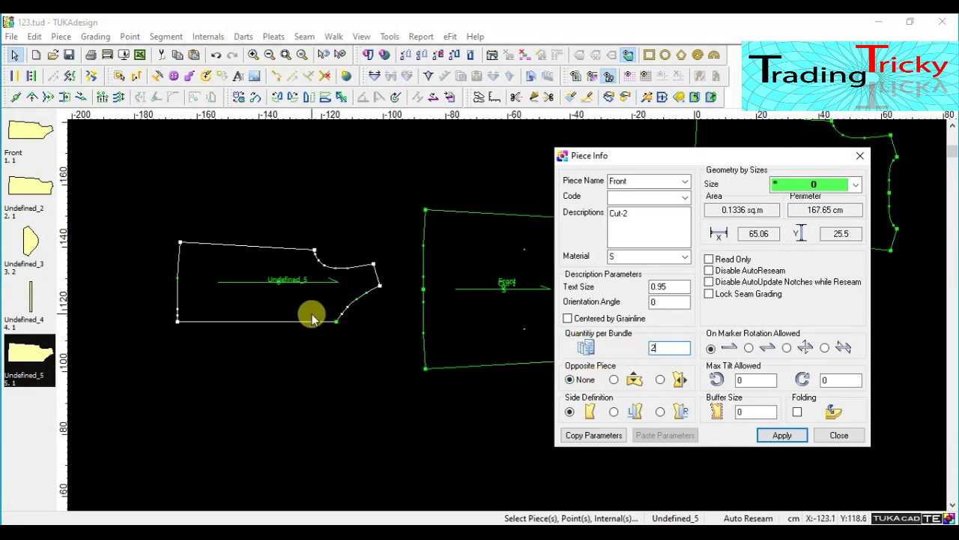
left_click(615, 380)
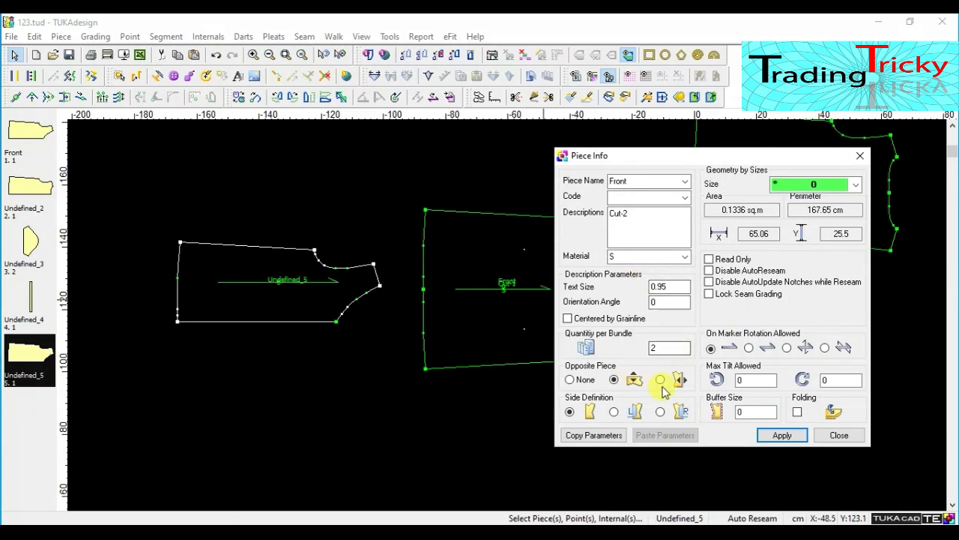
left_click(784, 436)
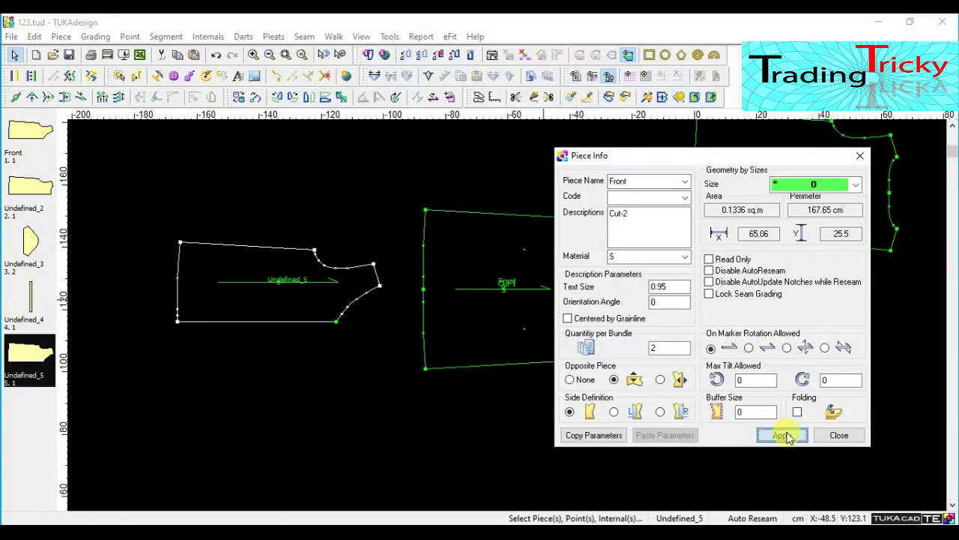
Step: Make a vertically mirrored copy of the half-front piece and place it below the original
left_click(298, 307)
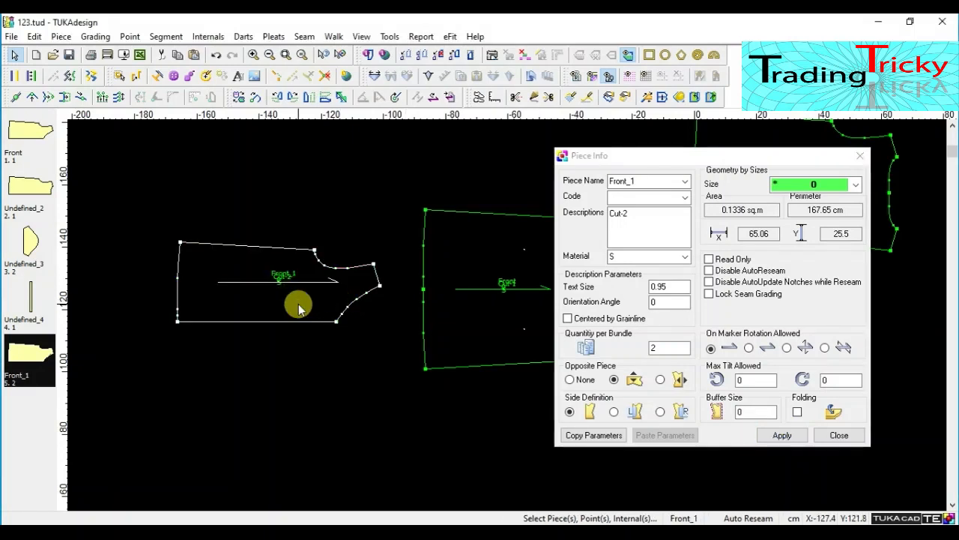
left_click(325, 97)
left_click_drag(360, 230, 322, 338)
left_click(338, 301)
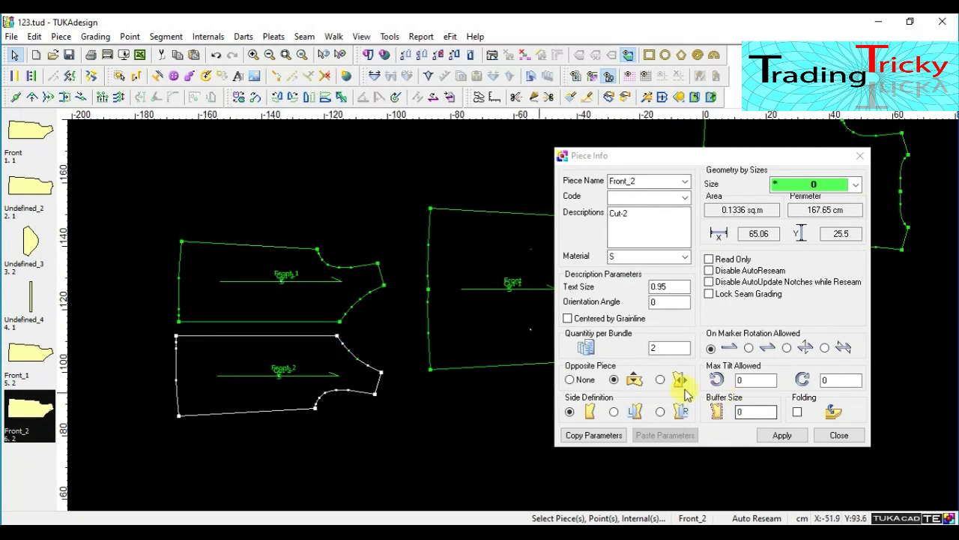
Step: Choose the left-right flipped opposite piece for the half-front copy, and flip the copy vertically
left_click(662, 381)
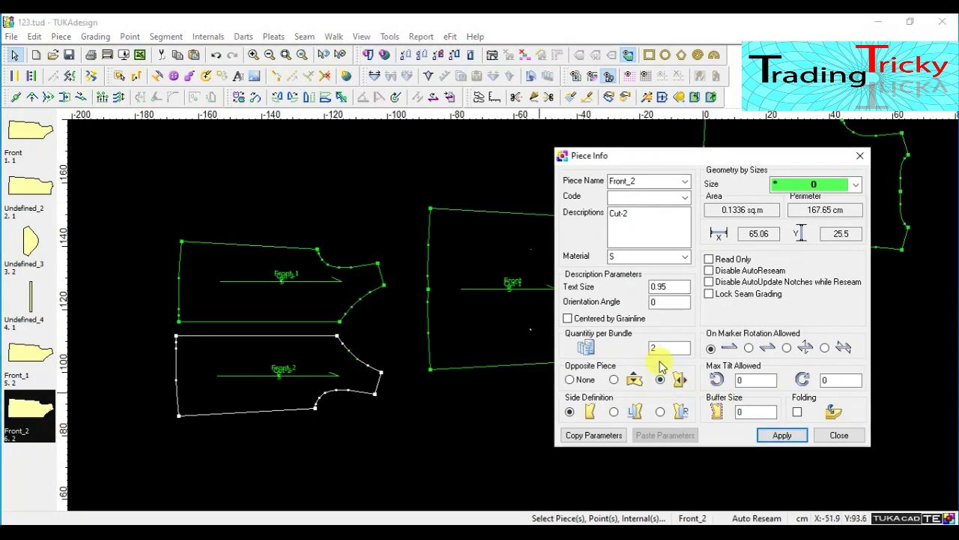
left_click(330, 367)
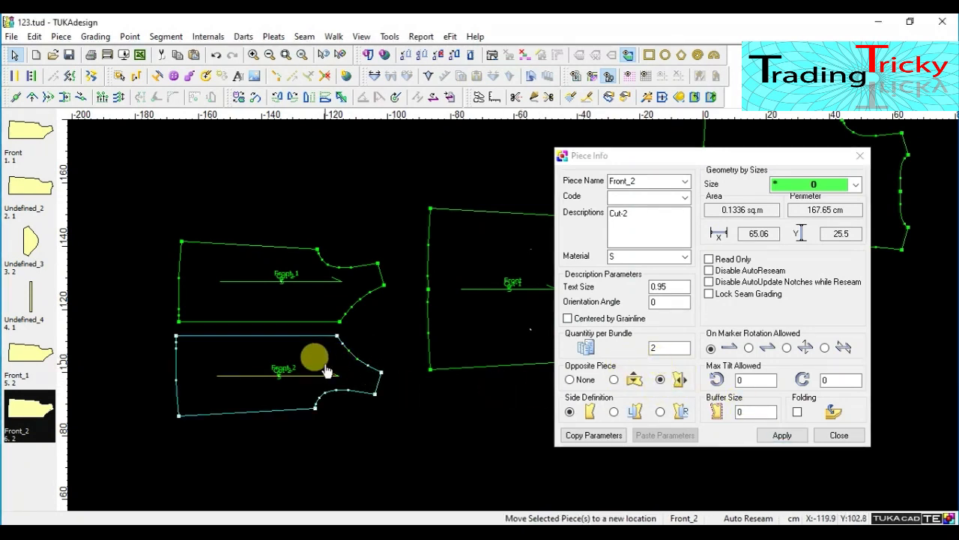
left_click(325, 98)
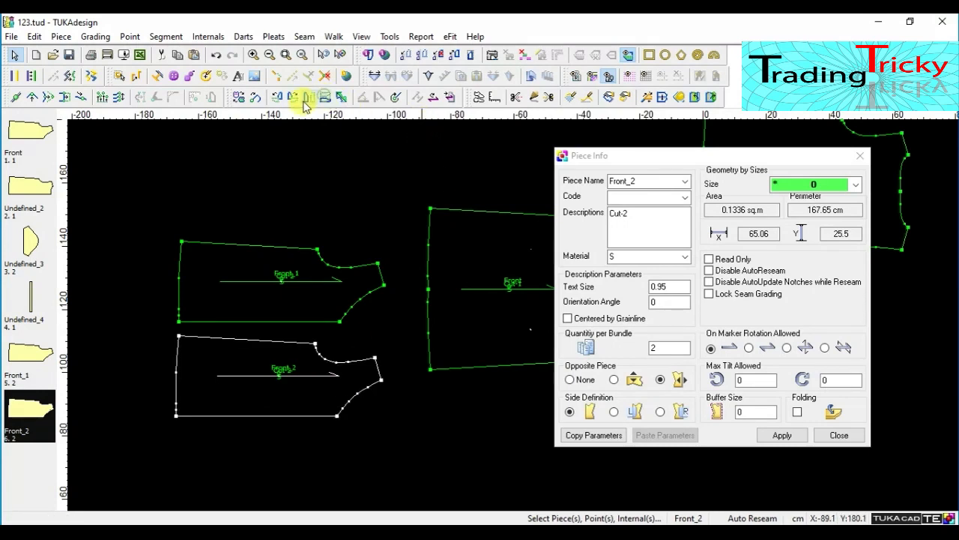
Step: Flip the half-front copy horizontally and place it at the hem end of the original half-front
left_click(312, 103)
left_click_drag(357, 395, 201, 309)
left_click_drag(338, 302, 387, 311)
mouse_move(324, 299)
left_mouse_down()
mouse_move(306, 280)
mouse_move(312, 291)
left_mouse_up()
Step: Delete both half-front pieces from the style
mouse_move(199, 223)
left_mouse_down()
mouse_move(268, 291)
mouse_move(348, 344)
left_mouse_up()
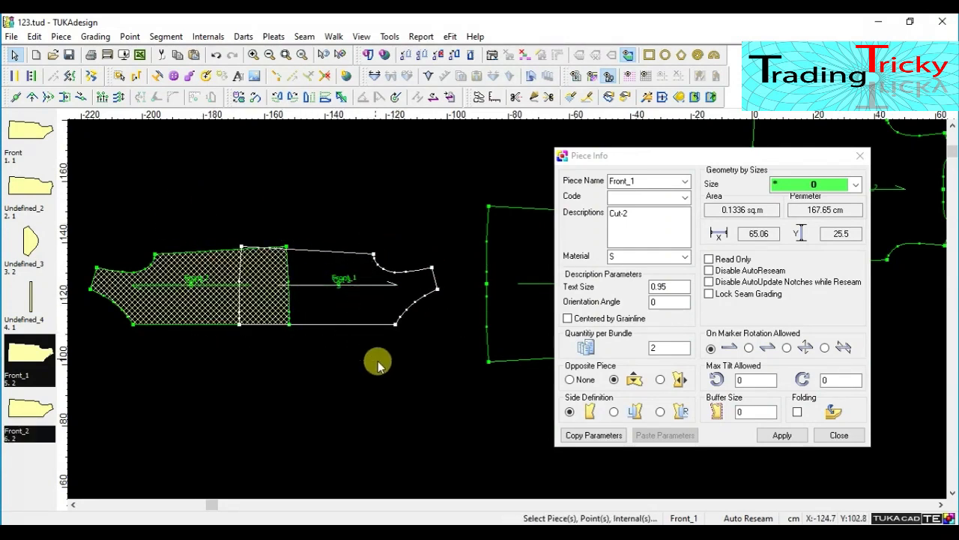
left_click(160, 54)
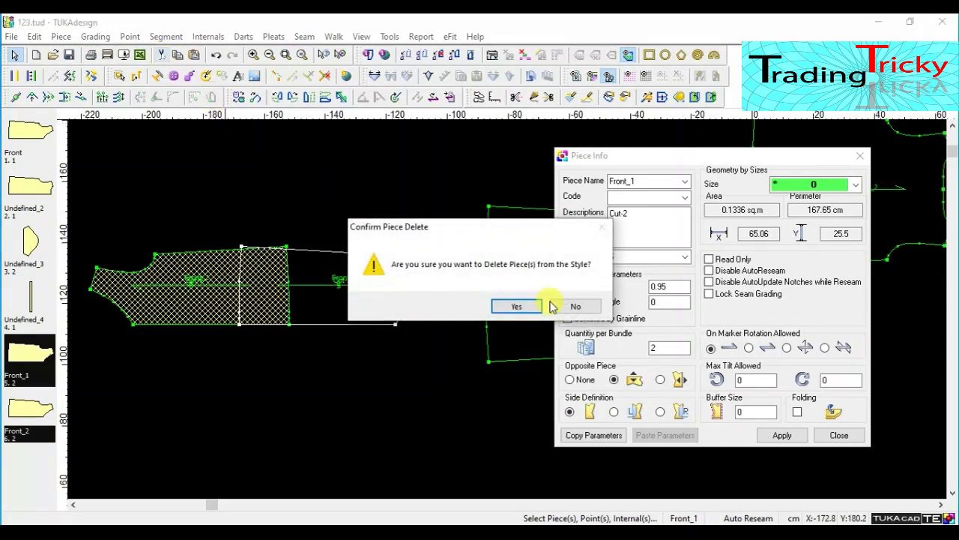
left_click(527, 306)
Step: Select the full back piece and enter Back as its name
left_click_drag(693, 158, 346, 166)
left_click(779, 365)
scroll(796, 329, "down", 1)
left_click(572, 155)
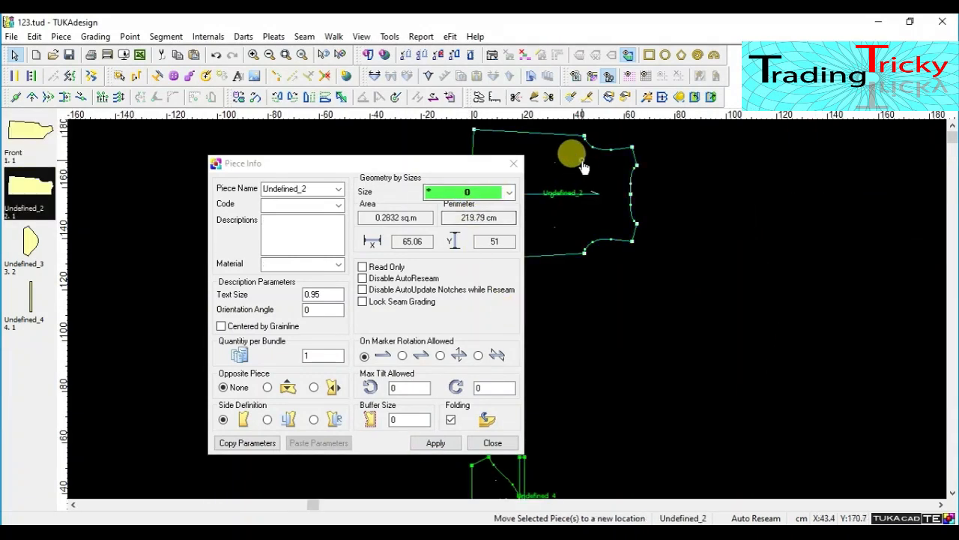
double_click(317, 188)
type("B")
key("Tab")
Step: Set the Back piece's description to Cut-1 and its material to S, and apply the information
key("Tab")
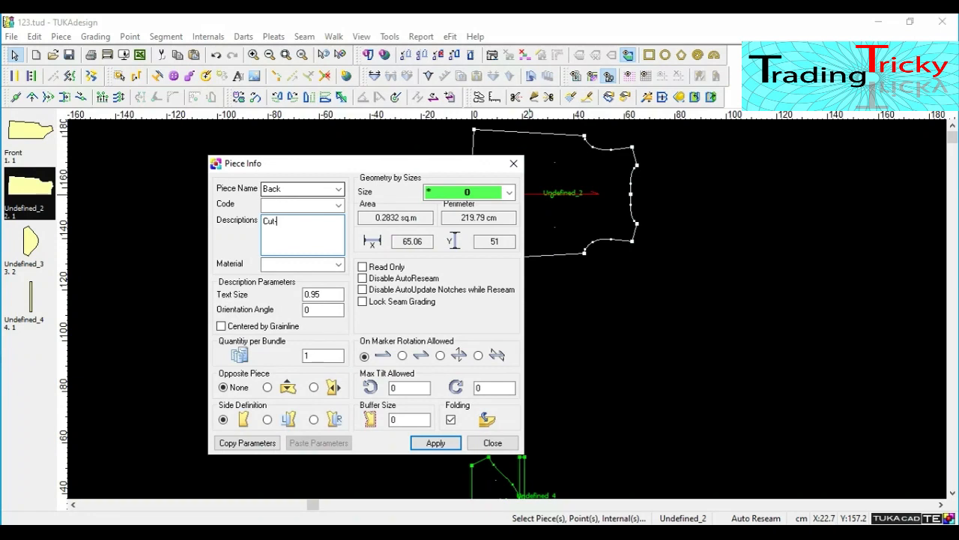
type("S")
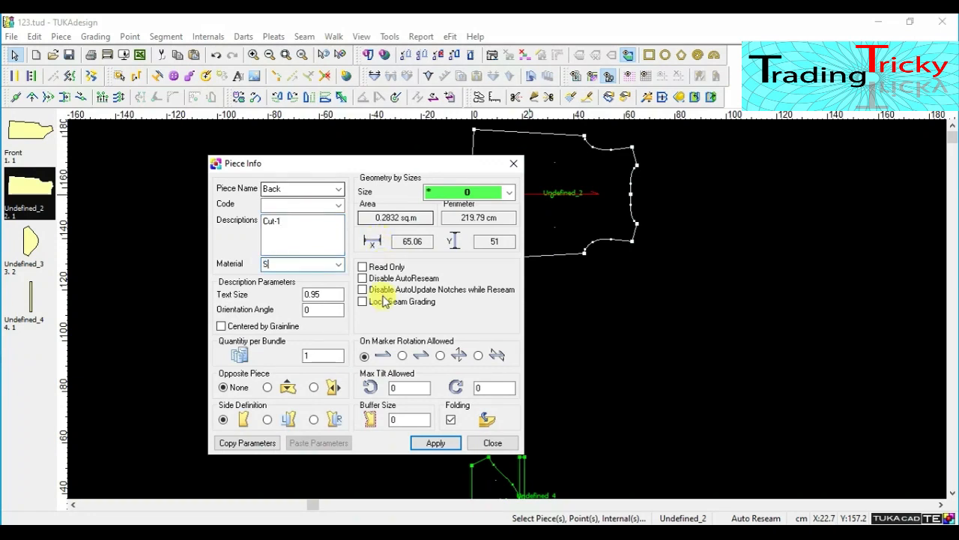
left_click(436, 442)
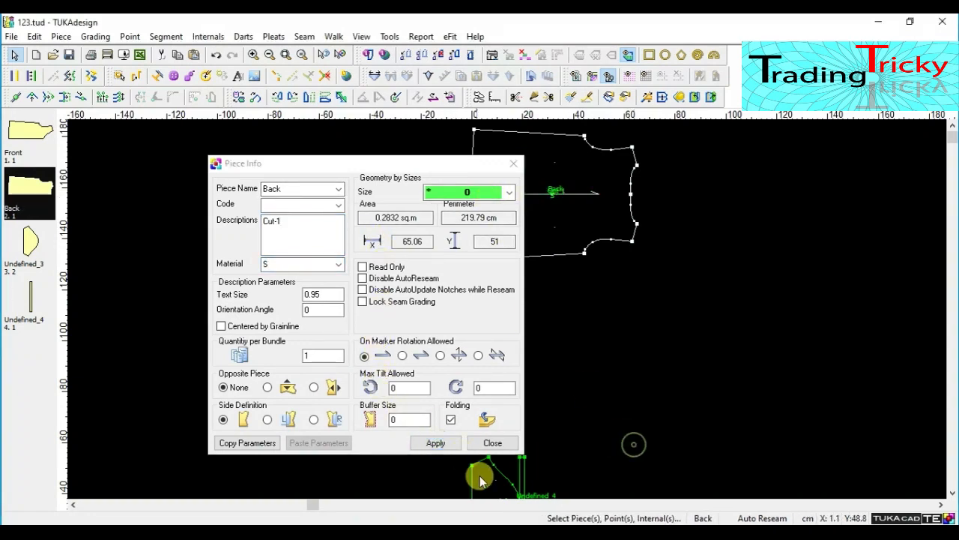
Step: Fill in the sleeve's piece information: name Sleeve, description Cut-2, material S and an up-down flipped opposite piece, and apply it
scroll(467, 460, "up", 1)
left_click_drag(459, 165, 331, 179)
left_click(483, 264)
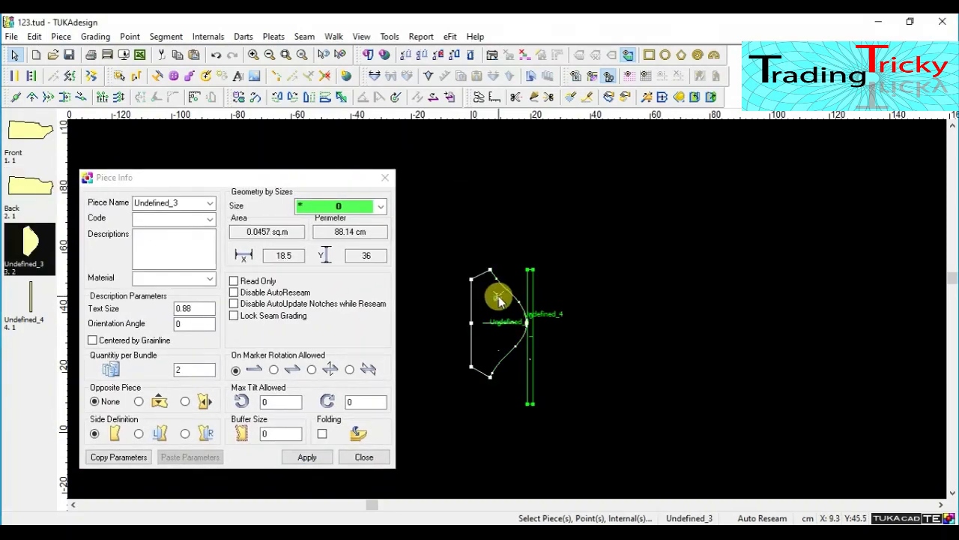
double_click(154, 203)
type("Sleevw=e")
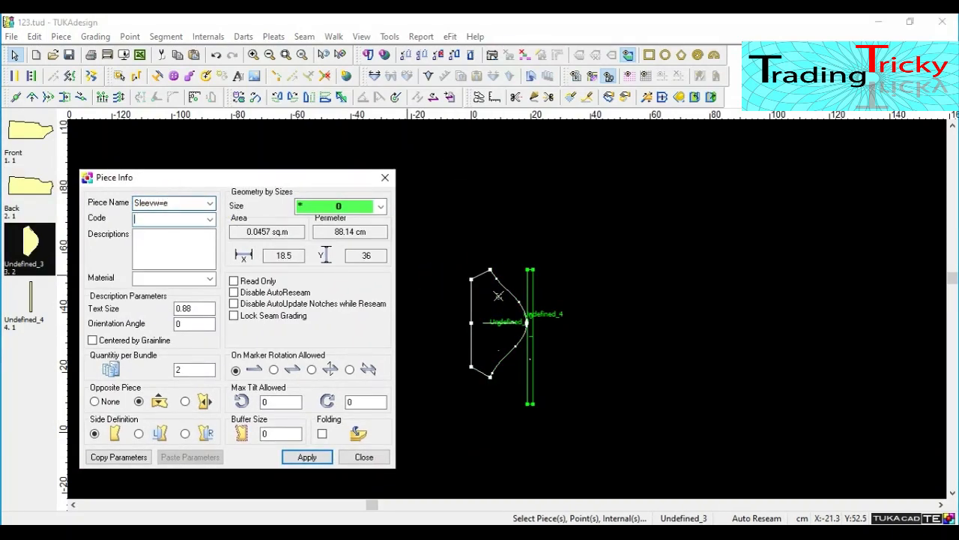
double_click(197, 204)
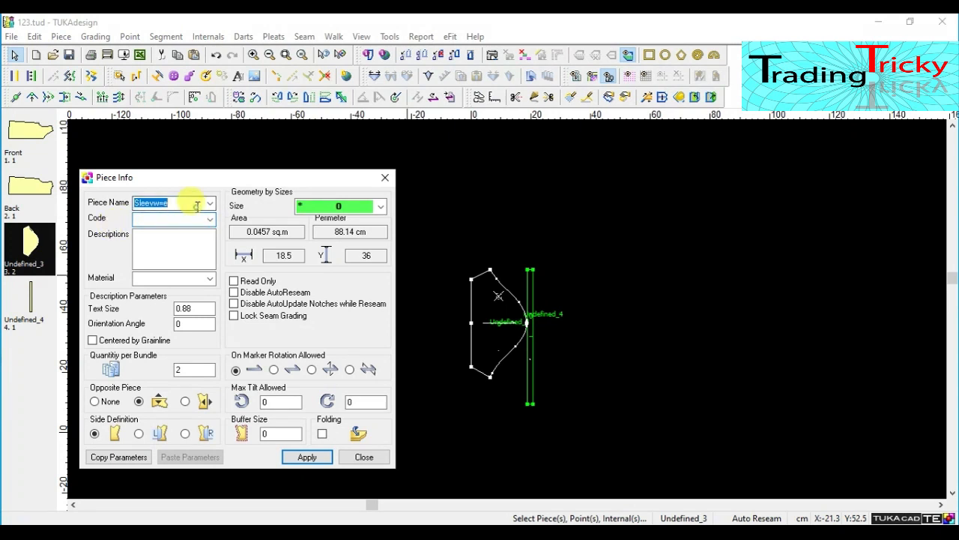
type("S")
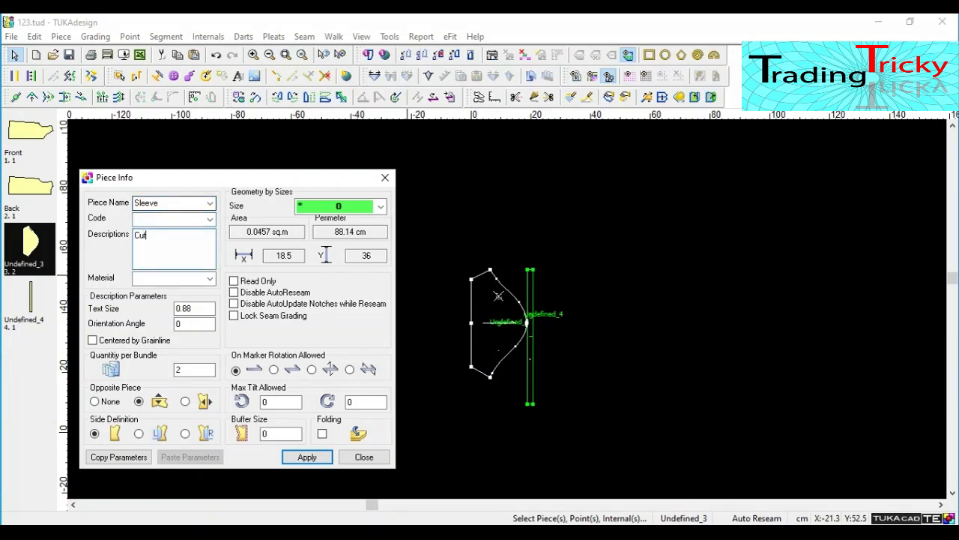
type("S")
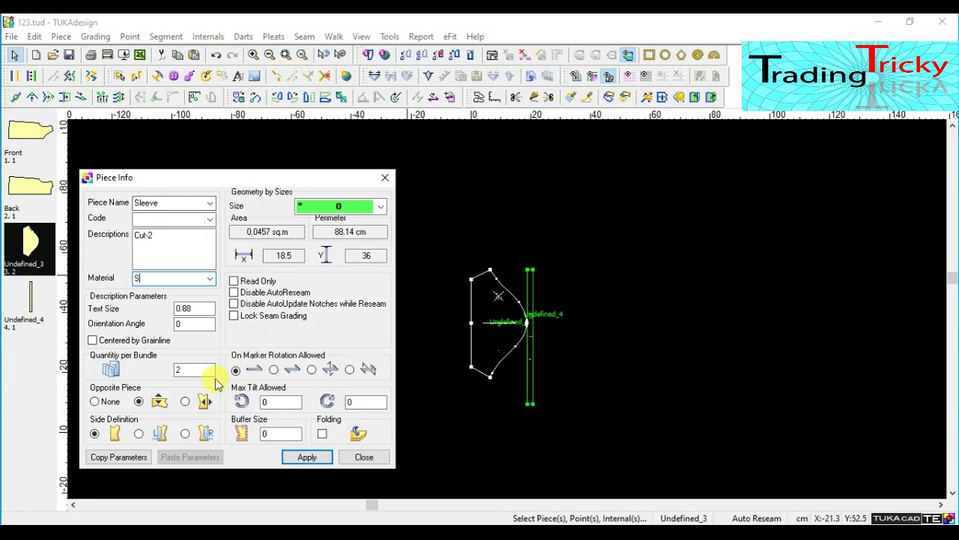
left_click(307, 456)
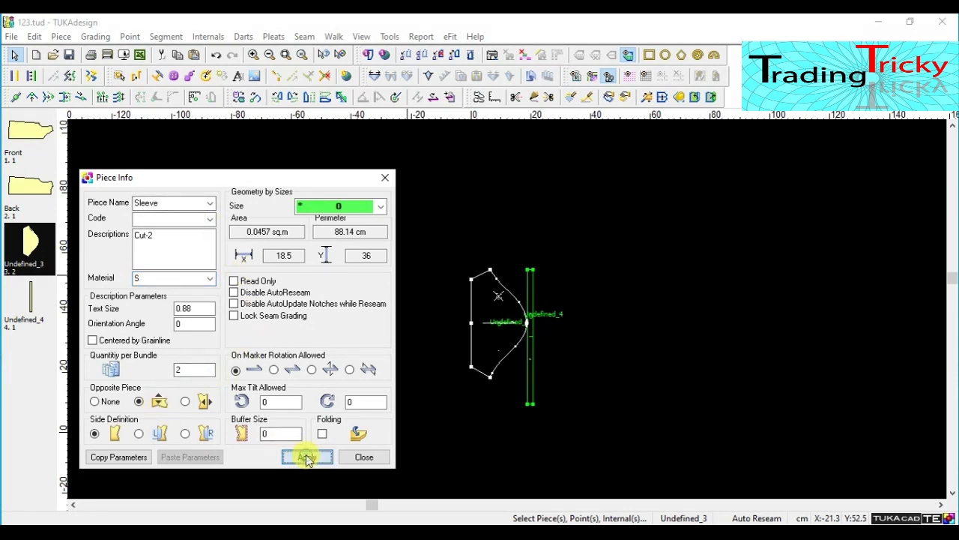
Step: Select the narrow strip beside the sleeve and enter Rib as its piece name
left_click_drag(292, 184, 822, 187)
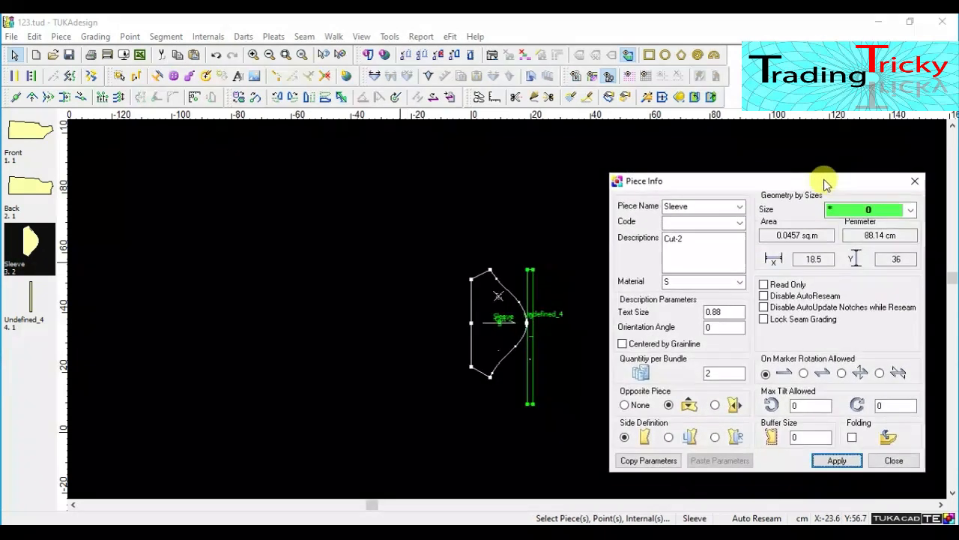
scroll(514, 321, "down", 3)
left_click(529, 171)
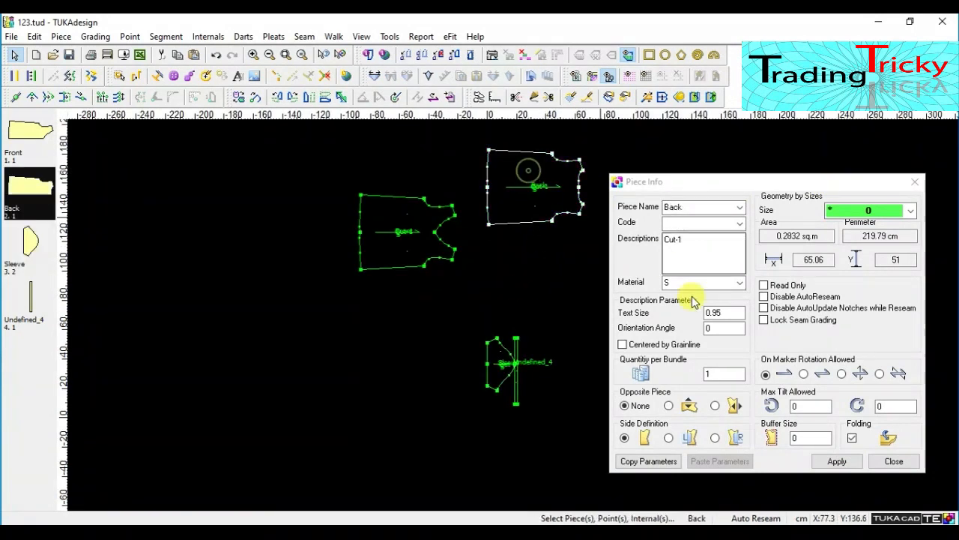
scroll(519, 384, "up", 3)
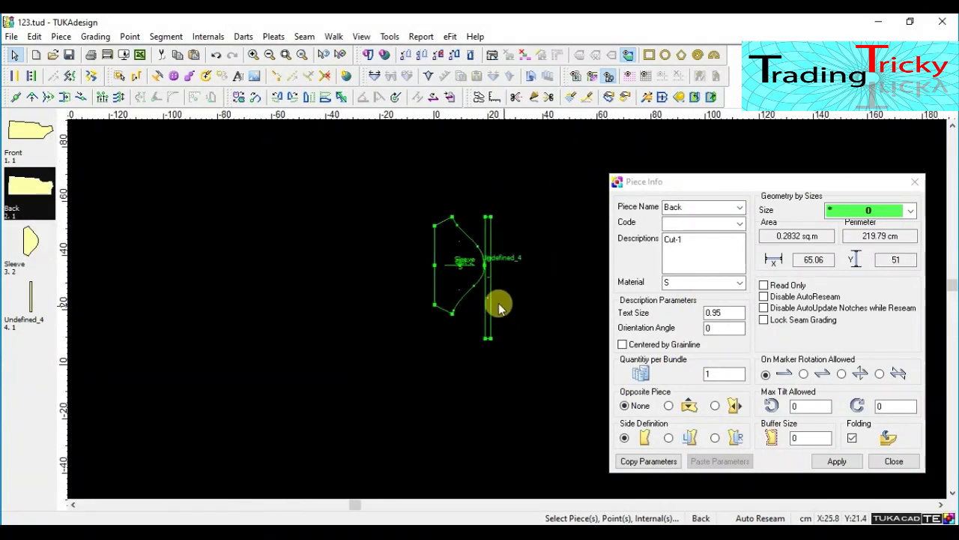
left_click(484, 285)
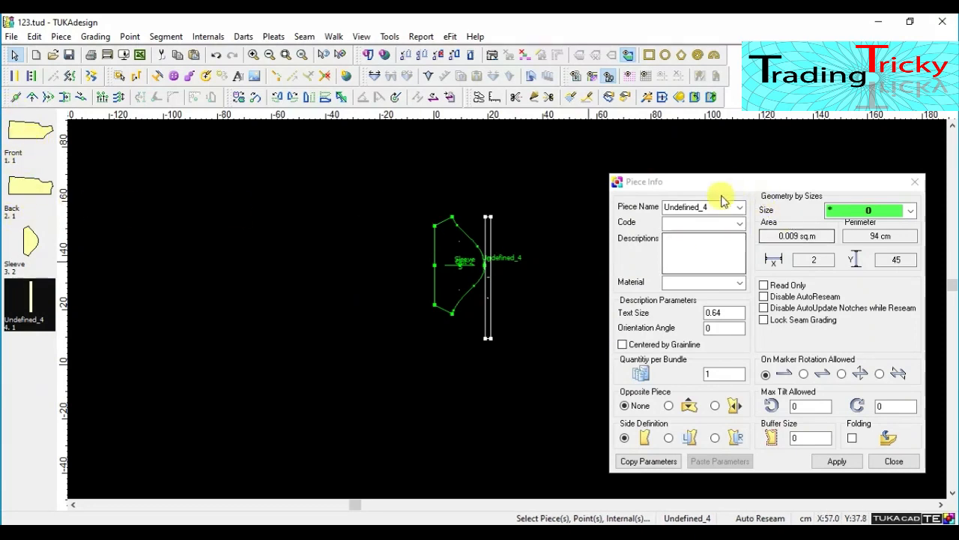
left_click(717, 208)
type("Rib")
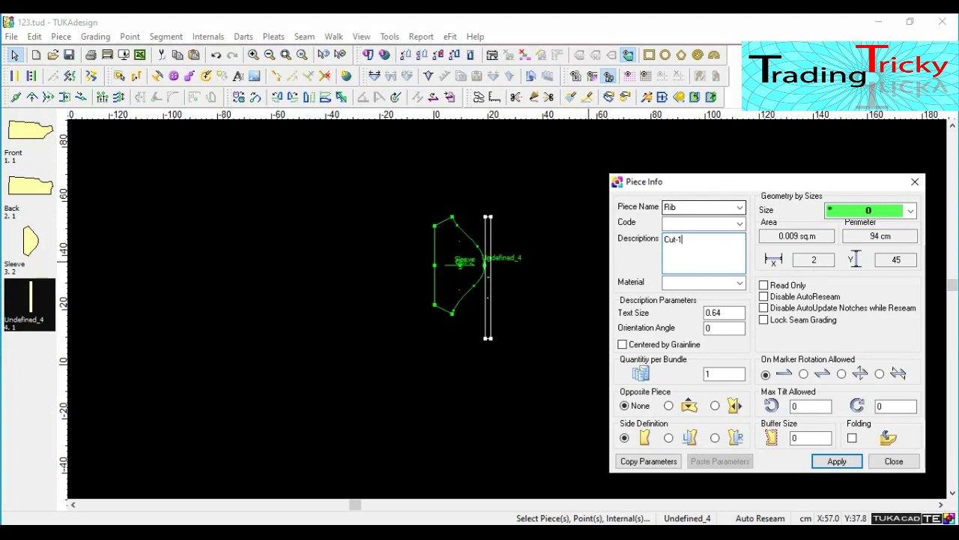
Step: Set the Rib piece's description to Cut-1 and its material to R, apply the information and close it
key("Tab")
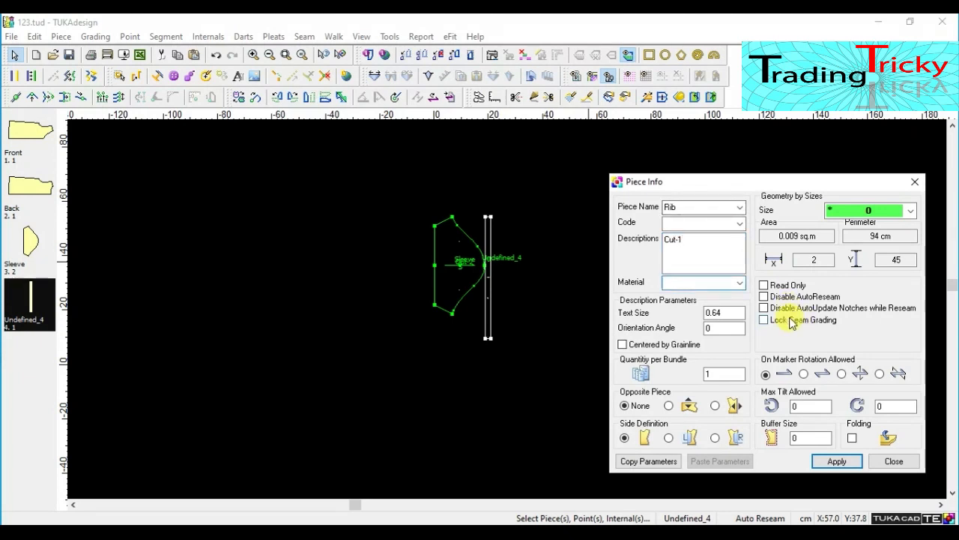
type("R")
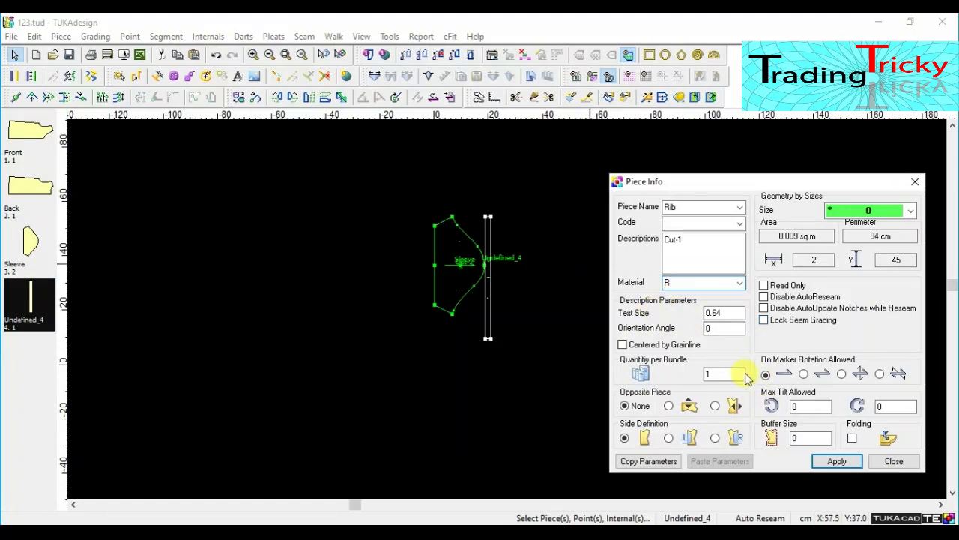
left_click(834, 461)
left_click(896, 461)
Step: Rearrange all the pieces in the work area into a compact stack
left_click(317, 320)
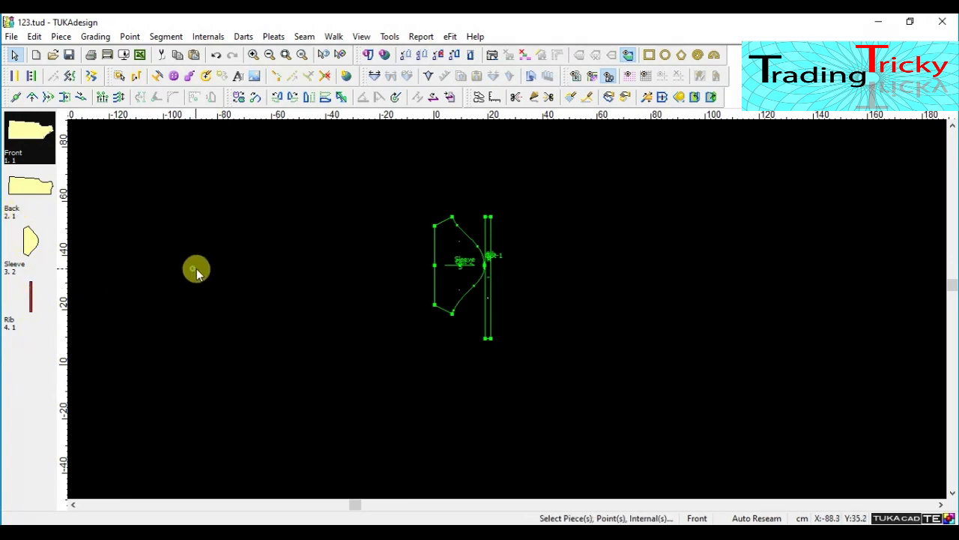
key("F10")
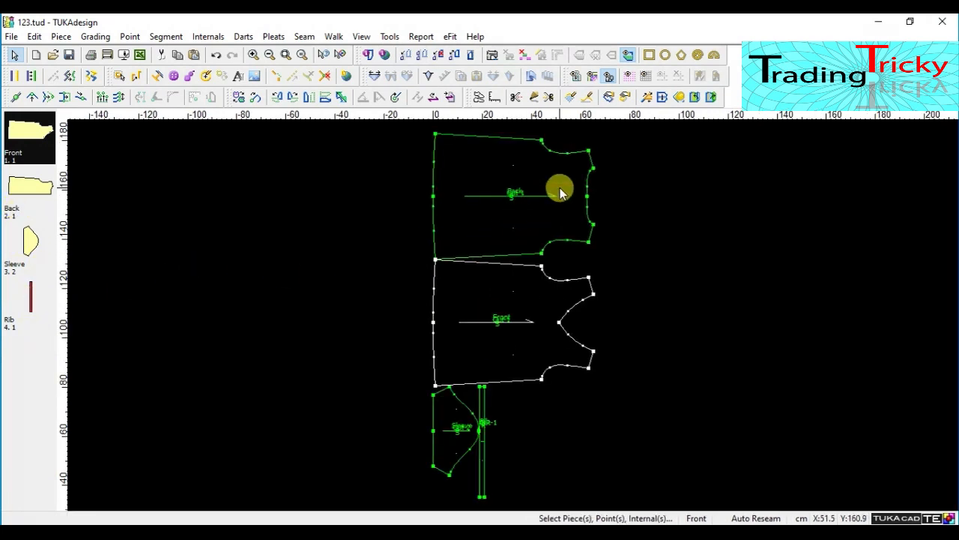
scroll(564, 186, "up", 1)
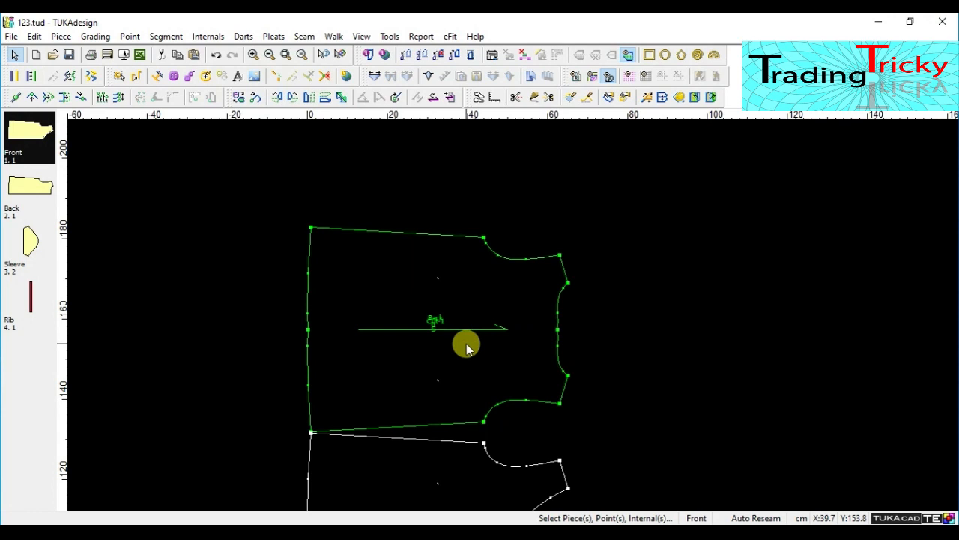
scroll(514, 320, "down", 2)
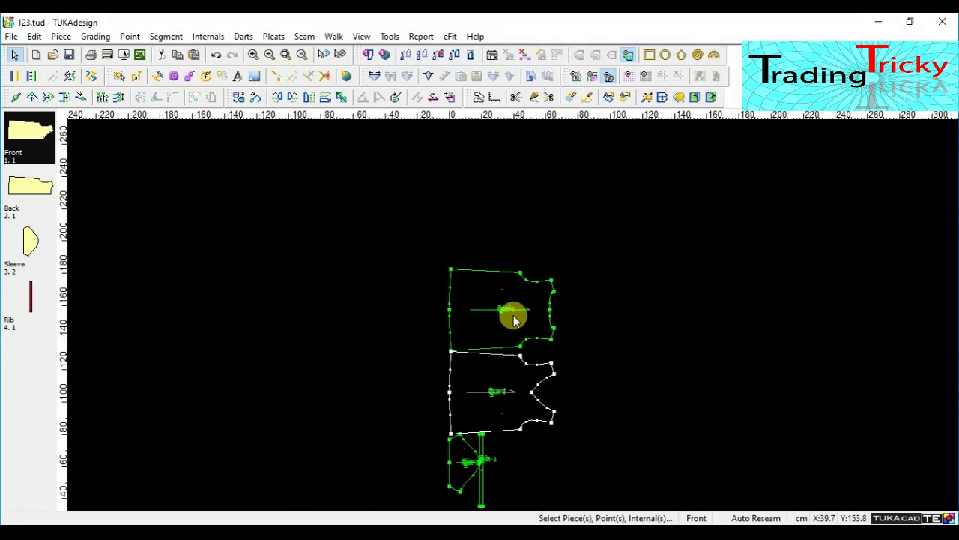
left_click(663, 186)
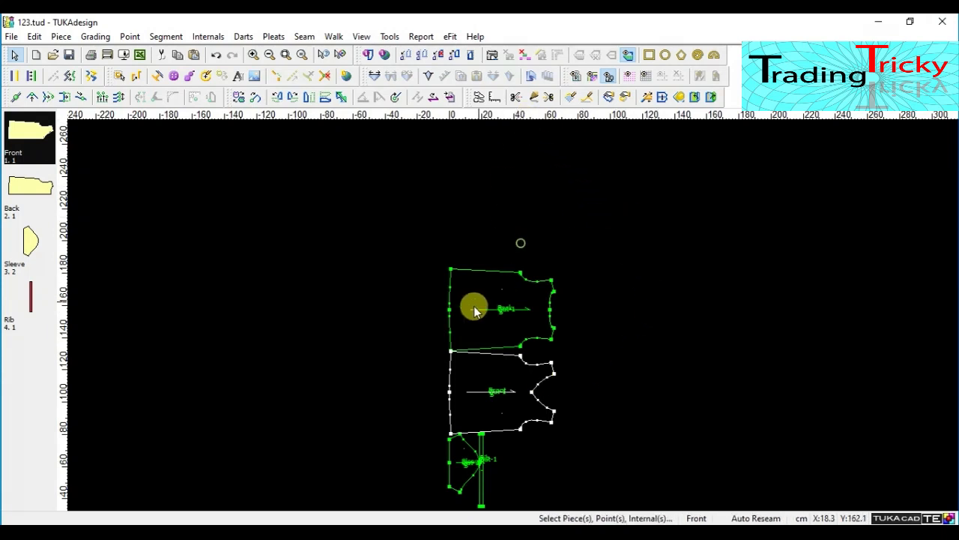
Step: Move the Back piece about 10 cm up, clear of the Front piece
scroll(514, 320, "up", 1)
scroll(513, 320, "up", 1)
scroll(513, 321, "up", 1)
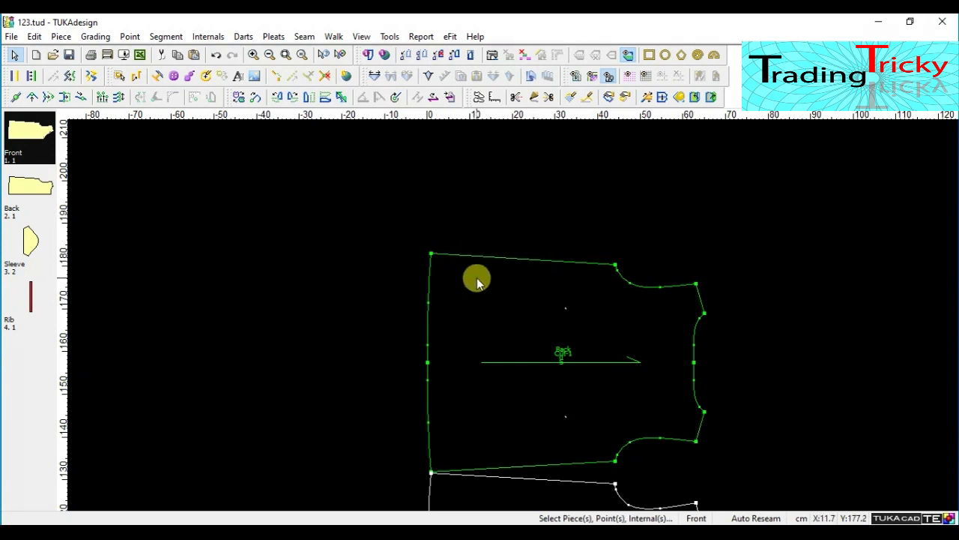
left_click_drag(478, 271, 425, 218)
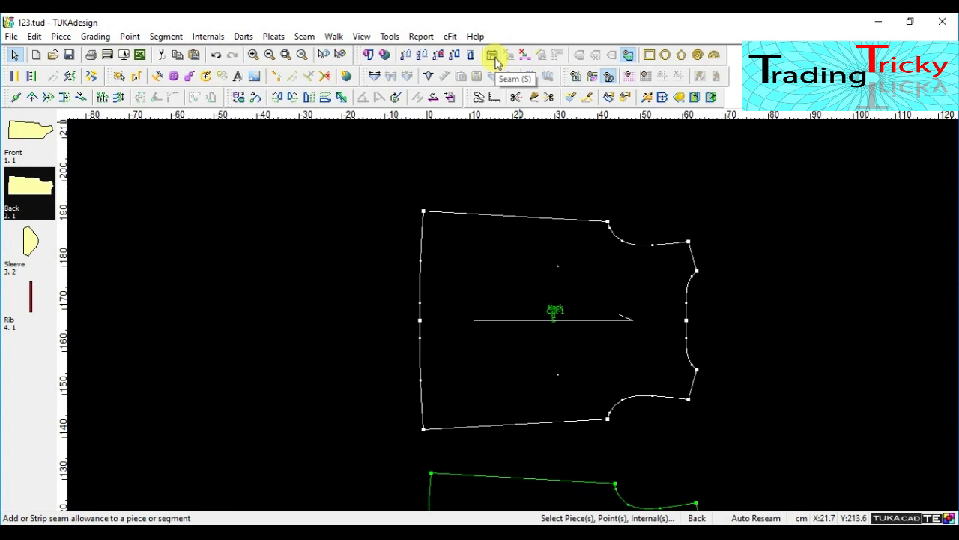
Step: Try a 1 cm seam allowance along the hem edge of the Back piece and undo it
left_click(492, 55)
left_click(424, 214)
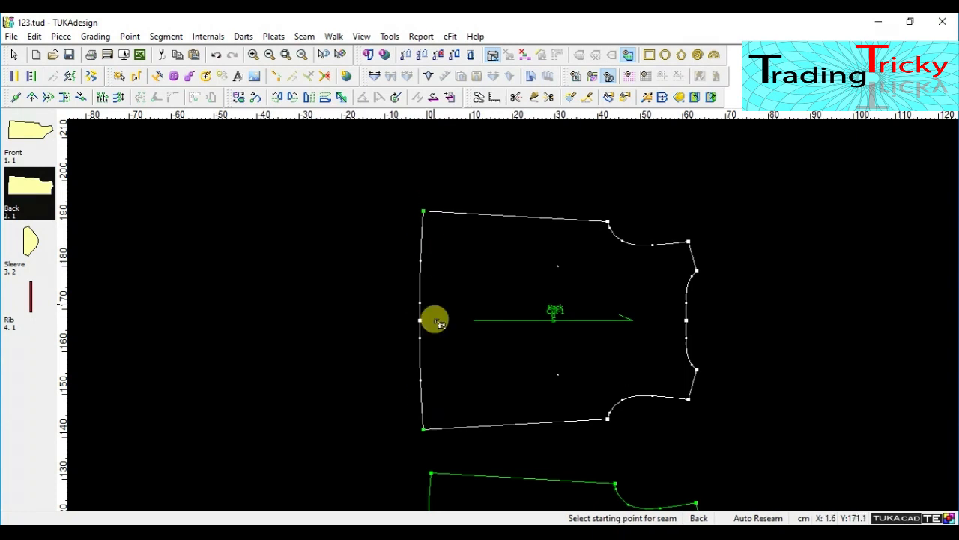
left_click(424, 433)
left_click(426, 212)
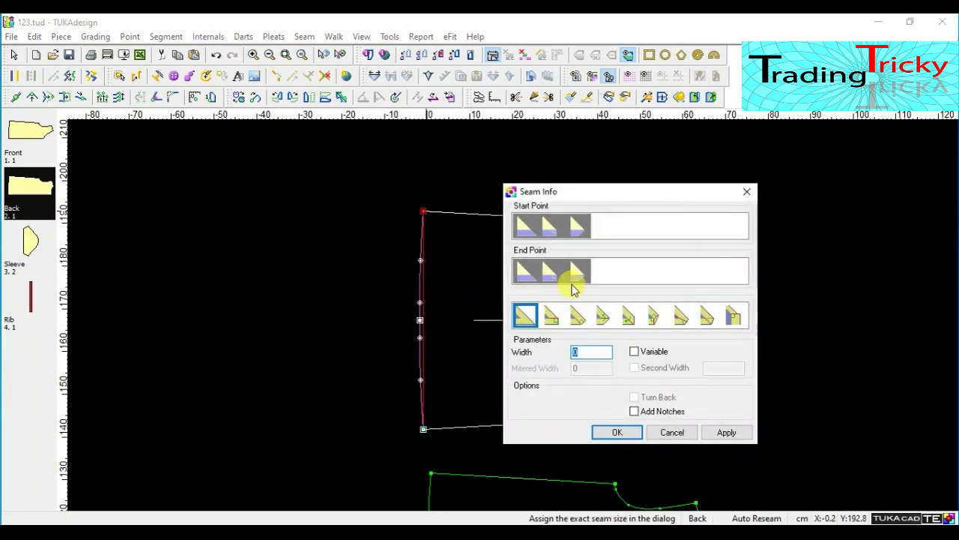
type("1")
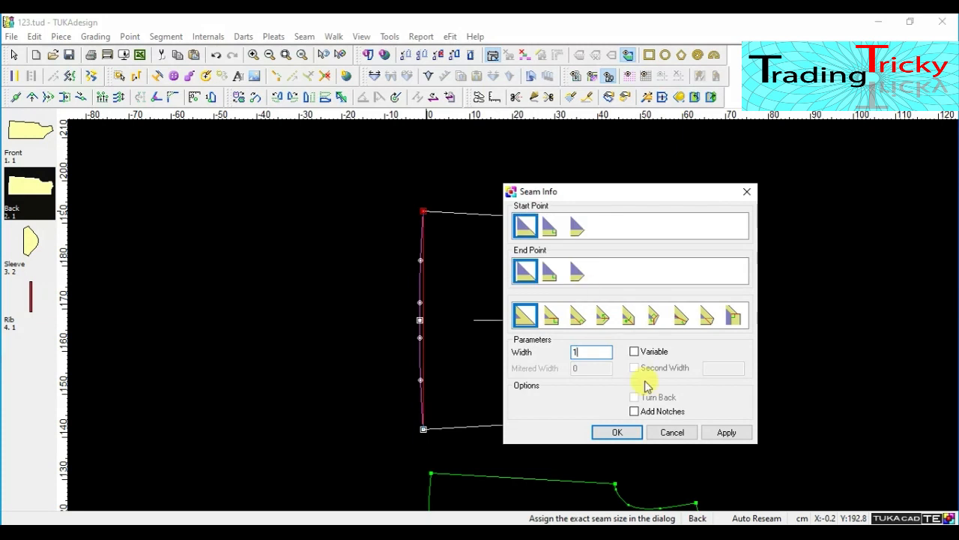
left_click(617, 433)
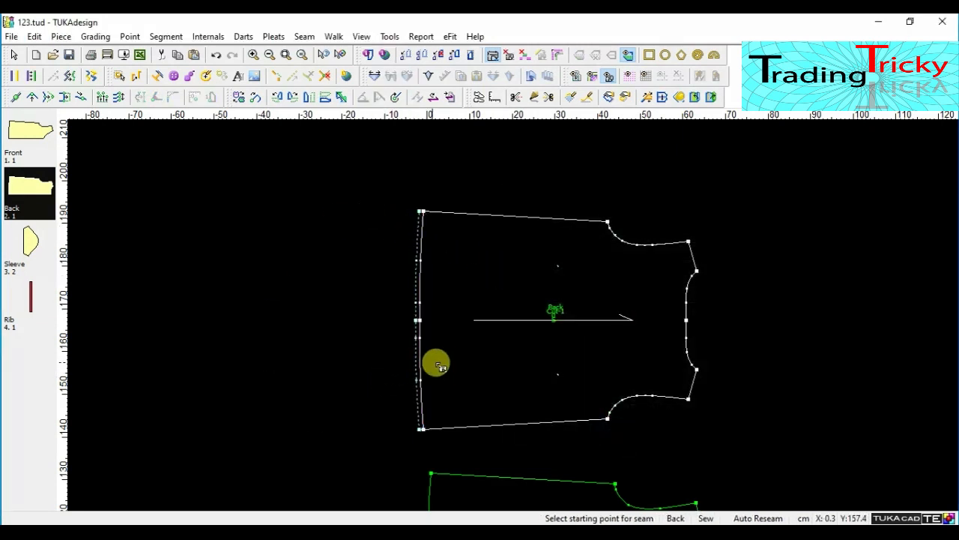
key("ctrl+z")
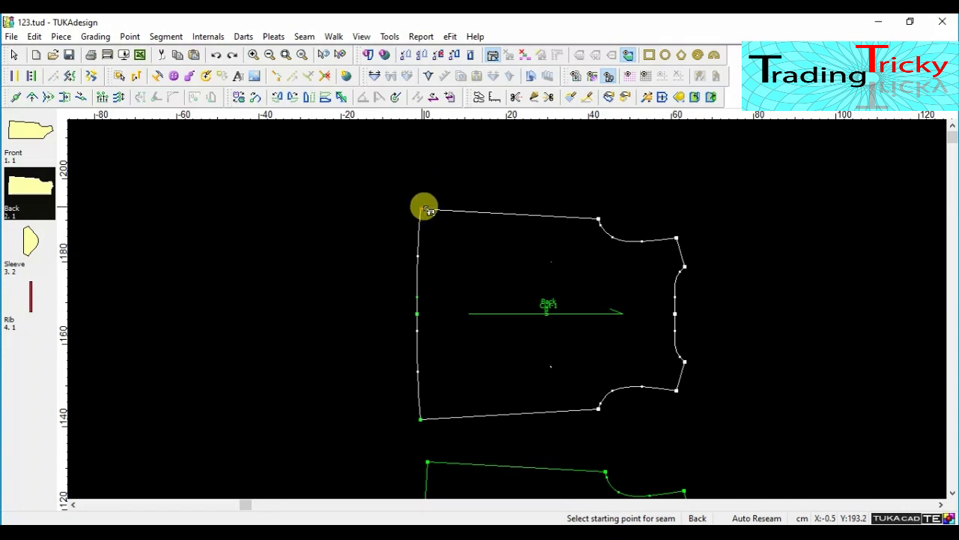
Step: Try a 1 cm seam allowance around the whole Back piece, starting and ending at its lower hem corner, and leave the Seam tool
left_click(421, 418)
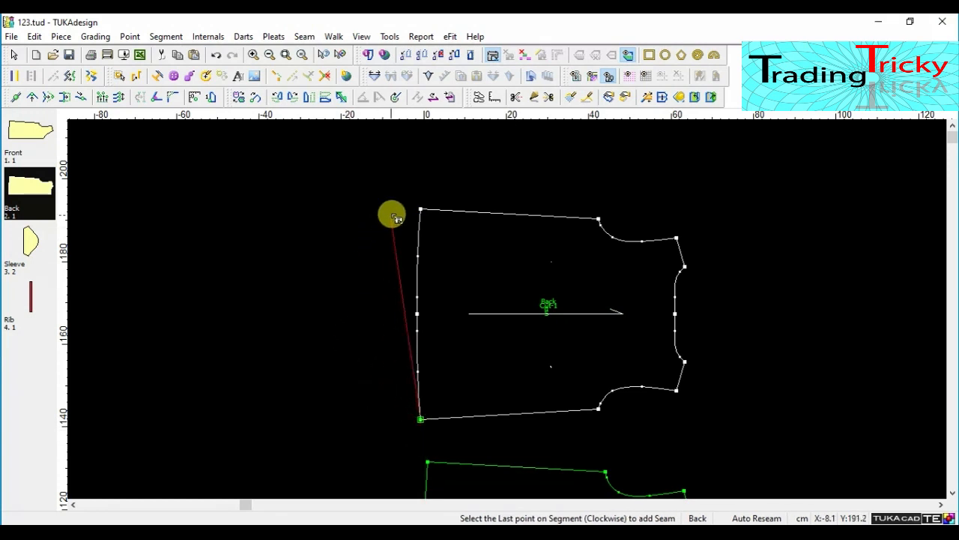
left_click(419, 419)
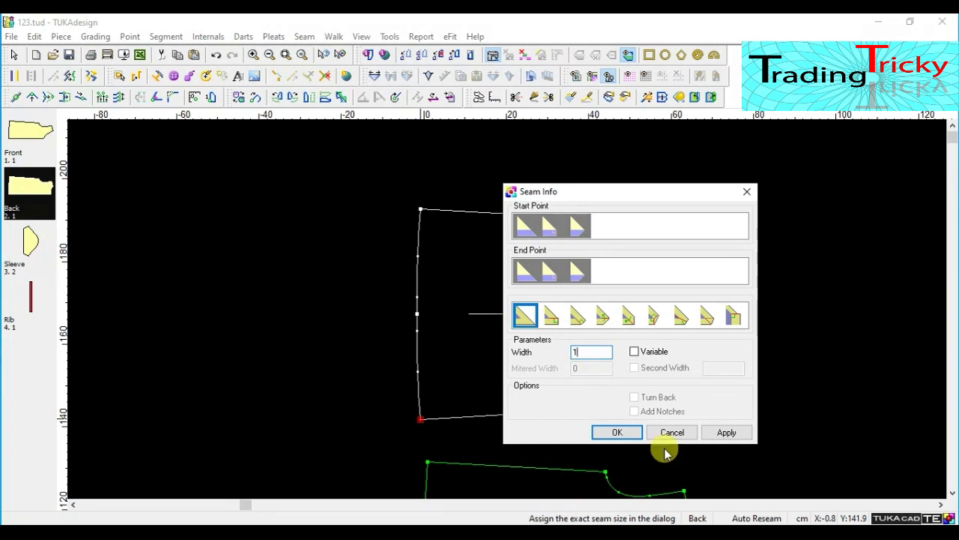
left_click(616, 433)
scroll(515, 314, "down", 2)
scroll(516, 315, "down", 4)
scroll(519, 318, "up", 3)
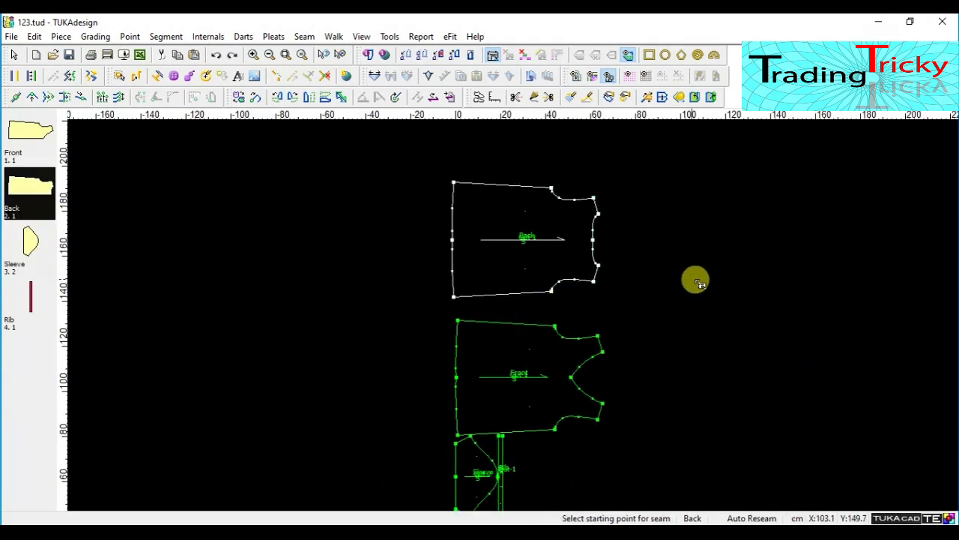
right_click(699, 240)
left_click(738, 248)
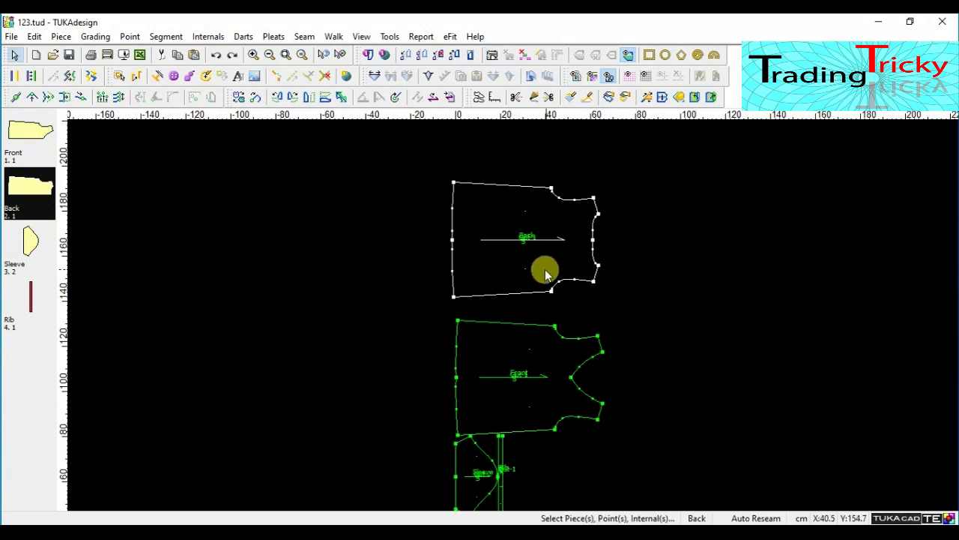
scroll(514, 317, "down", 3)
scroll(515, 315, "up", 2)
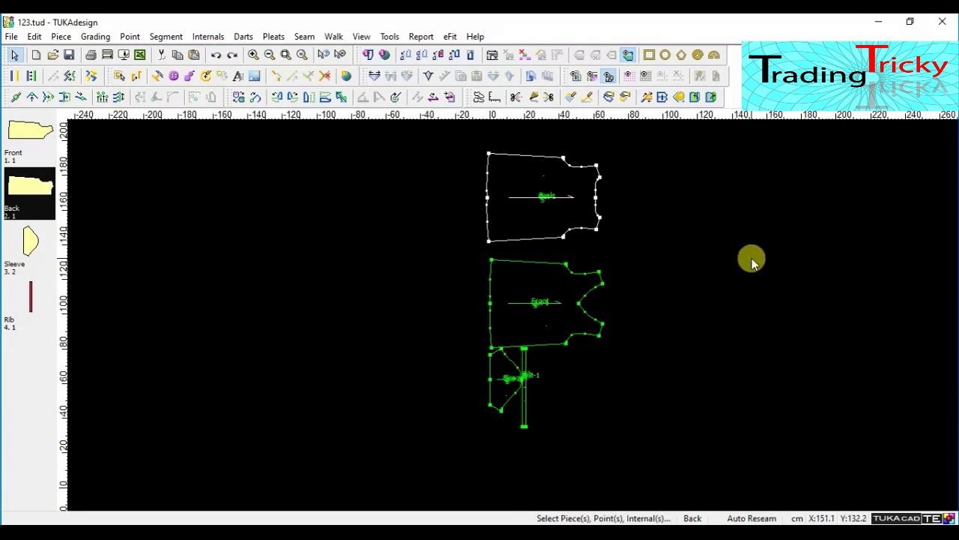
left_click(371, 298)
left_click(396, 208)
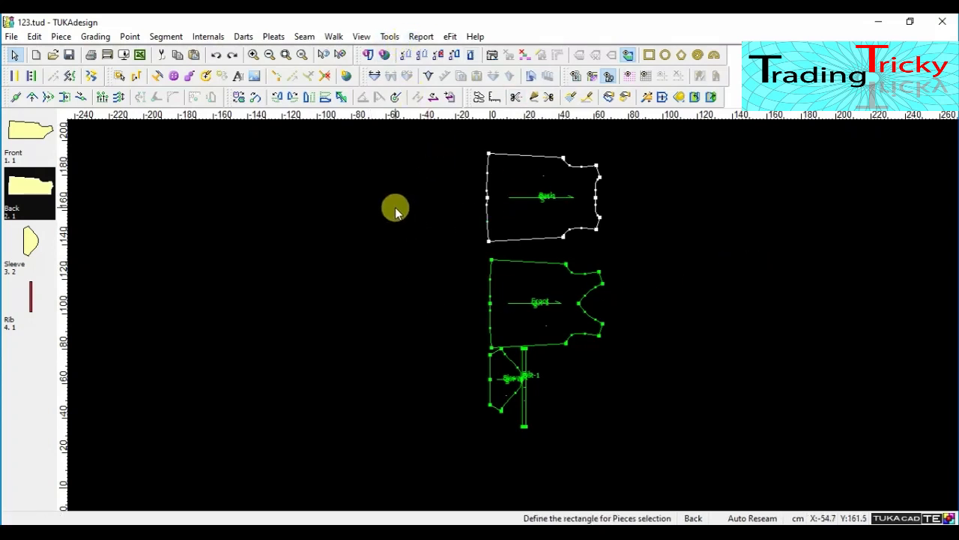
left_click(304, 36)
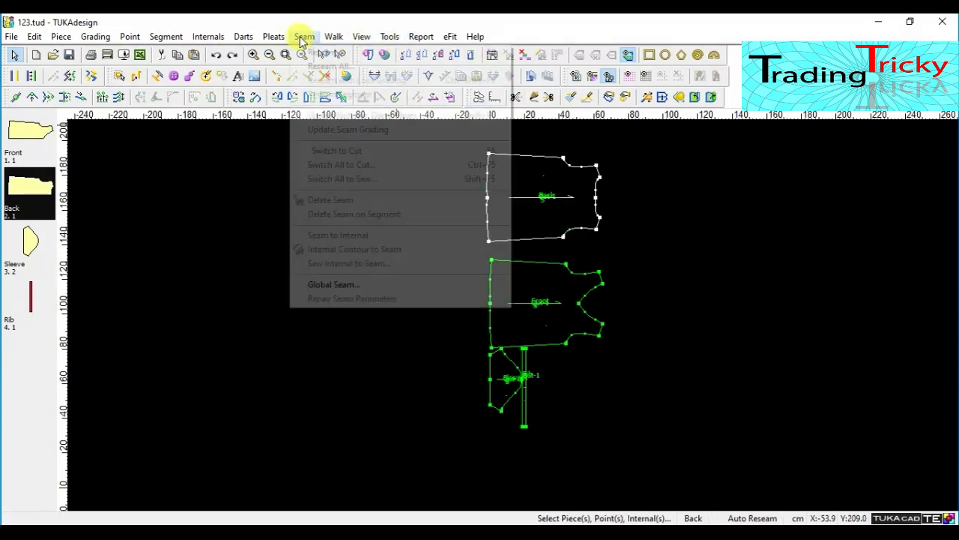
left_click(333, 285)
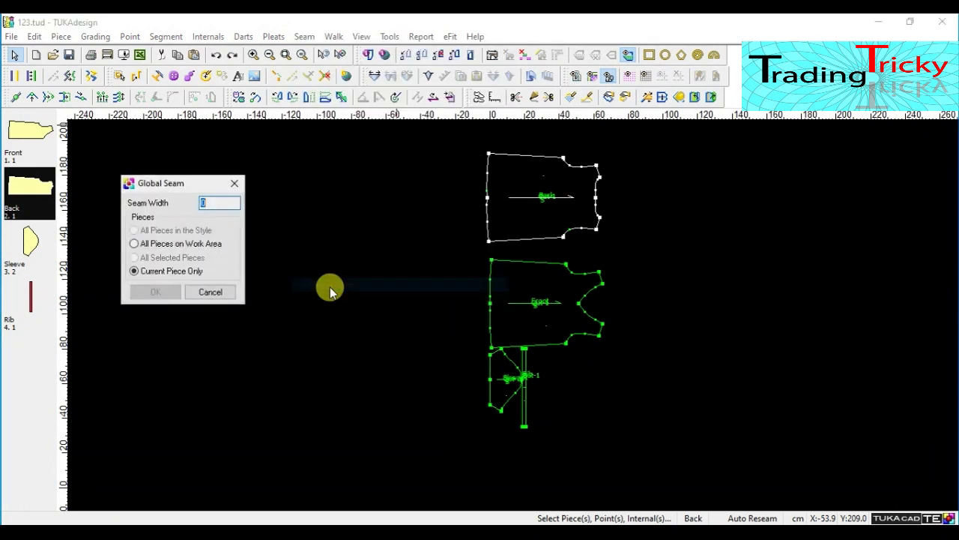
left_click(211, 292)
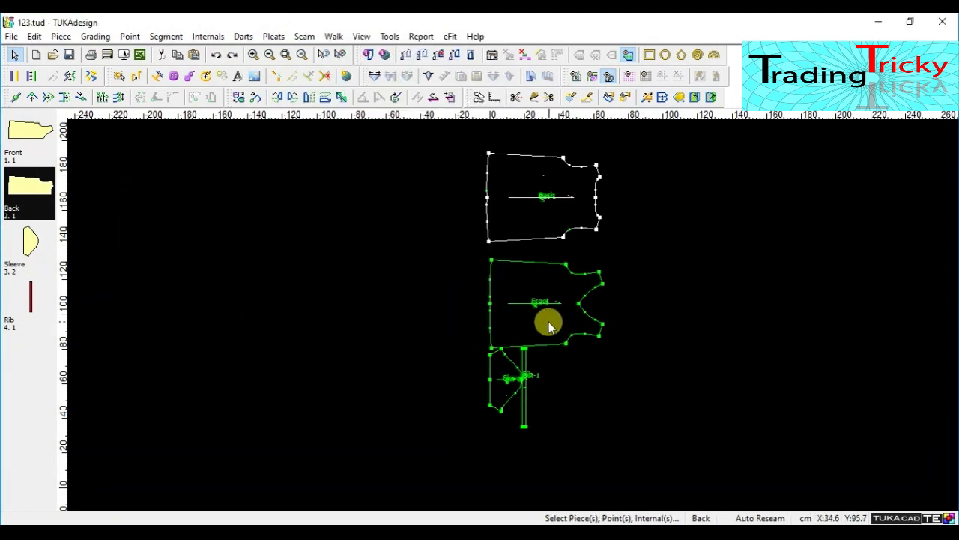
Step: Remove the Sleeve piece from the work area, saving its changes, and rearrange the remaining pieces into a compact stack
left_click(506, 367)
left_click(497, 394)
key("Delete")
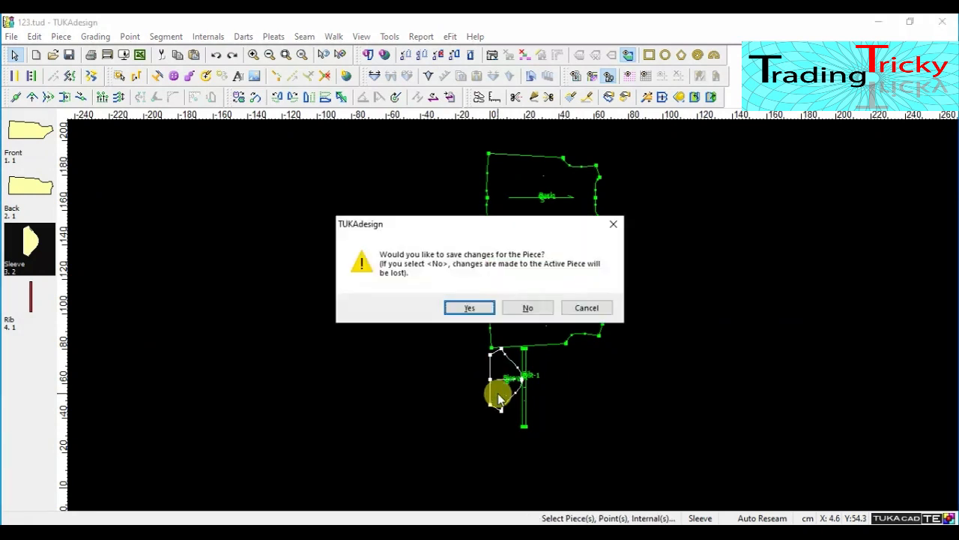
left_click(477, 309)
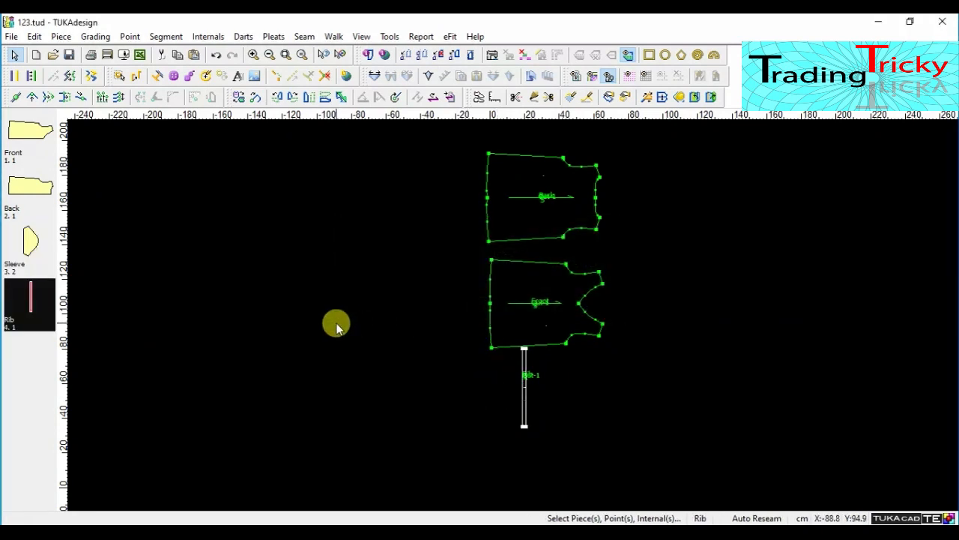
key("F10")
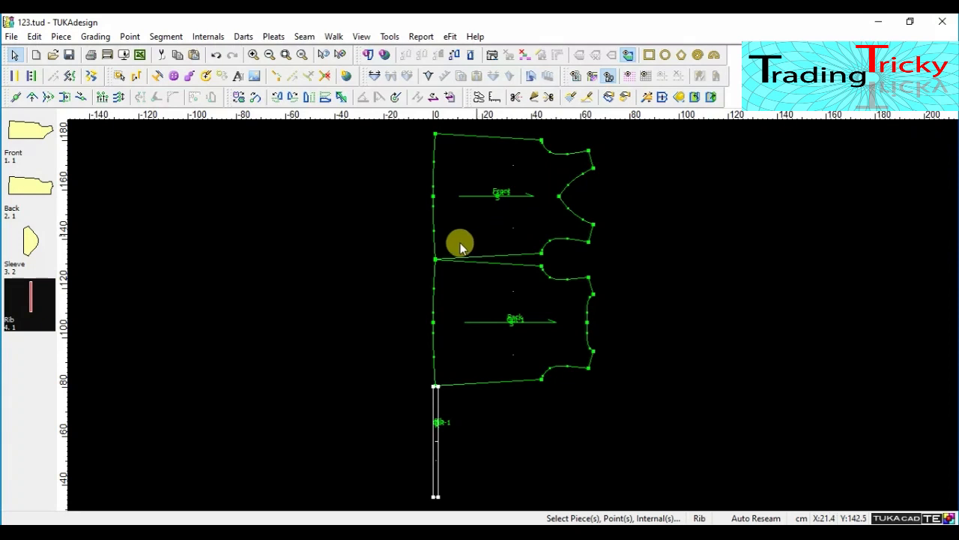
Step: Try a global seam 1 cm wide on the current Rib piece only
left_click(303, 36)
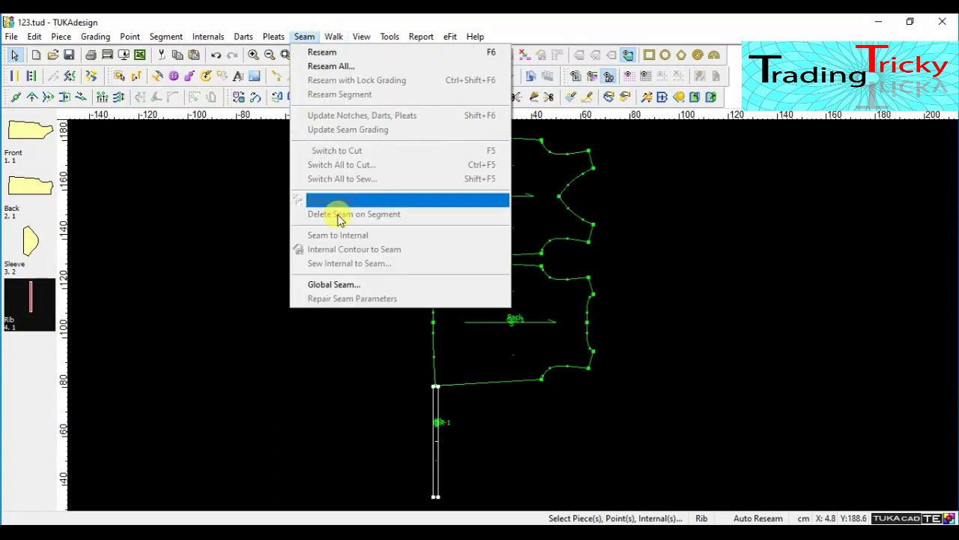
left_click(341, 283)
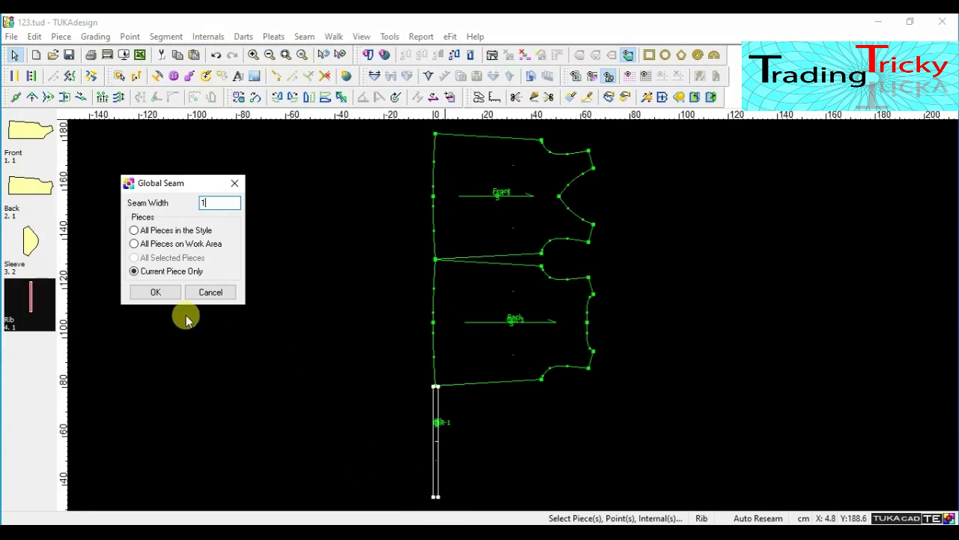
left_click(158, 291)
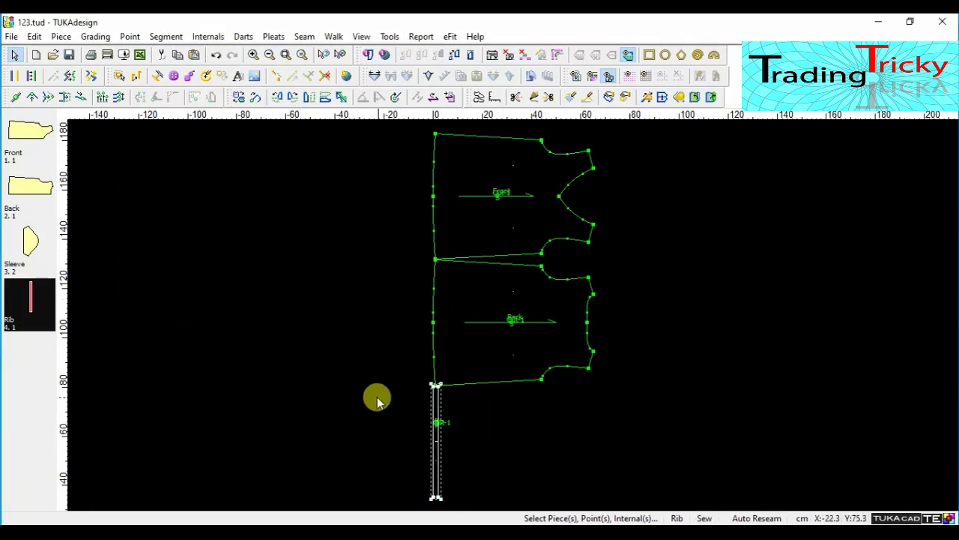
Step: Try a global seam 1 cm wide on all pieces in the work area
left_click(304, 36)
left_click(354, 288)
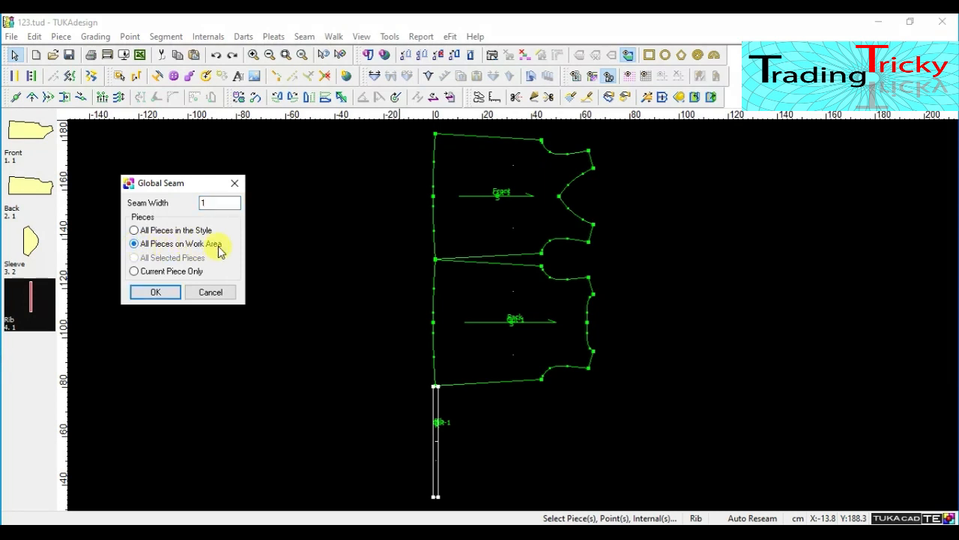
left_click(156, 295)
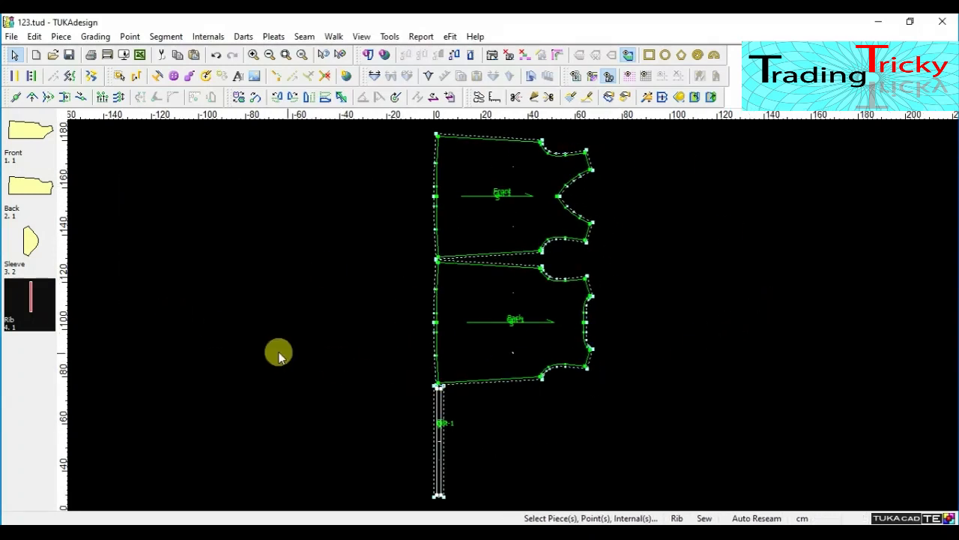
Step: Place the Sleeve piece in the open space beside the Rib, check its outline for a seam, and remove it again
left_click(27, 240)
left_click(466, 440)
left_click_drag(463, 439, 337, 375)
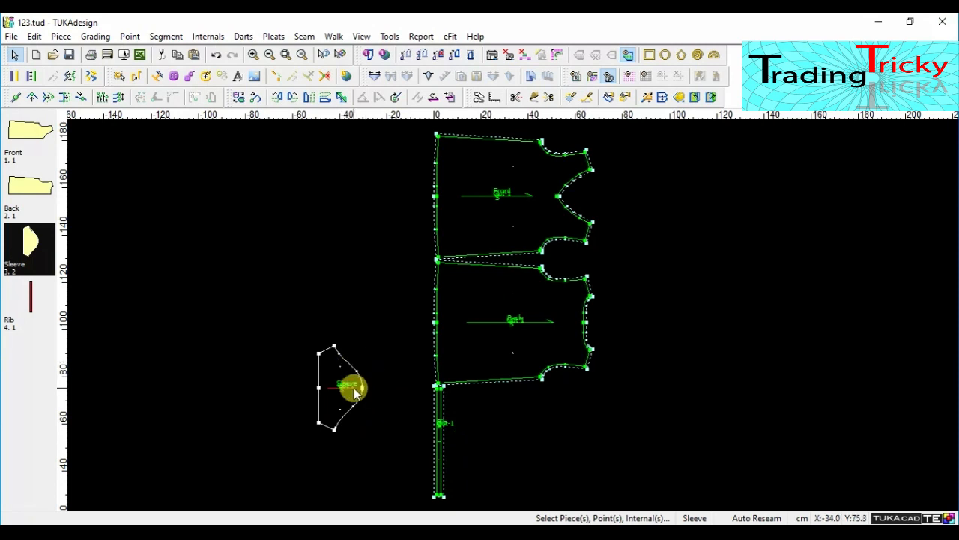
scroll(356, 389, "up", 2)
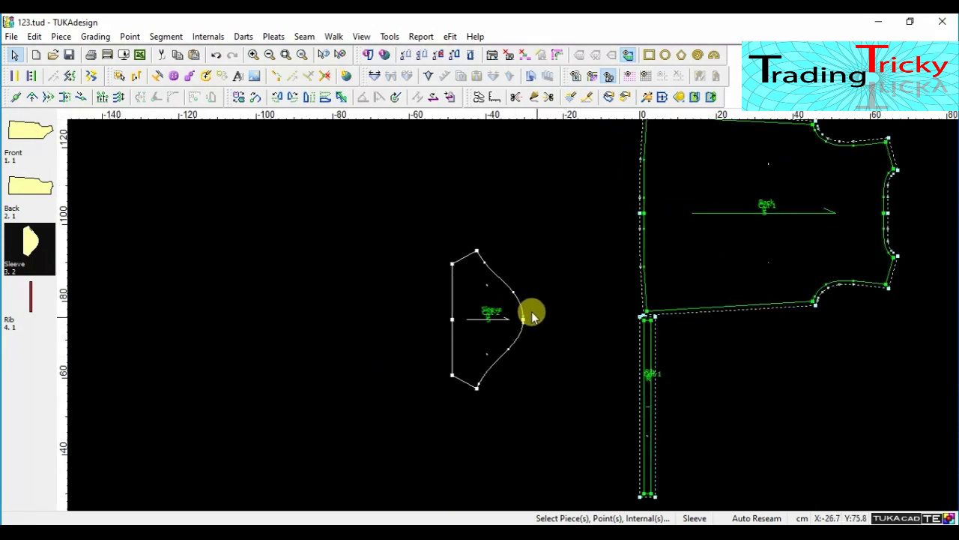
key("Delete")
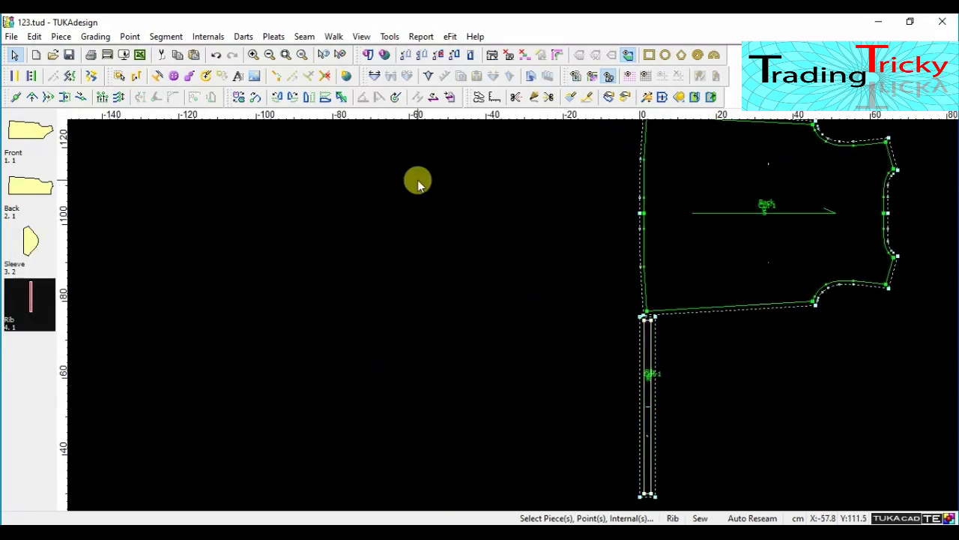
Step: Undo the Sleeve's removal and placement and the global seam on the pieces in the work area
key("ctrl+z")
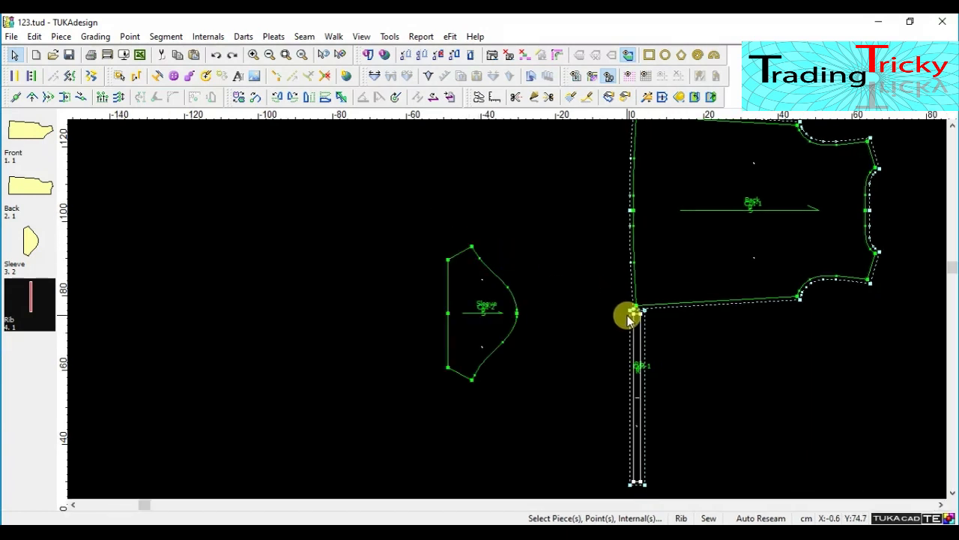
key("ctrl+z")
key("ctrl+z")
key("ctrl+z")
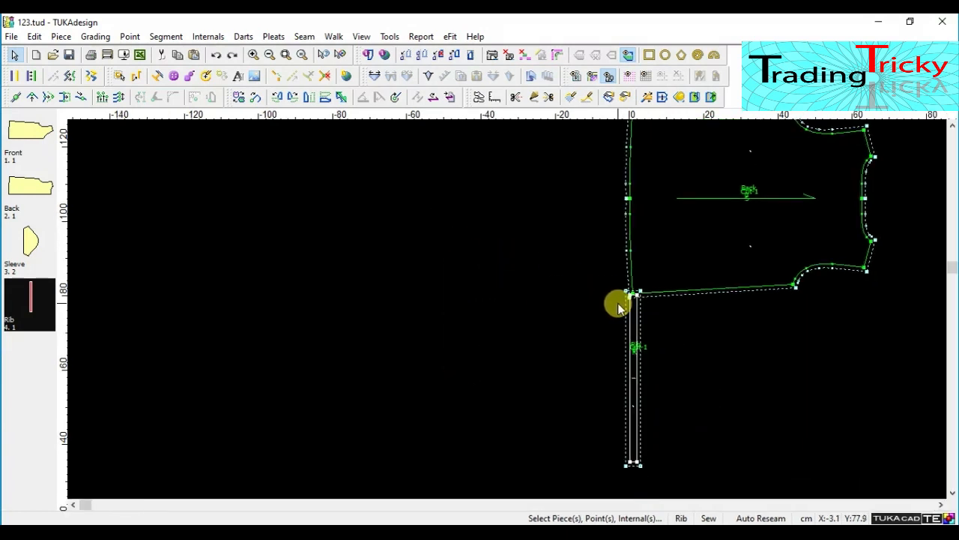
scroll(729, 264, "down", 3)
scroll(509, 314, "up", 1)
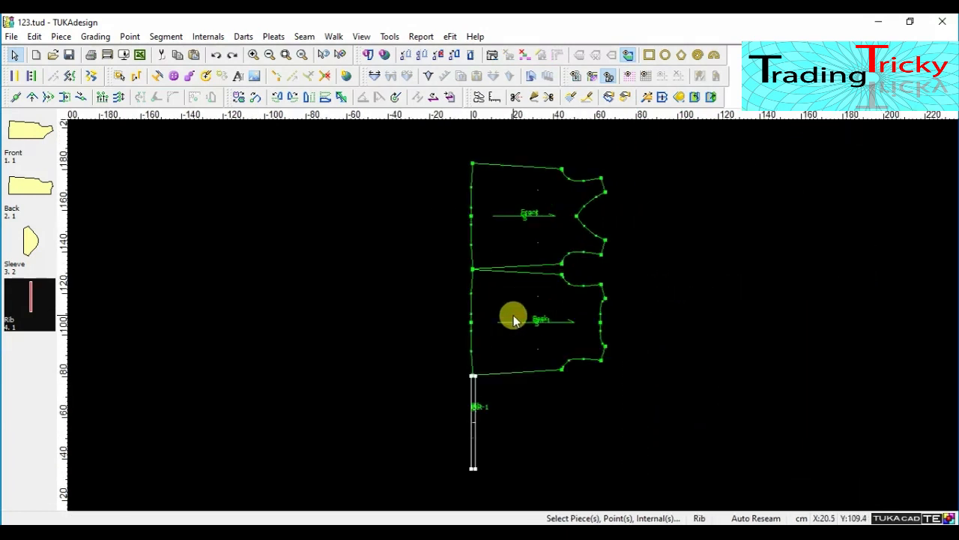
Step: Apply a global seam 1 cm wide to all pieces in the style
left_click(304, 36)
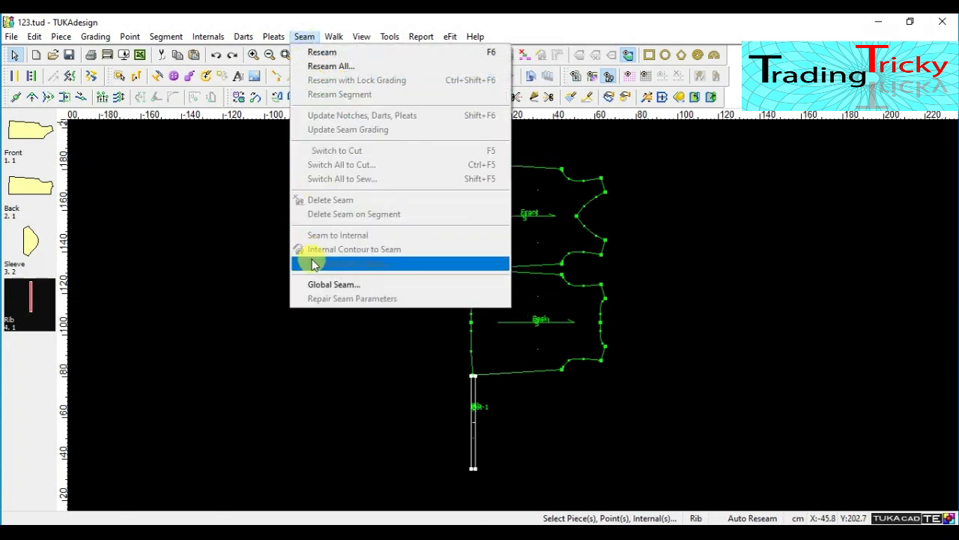
left_click(325, 285)
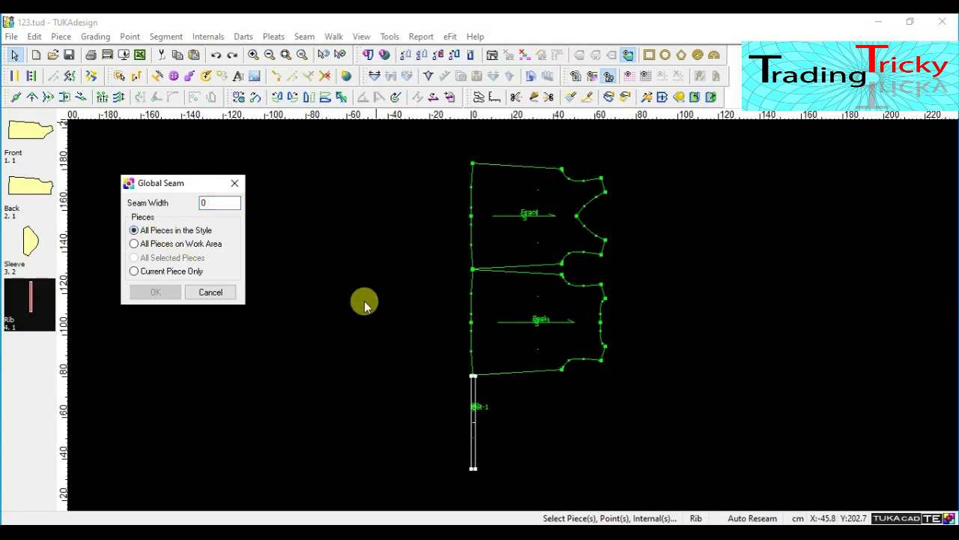
double_click(215, 203)
type("1")
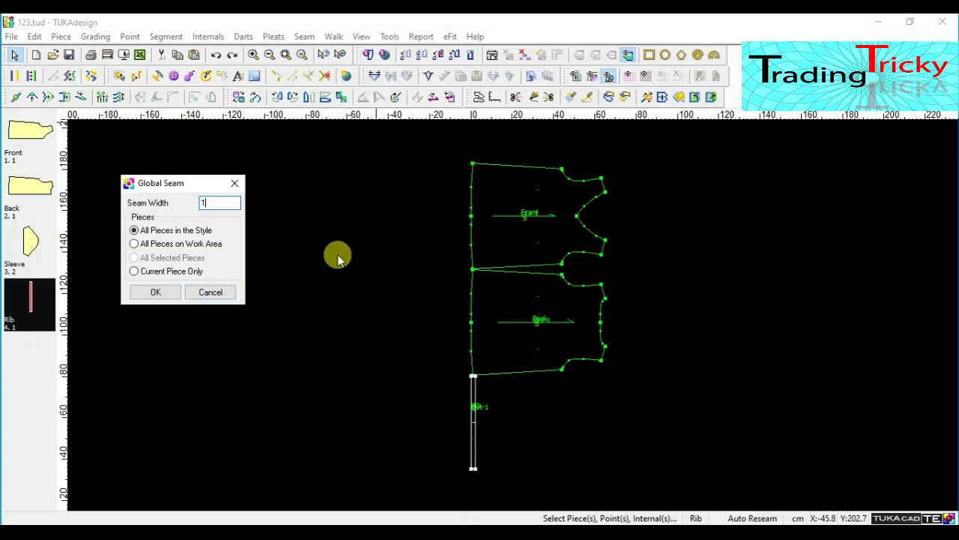
left_click(154, 244)
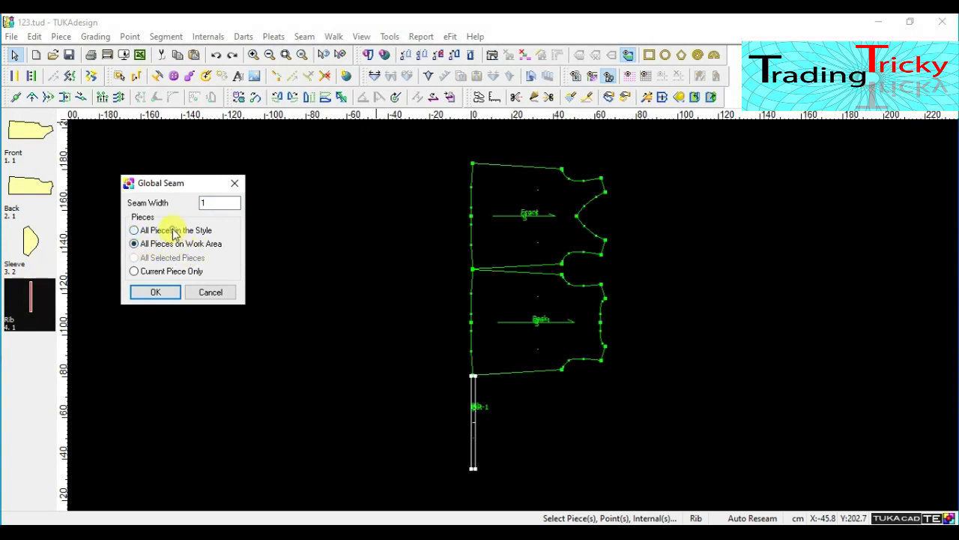
left_click(159, 294)
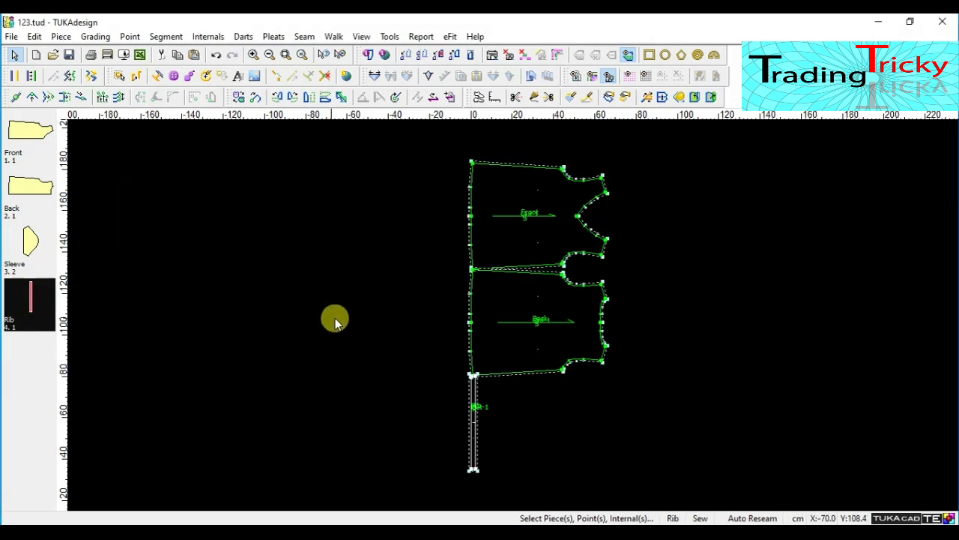
Step: Bring the Sleeve piece back into the work area and arrange it with the Rib below the Back piece
left_click(45, 242)
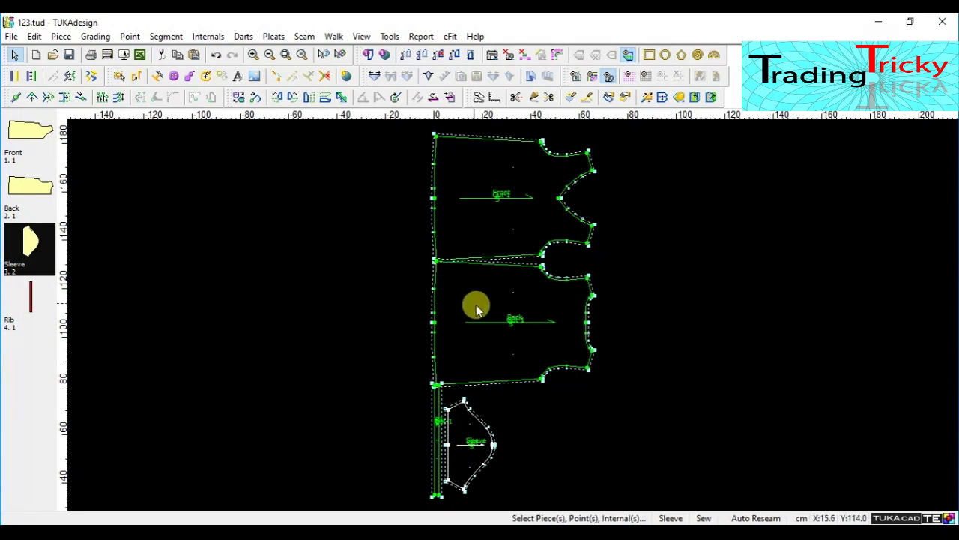
scroll(514, 318, "up", 1)
scroll(514, 319, "down", 1)
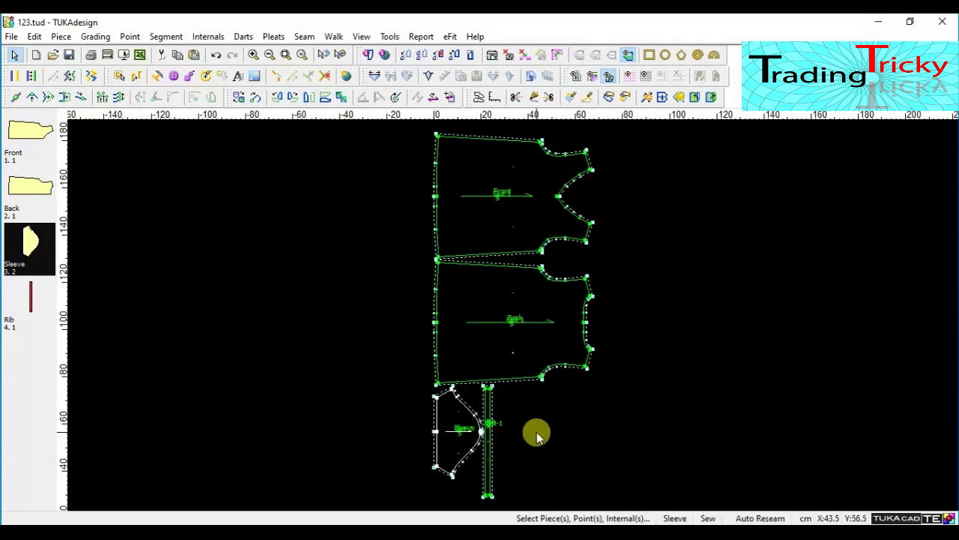
Step: Scatter the Back, Front and Sleeve pieces across the work area and rearrange all the pieces into a compact stack
scroll(515, 315, "down", 2)
left_click_drag(514, 312, 951, 464)
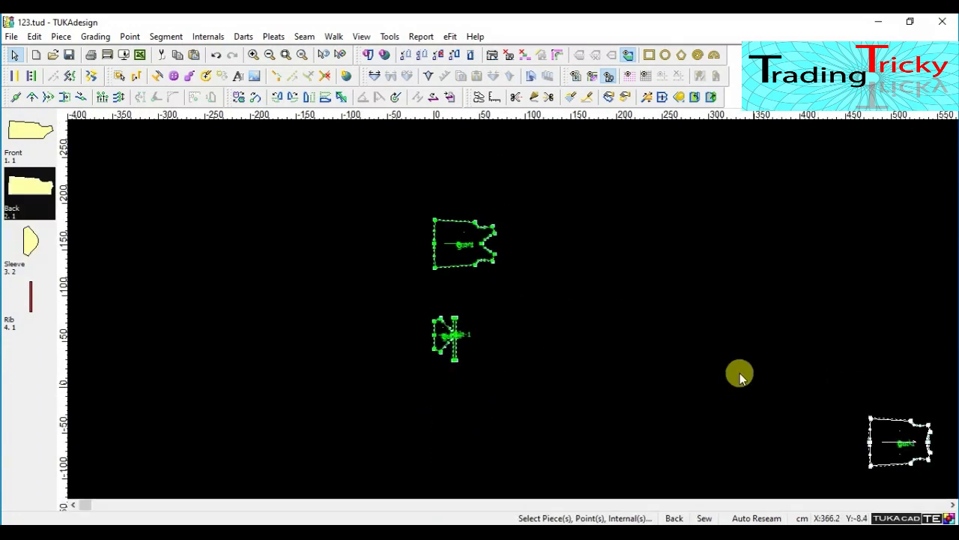
left_click_drag(452, 257, 77, 121)
left_click_drag(466, 390, 895, 154)
scroll(512, 317, "up", 5)
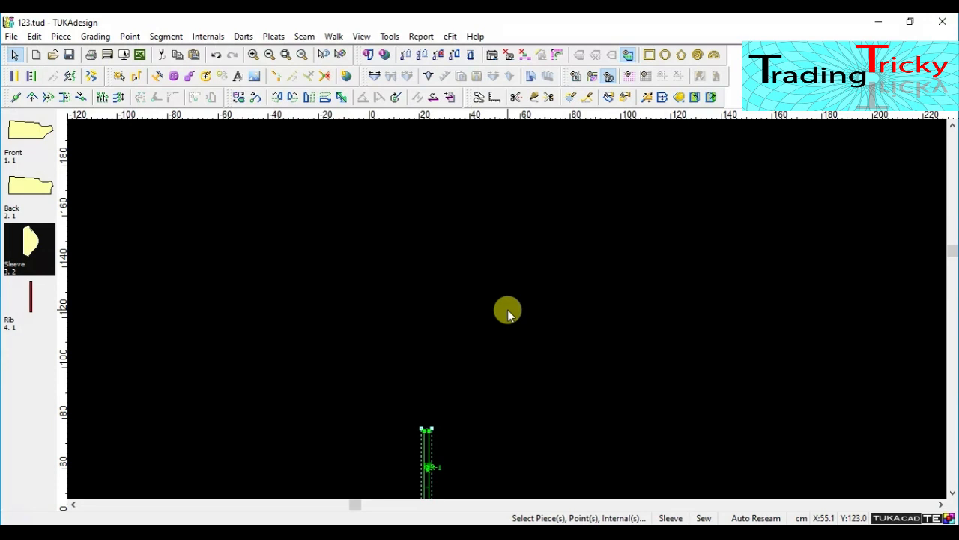
key("F12")
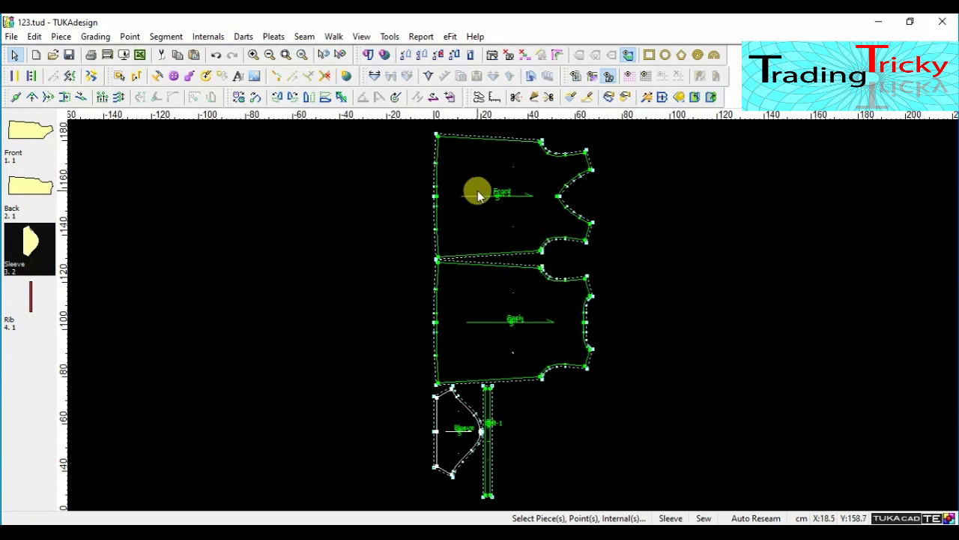
Step: Examine the seam allowance lines around the Front, Back, Sleeve and Rib pieces
scroll(476, 196, "up", 1)
scroll(575, 353, "down", 3)
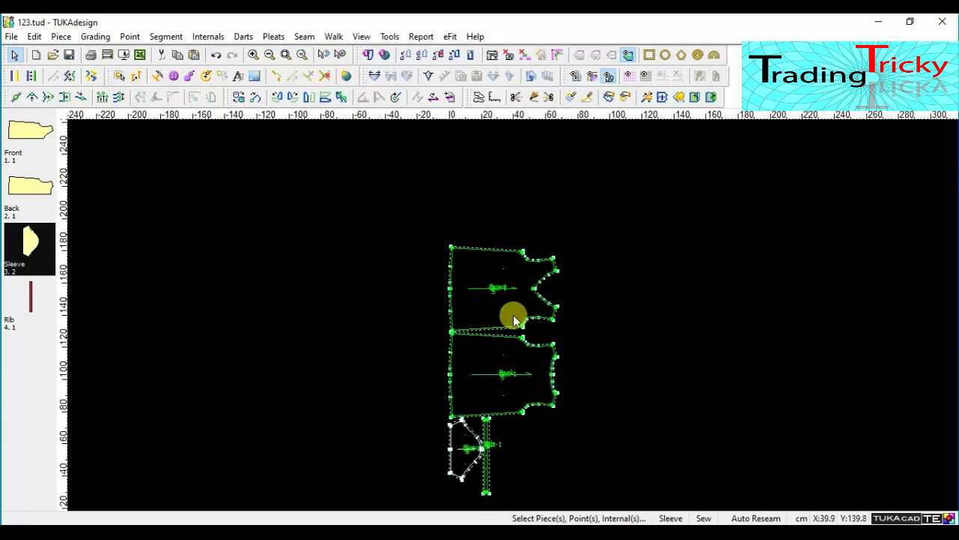
scroll(513, 316, "up", 2)
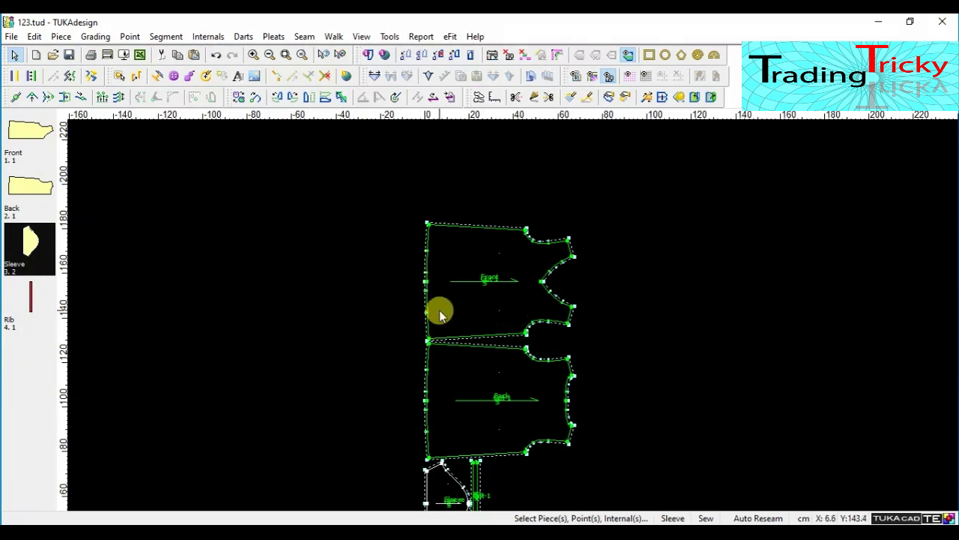
scroll(517, 381, "down", 2)
scroll(514, 317, "up", 3)
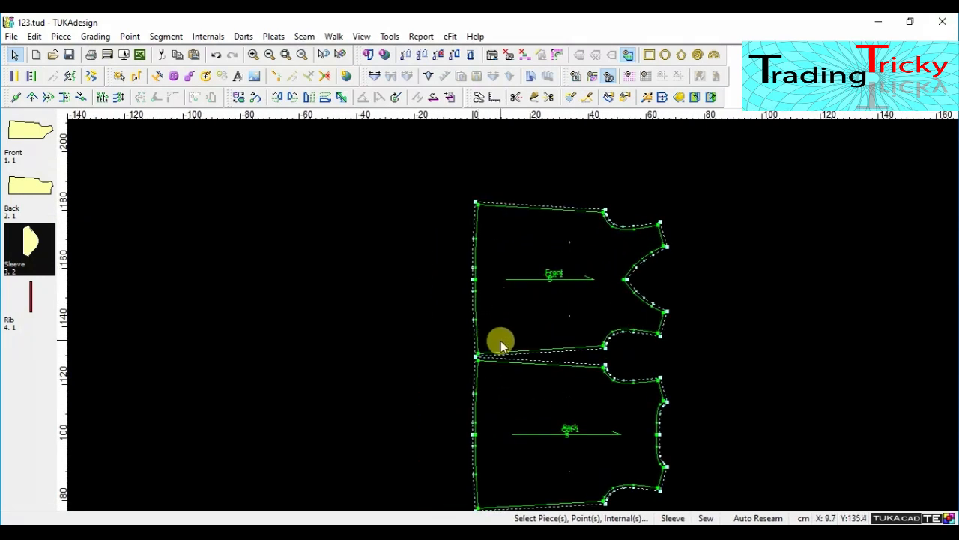
scroll(513, 315, "up", 1)
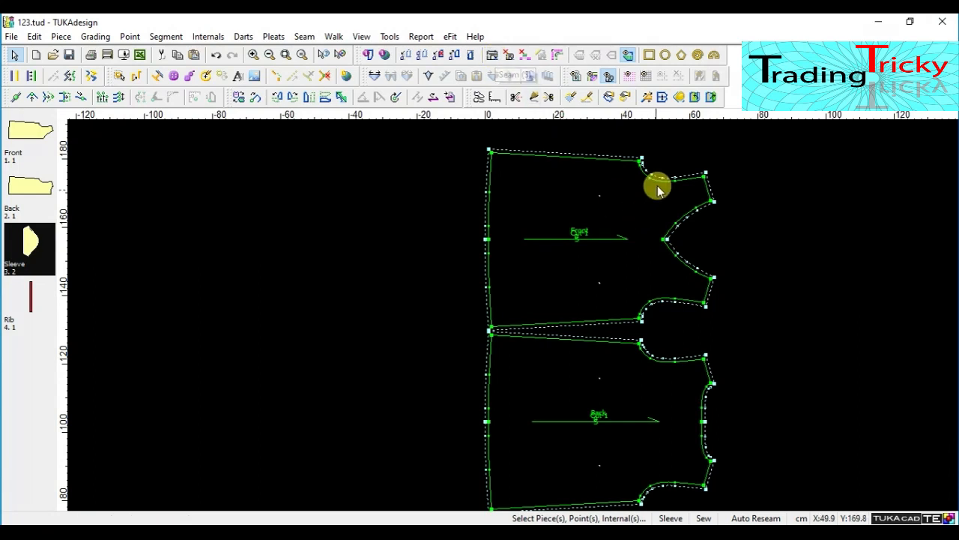
scroll(524, 311, "down", 2)
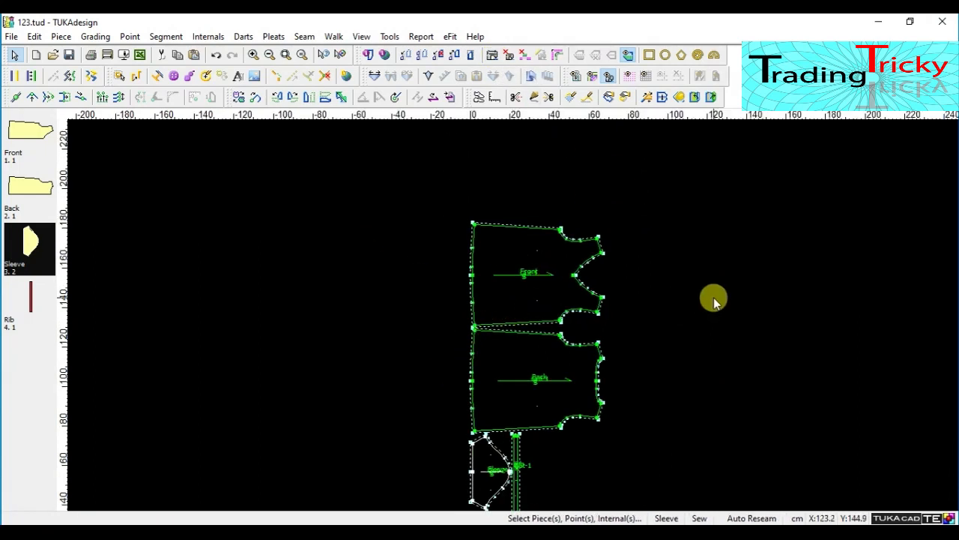
scroll(514, 316, "up", 2)
scroll(513, 318, "up", 1)
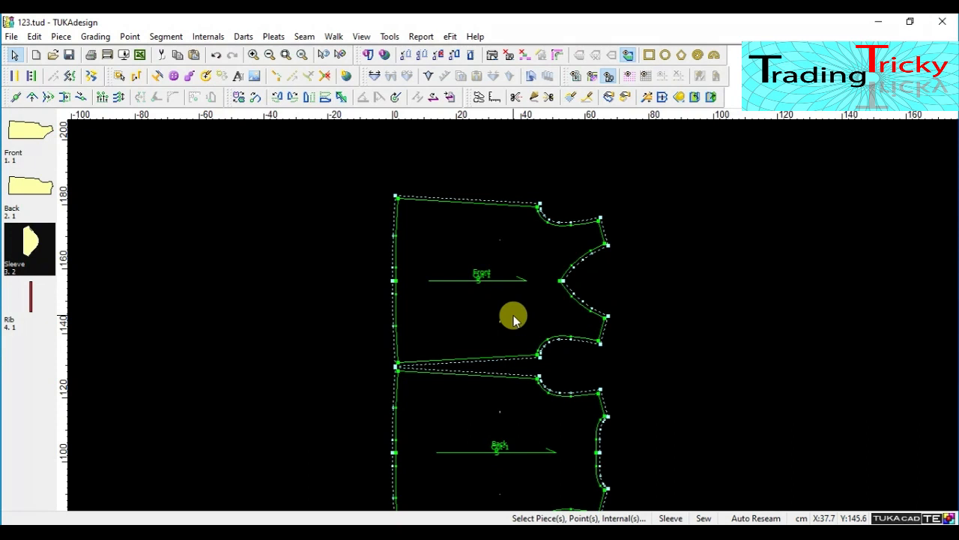
scroll(514, 317, "down", 2)
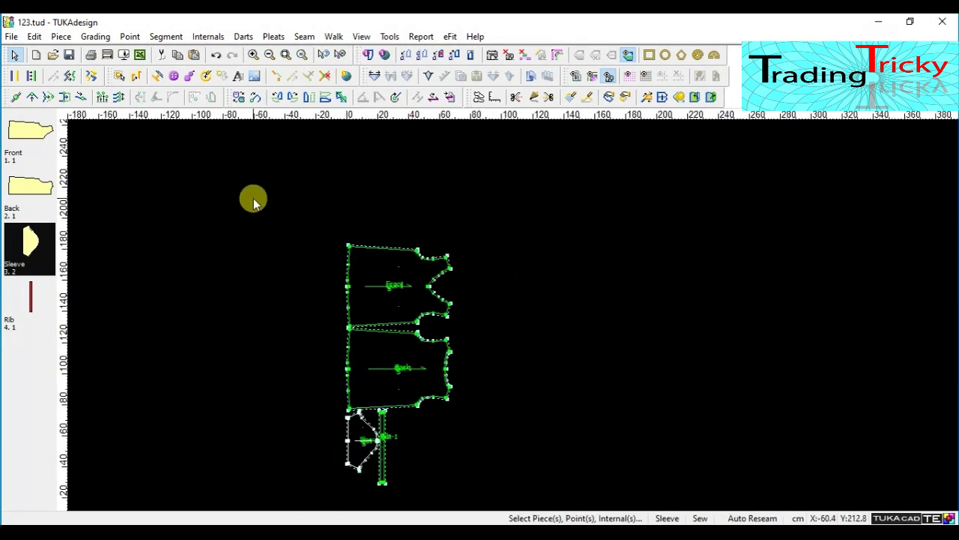
Step: Try deleting the seam from all the pieces in the work area at once and undo it
mouse_move(253, 198)
left_mouse_down()
mouse_move(338, 332)
mouse_move(469, 435)
mouse_move(482, 493)
left_mouse_up()
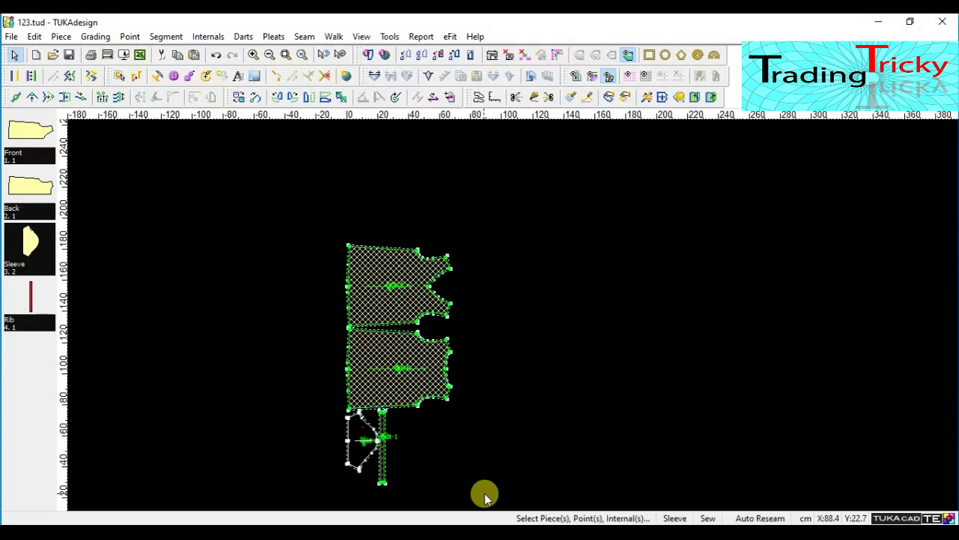
left_click(514, 55)
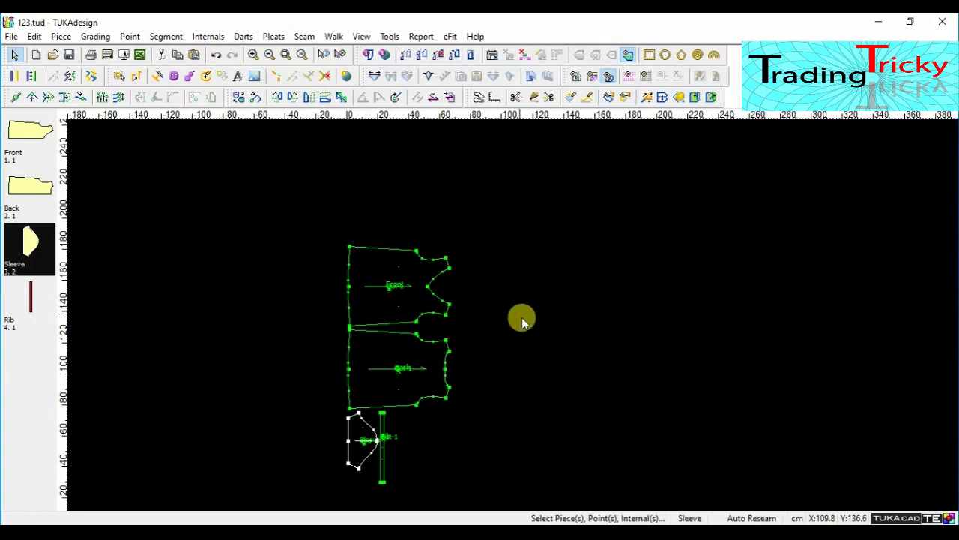
key("ctrl+z")
Step: Give the Front piece's hem edge a 2 cm seam with the fourth start-corner style, the fifth end-corner style and Turn Back
left_click(368, 261)
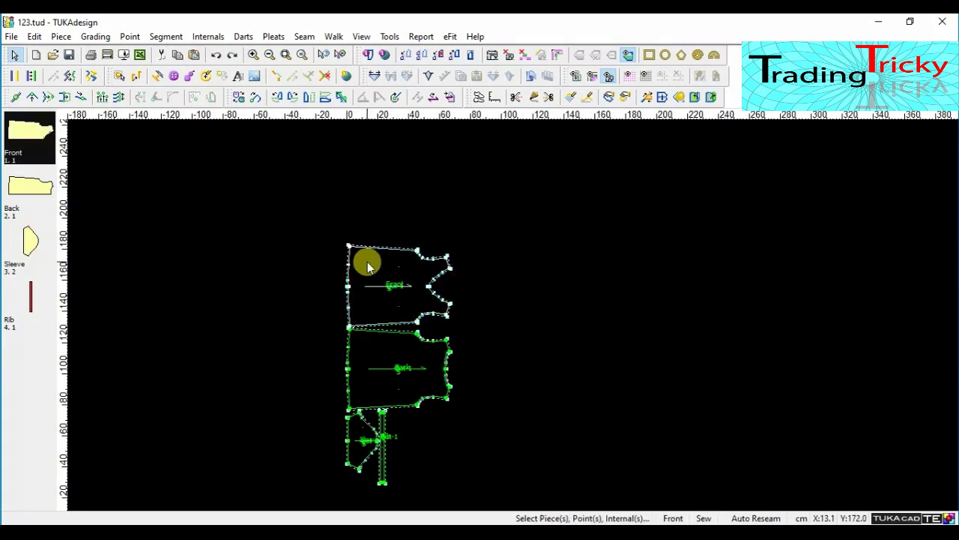
scroll(368, 262, "up", 1)
scroll(514, 318, "up", 1)
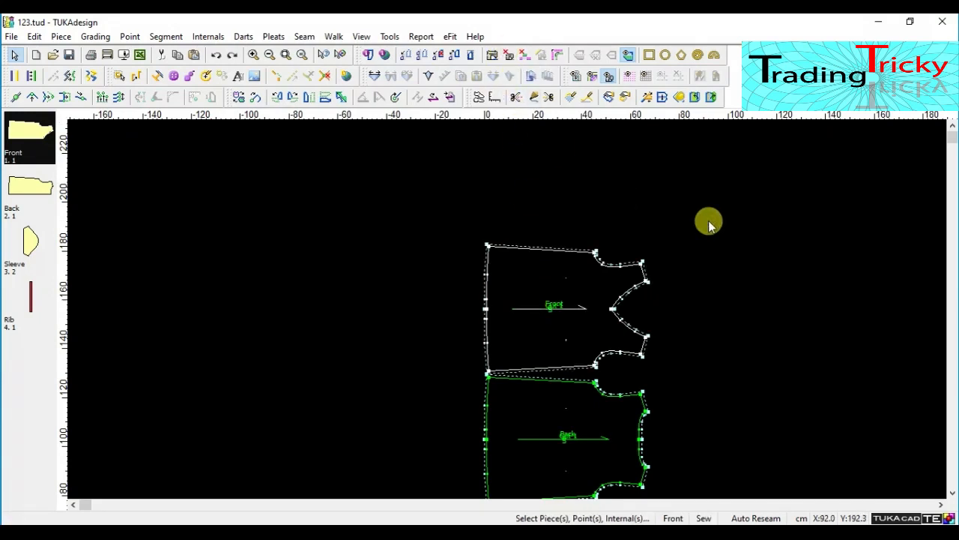
scroll(524, 327, "down", 3)
scroll(510, 312, "up", 4)
scroll(508, 309, "up", 1)
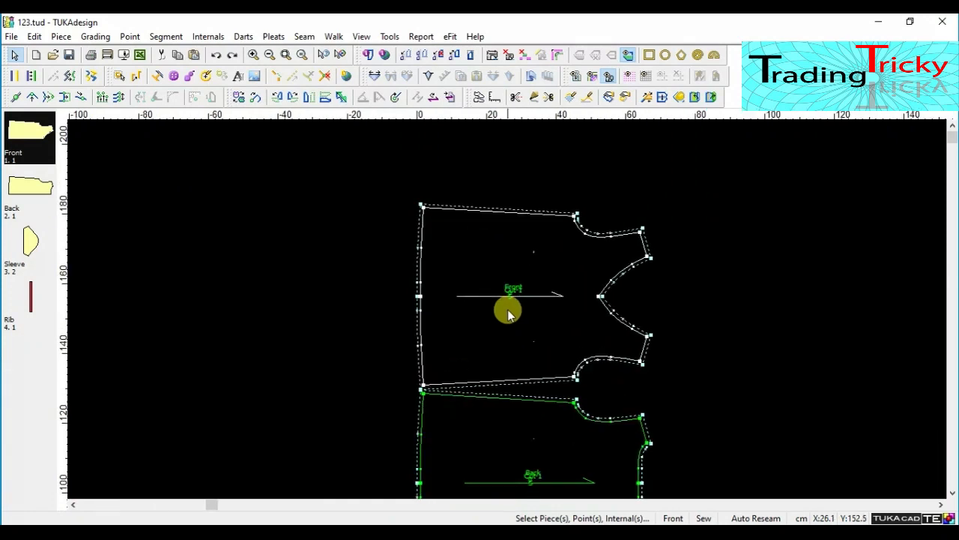
left_click(492, 56)
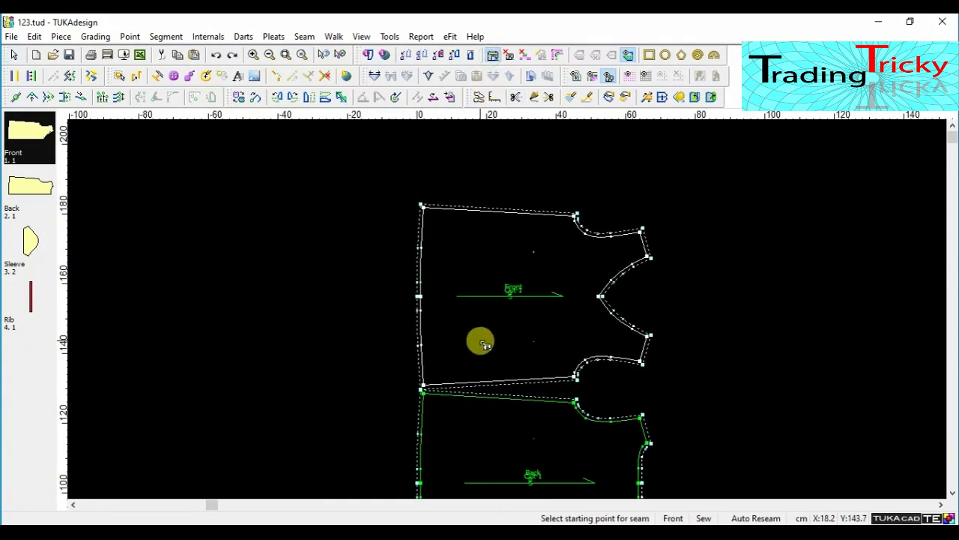
left_click(422, 387)
left_click(423, 208)
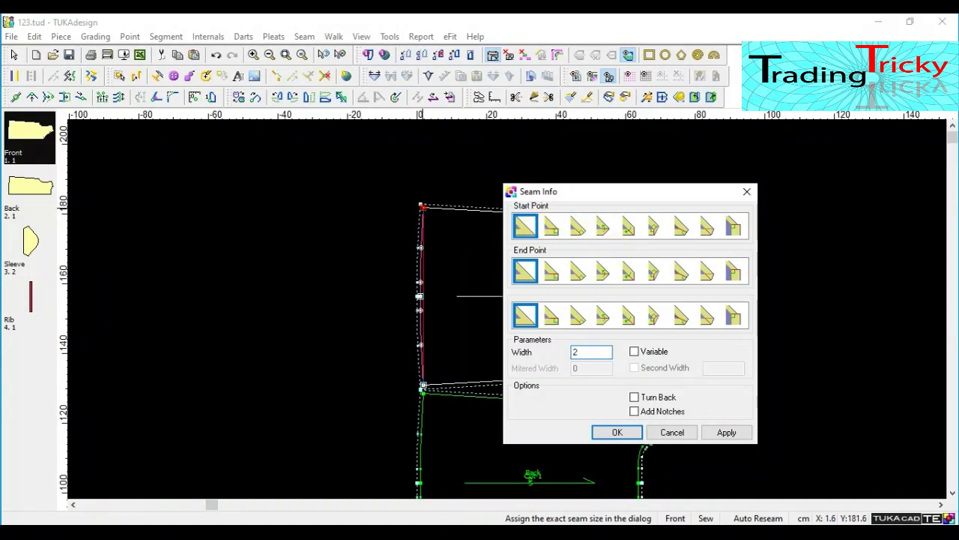
left_click_drag(600, 193, 735, 184)
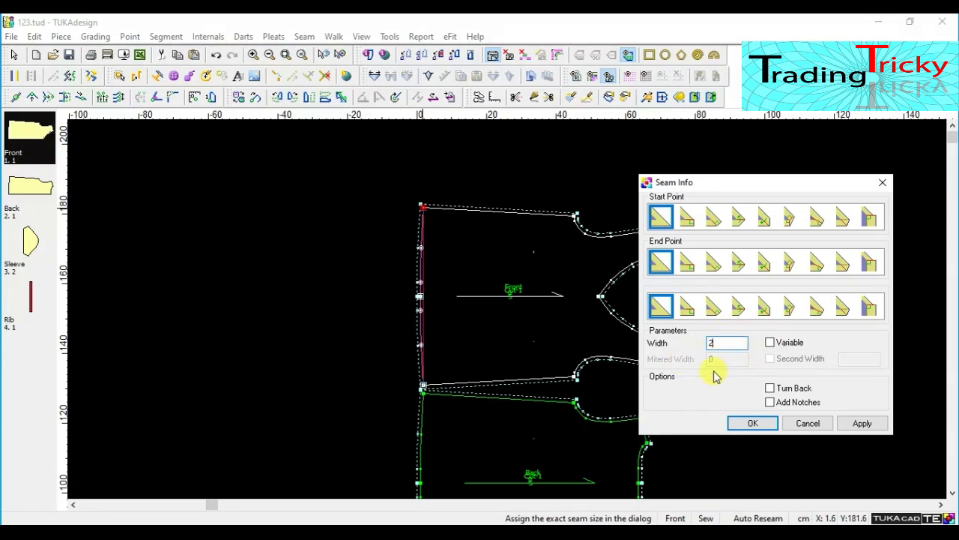
left_click(739, 217)
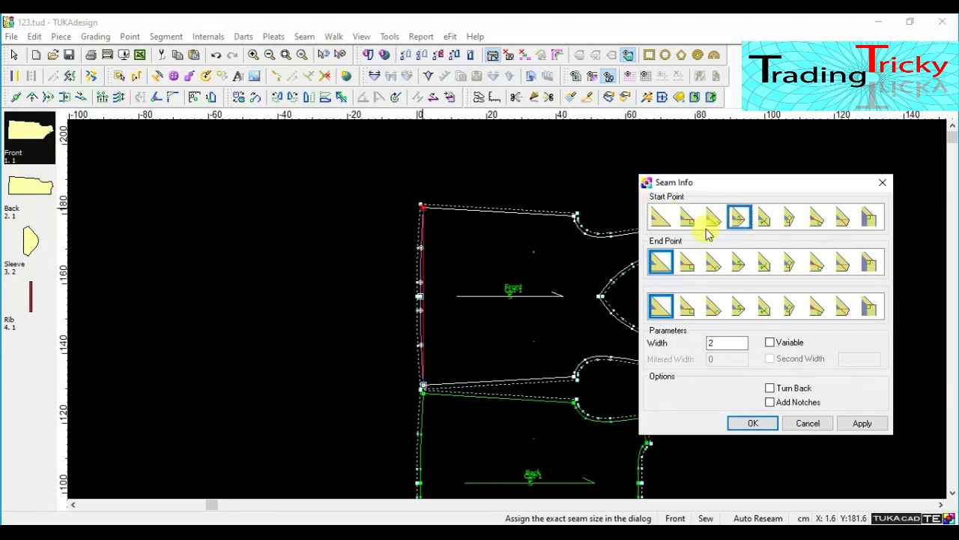
left_click(764, 264)
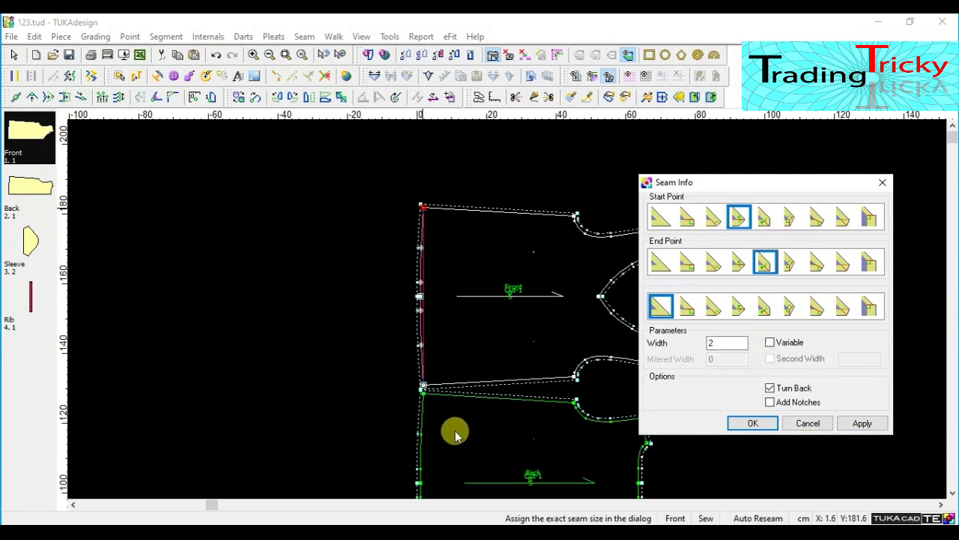
left_click(862, 423)
left_click(746, 423)
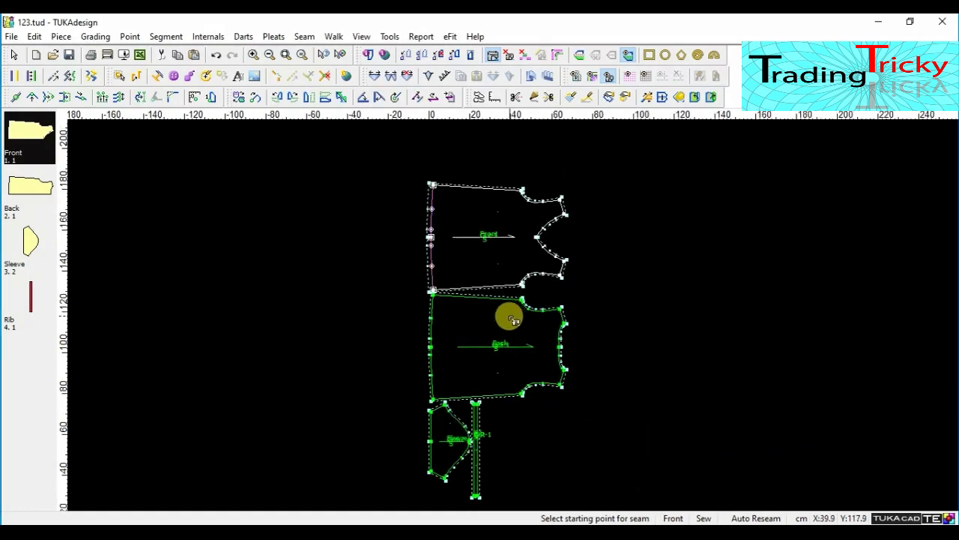
Step: Add a plain 2 cm seam along the Back piece's hem edge with the default corner styles
scroll(514, 319, "up", 2)
left_click(437, 405)
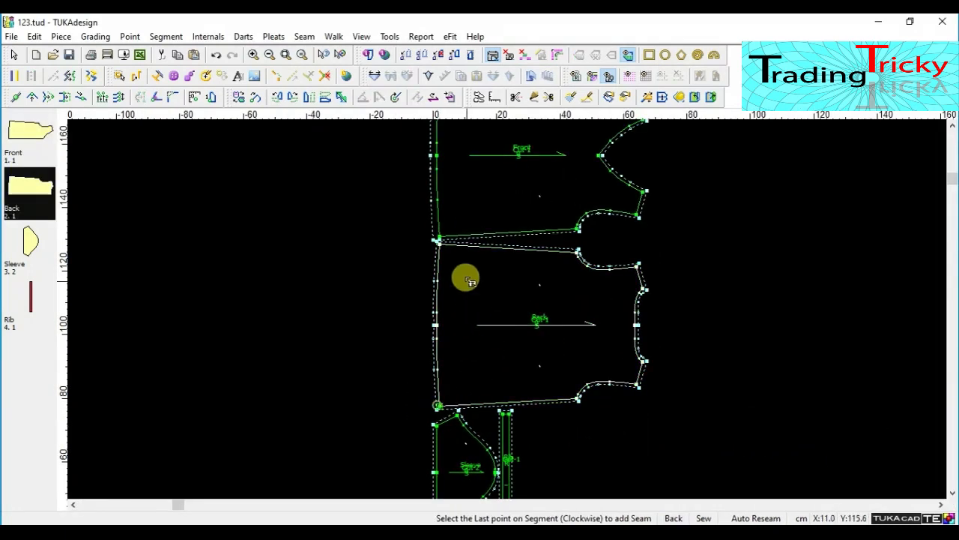
left_click(437, 241)
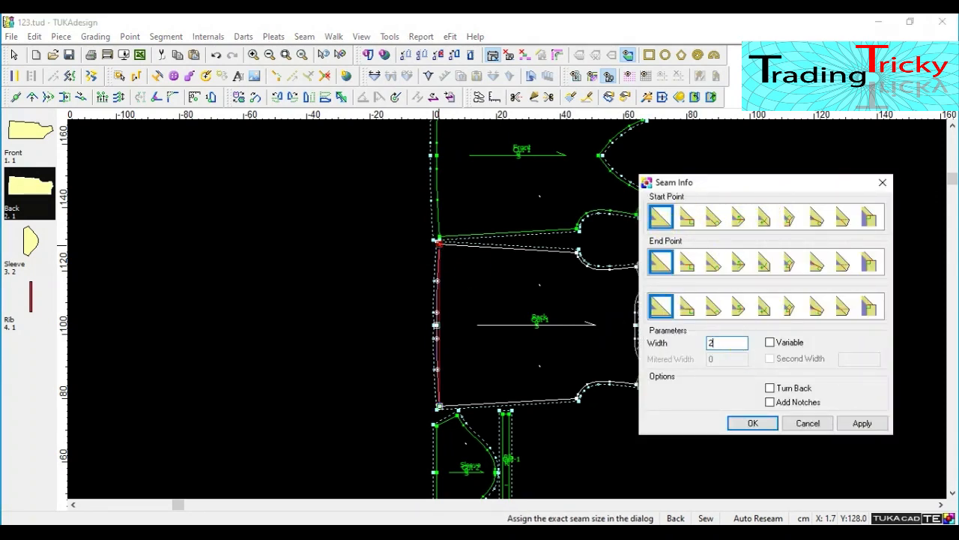
left_click(753, 425)
right_click(761, 217)
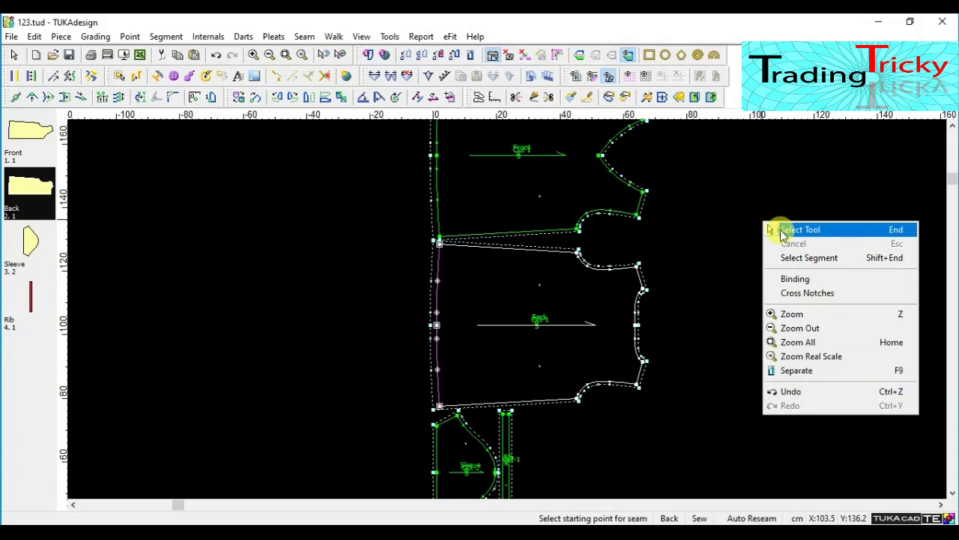
left_click(776, 222)
Step: Place the Back piece over the Front piece at their hem corners to compare the two seam corners
scroll(513, 315, "down", 3)
scroll(516, 311, "up", 3)
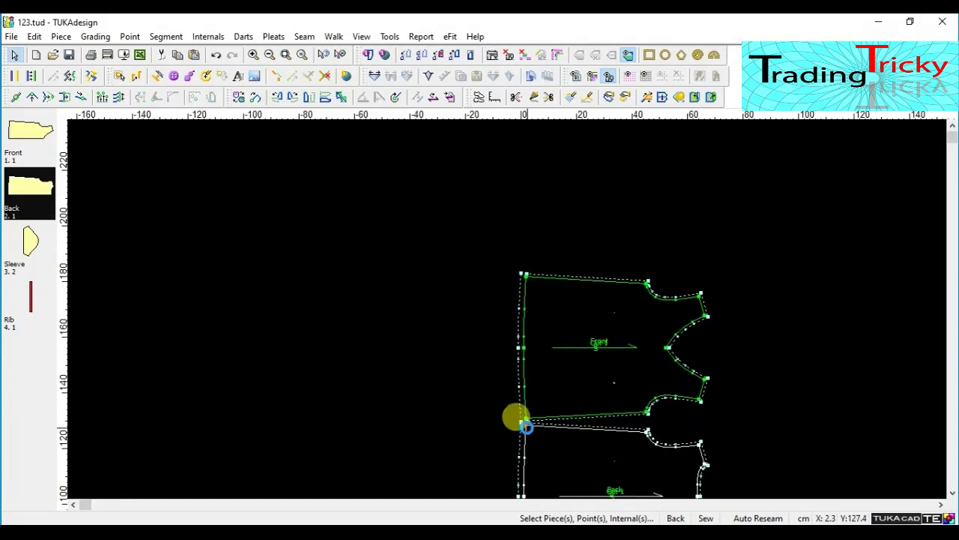
scroll(525, 285, "up", 5)
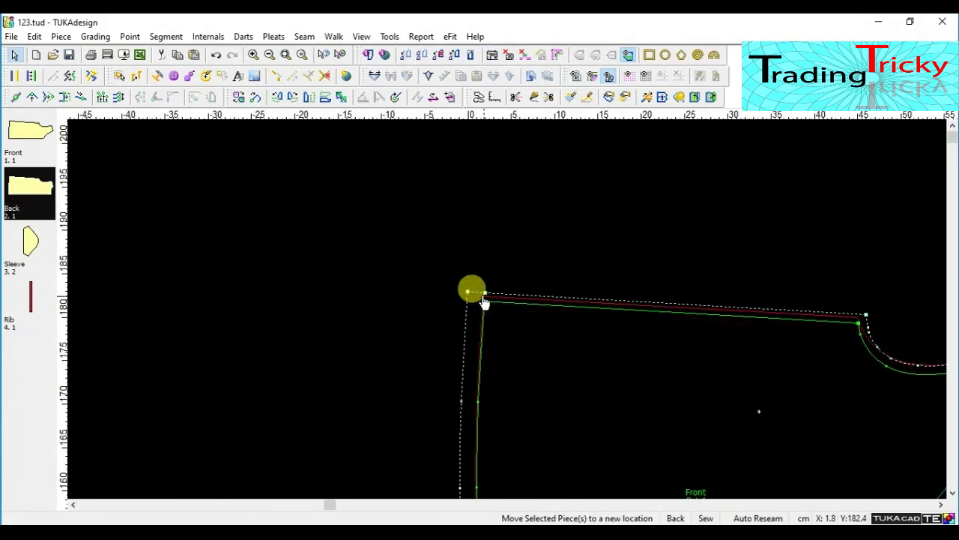
left_click(484, 304)
scroll(487, 304, "up", 8)
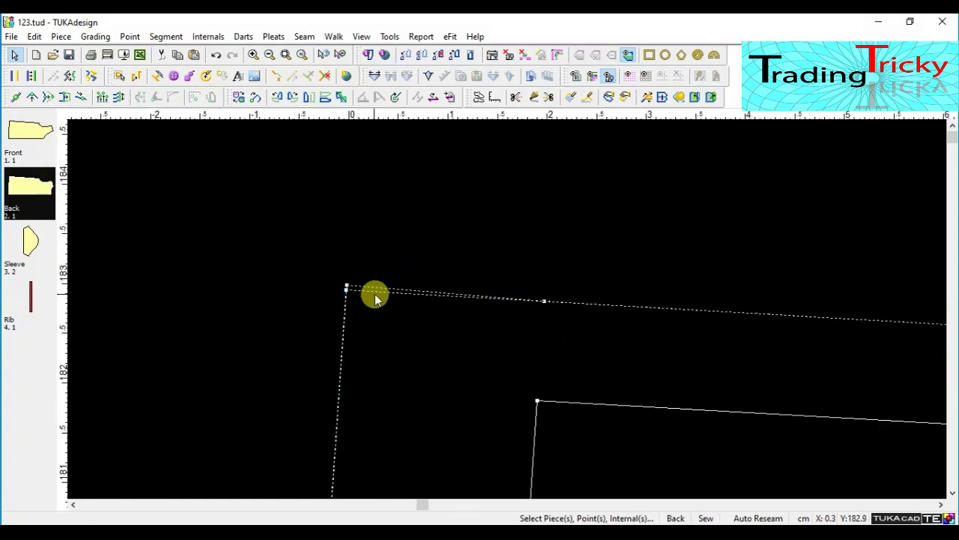
scroll(508, 311, "down", 10)
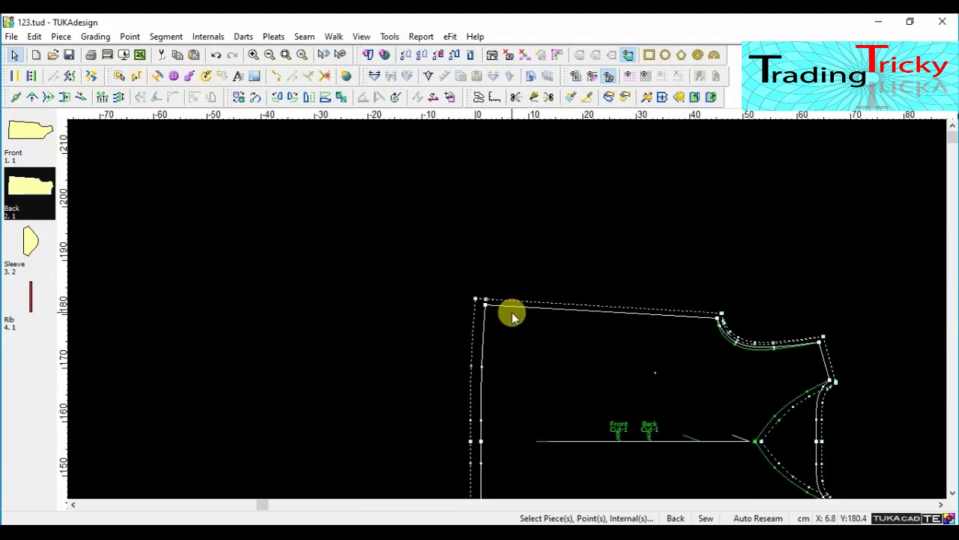
scroll(507, 310, "up", 3)
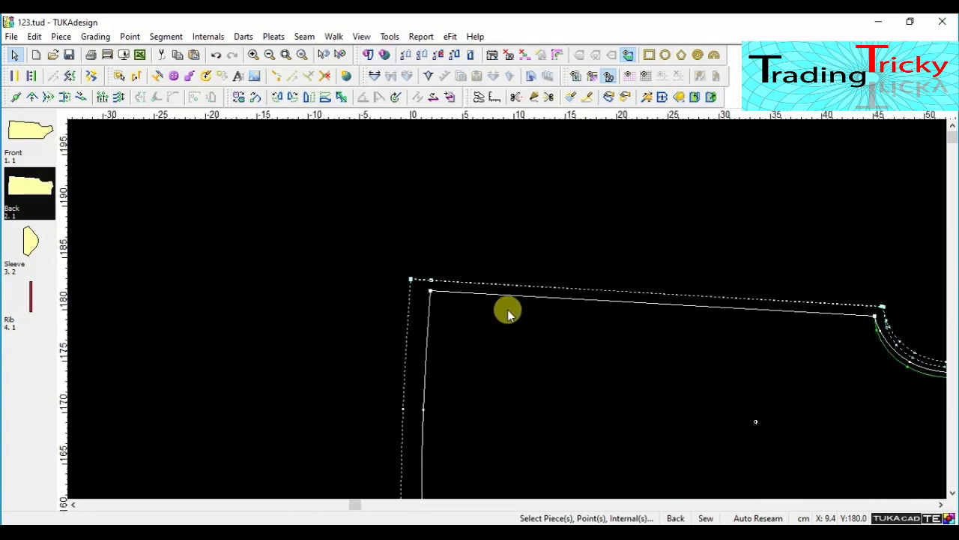
scroll(508, 311, "down", 5)
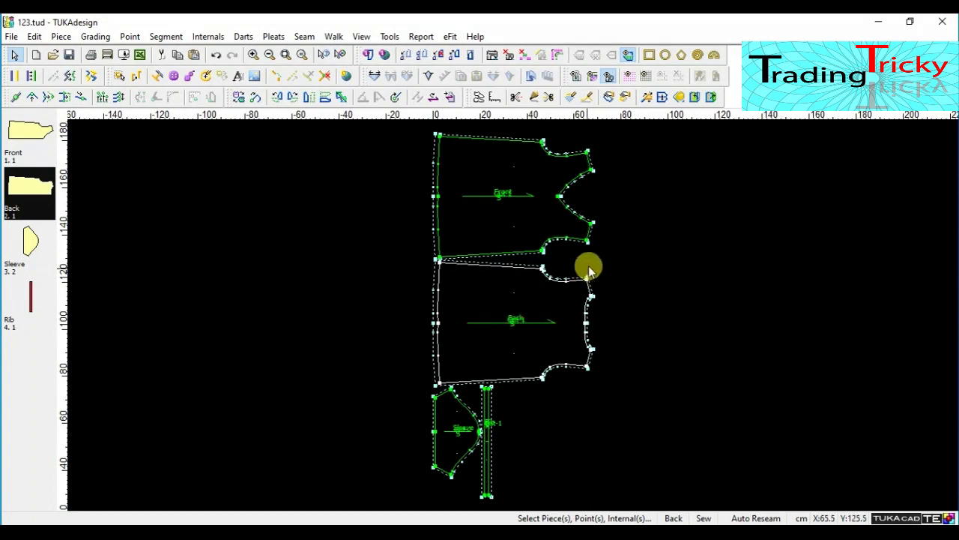
Step: Examine the seam corner where the Front piece's hem meets its upper side edge
scroll(514, 315, "up", 3)
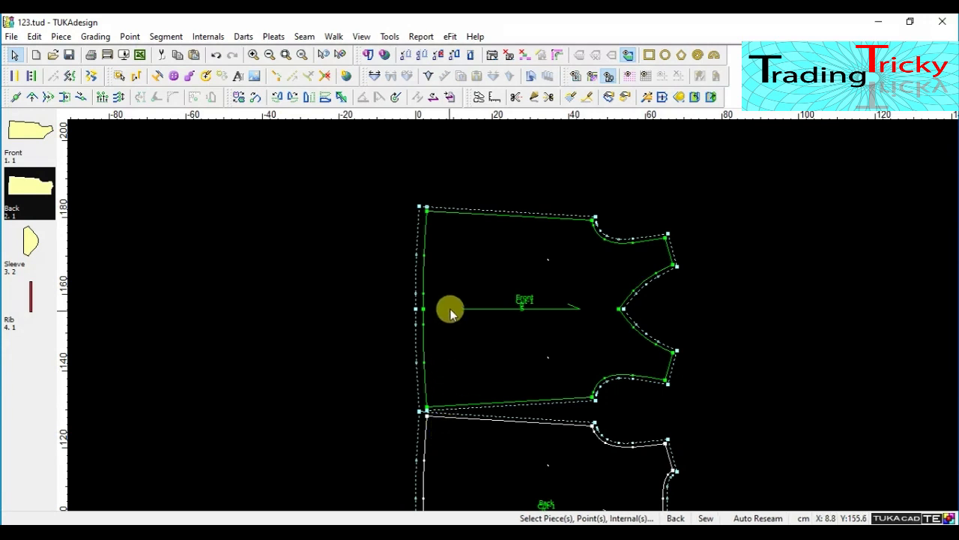
scroll(480, 269, "up", 2)
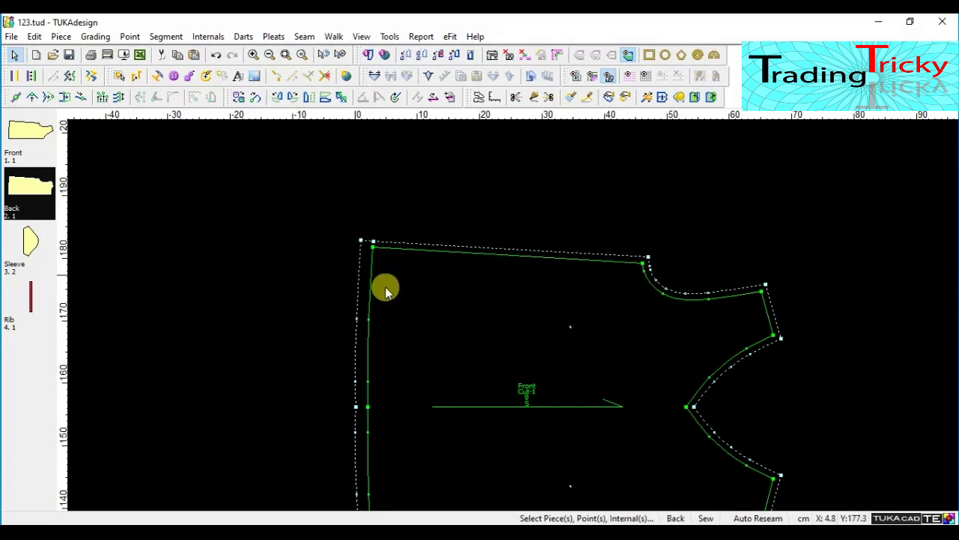
scroll(514, 310, "up", 2)
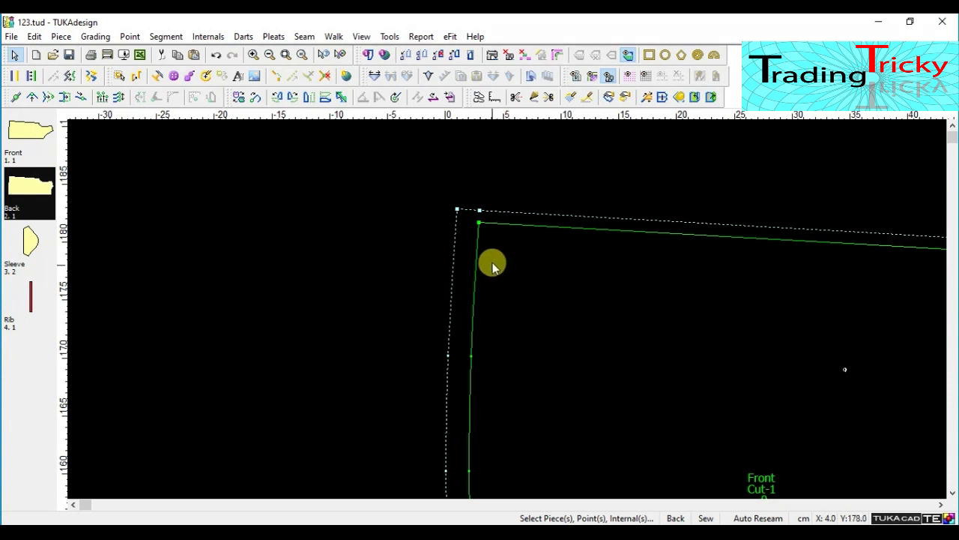
scroll(579, 271, "down", 1)
scroll(510, 309, "up", 1)
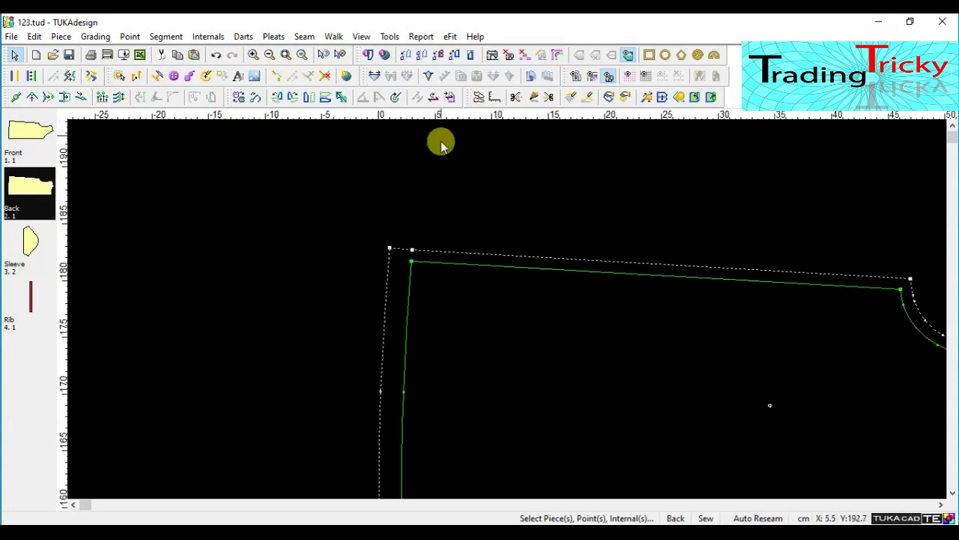
scroll(507, 308, "up", 3)
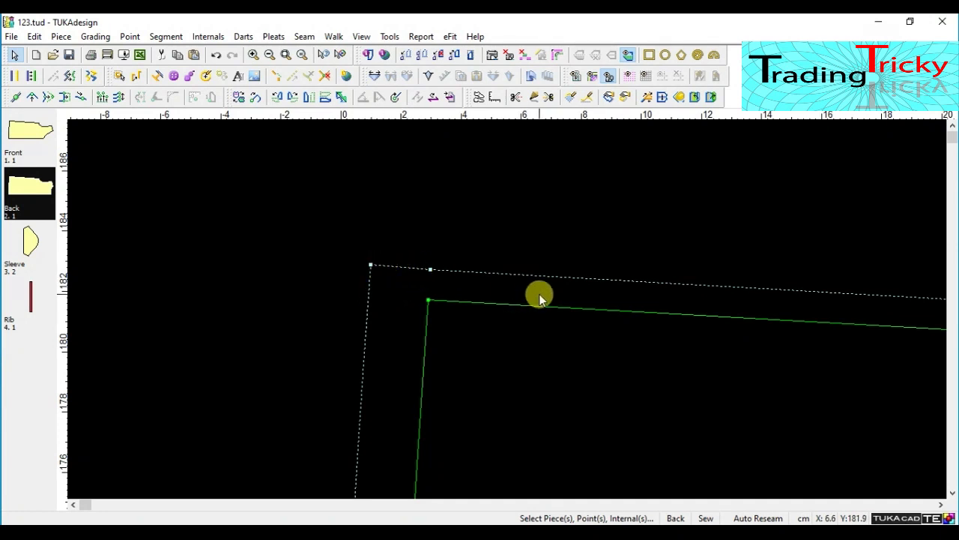
scroll(539, 295, "down", 1)
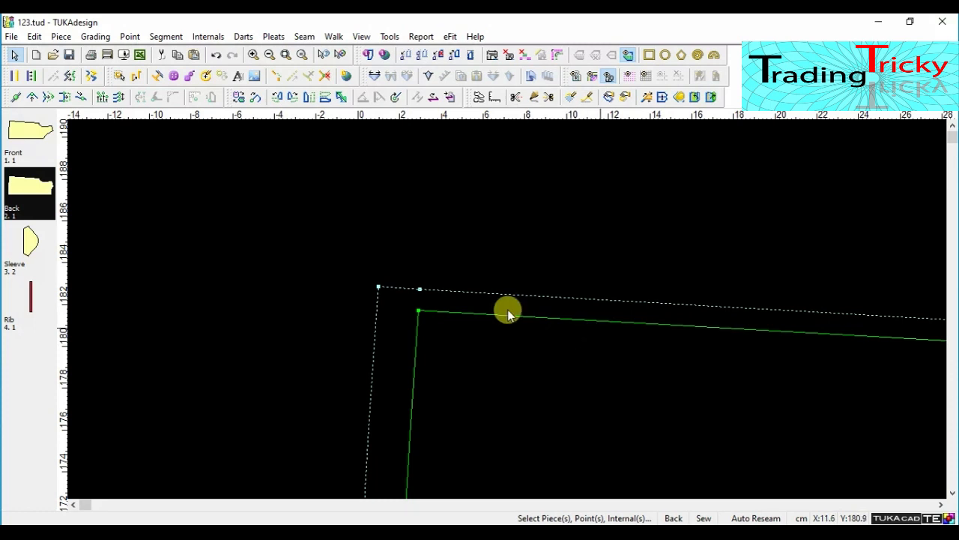
Step: Move a point on the Front piece's upper side edge, about 5.6 cm from the hem corner, inward by about 2.4 cm
scroll(507, 311, "up", 1)
left_click(32, 98)
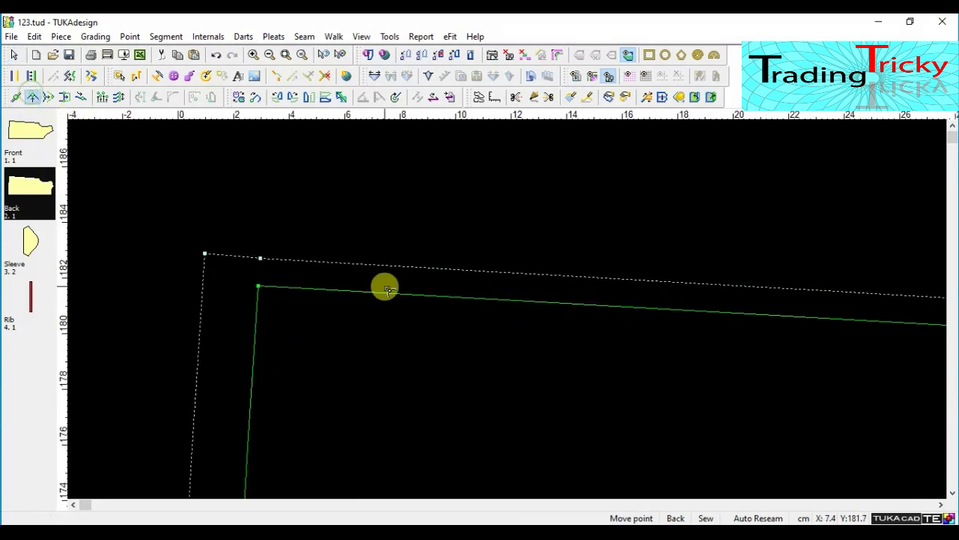
left_click(415, 295)
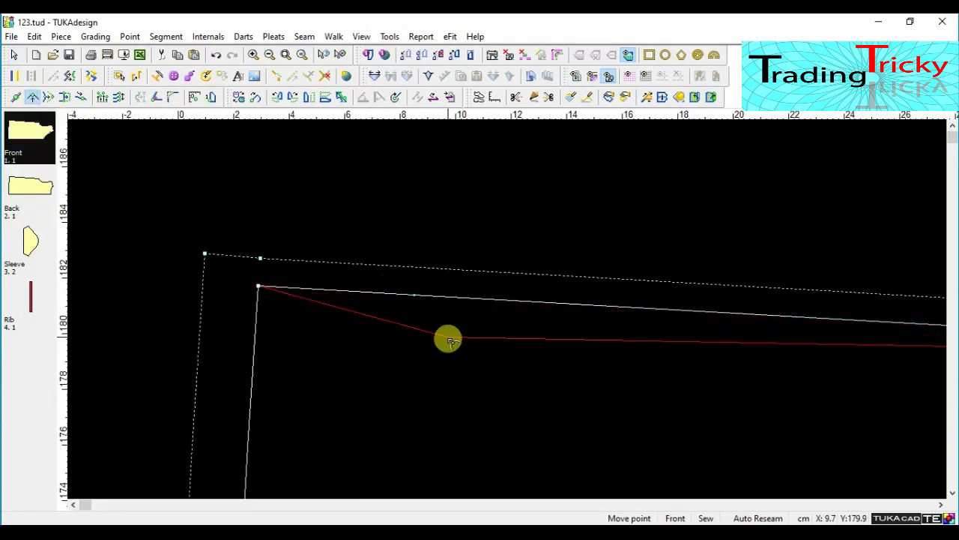
left_click(417, 362)
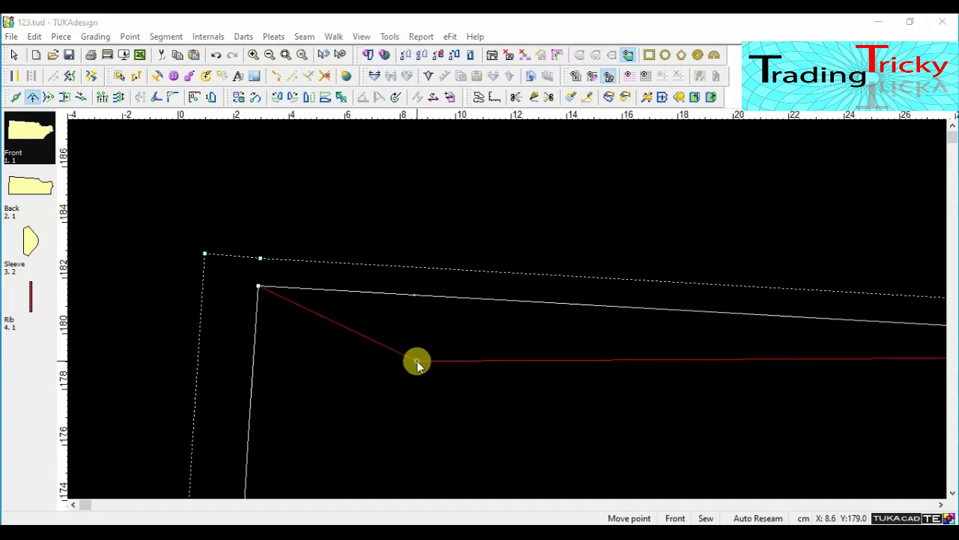
left_click(678, 330)
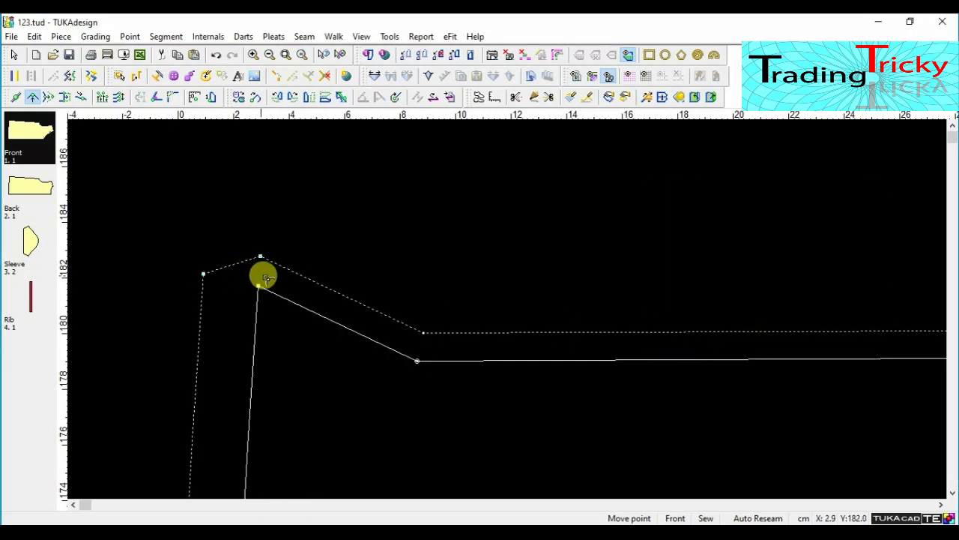
right_click(338, 213)
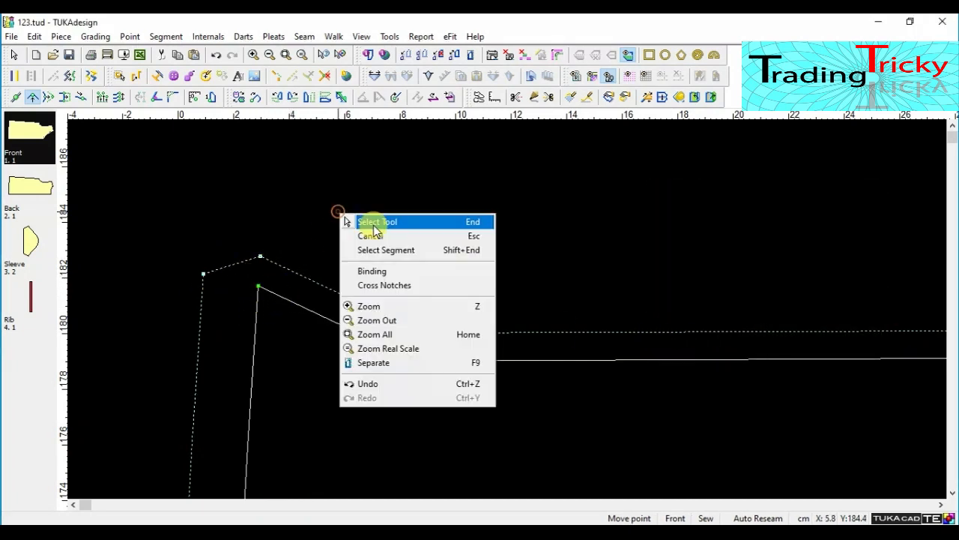
left_click(370, 222)
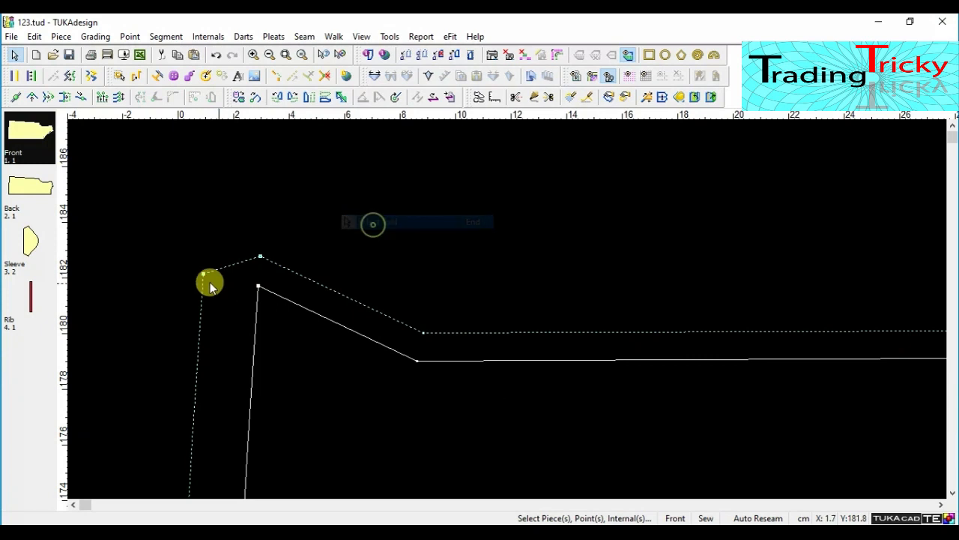
Step: Place a vertical guide line at the Front piece's upper hem corner and offset it 2 cm to check the turned-back seam corner
left_click(259, 285)
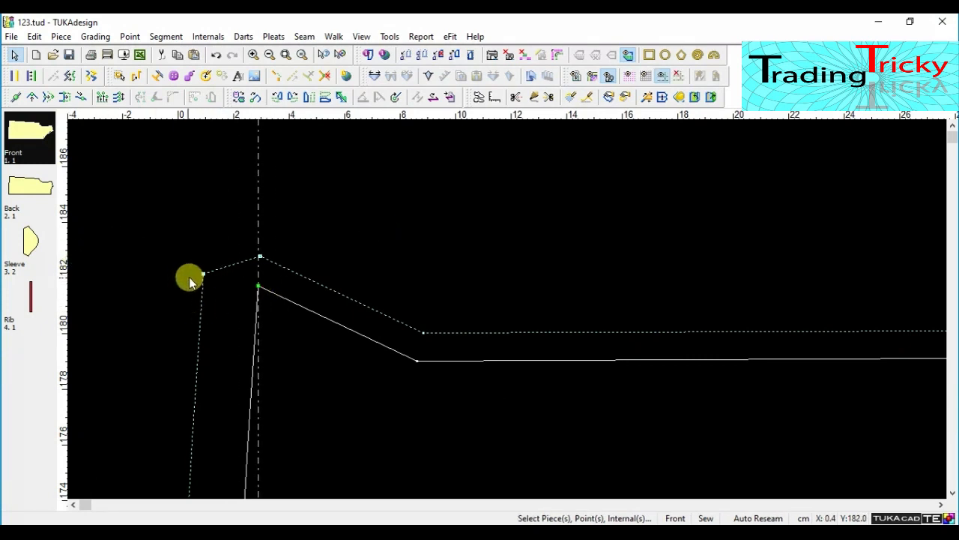
double_click(258, 214)
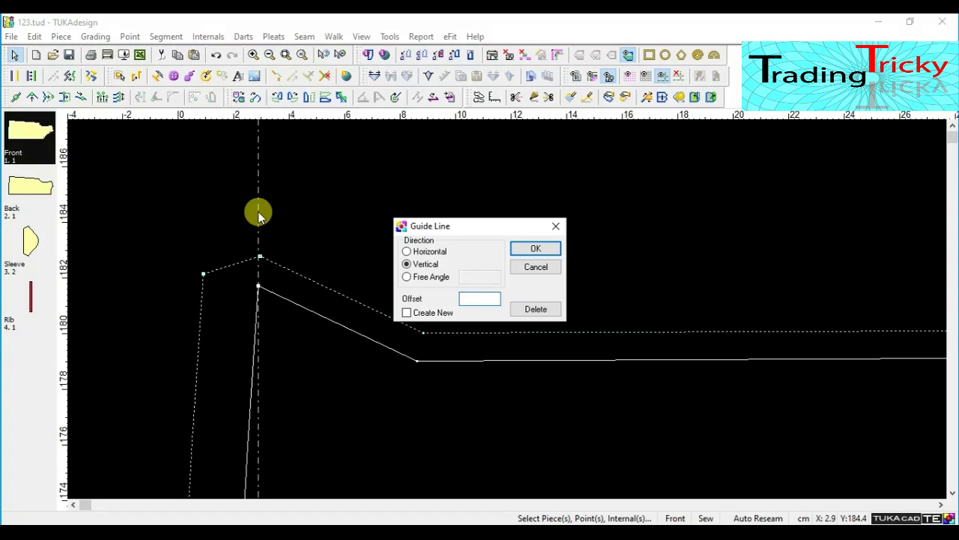
type("2")
key("Return")
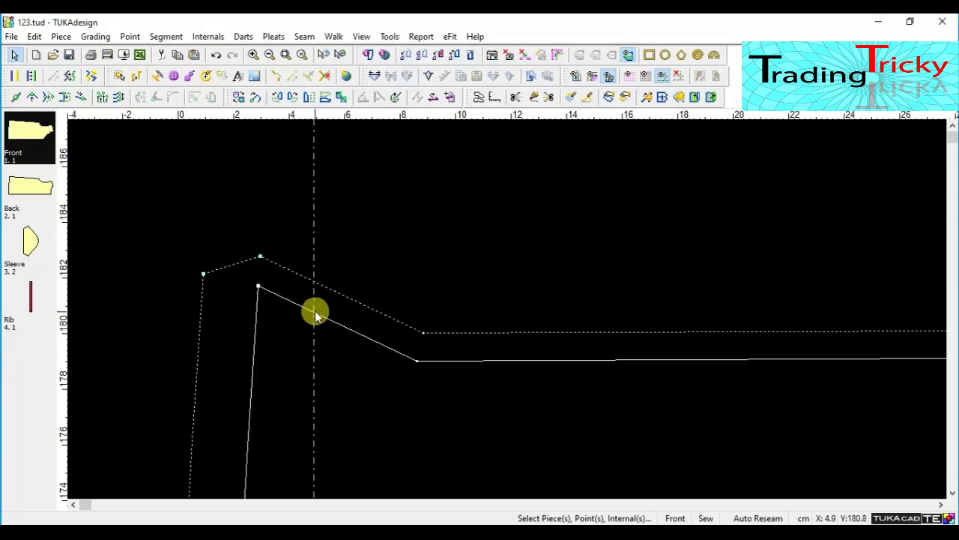
scroll(277, 283, "up", 2)
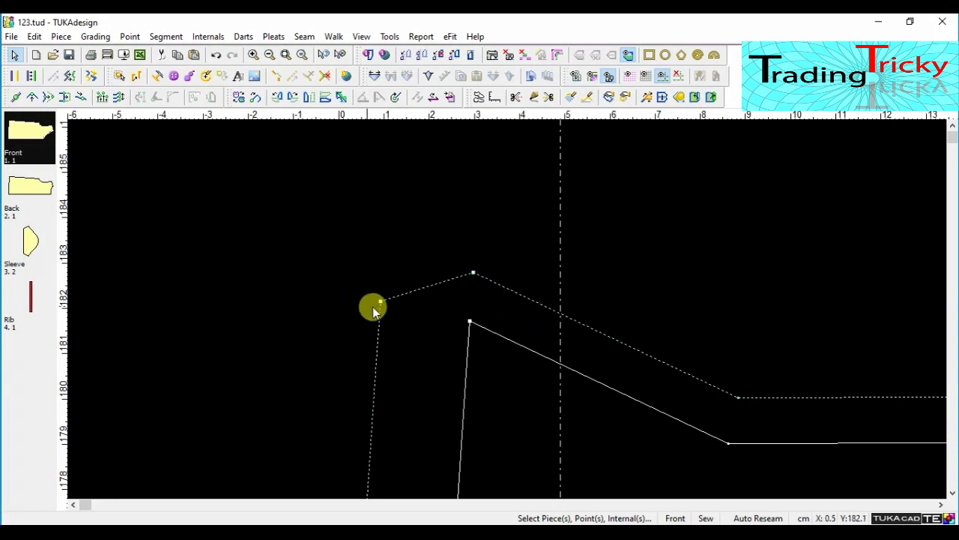
scroll(512, 311, "down", 3)
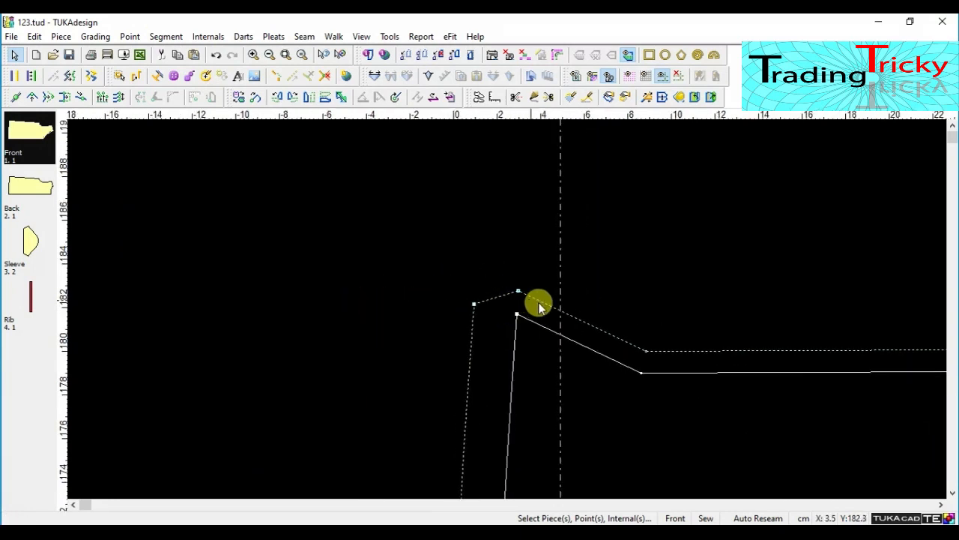
Step: Move a point on the Back piece's upper side edge, about 7 cm from the hem corner, inward by about 4 cm
scroll(494, 336, "down", 5)
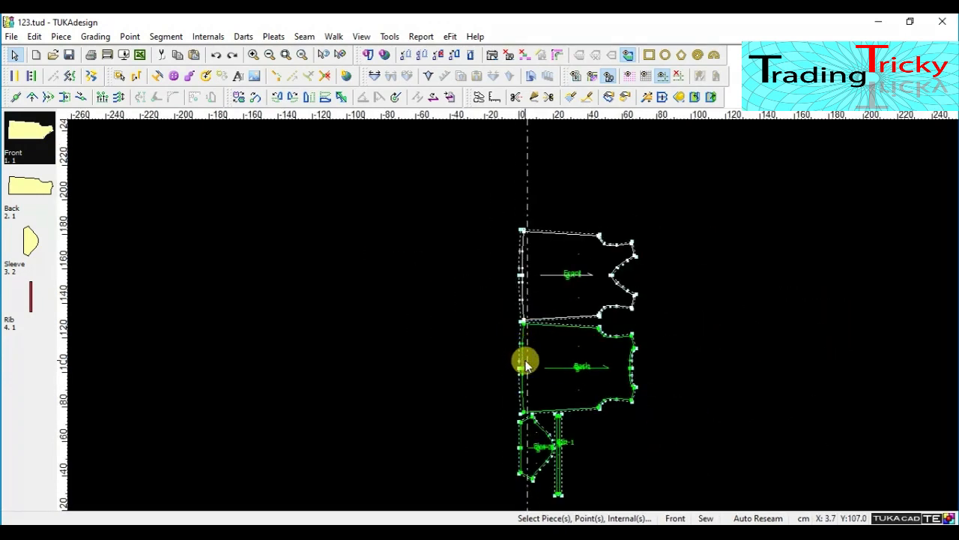
scroll(508, 310, "up", 6)
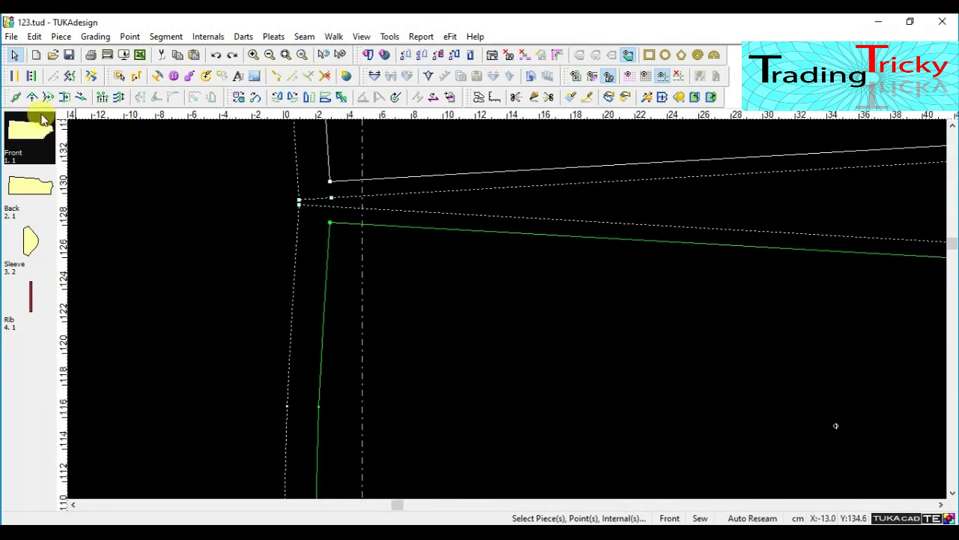
left_click(33, 101)
left_click(446, 228)
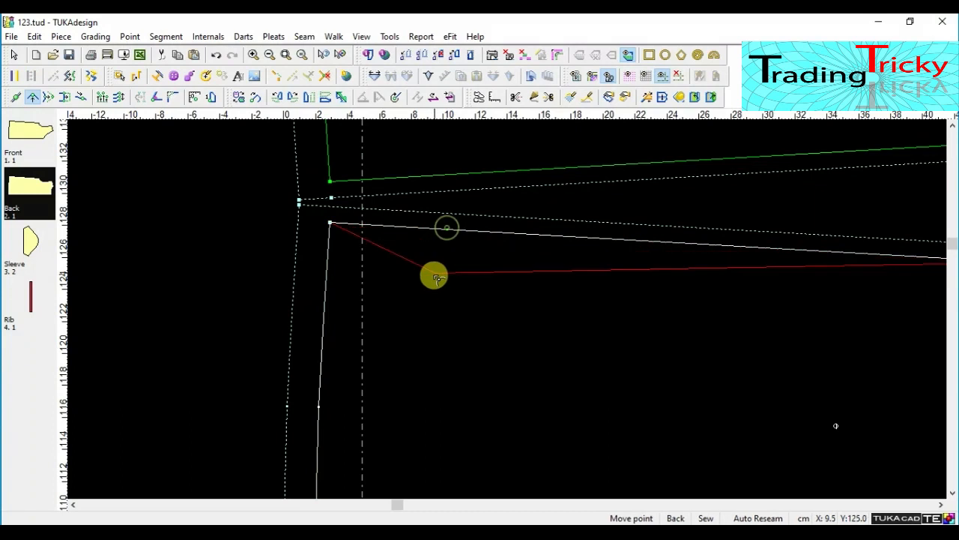
left_click(478, 298)
left_click(683, 326)
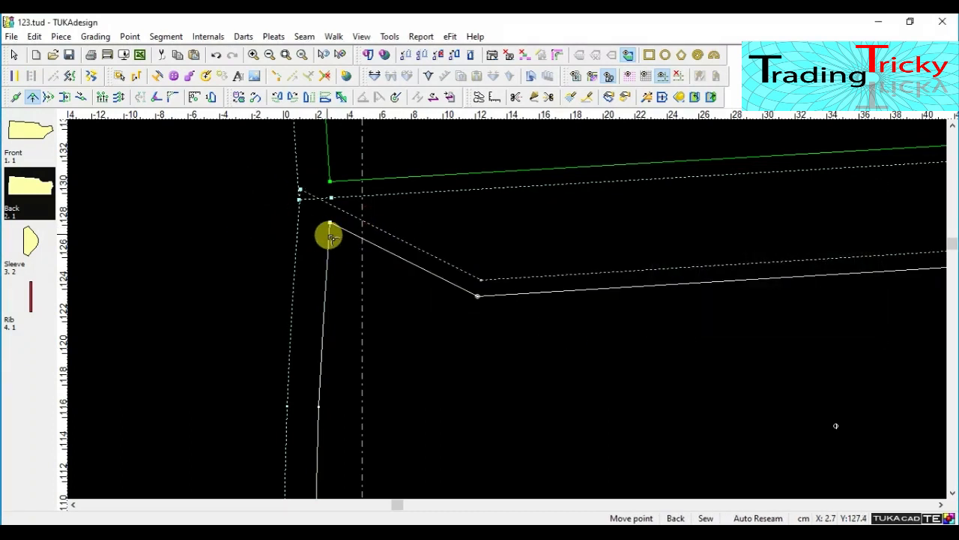
scroll(437, 290, "down", 2)
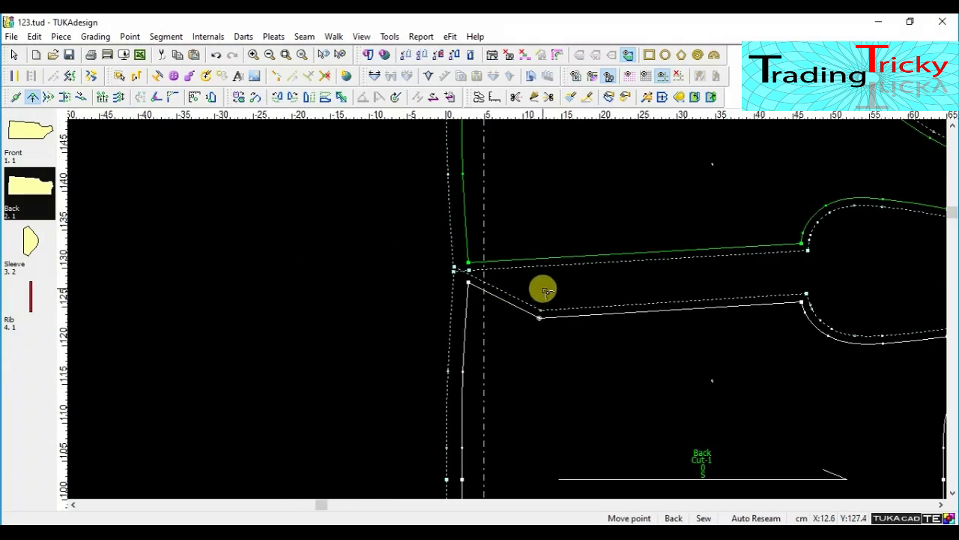
Step: Undo the point moves on the upper side edges of the Back and Front pieces and leave the Move point command
key("ctrl+z")
scroll(506, 307, "down", 2)
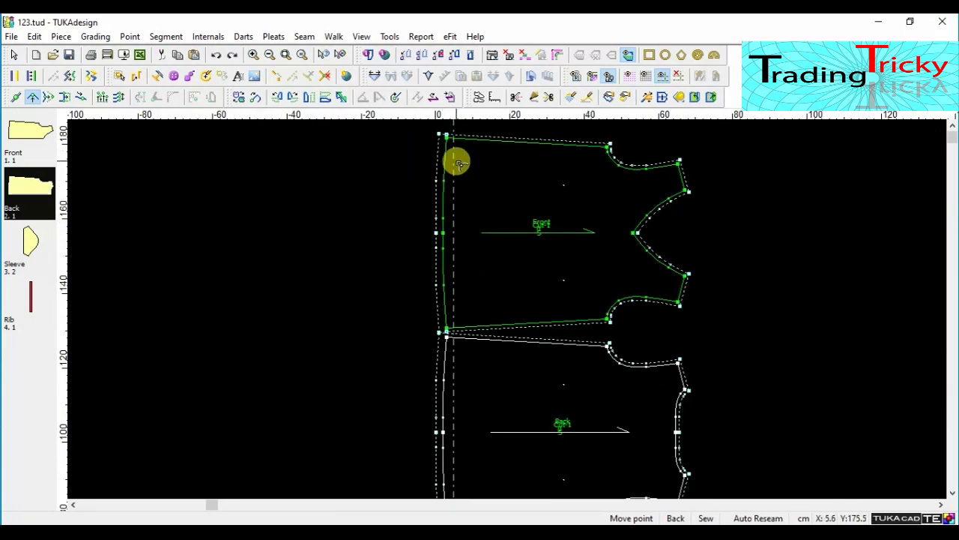
right_click(747, 224)
left_click(766, 237)
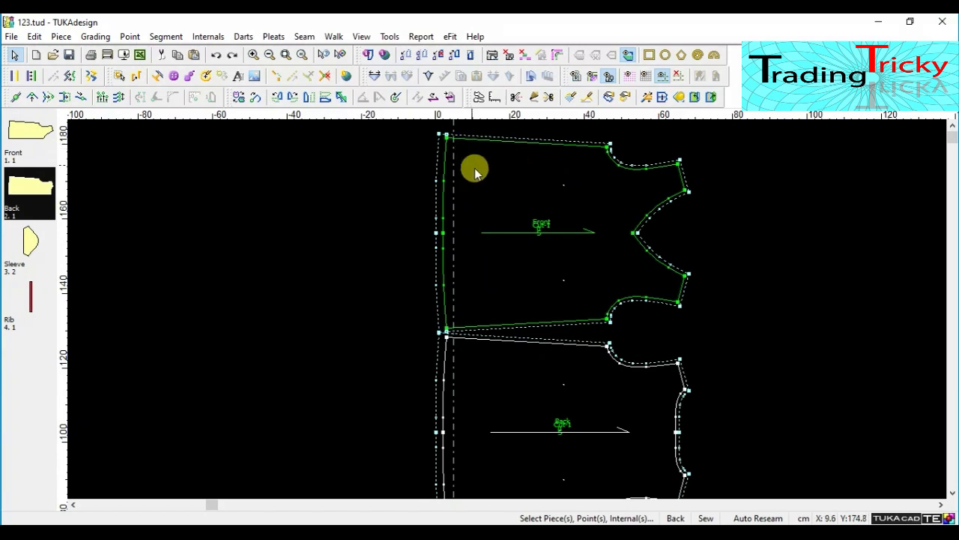
scroll(452, 366, "down", 2)
scroll(512, 312, "up", 2)
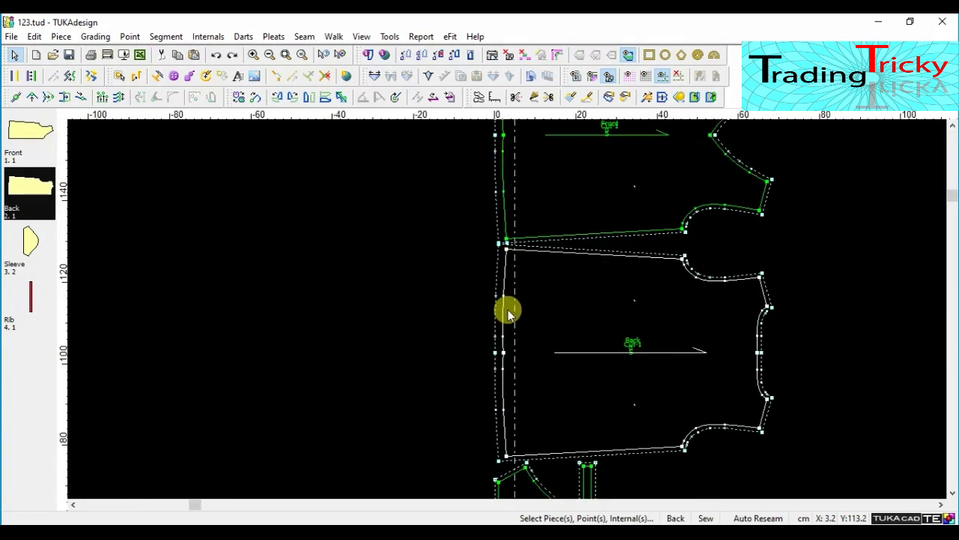
Step: Apply a 2 cm Turn Back seam to the Back piece's hem, using the fourth start corner type and the fifth end corner type
left_click(492, 56)
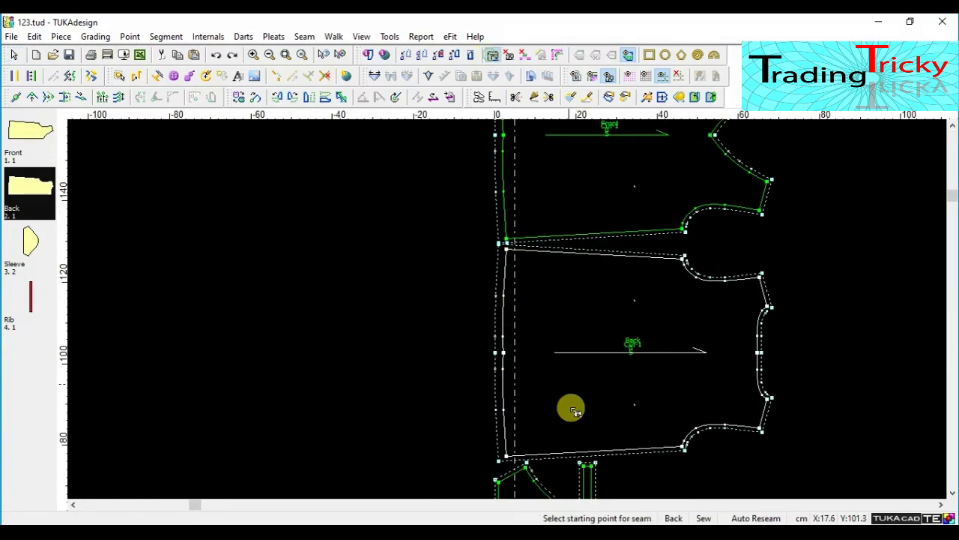
left_click(508, 455)
left_click(504, 243)
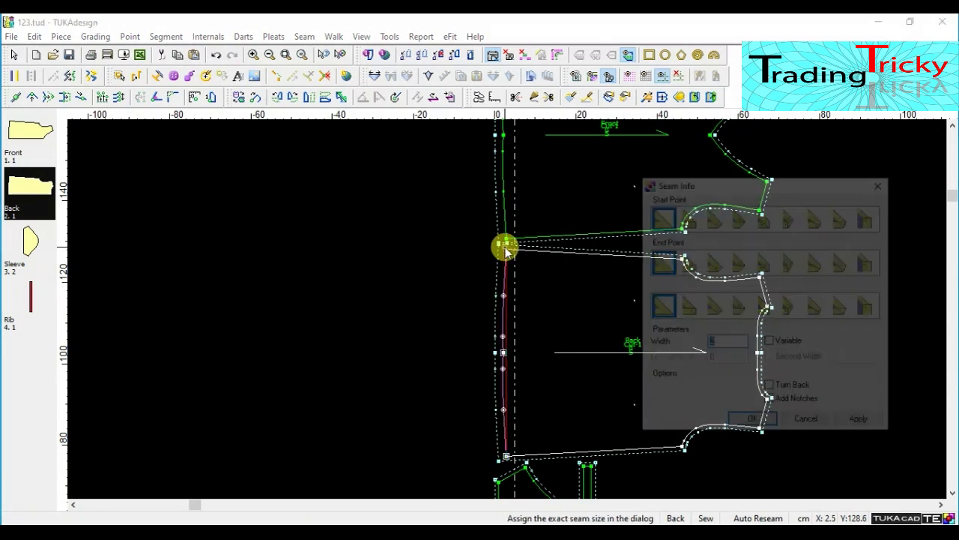
left_click(764, 262)
left_click(770, 388)
left_click(862, 423)
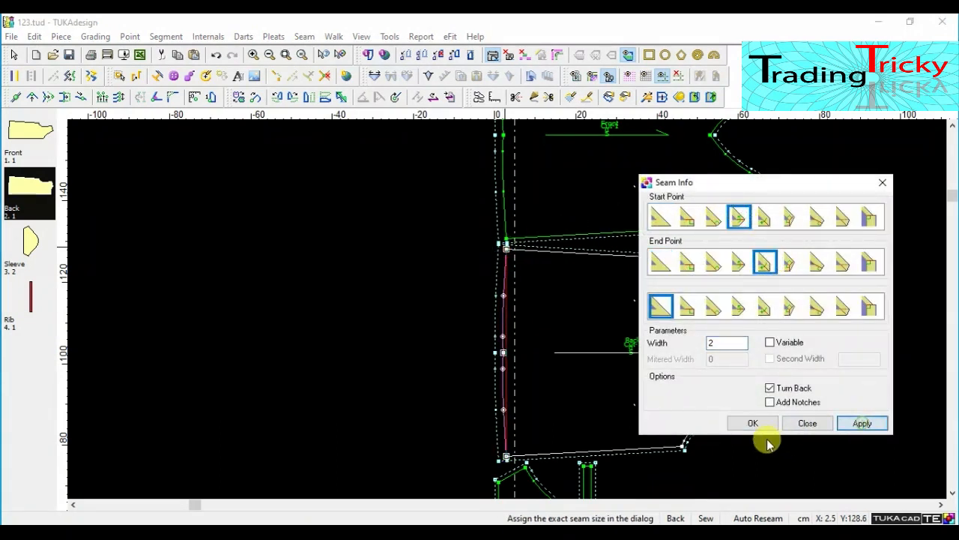
left_click(753, 423)
Step: Set the seam allowance along the Sleeve piece's hem to 2 cm with the default corner type at both ends
scroll(505, 311, "down", 3)
scroll(505, 308, "up", 5)
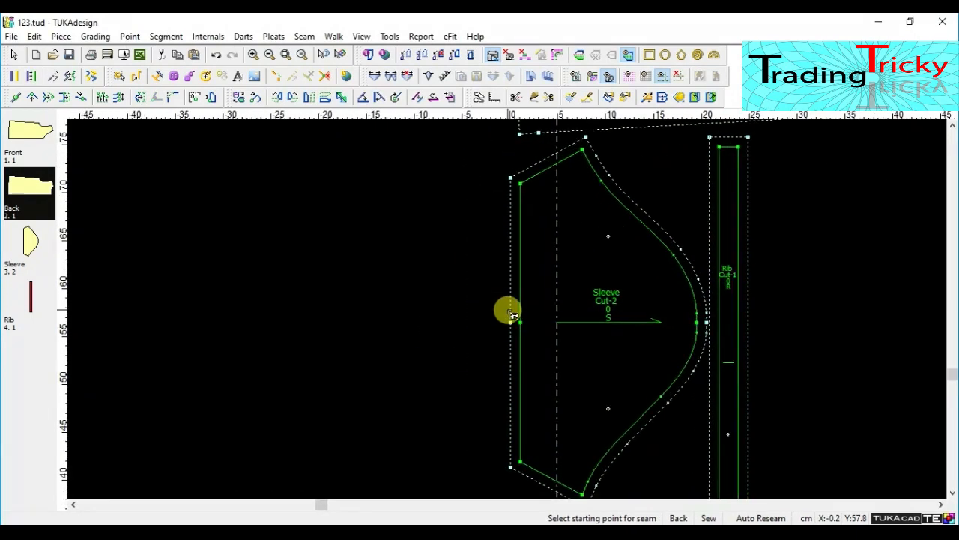
left_click(521, 462)
left_click(520, 183)
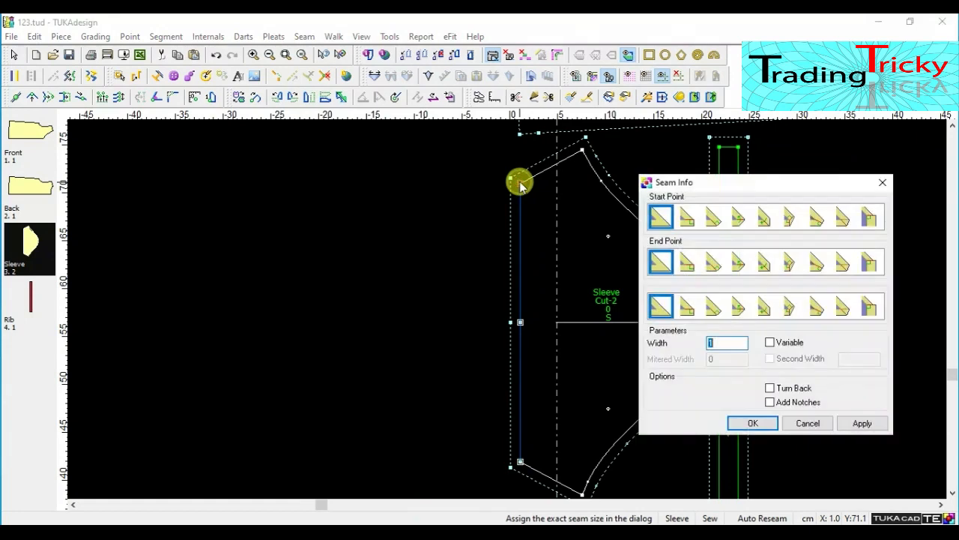
left_click(753, 425)
Step: Leave the seam command and move the Sleeve piece about 23 cm away from the Rib piece
right_click(373, 186)
left_click(397, 195)
left_click_drag(565, 281, 313, 260)
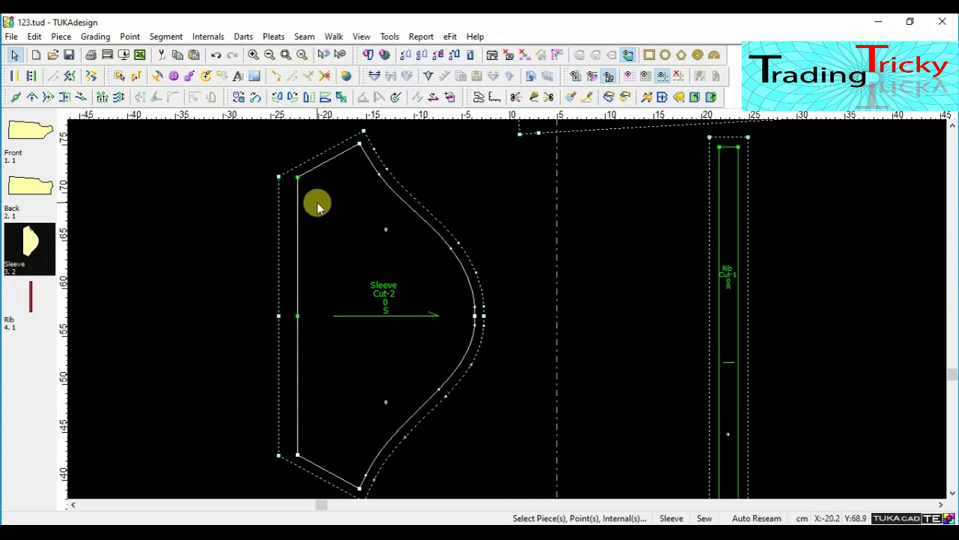
Step: Place a vertical guide line on the Sleeve piece's hem edge and offset it 2 cm into the piece
scroll(319, 203, "up", 2)
scroll(476, 285, "down", 2)
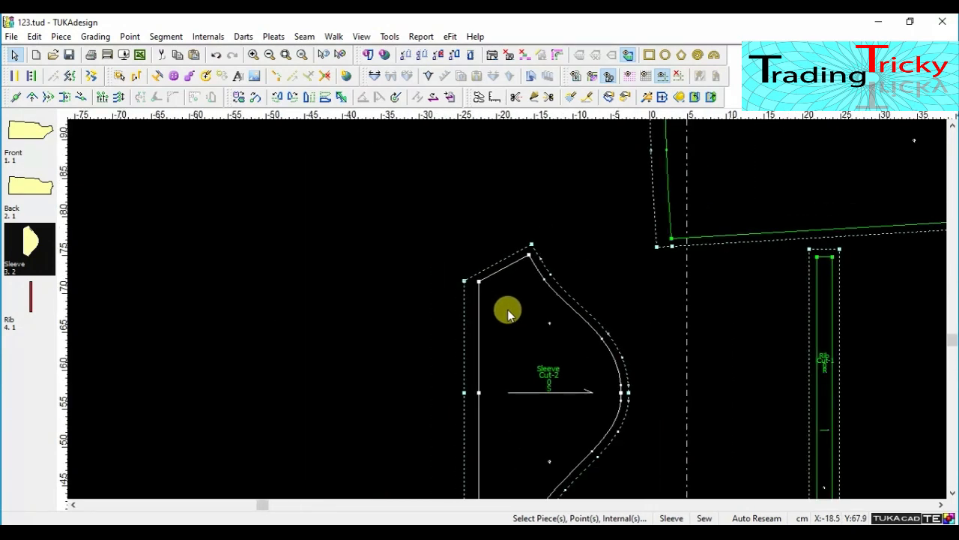
scroll(508, 310, "up", 1)
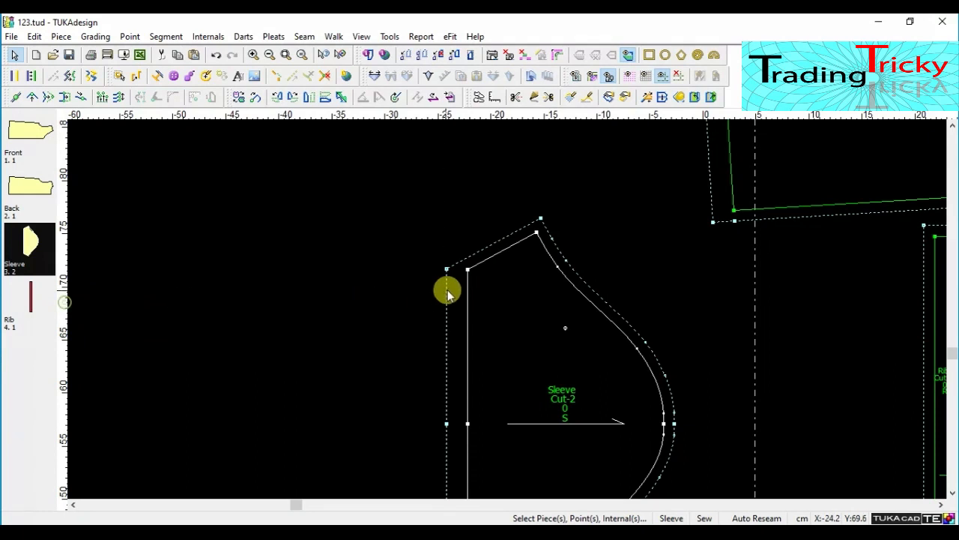
left_click(467, 216)
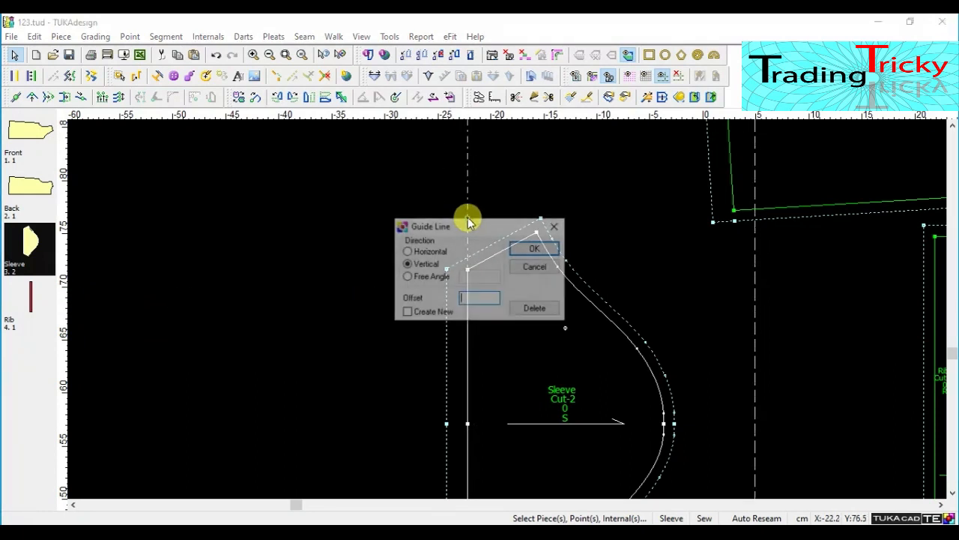
type("2")
key("Return")
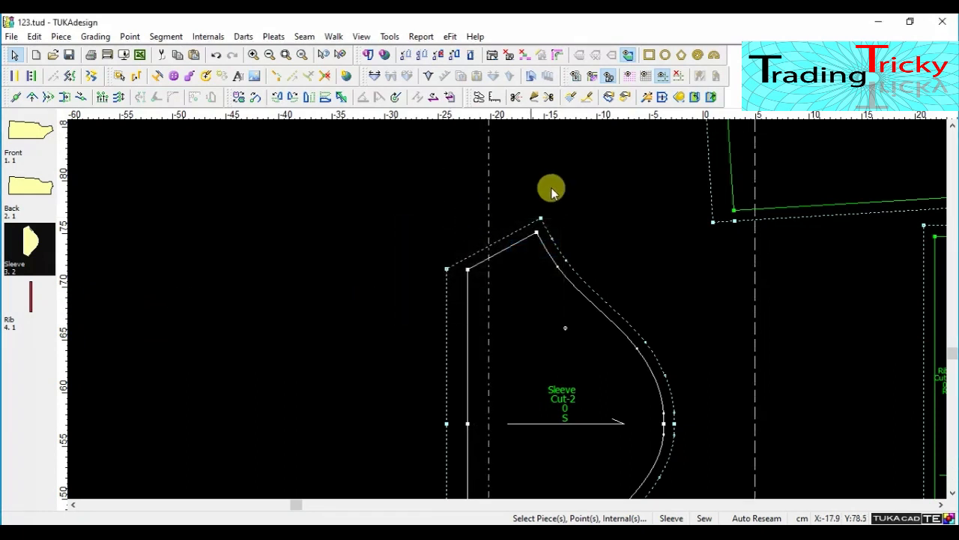
Step: Create a separate piece from the strip between the Sleeve's hem and the guide line, and place it about 15 cm away from the Sleeve
left_click(679, 96)
left_click(484, 279)
right_click(441, 216)
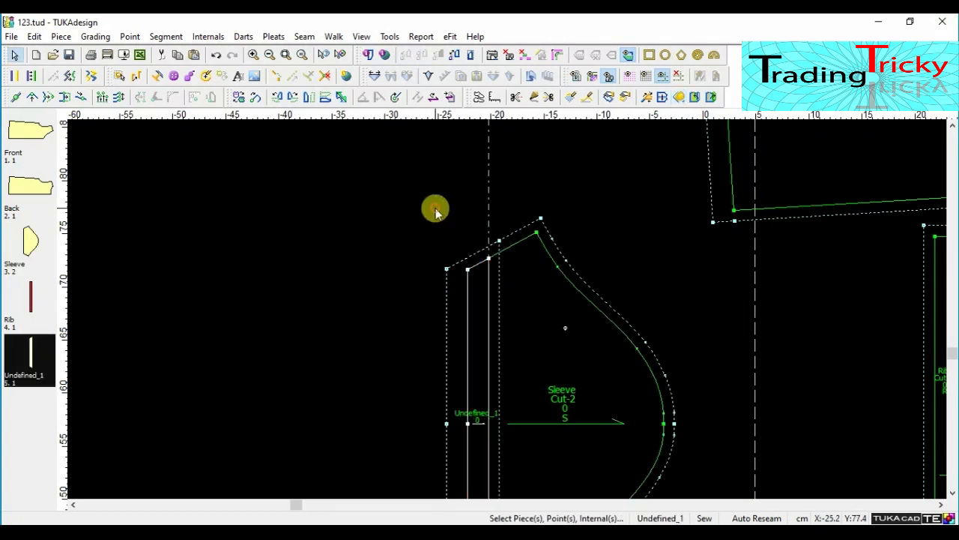
scroll(483, 279, "up", 1)
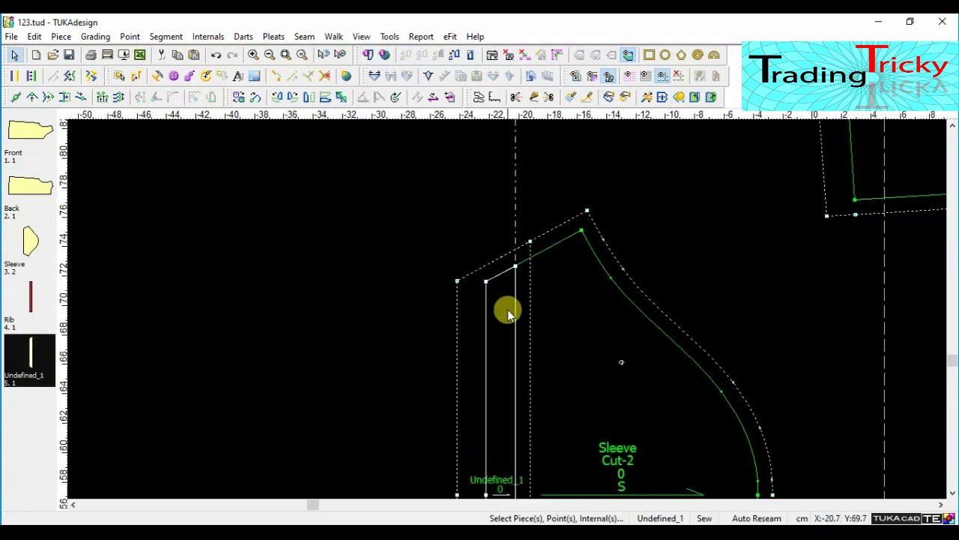
left_click_drag(507, 309, 281, 278)
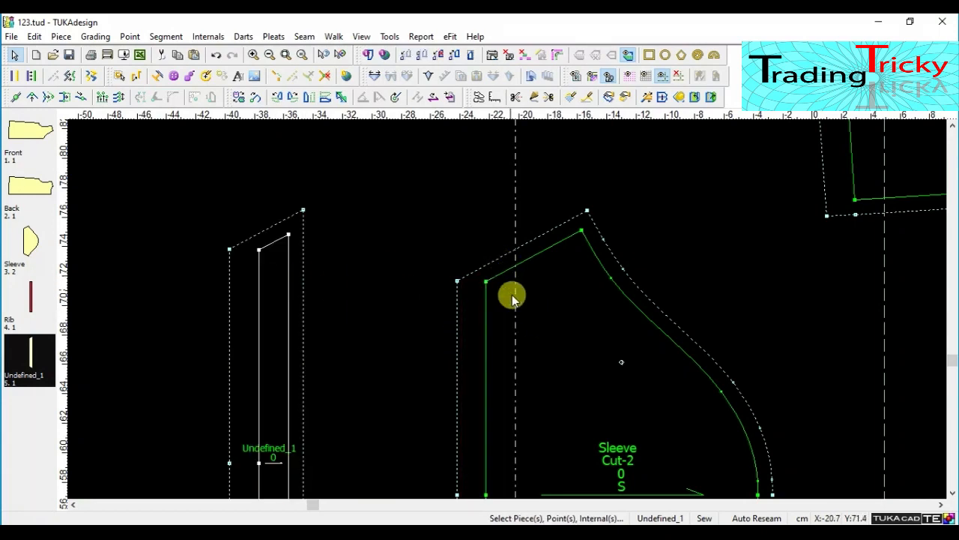
Step: Remove all seam allowances from the new hem strip piece
scroll(505, 309, "down", 2)
scroll(492, 327, "up", 1)
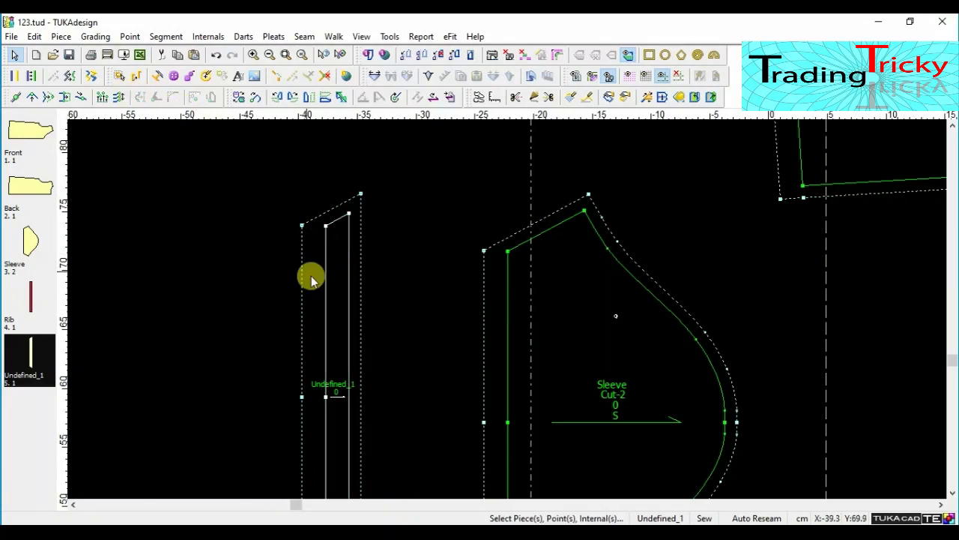
scroll(508, 312, "down", 2)
scroll(512, 314, "up", 1)
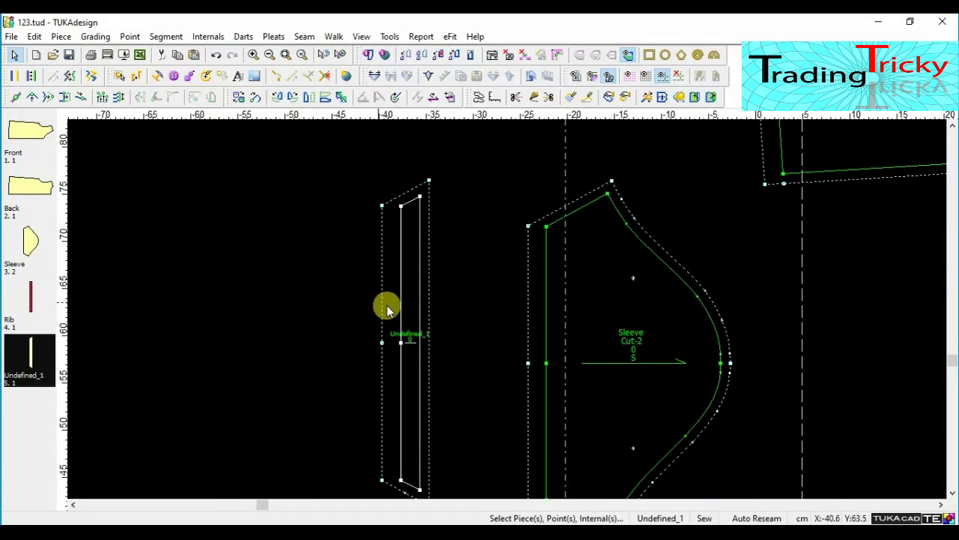
left_click(521, 59)
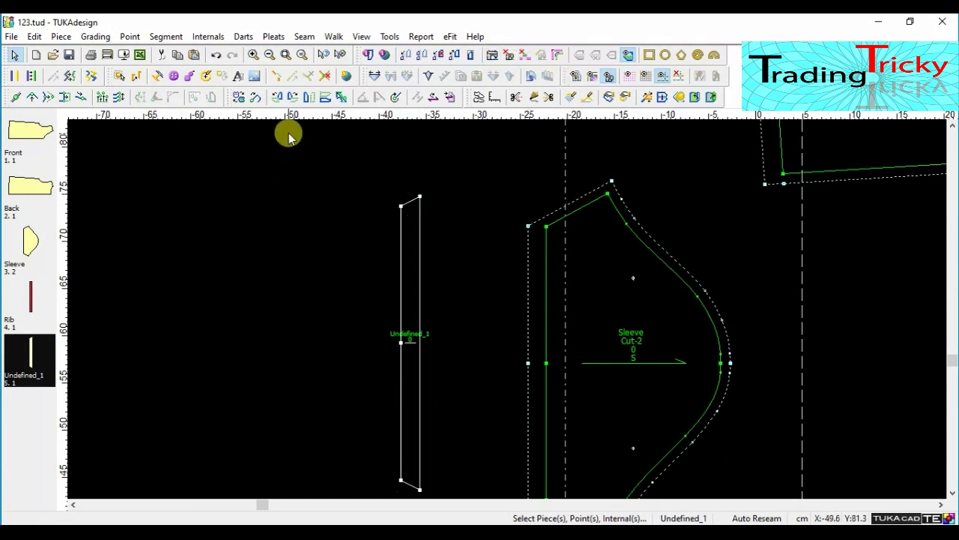
Step: Flip the hem strip and align its inner edge with the Sleeve's hem to compare it with the seam corner
left_click(309, 97)
left_click(418, 338)
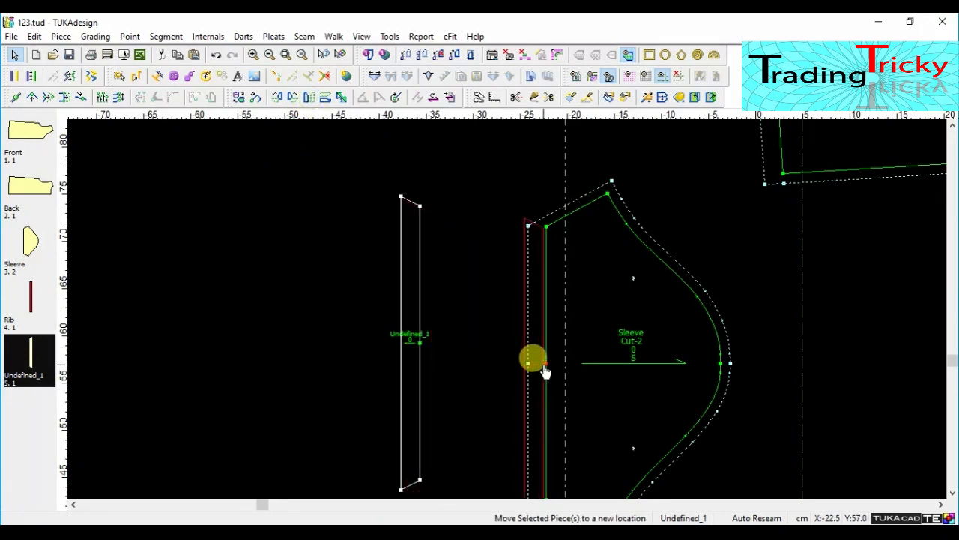
left_click(546, 368)
scroll(507, 313, "up", 4)
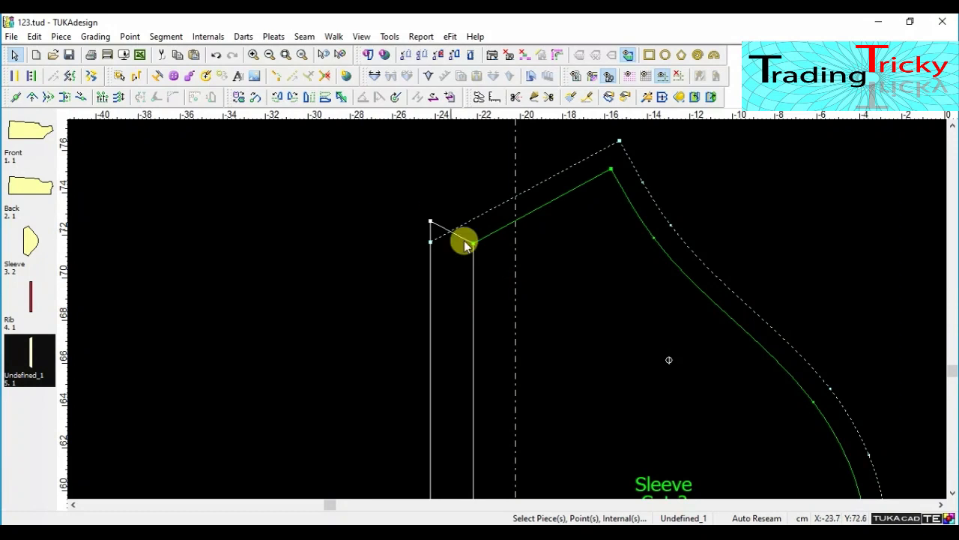
scroll(507, 313, "down", 3)
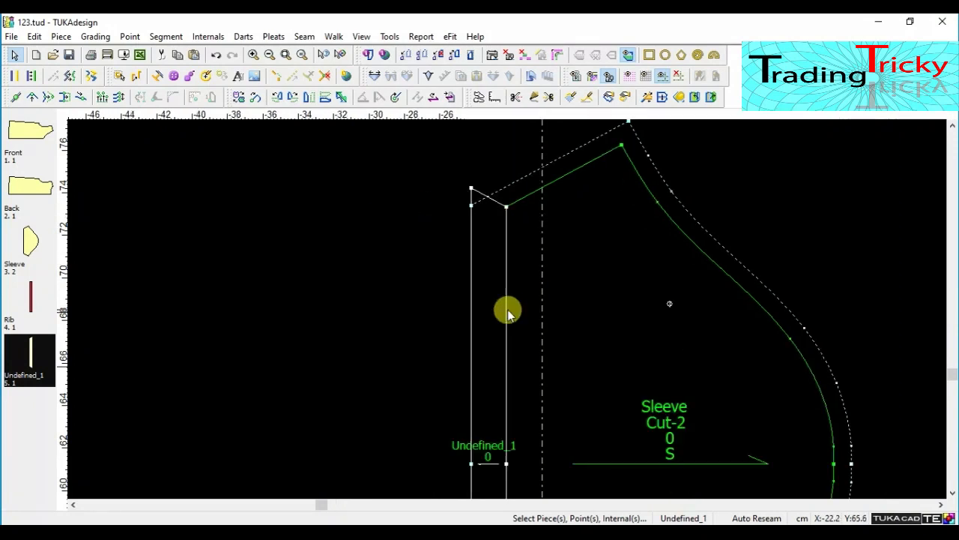
Step: Flip the strip along the Sleeve's hem line onto the Sleeve and compare its end with the side edge
left_click(341, 97)
left_click(506, 388)
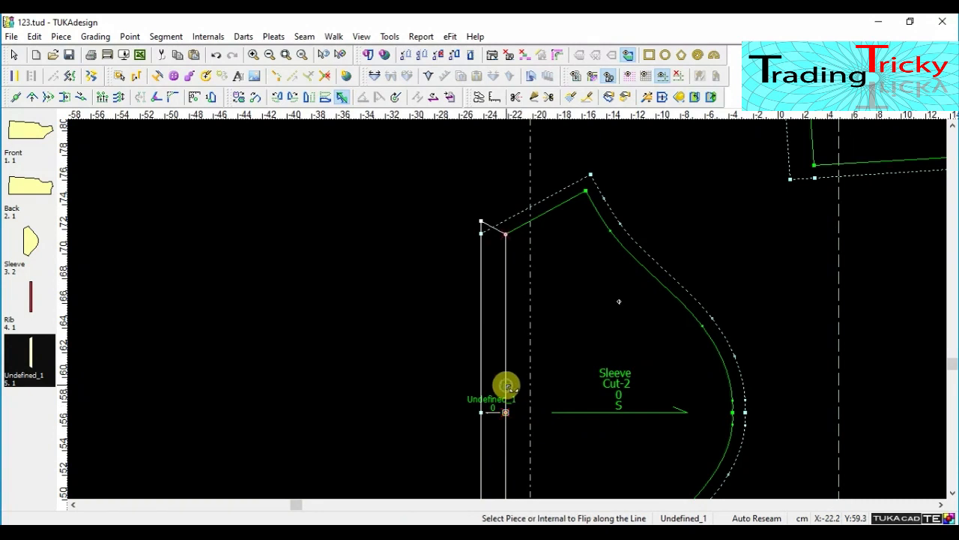
left_click(495, 413)
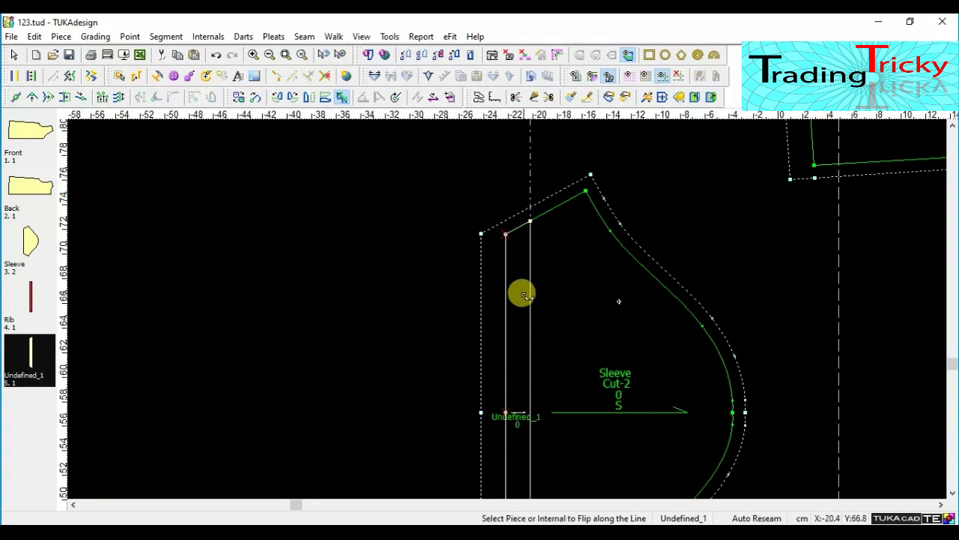
scroll(524, 300, "up", 2)
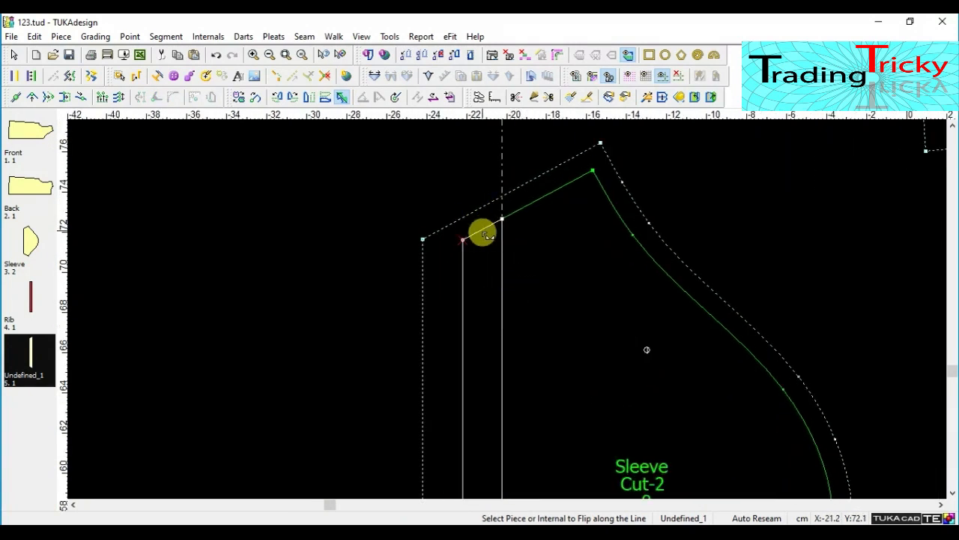
scroll(509, 311, "down", 2)
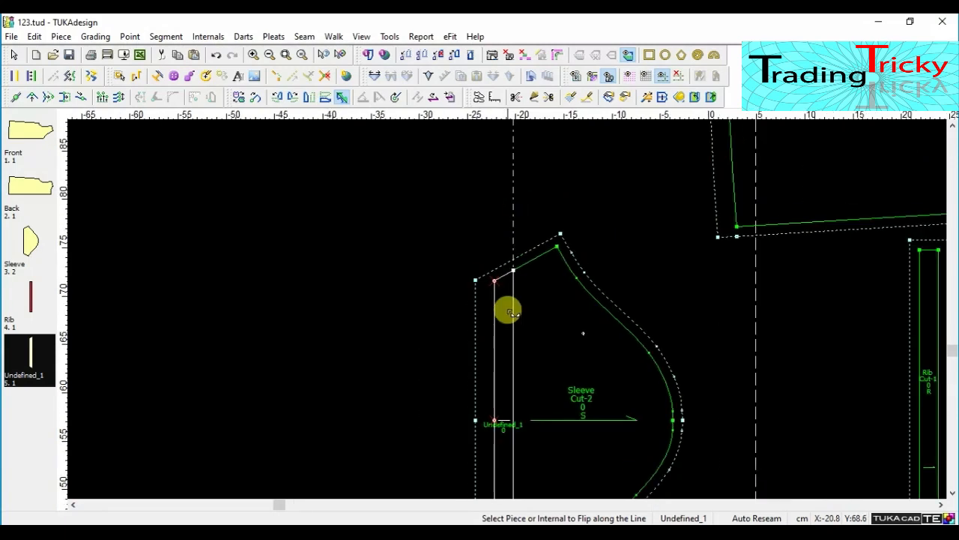
scroll(485, 286, "up", 2)
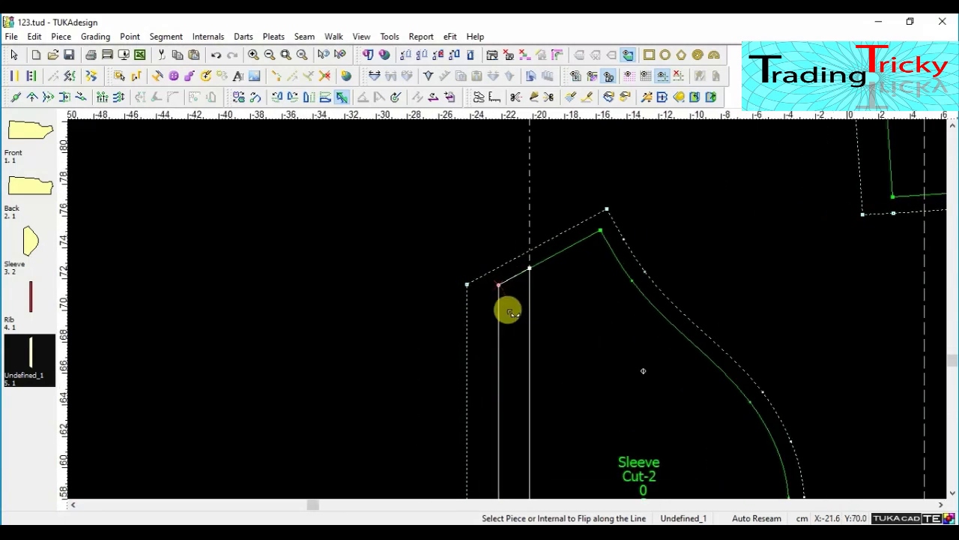
Step: Leave the flip command and cut the hem strip piece out of the file
right_click(390, 223)
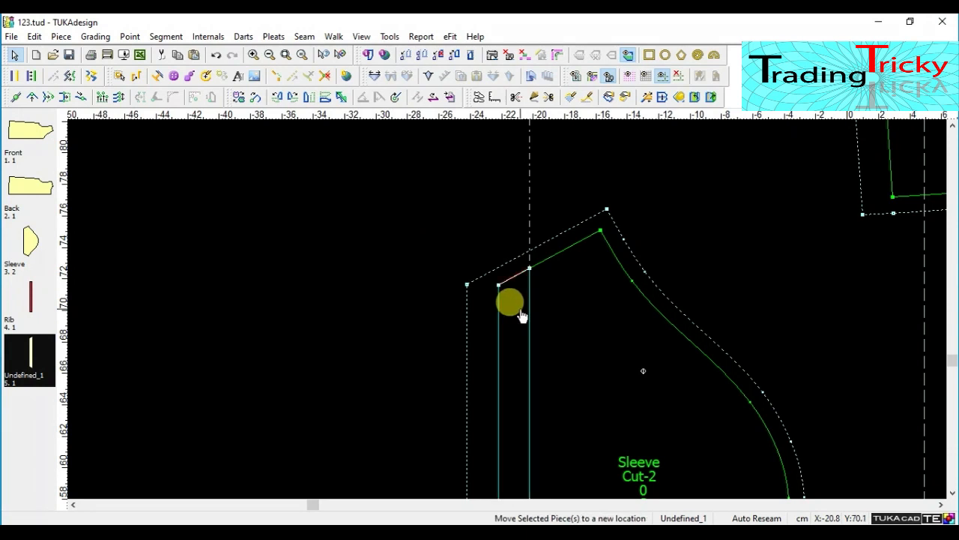
left_click(161, 54)
left_click(518, 305)
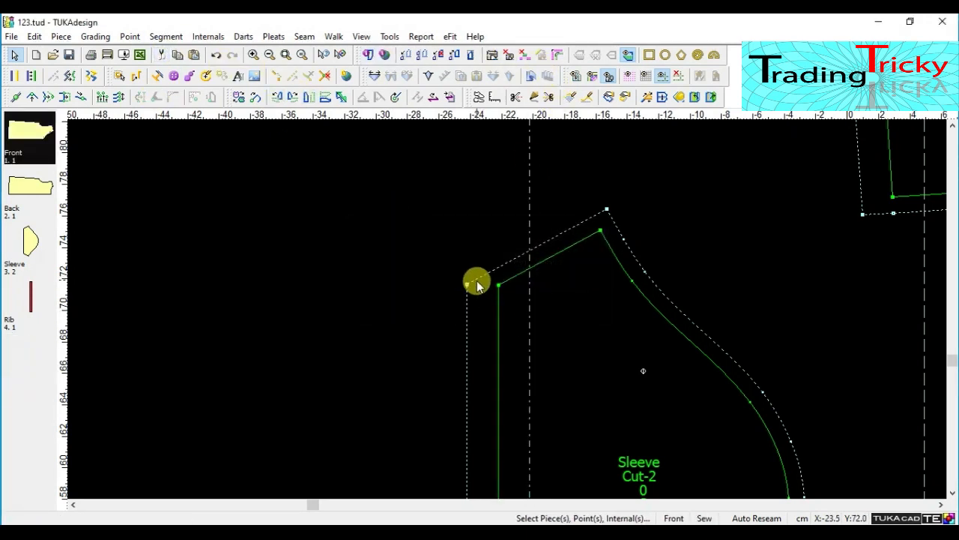
scroll(508, 309, "down", 4)
scroll(508, 307, "up", 1)
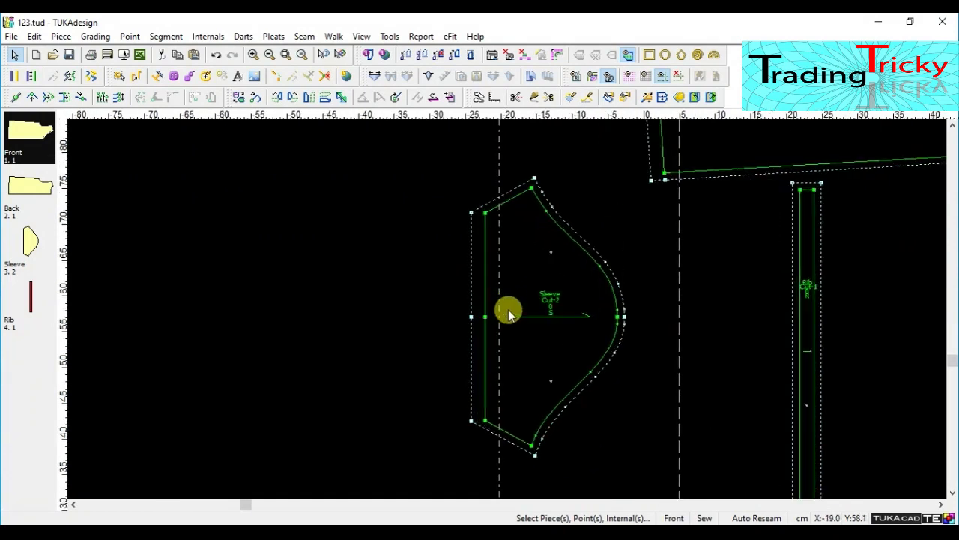
Step: Measure a short length along the Sleeve's upper side edge from its hem corner, and leave the measuring tool
scroll(492, 216, "up", 1)
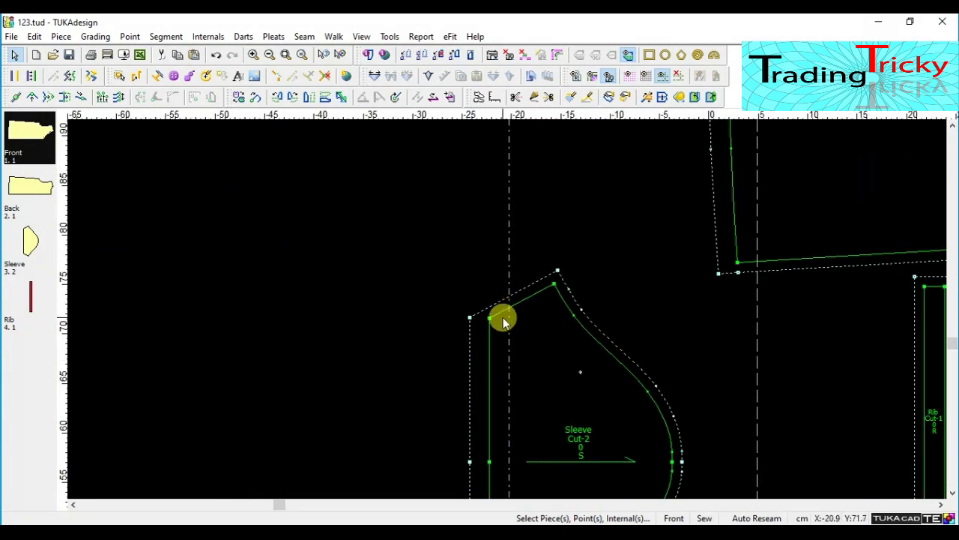
scroll(507, 315, "up", 1)
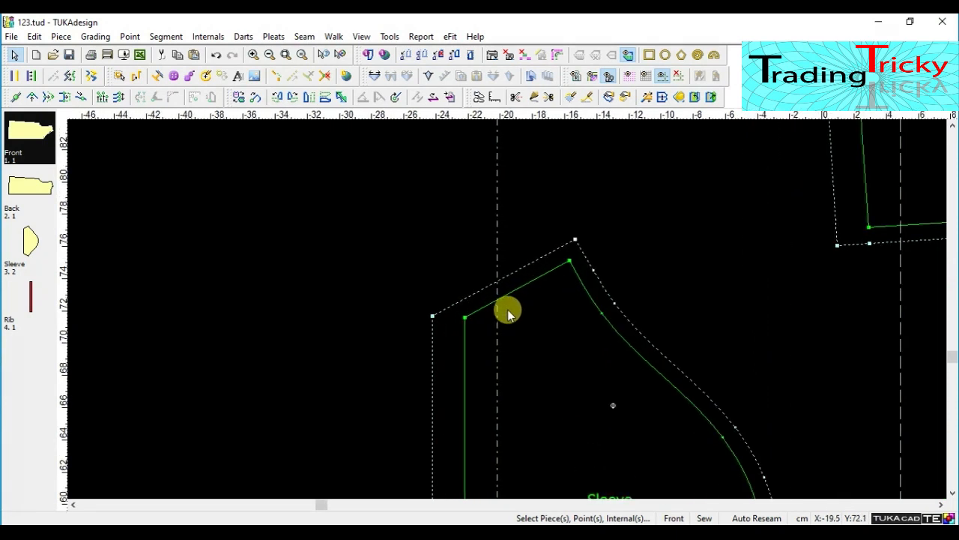
scroll(508, 310, "up", 1)
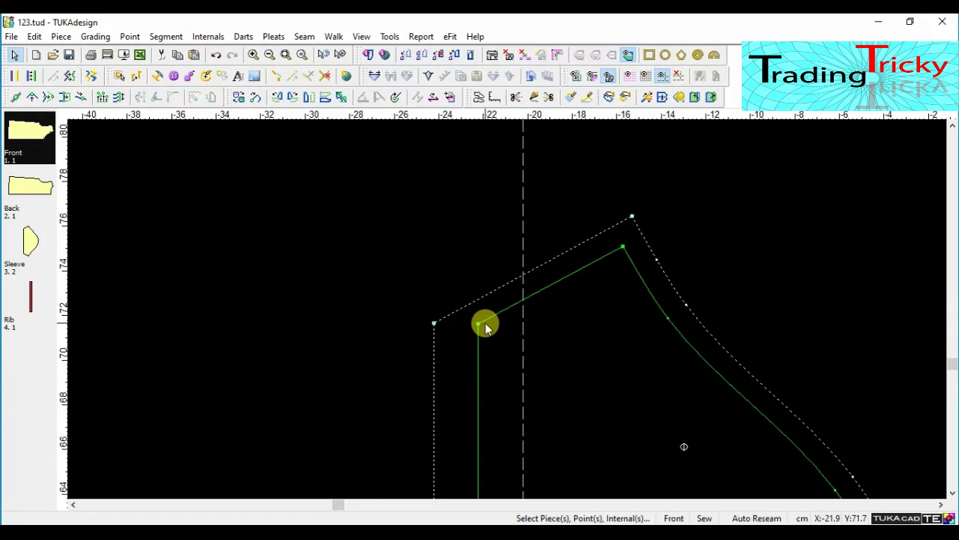
left_click(495, 98)
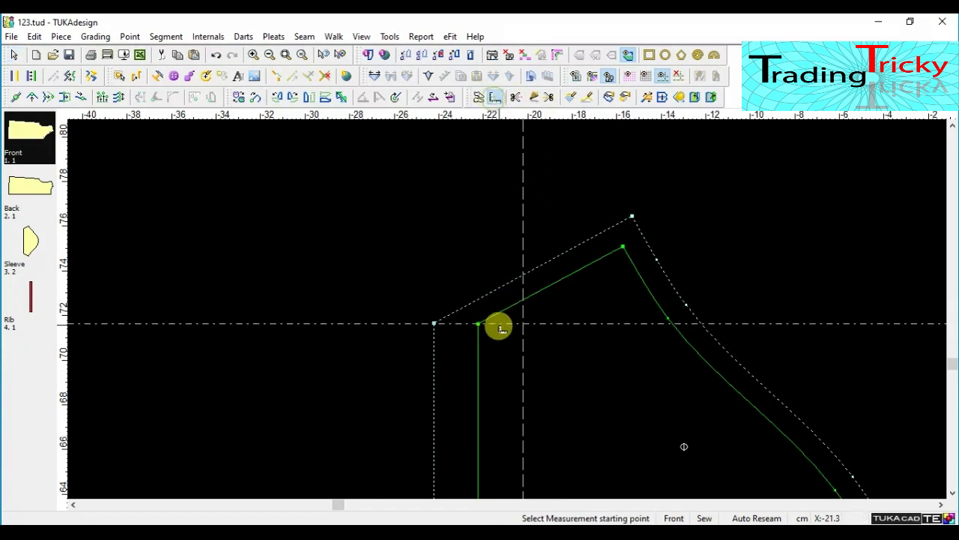
left_click(480, 322)
left_click(523, 301)
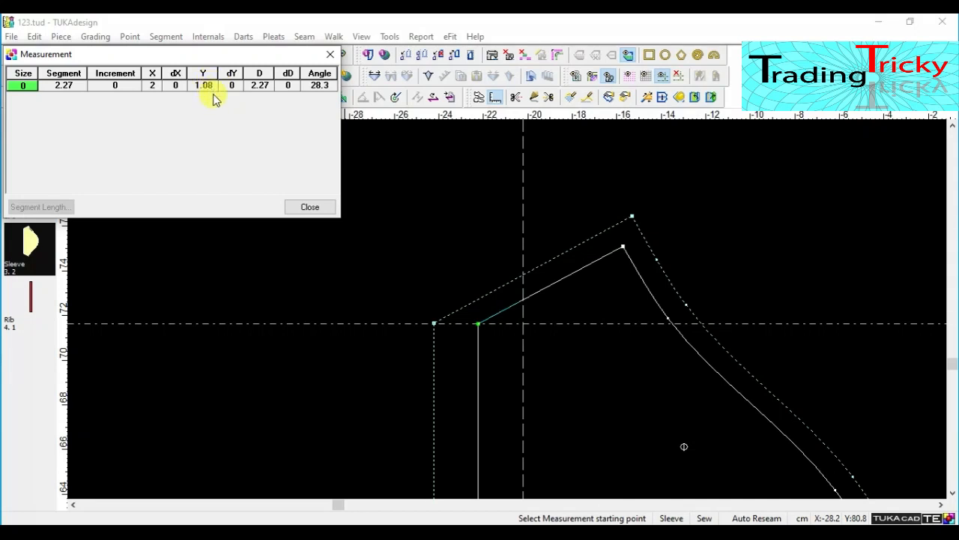
left_click(310, 207)
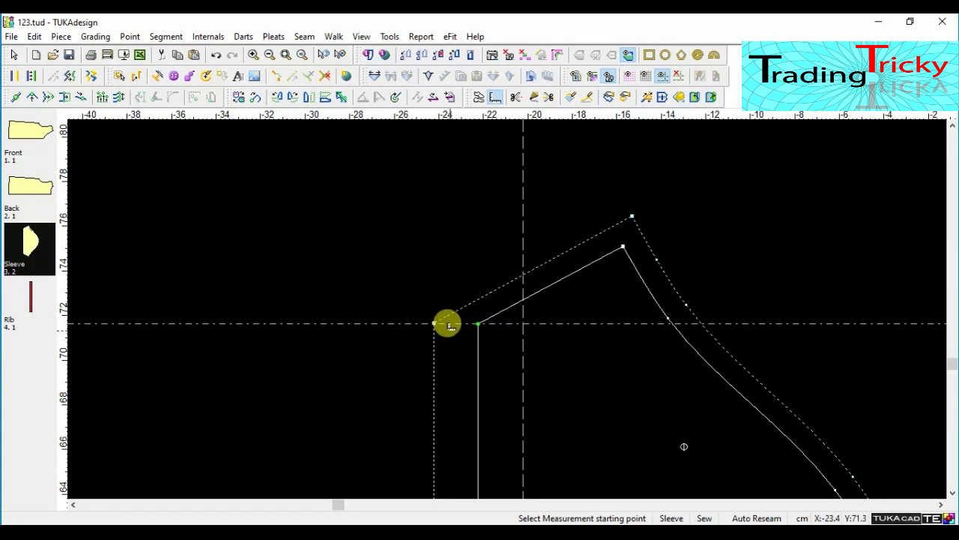
scroll(426, 327, "down", 2)
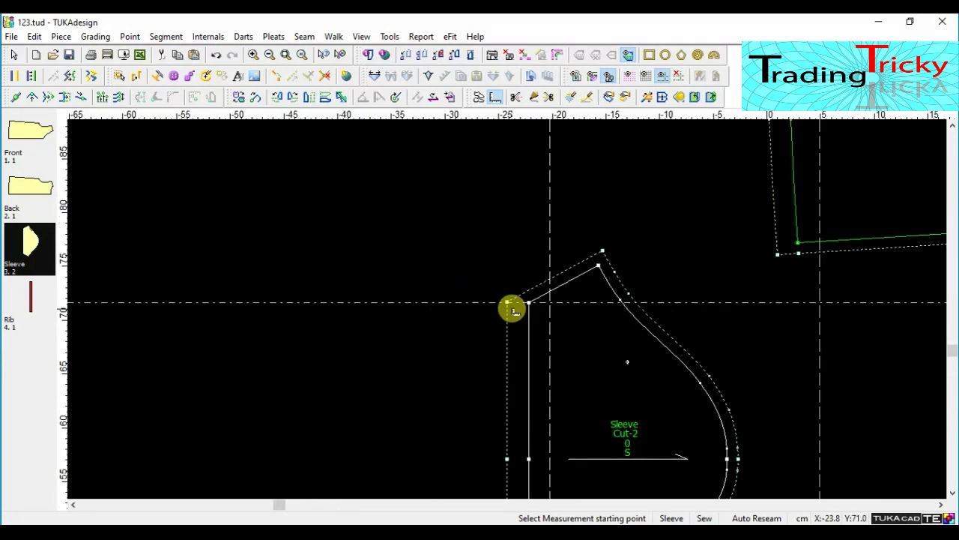
right_click(477, 232)
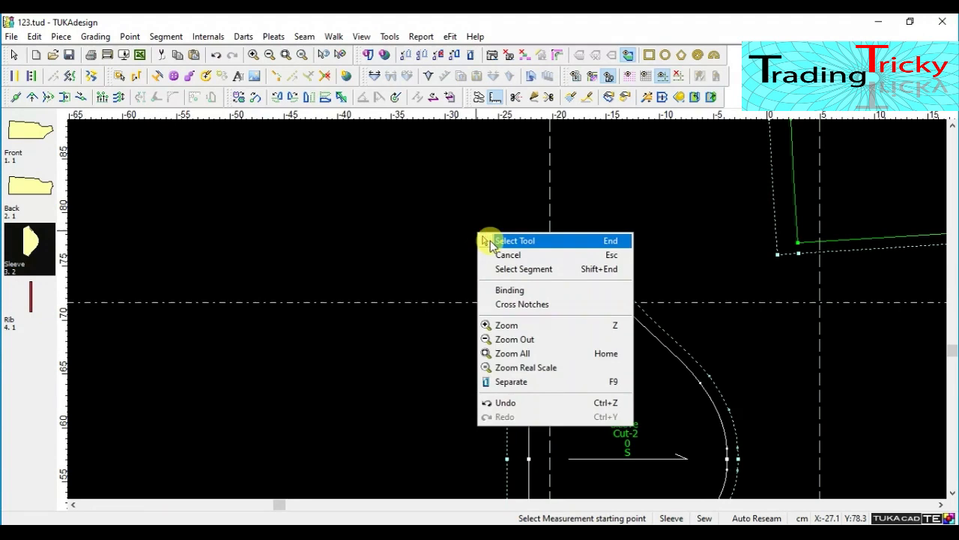
left_click(488, 240)
Step: Reapply the Sleeve's 2 cm hem seam allowance with turned-back, mirrored corners at both ends
scroll(507, 310, "down", 2)
left_click(492, 56)
left_click(497, 433)
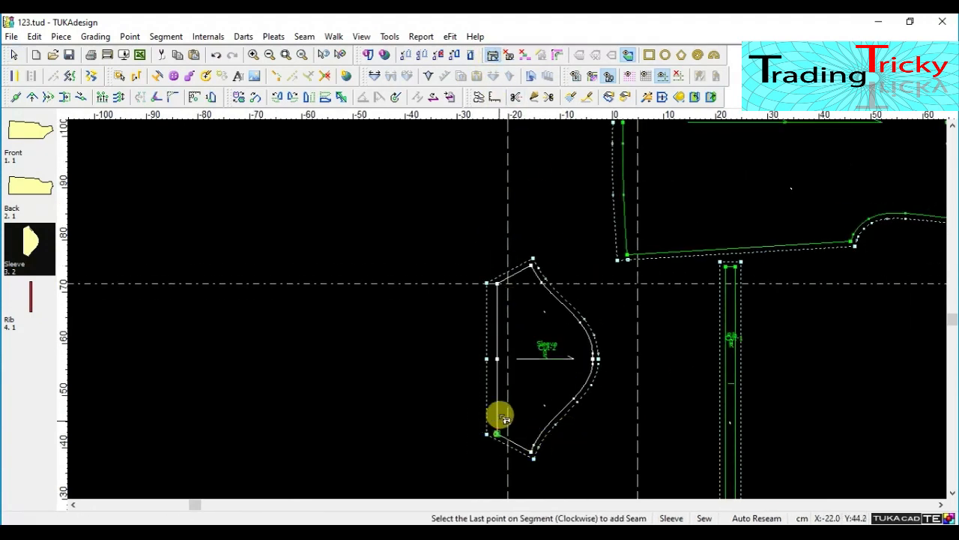
left_click(498, 285)
left_click(764, 218)
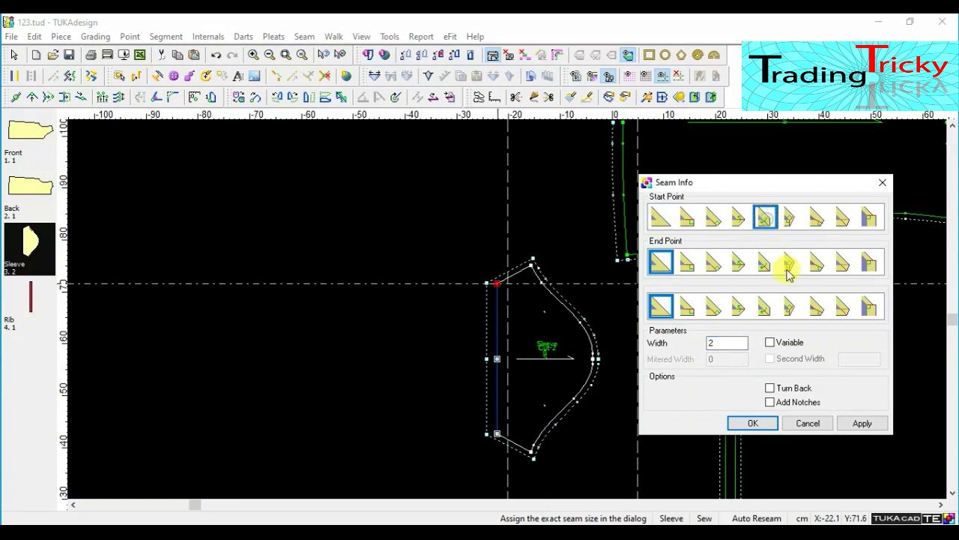
left_click(754, 423)
scroll(517, 312, "up", 5)
right_click(491, 221)
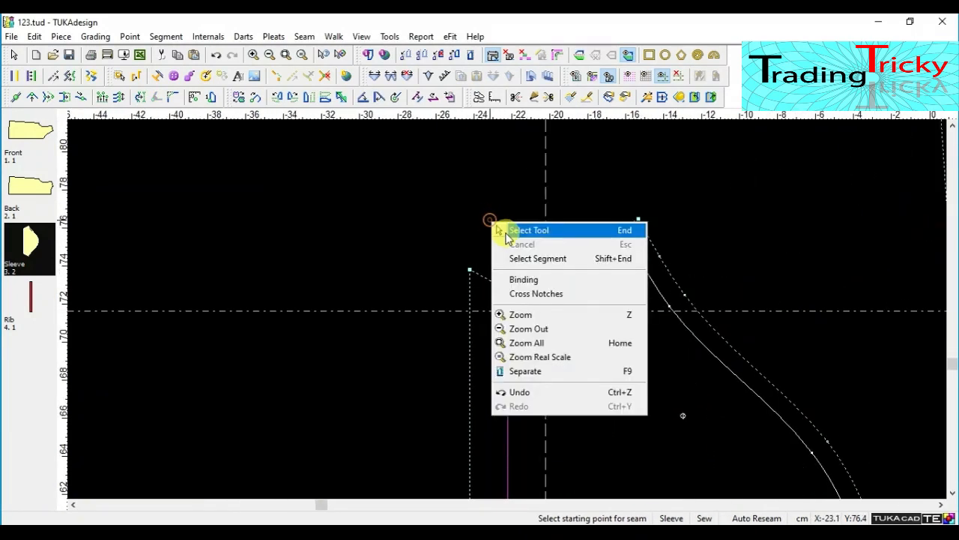
left_click(517, 231)
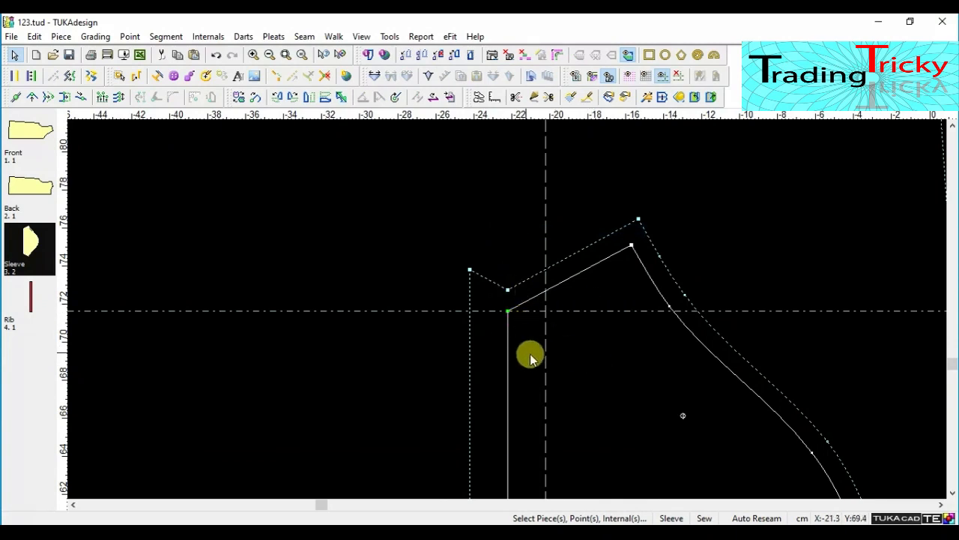
Step: Examine the Sleeve's hem seam corners and the seam allowances around the Front and Back pieces
scroll(530, 357, "down", 3)
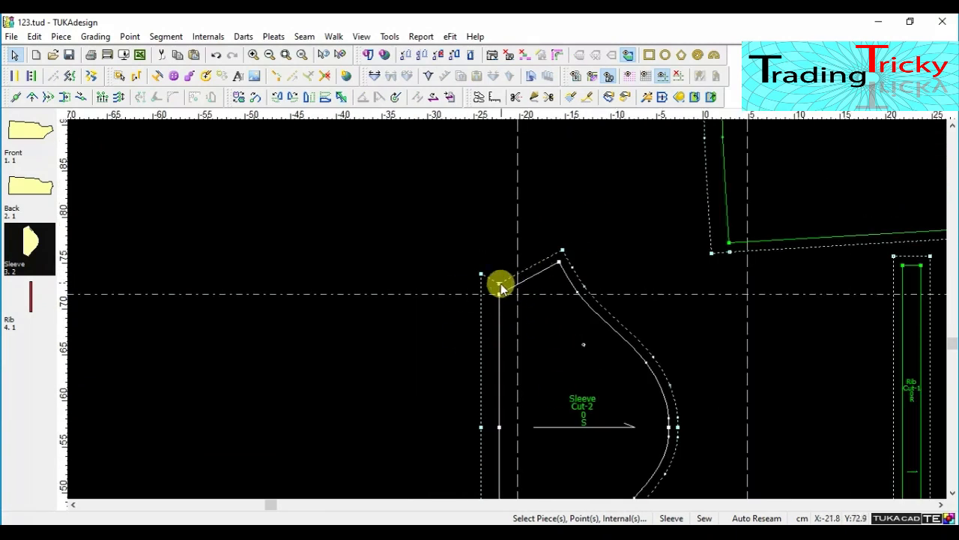
scroll(510, 289, "up", 1)
scroll(536, 345, "down", 2)
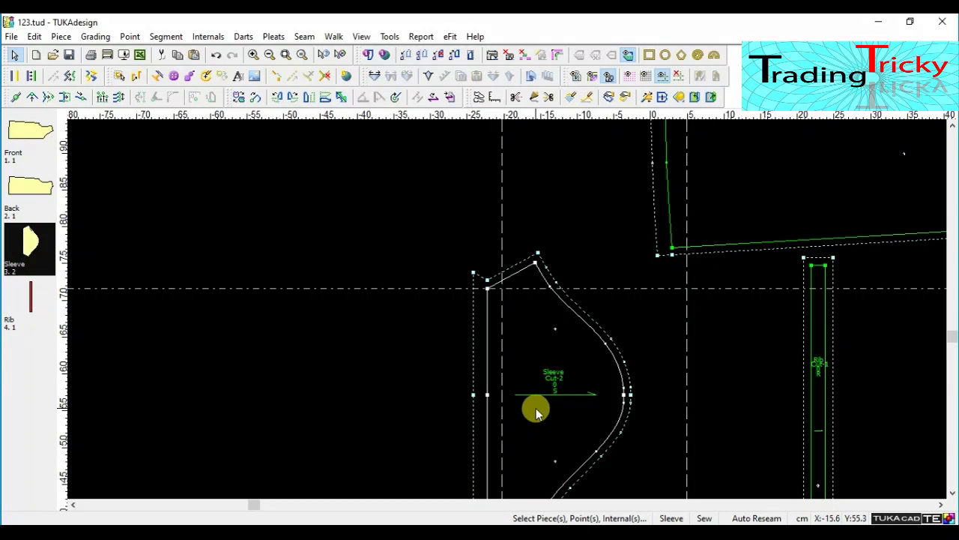
scroll(539, 433, "down", 1)
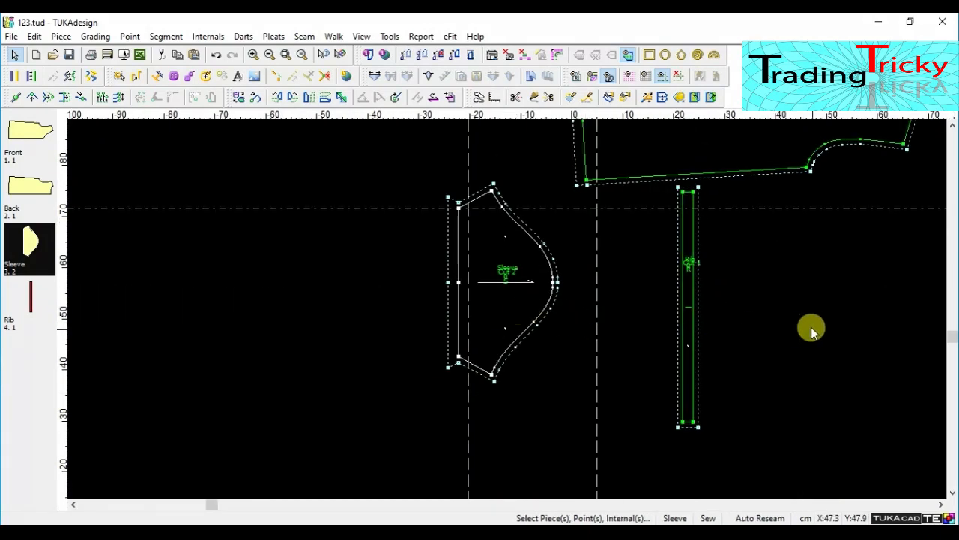
scroll(613, 344, "down", 2)
scroll(616, 249, "down", 1)
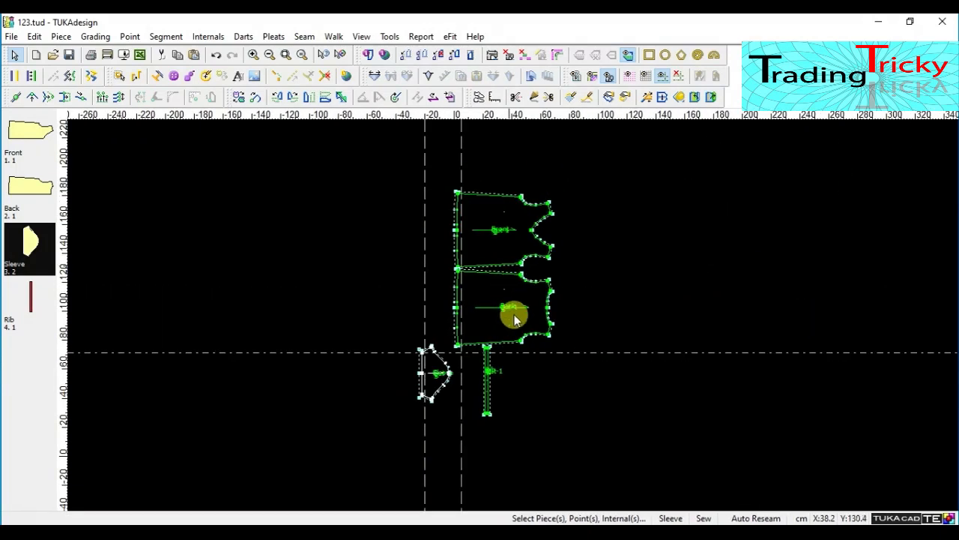
scroll(511, 268, "up", 1)
scroll(508, 313, "up", 1)
scroll(529, 302, "down", 1)
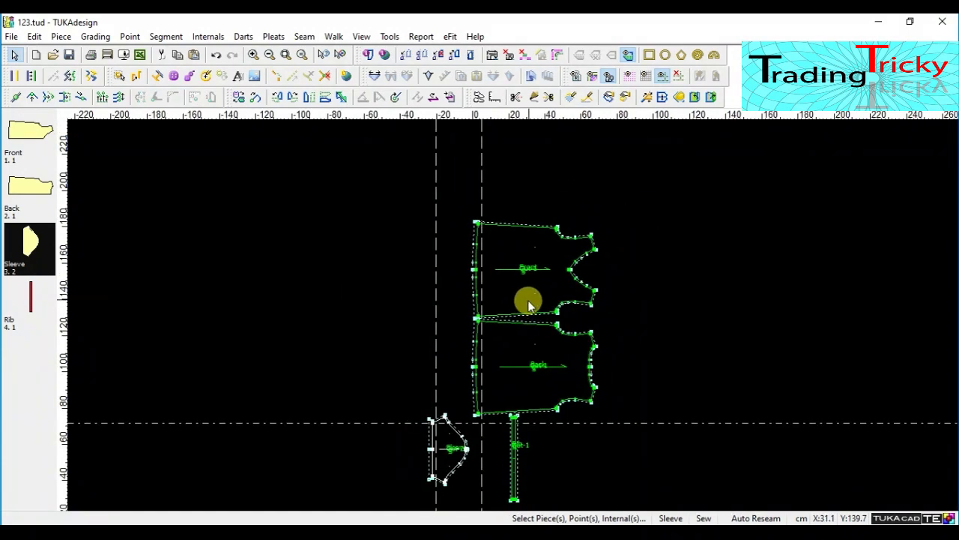
scroll(508, 314, "up", 1)
scroll(508, 313, "up", 1)
scroll(514, 315, "down", 2)
scroll(525, 285, "down", 2)
scroll(514, 315, "up", 2)
scroll(514, 315, "up", 4)
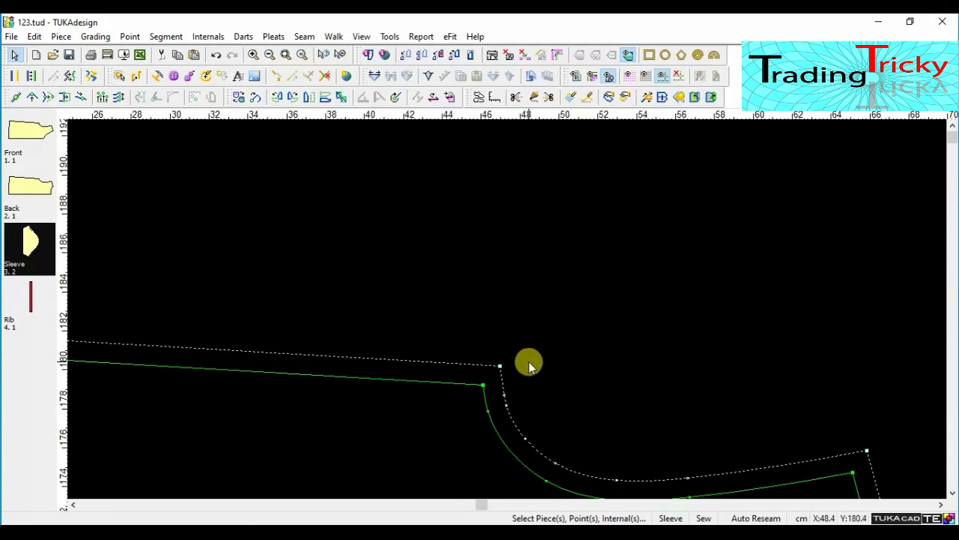
Step: Draft an internal line on the Front from about 23.16 cm along the side edge to the shoulder, adding contour points at both ends
scroll(508, 313, "down", 1)
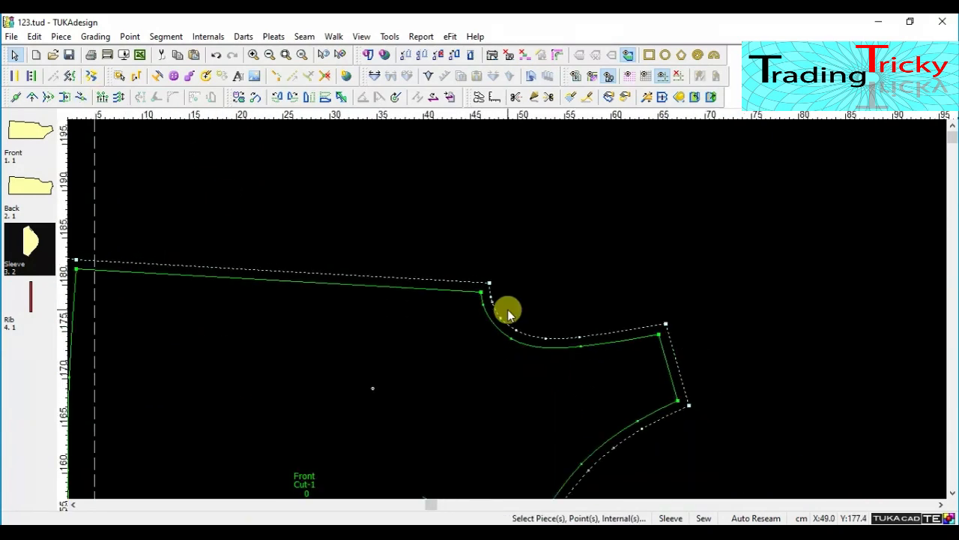
scroll(509, 313, "down", 1)
scroll(508, 310, "up", 1)
left_click(534, 97)
left_click(313, 268)
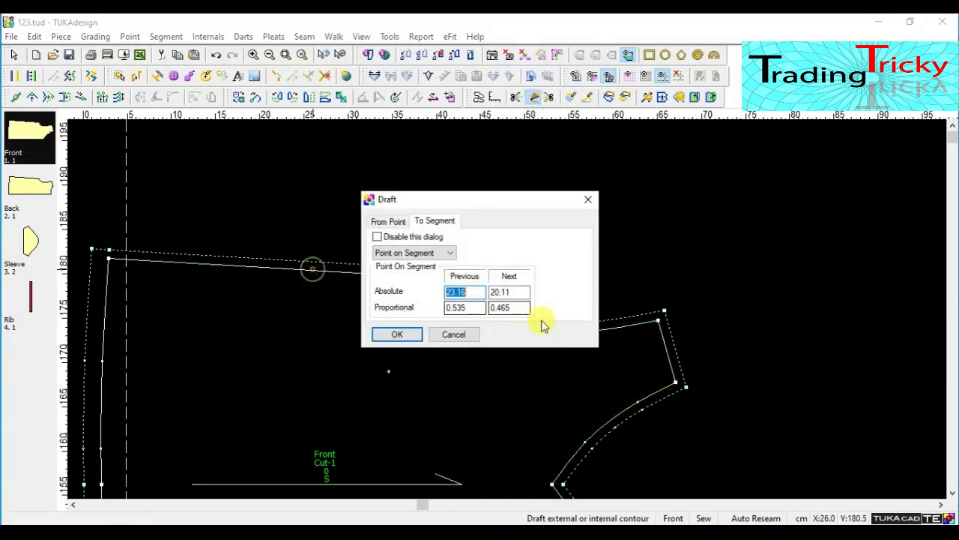
left_click(396, 335)
left_click(470, 307)
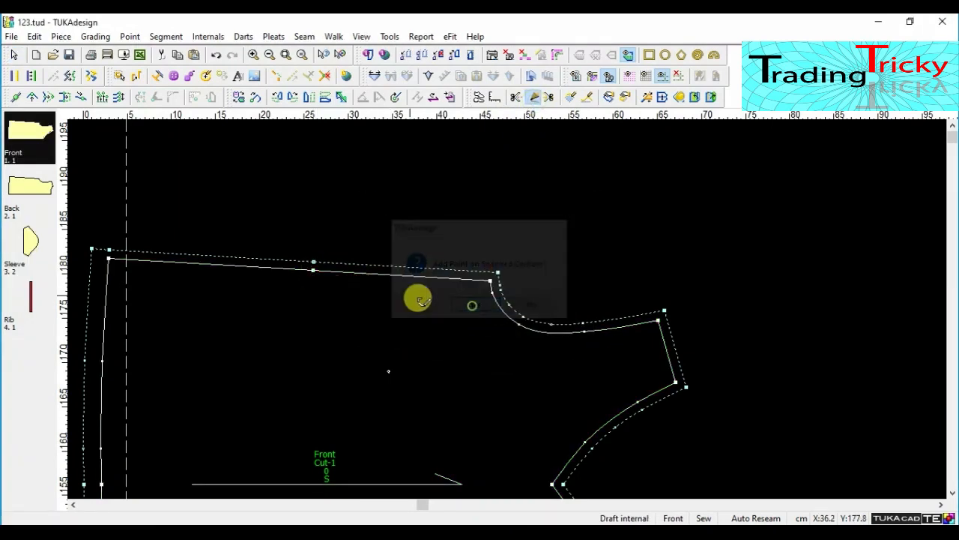
left_click(663, 346)
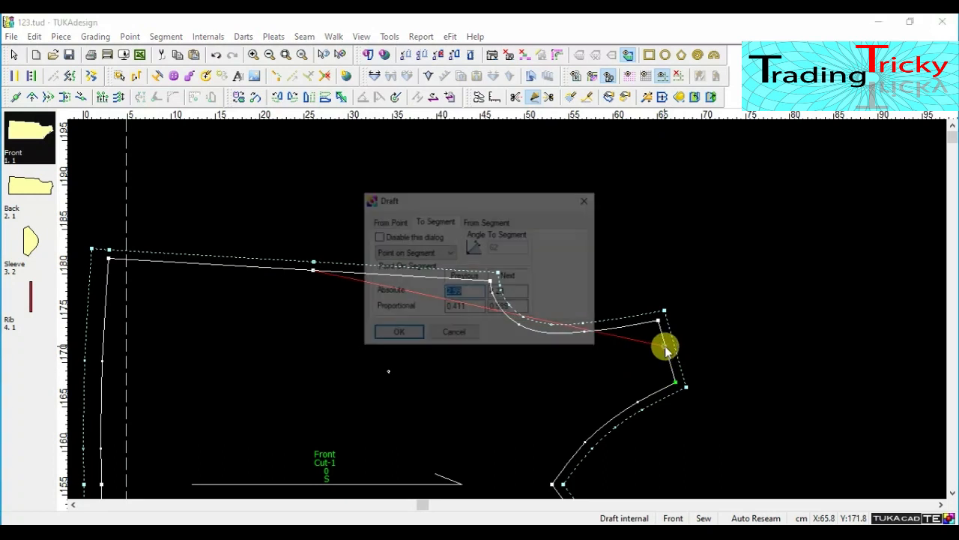
left_click(397, 334)
left_click(472, 306)
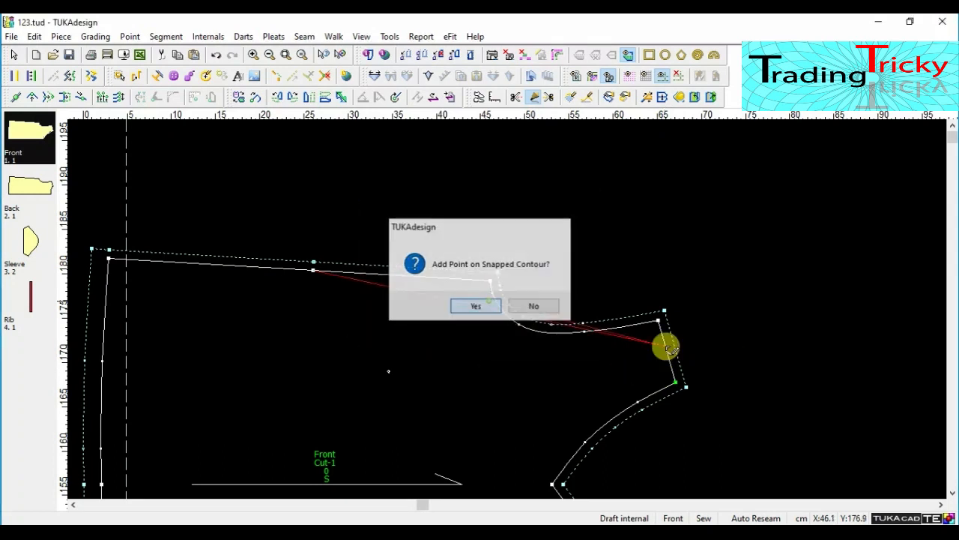
right_click(604, 219)
left_click(618, 228)
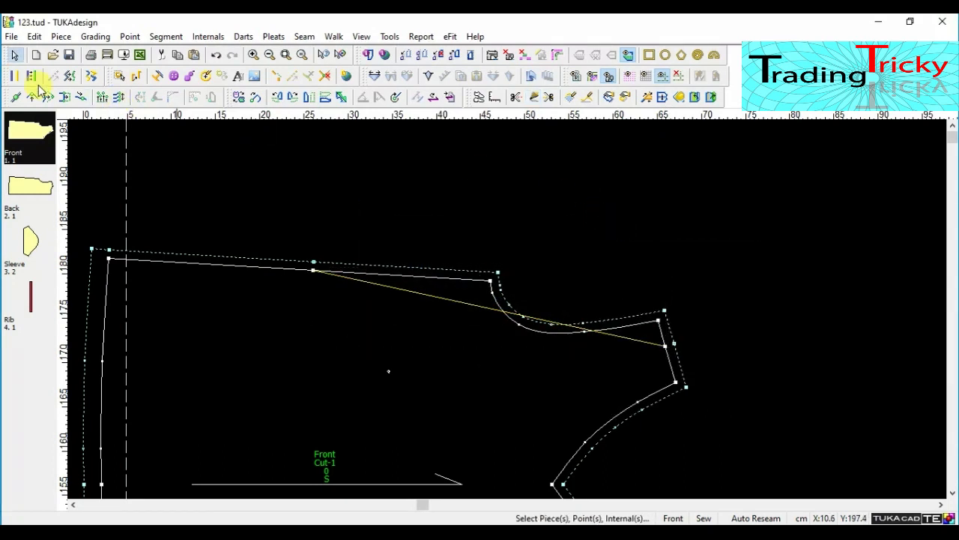
Step: Add a curve point on the Front's internal line and pull it inward to bend the line
left_click(30, 99)
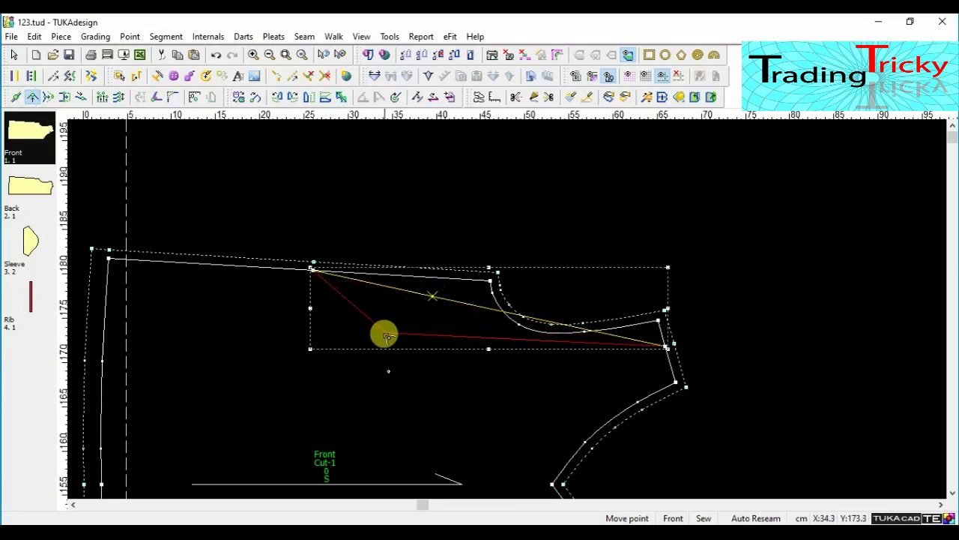
left_click(407, 338)
key("Return")
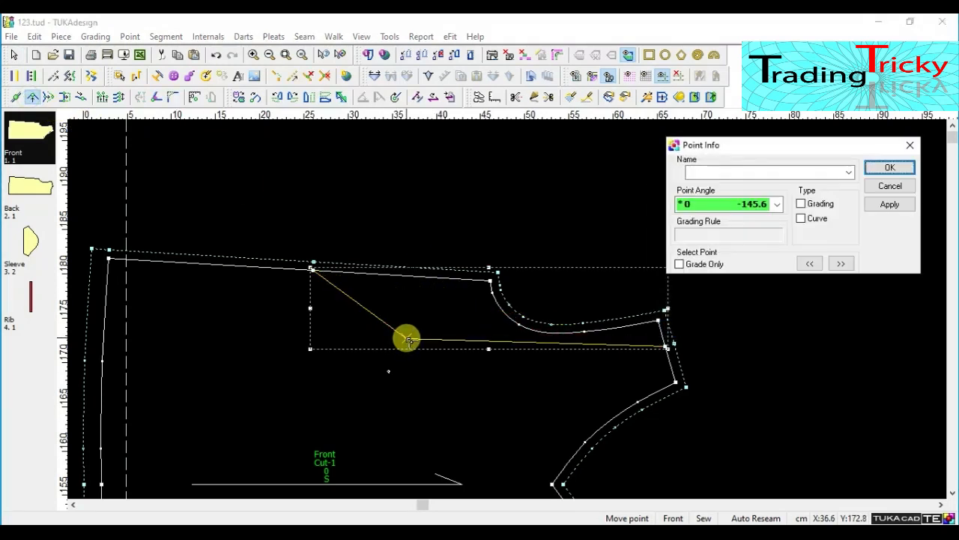
left_click(890, 168)
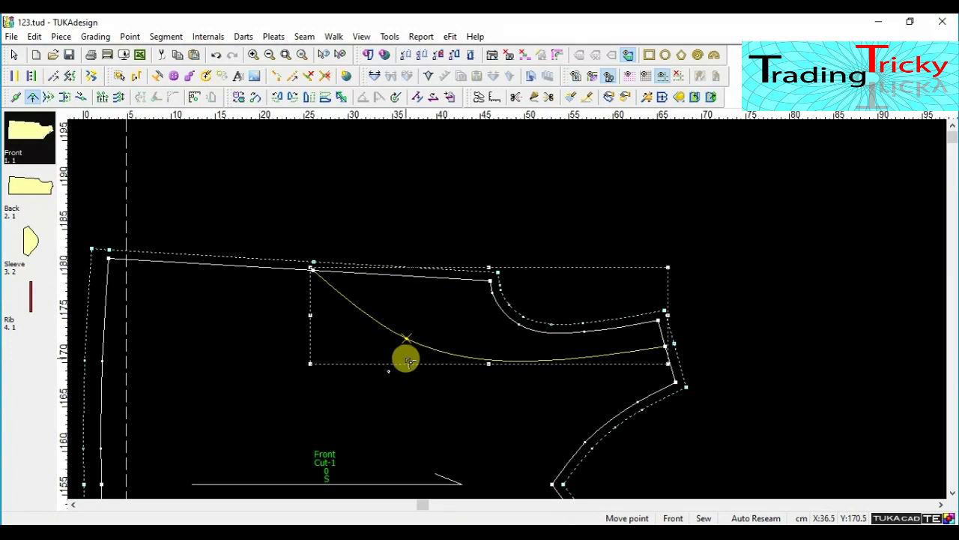
Step: Move the curve point back toward the side edge and shift a second point on the line about 5.5 cm toward the shoulder
left_click_drag(409, 342, 391, 316)
left_click(686, 326)
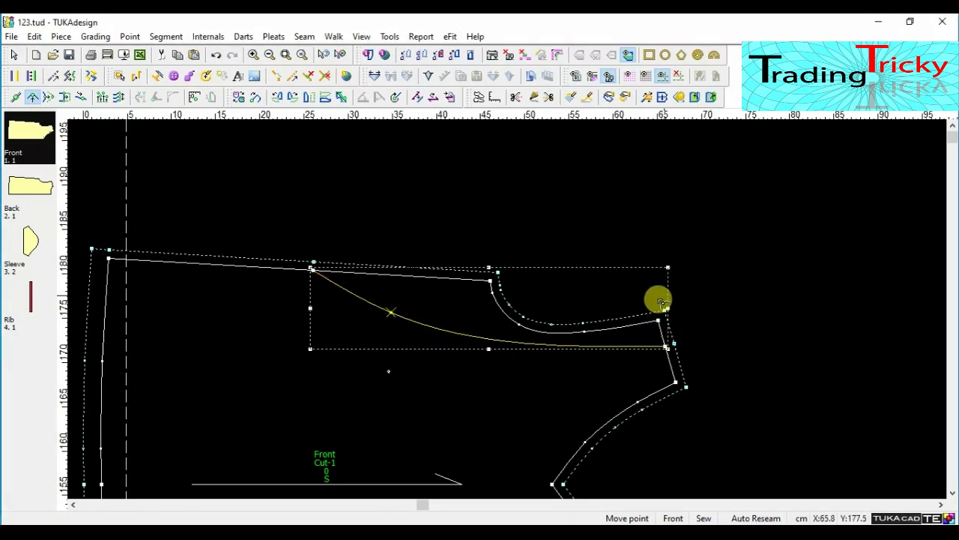
left_click_drag(509, 345, 556, 355)
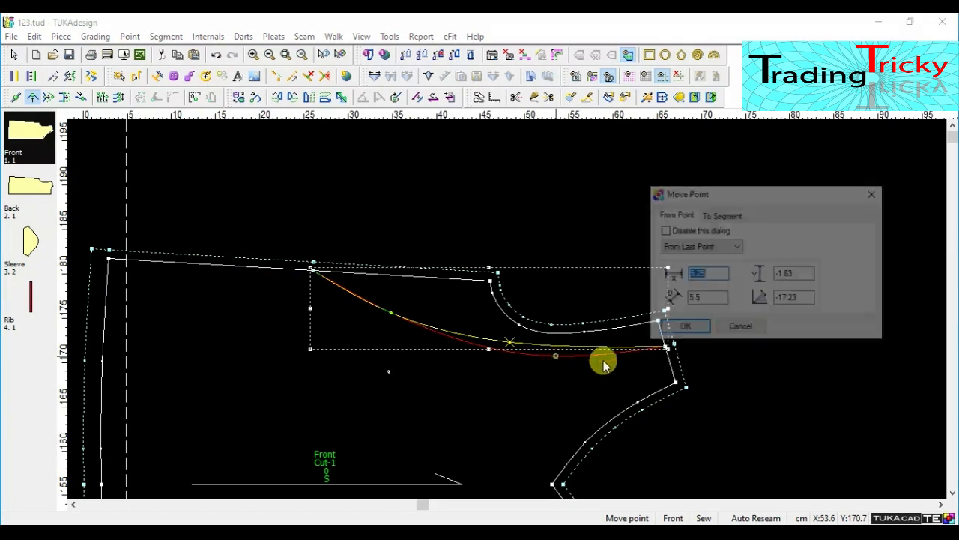
Step: Reshape the Front's internal curve by moving one point 5.5 cm at -17.23 degrees and the other 0.25 cm at -108.43 degrees
left_click(697, 328)
left_click_drag(391, 312, 391, 315)
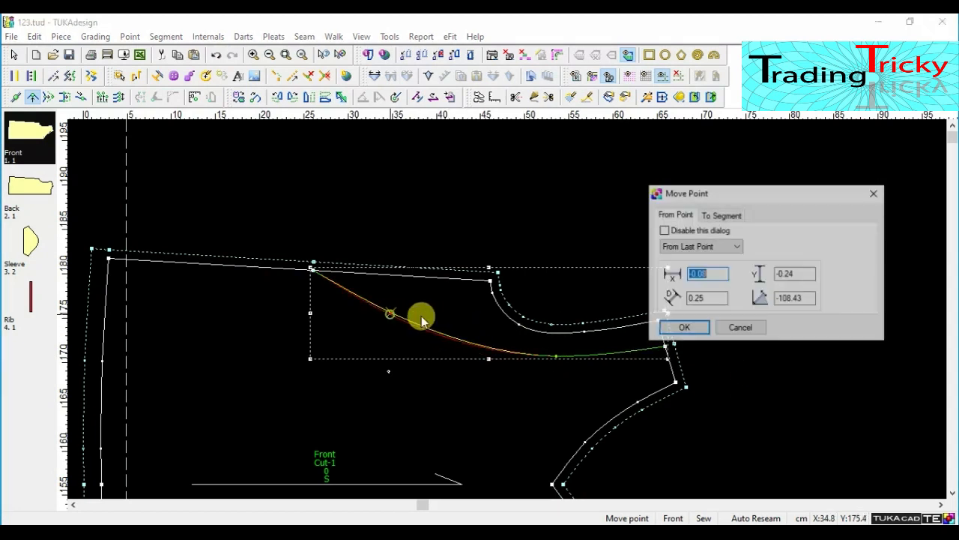
left_click(690, 332)
right_click(707, 208)
left_click(724, 226)
right_click(722, 211)
left_click(757, 220)
Step: Build a separate piece from the Front area between the internal curve and the armhole, and place it above the Front
left_click(683, 103)
left_click(465, 320)
right_click(557, 242)
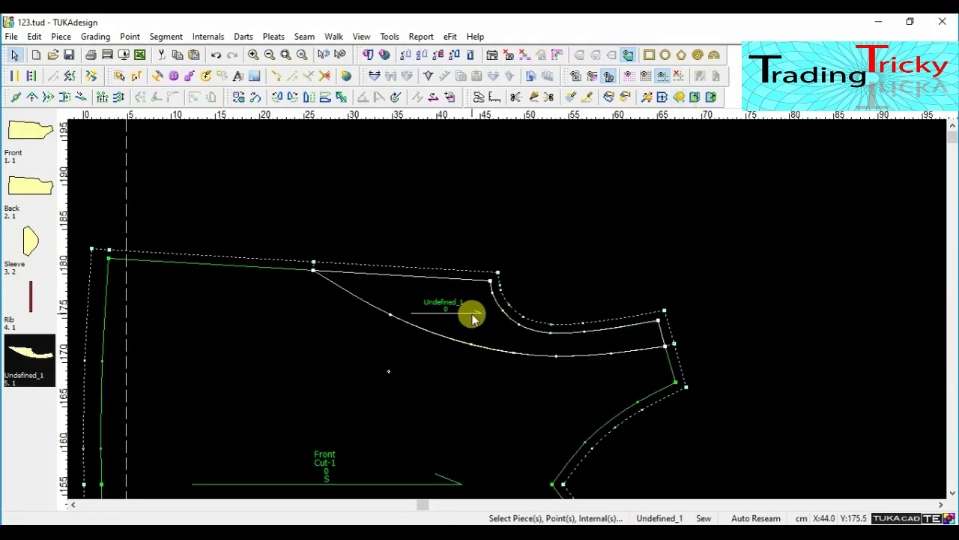
left_click_drag(473, 319, 625, 215)
Step: Add a seam allowance around the entire new piece, starting and ending at its underarm corner
left_click(491, 56)
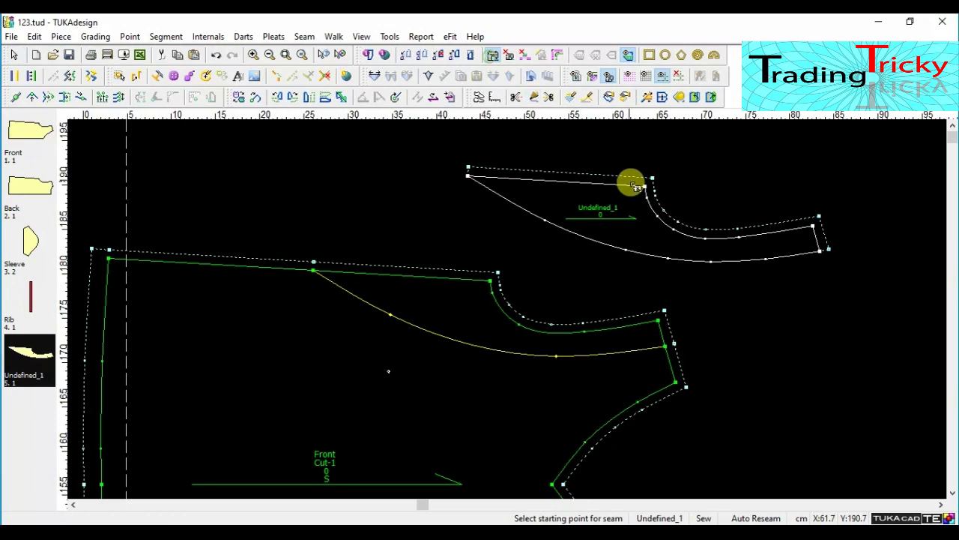
left_click(646, 186)
left_click(644, 187)
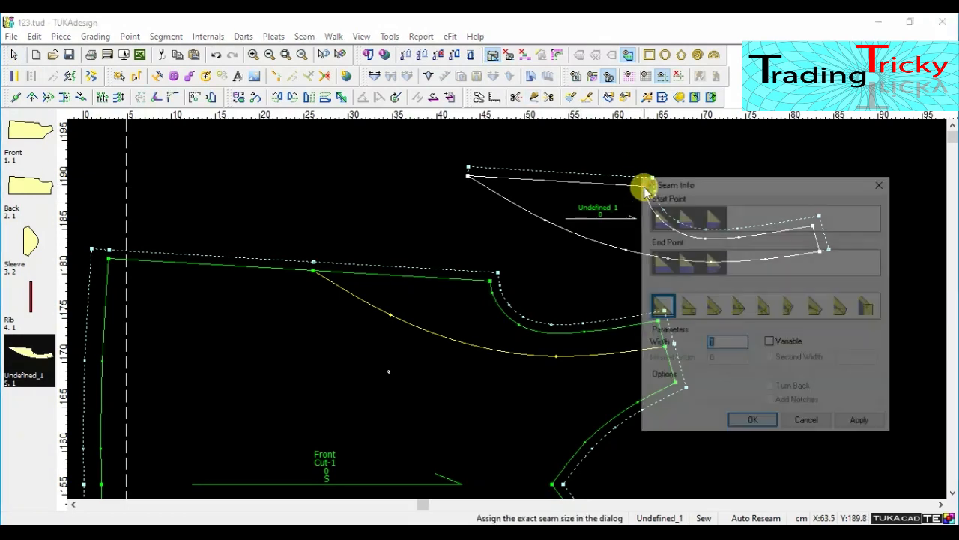
left_click(752, 423)
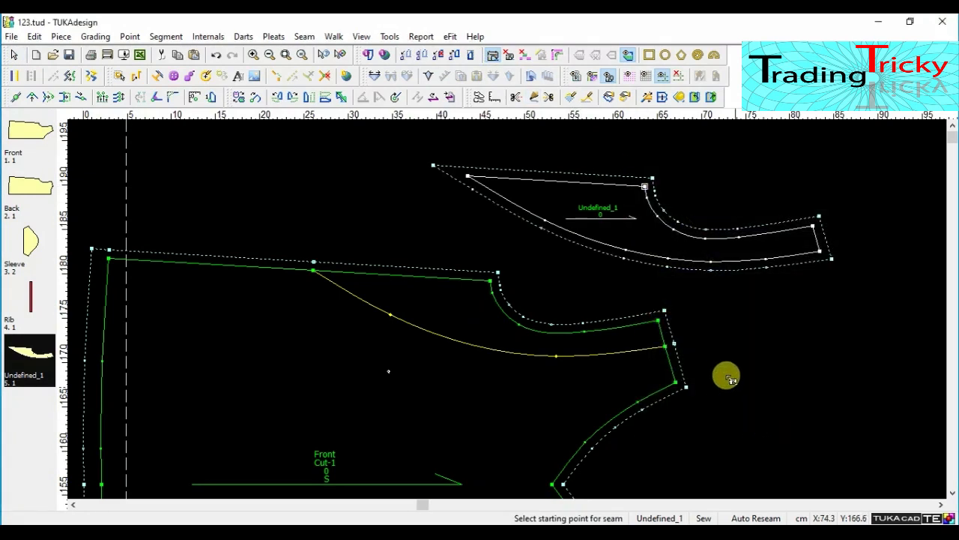
scroll(507, 313, "up", 4)
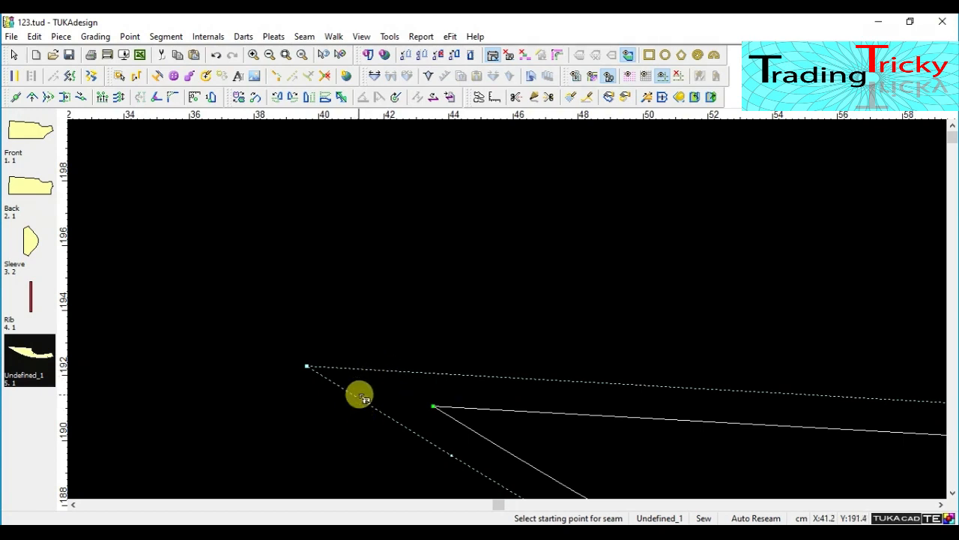
scroll(360, 395, "down", 6)
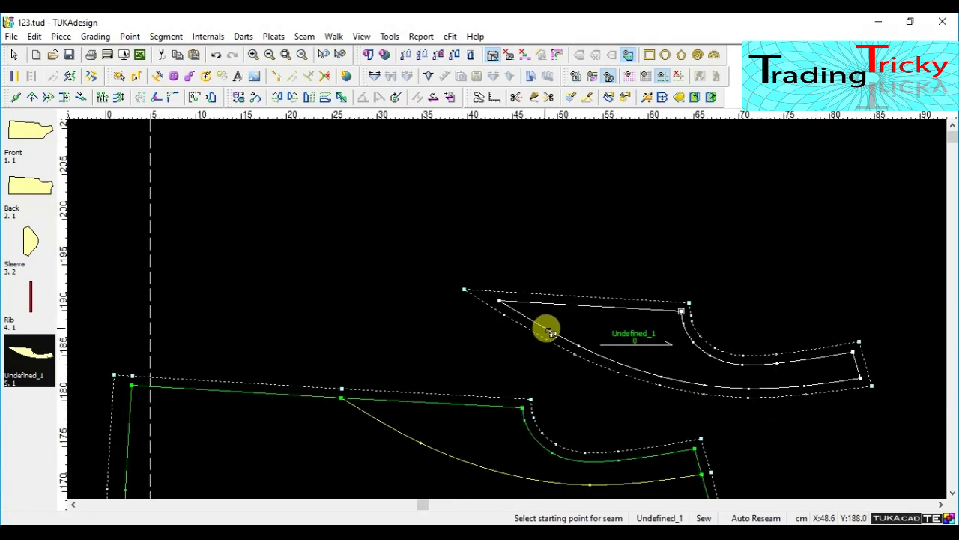
scroll(475, 285, "up", 3)
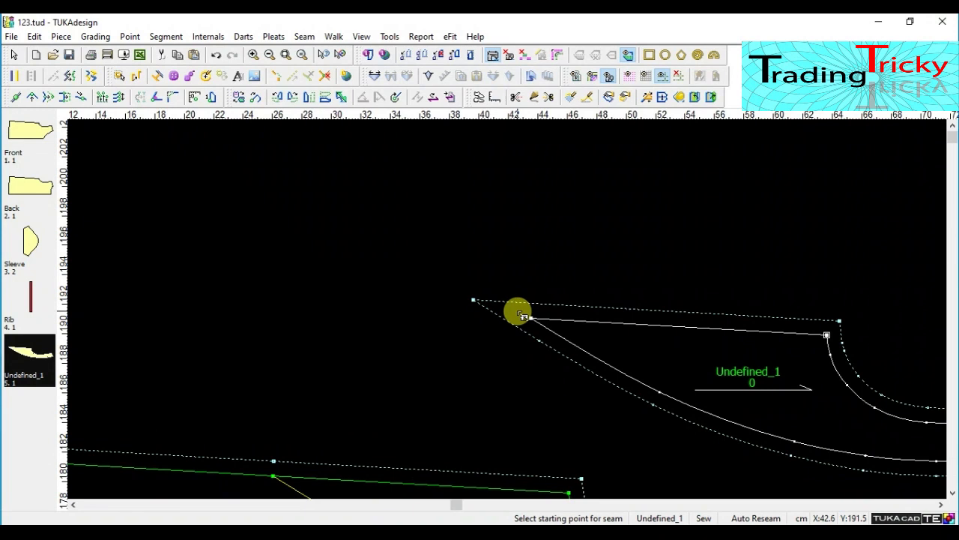
scroll(520, 315, "up", 1)
right_click(529, 235)
left_click(545, 248)
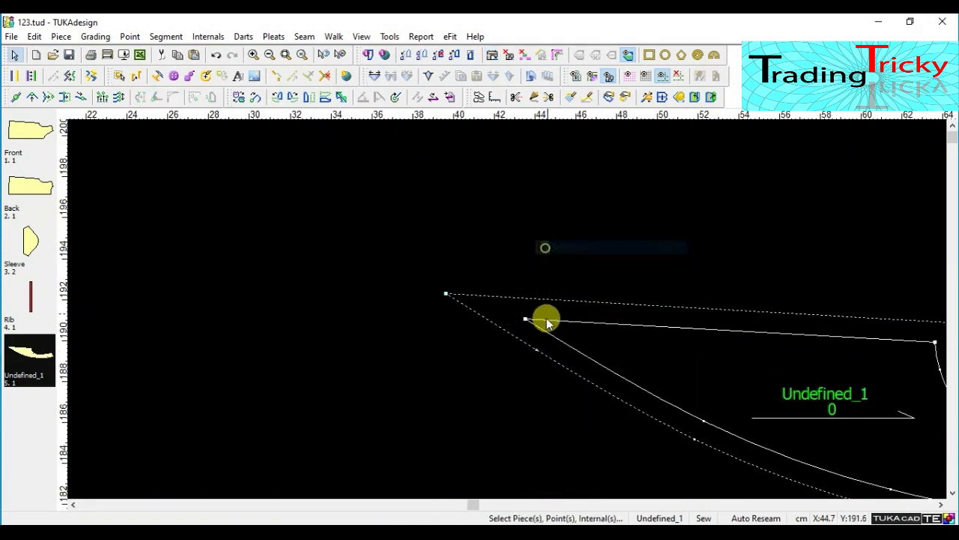
Step: Trim the seam allowance at the new piece's pointed tip with a manual seam angle between its two seam edges
scroll(546, 322, "up", 2)
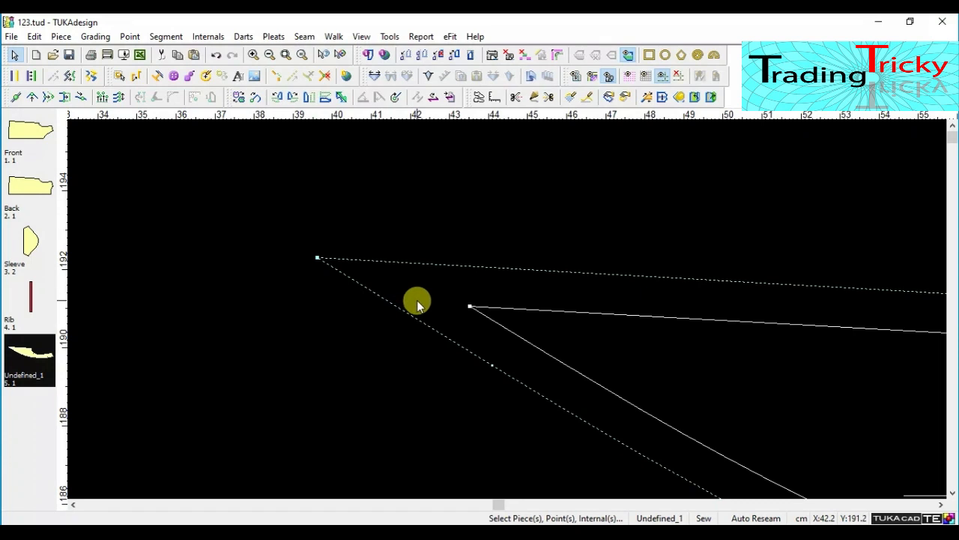
scroll(507, 310, "down", 1)
scroll(510, 310, "up", 1)
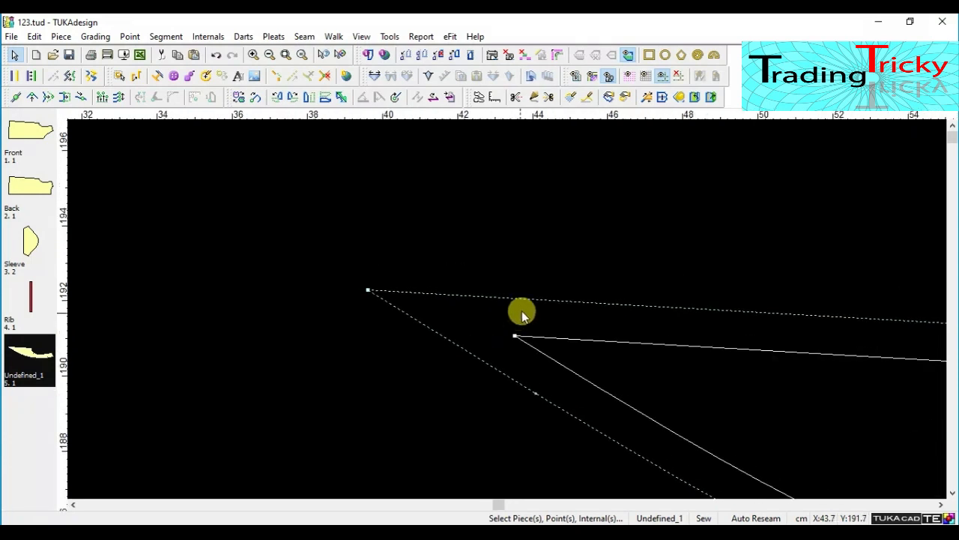
scroll(518, 288, "up", 1)
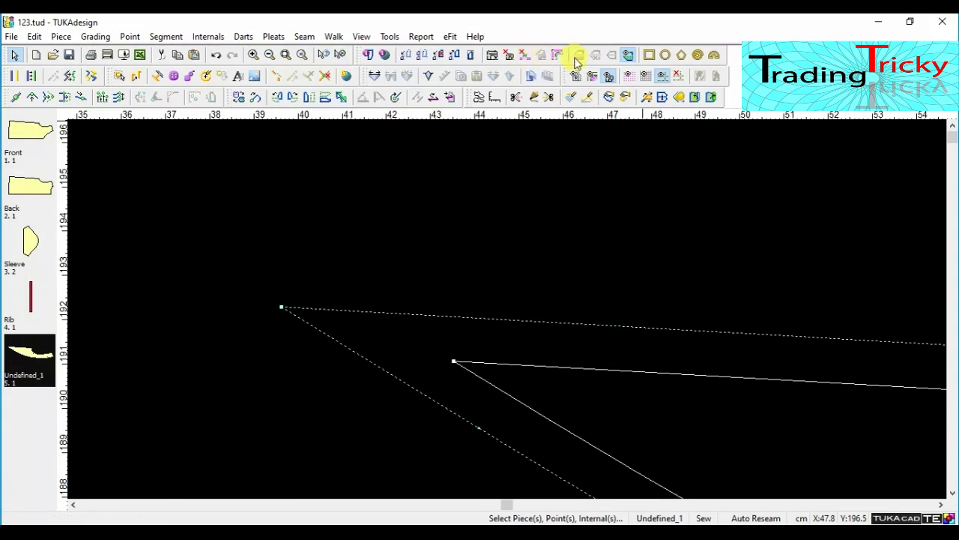
left_click(453, 362)
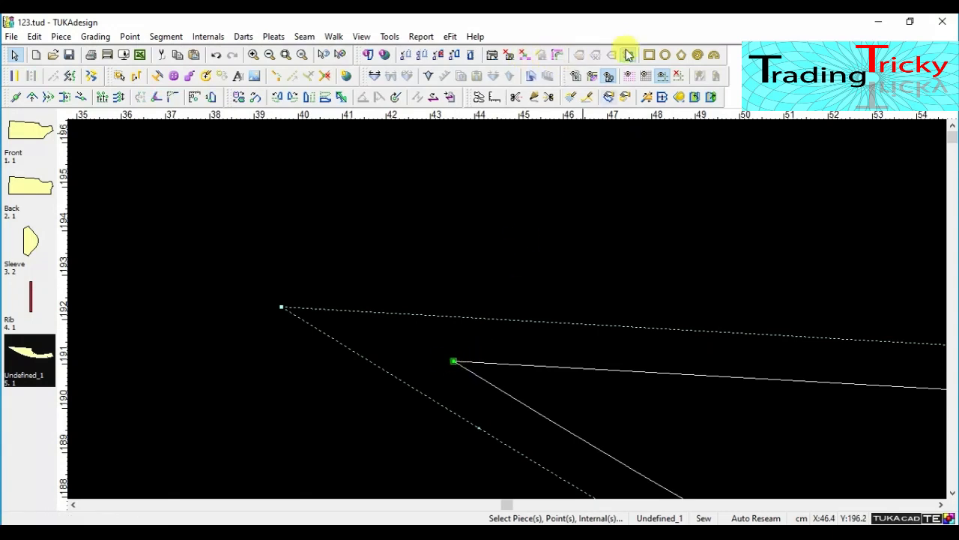
left_click(558, 56)
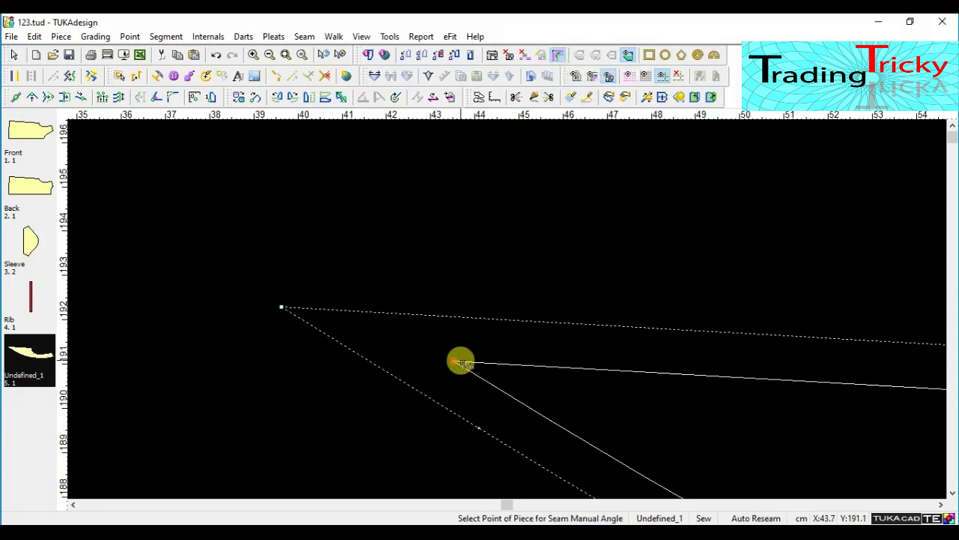
left_click(455, 363)
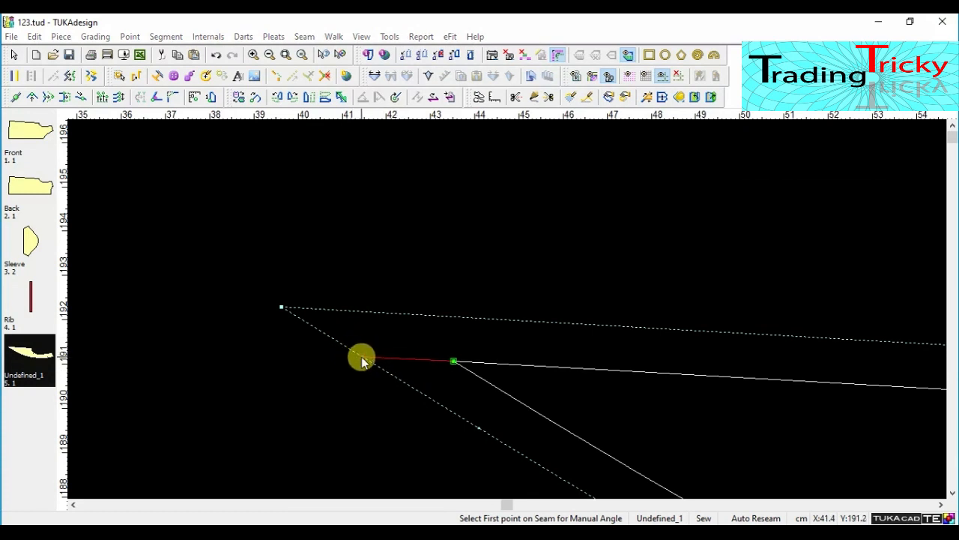
left_click(364, 358)
left_click(859, 210)
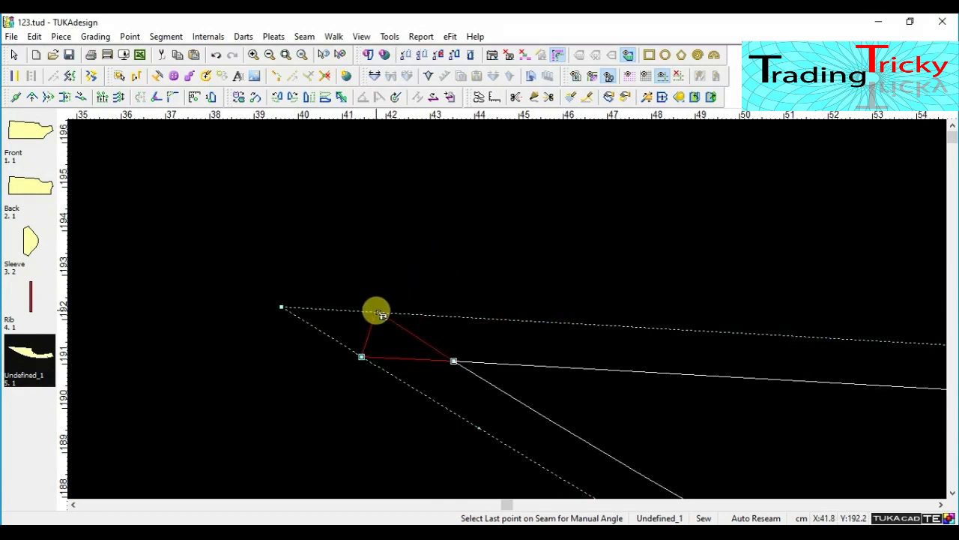
left_click(377, 312)
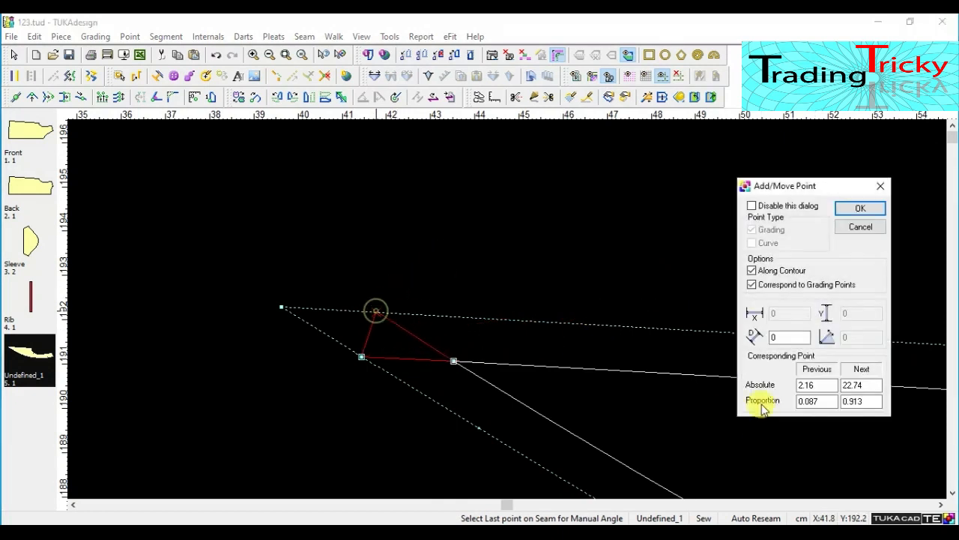
left_click(859, 208)
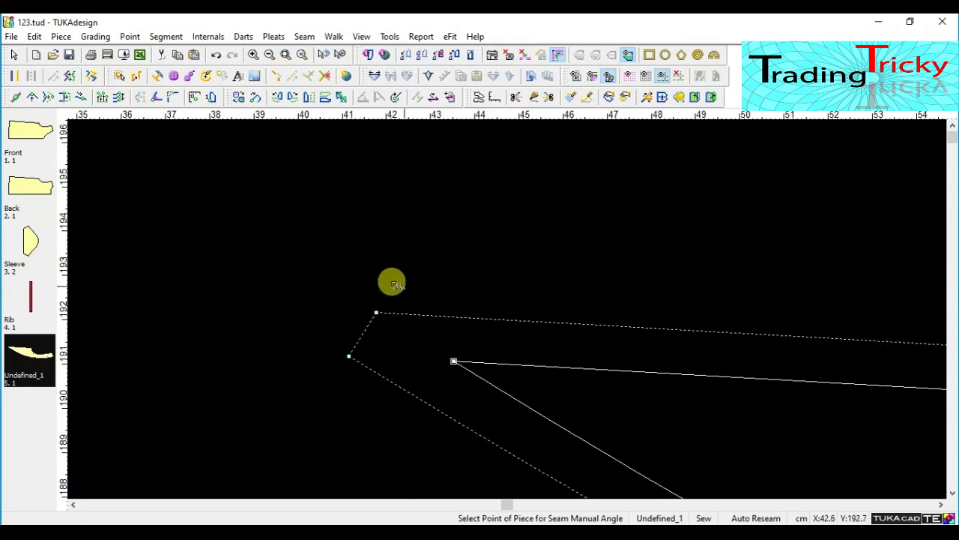
scroll(507, 308, "down", 6)
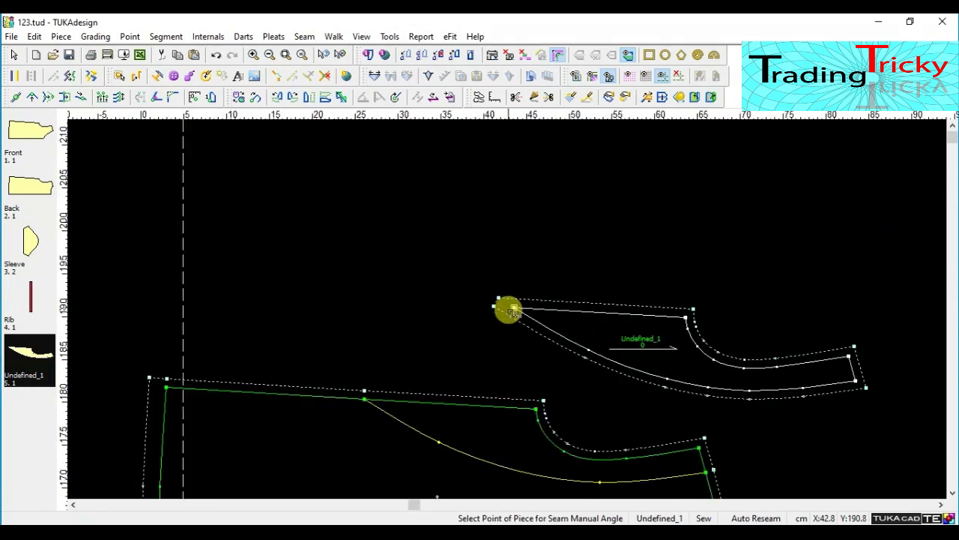
Step: Undo the manual seam corner and remove the new piece together with the Front's internal curve
right_click(557, 193)
left_click(592, 215)
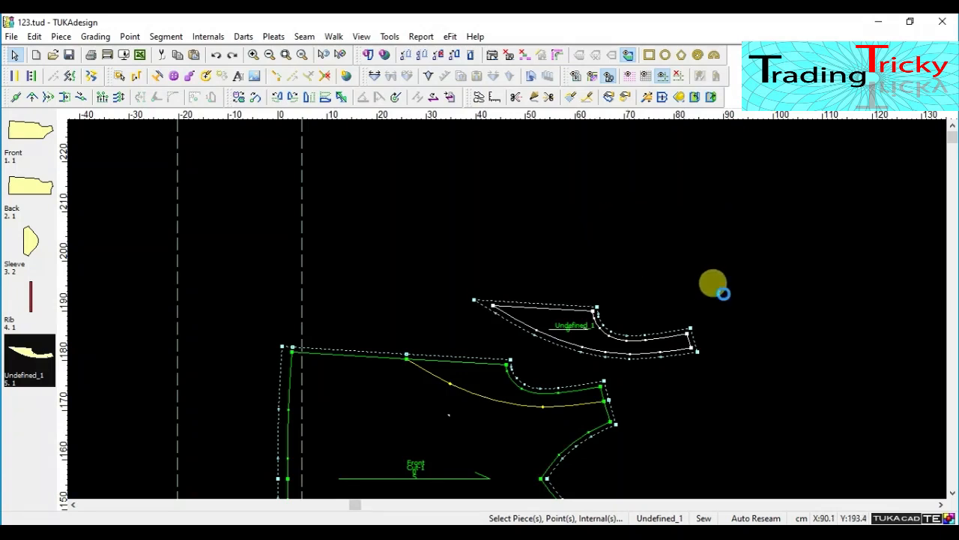
key("Delete")
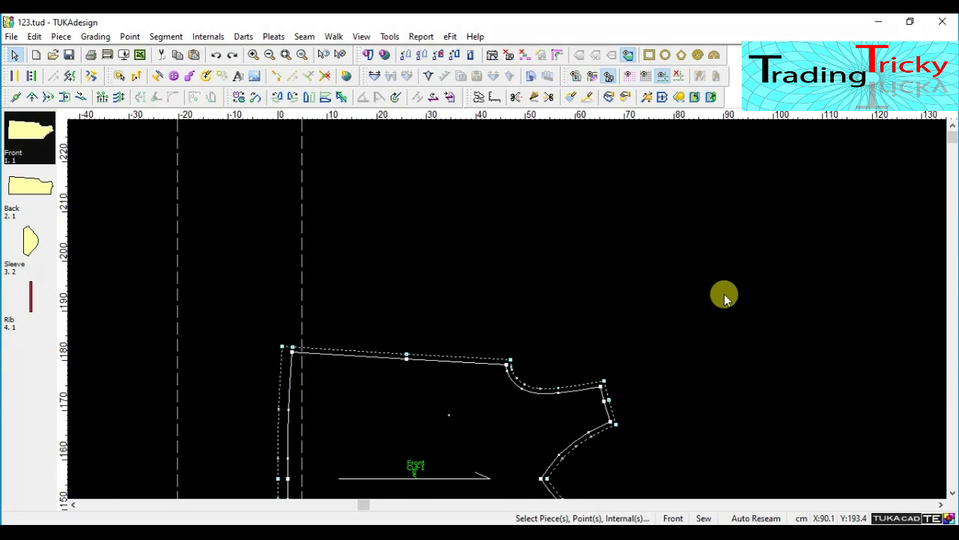
Step: Apply the style name 123 to all pieces through the global piece information
scroll(510, 307, "down", 6)
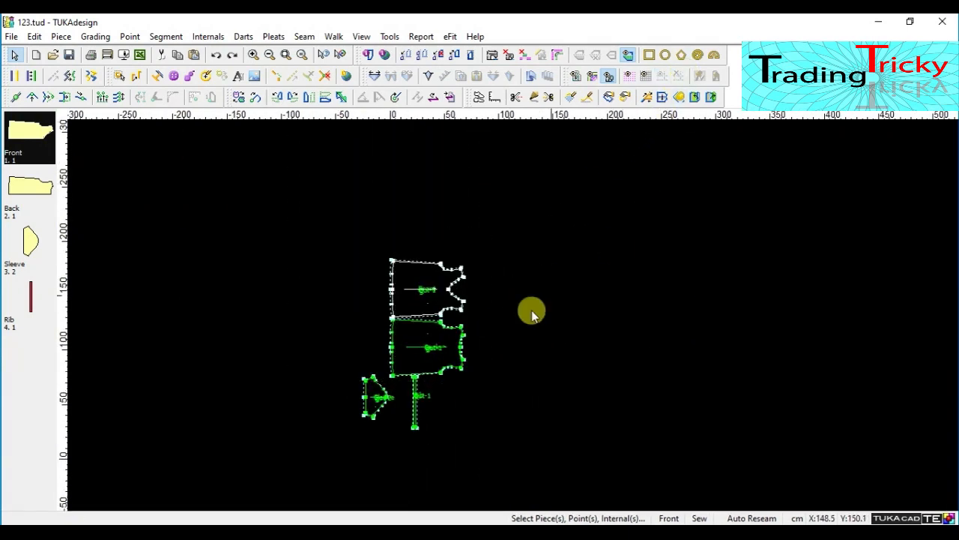
scroll(515, 312, "up", 3)
scroll(539, 299, "up", 2)
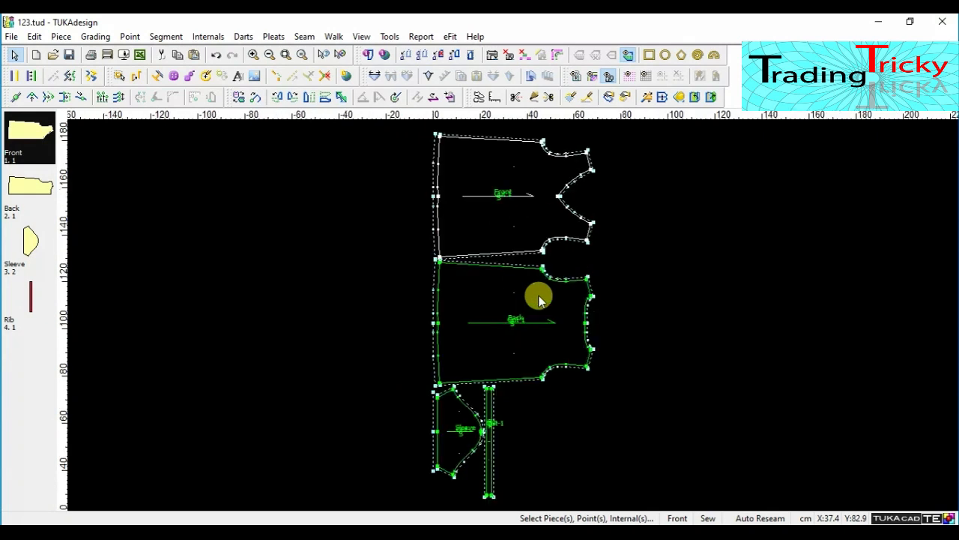
scroll(516, 247, "up", 2)
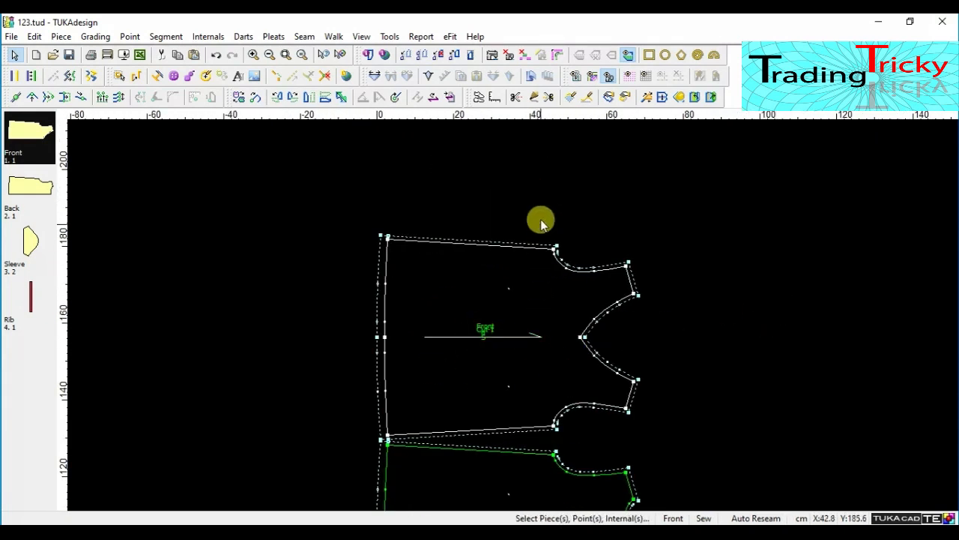
scroll(470, 330, "up", 2)
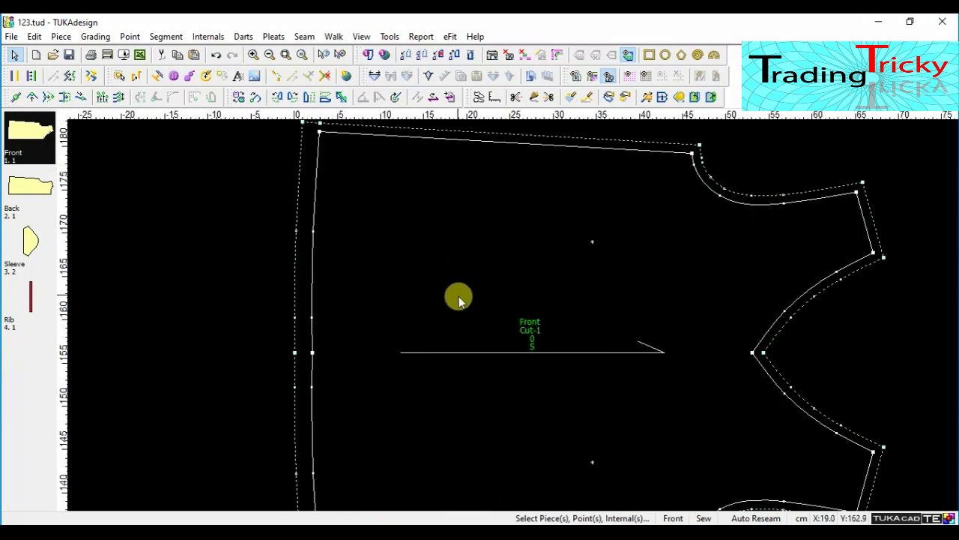
left_click(585, 353)
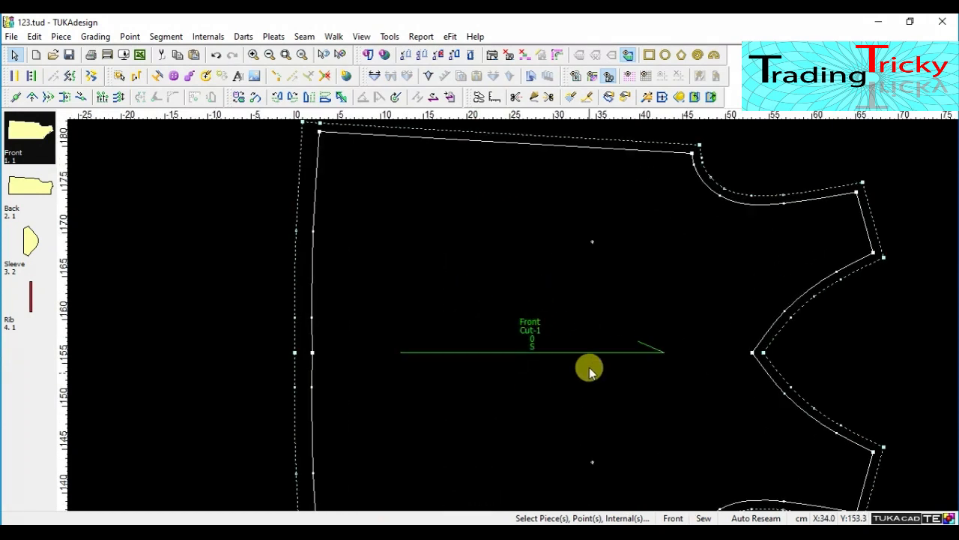
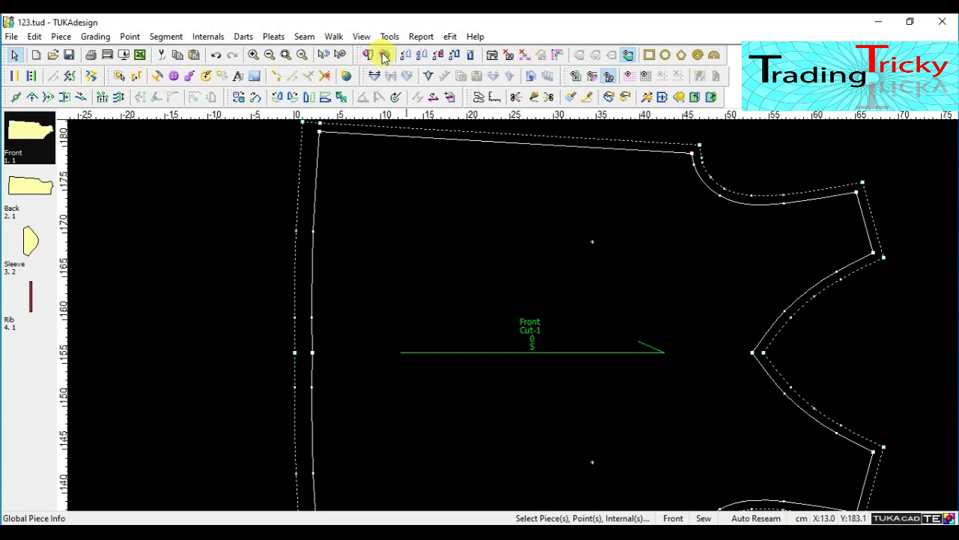
left_click(61, 38)
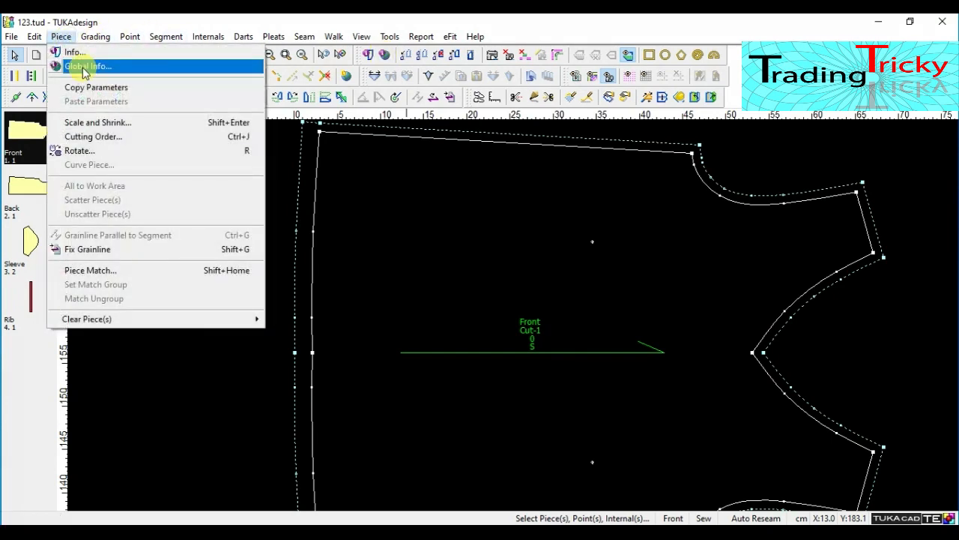
left_click(85, 68)
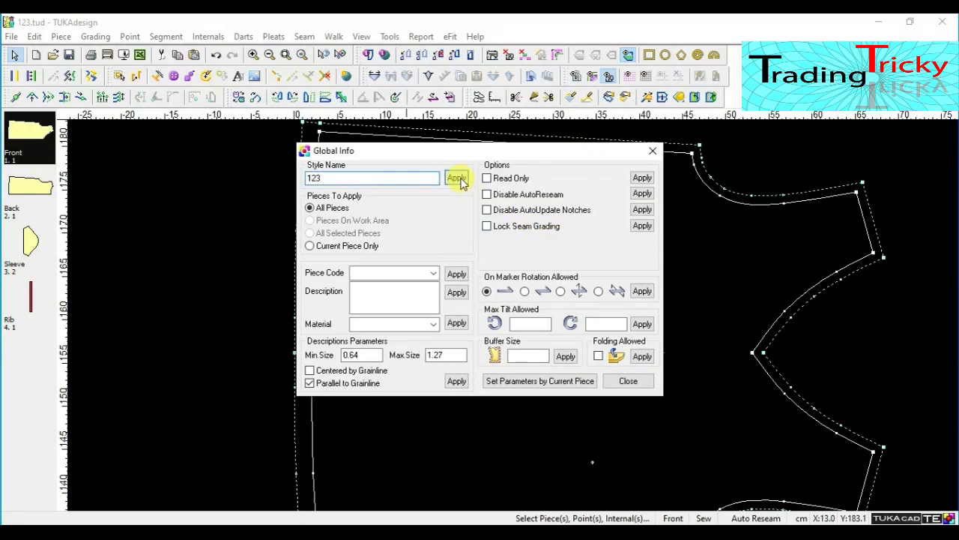
left_click(650, 152)
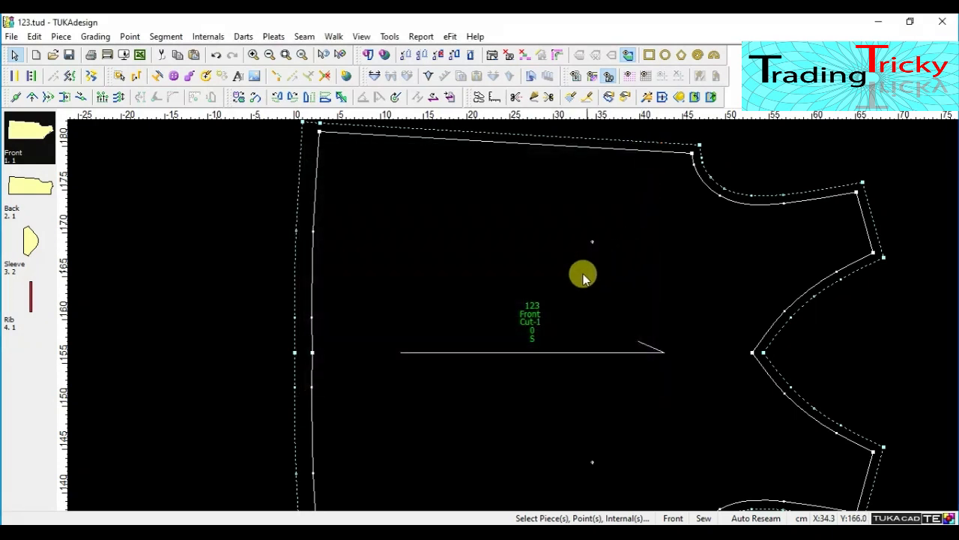
Step: Change the style name to "H&M- 123" and apply it to all pieces
scroll(514, 315, "up", 2)
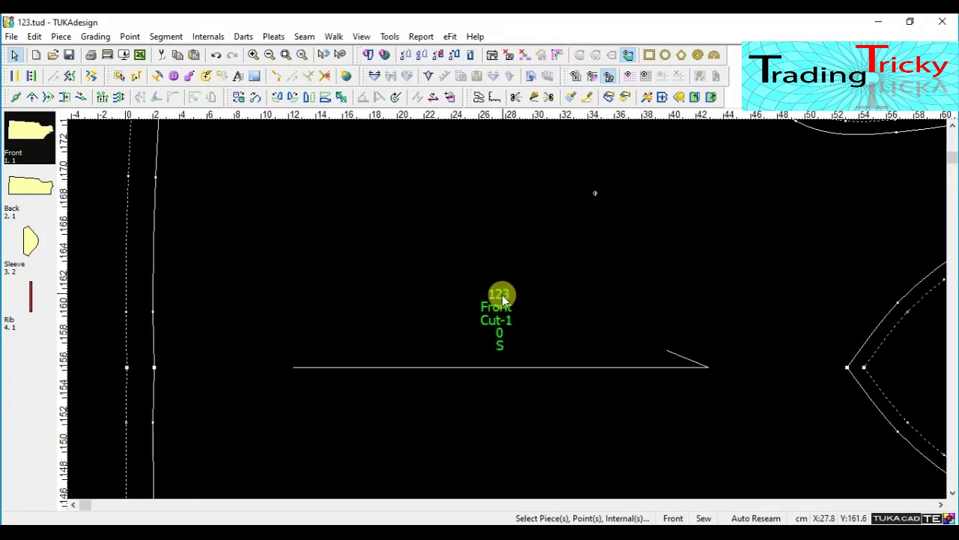
scroll(502, 296, "down", 3)
scroll(508, 313, "up", 4)
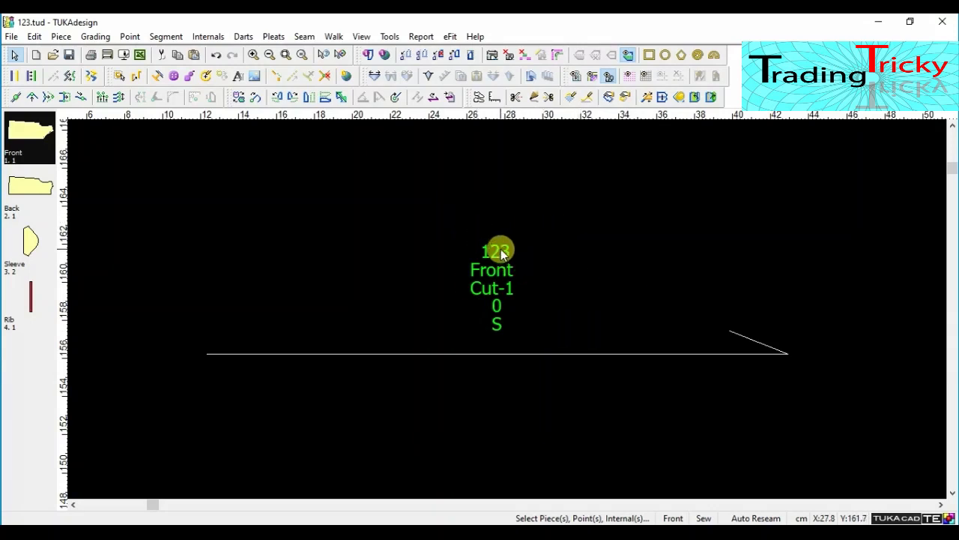
left_click(385, 56)
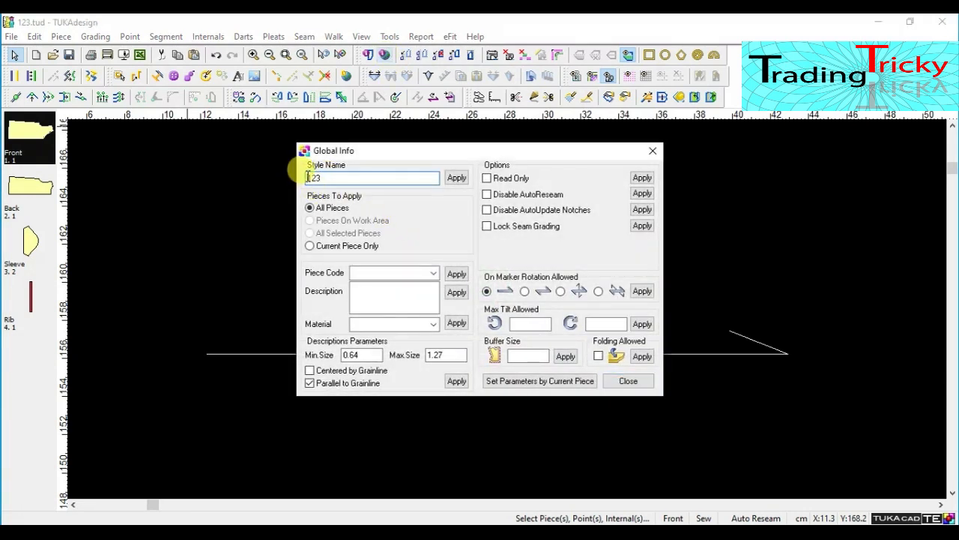
type("H&M-")
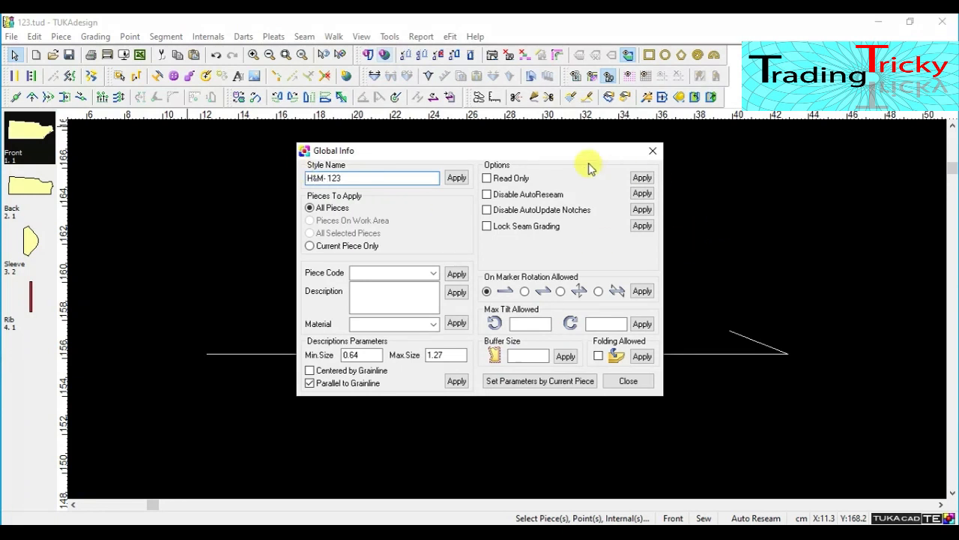
left_click(459, 183)
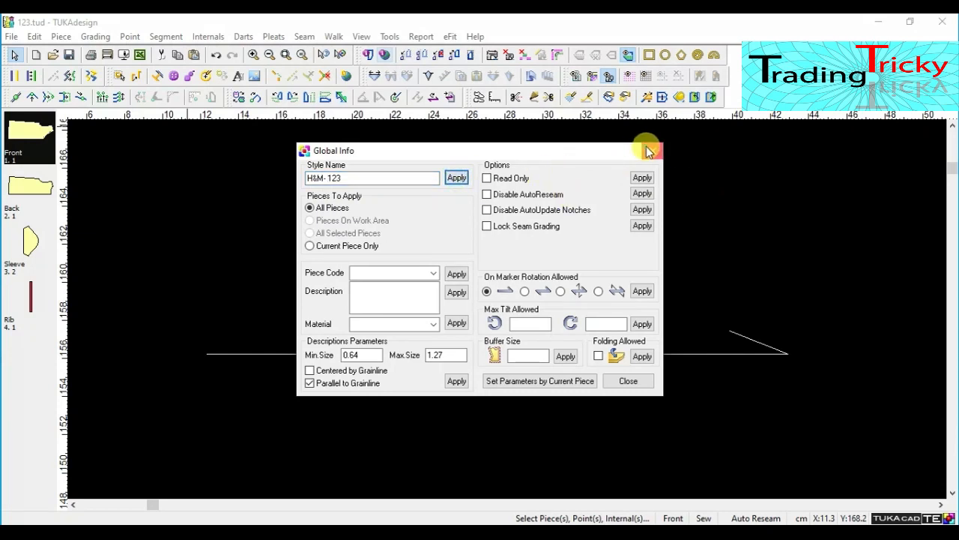
Step: Close the global piece information and examine the style name in the Front piece's label
left_click(653, 151)
scroll(449, 331, "up", 4)
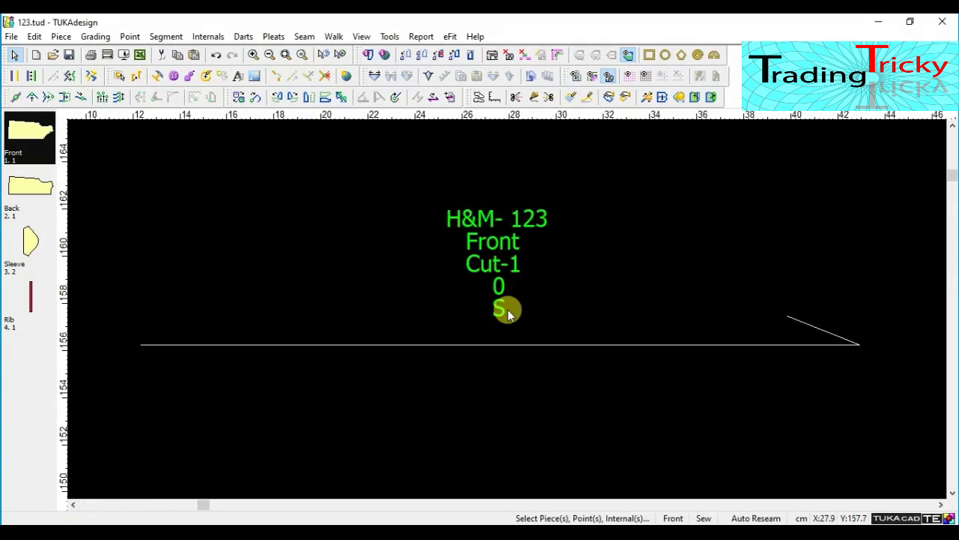
scroll(508, 310, "down", 3)
scroll(507, 311, "down", 3)
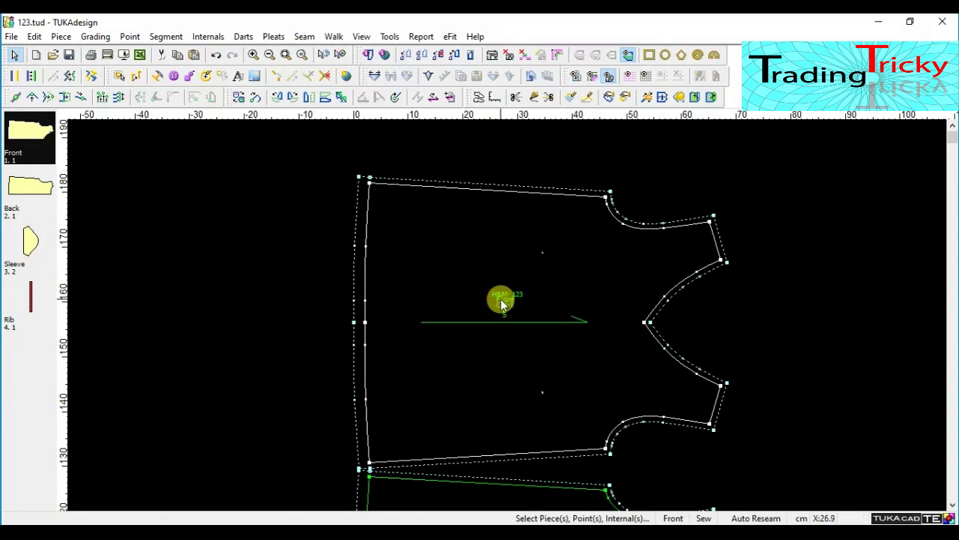
scroll(502, 303, "up", 2)
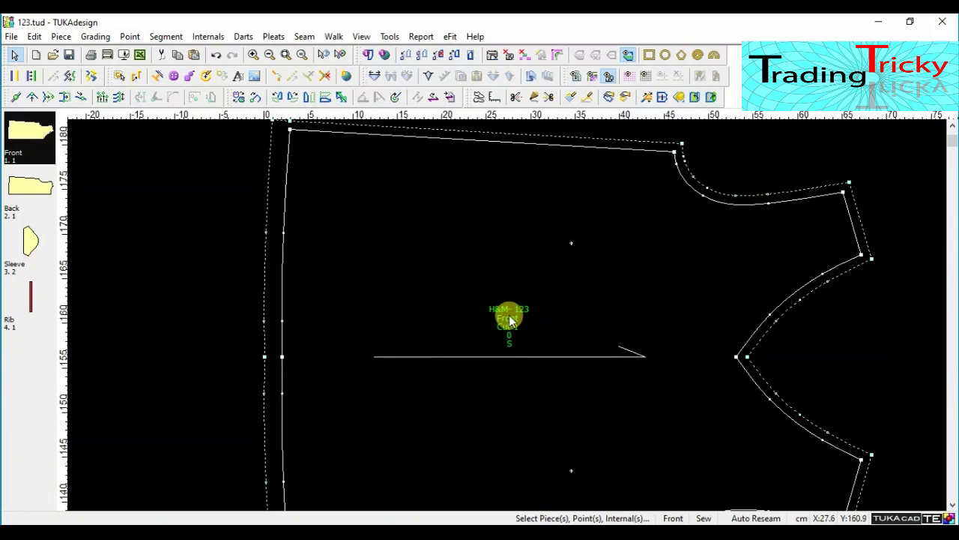
scroll(509, 318, "down", 2)
scroll(507, 315, "up", 3)
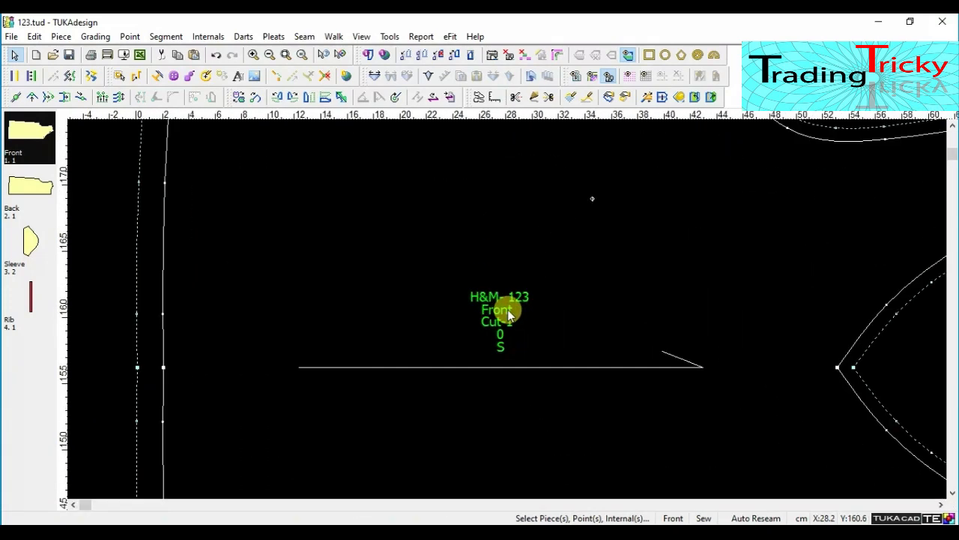
scroll(507, 317, "down", 2)
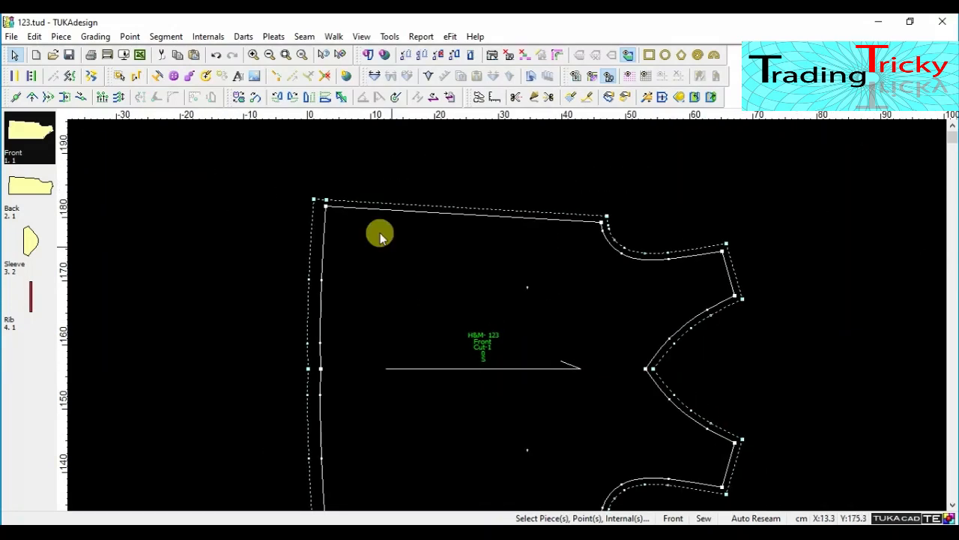
Step: Remove the "H&M-" prefix from the style name, apply 123 to all pieces and close the global piece information
left_click(384, 55)
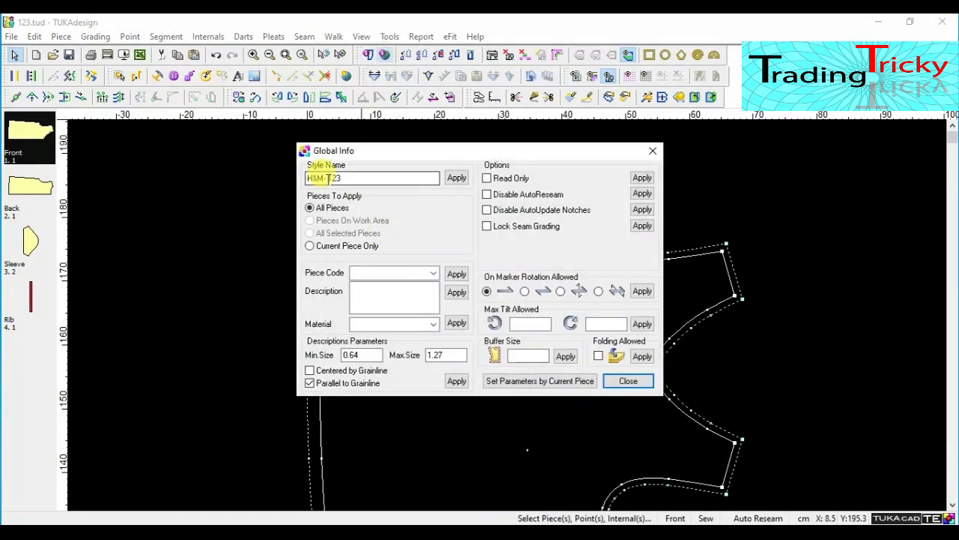
left_click_drag(327, 178, 189, 136)
left_click(457, 178)
left_click(650, 154)
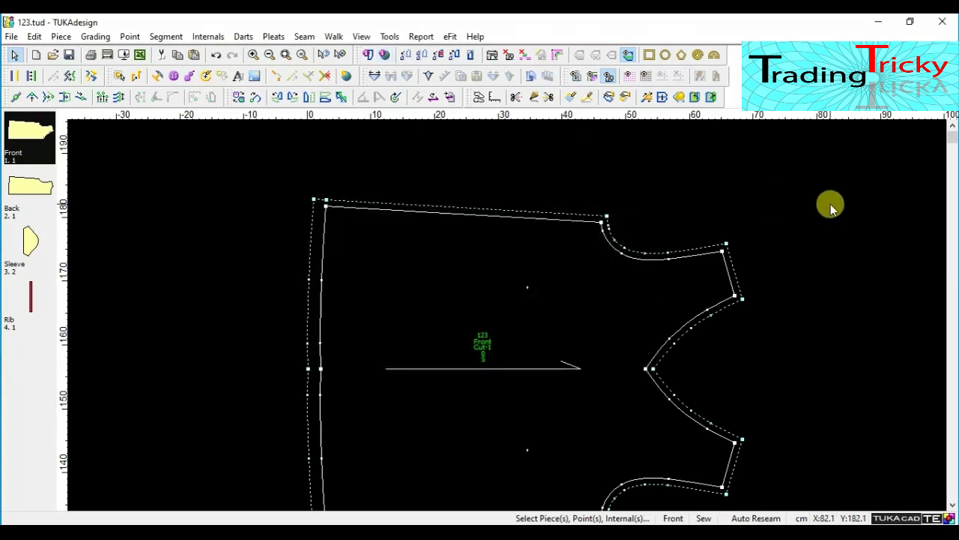
scroll(510, 321, "down", 4)
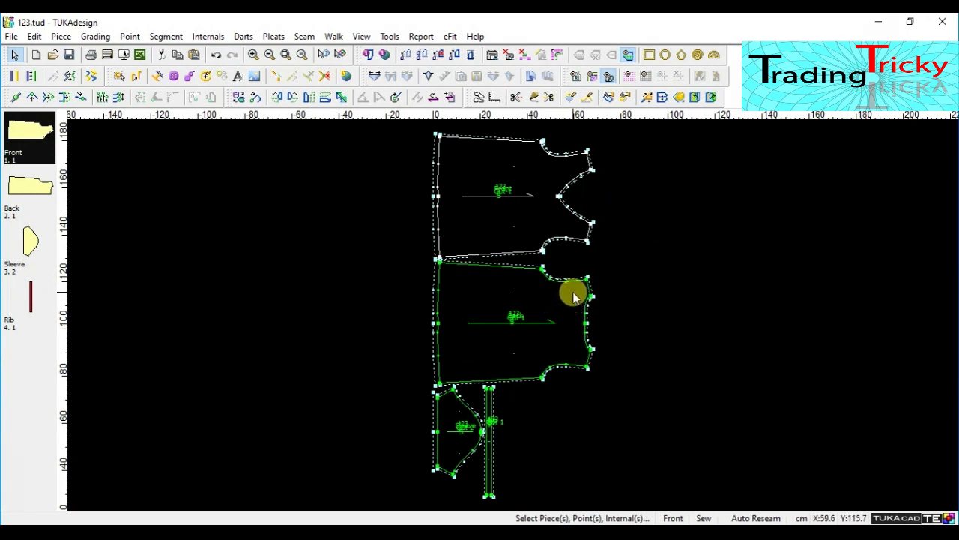
scroll(513, 320, "up", 1)
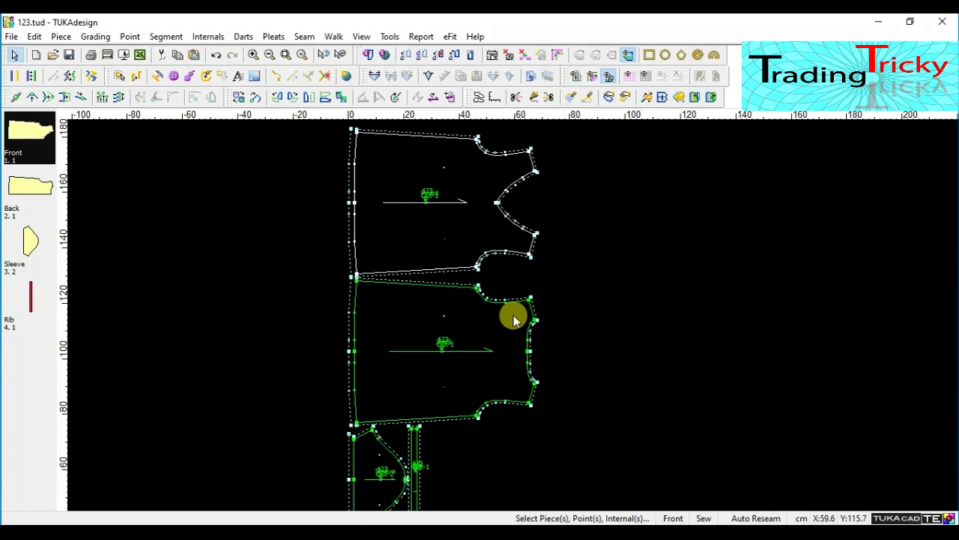
scroll(514, 320, "down", 1)
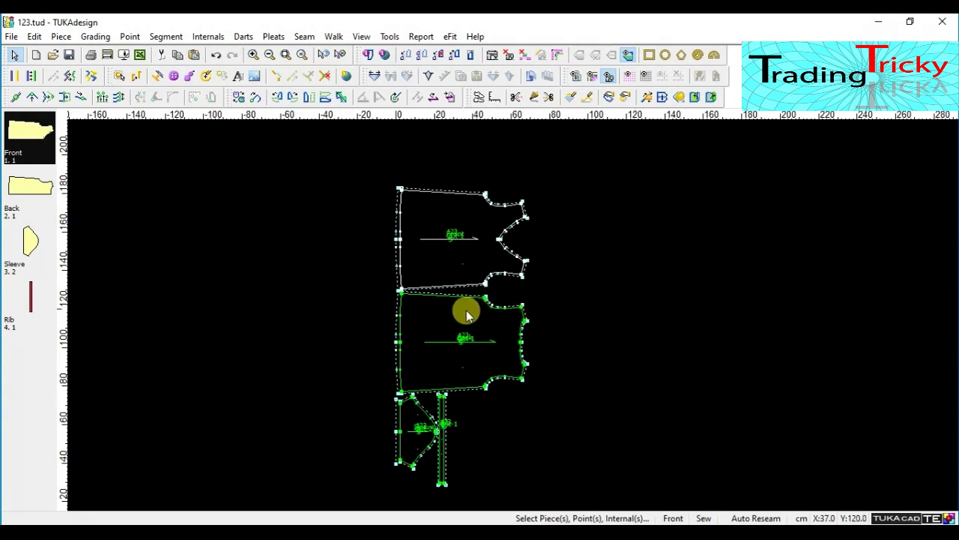
scroll(514, 321, "down", 1)
scroll(514, 317, "up", 2)
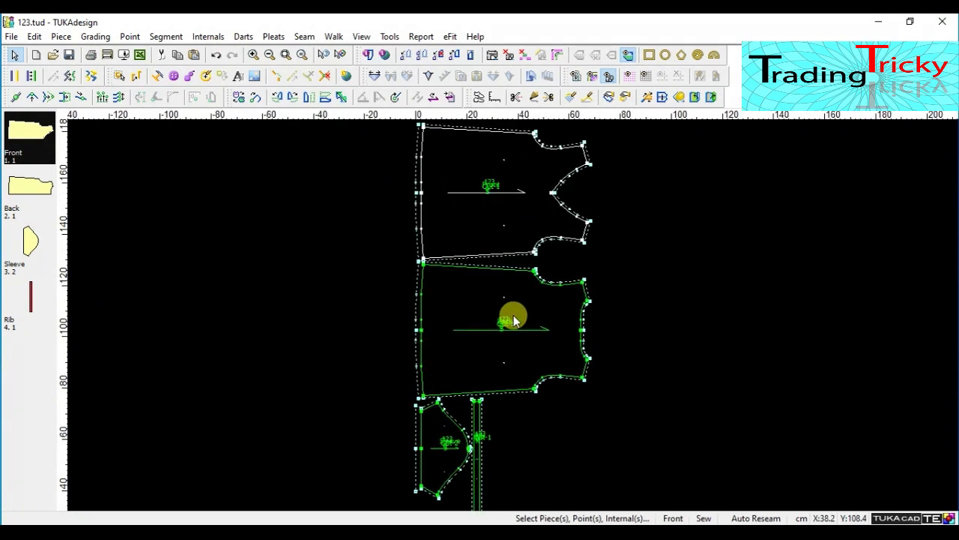
scroll(509, 315, "down", 1)
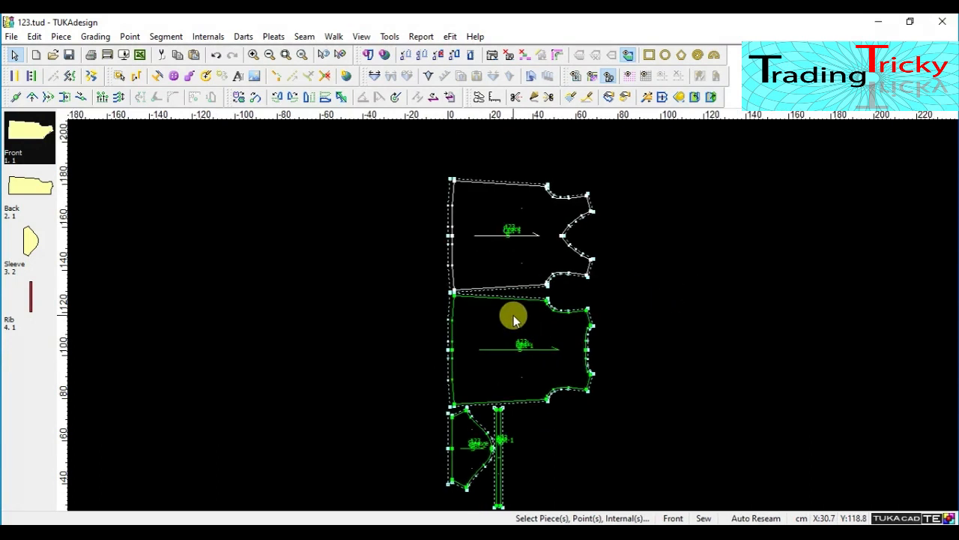
scroll(227, 221, "down", 3)
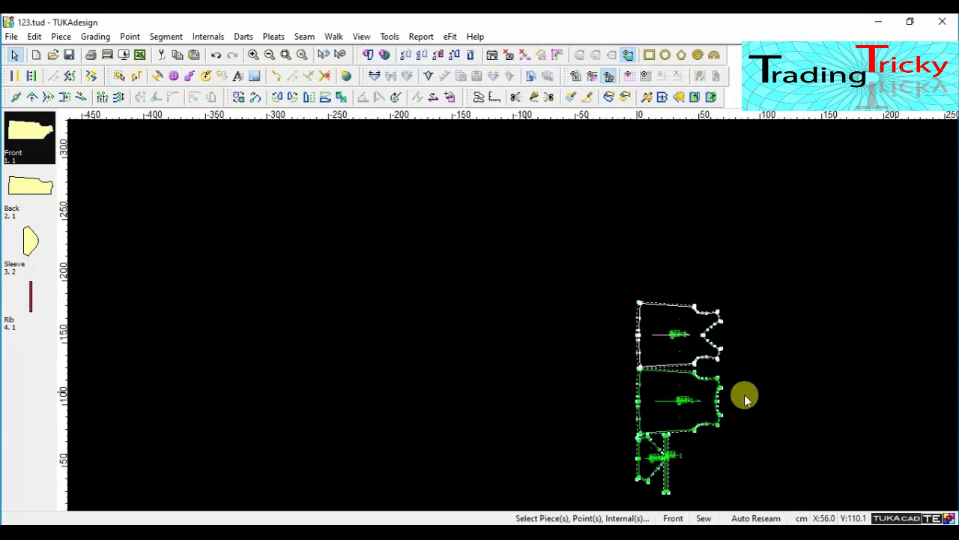
scroll(741, 398, "up", 2)
scroll(514, 321, "up", 1)
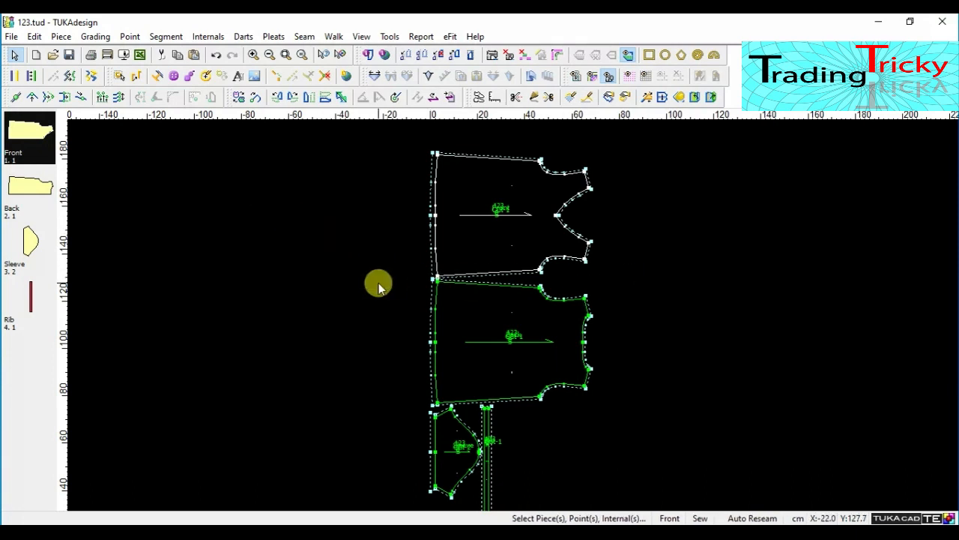
left_click(639, 291)
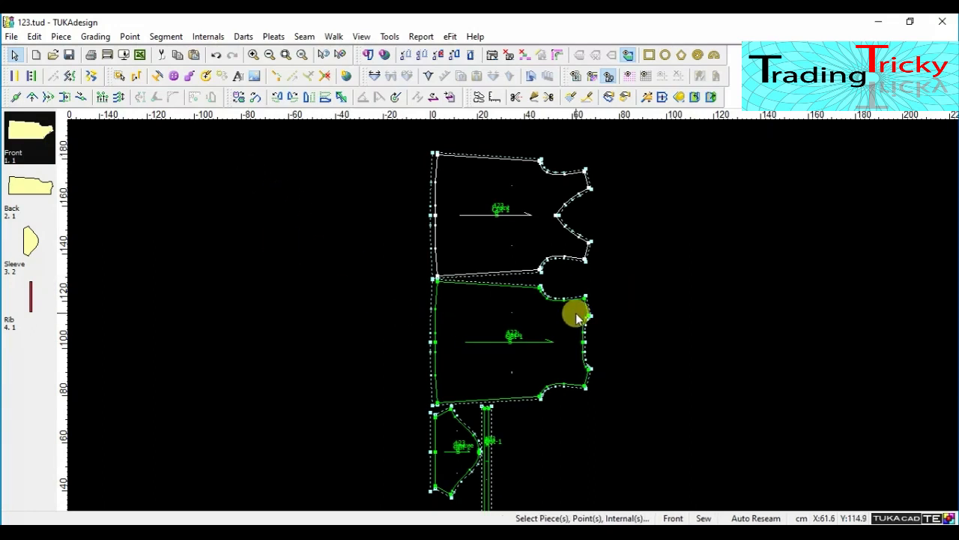
scroll(576, 312, "down", 1)
scroll(514, 315, "up", 1)
Step: Rename the base size as M in the grading size list and check it in the Front piece's label
left_click(95, 36)
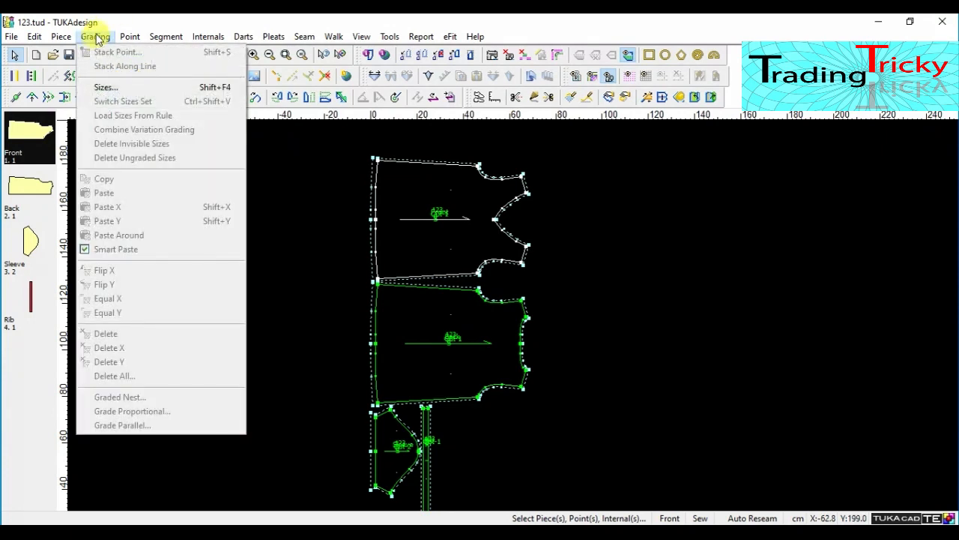
left_click(102, 87)
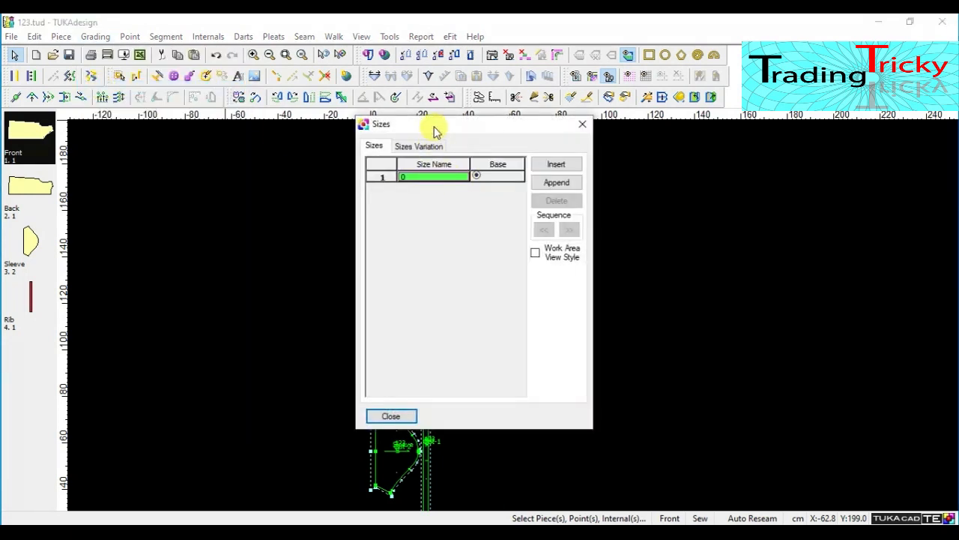
left_click_drag(433, 127, 755, 195)
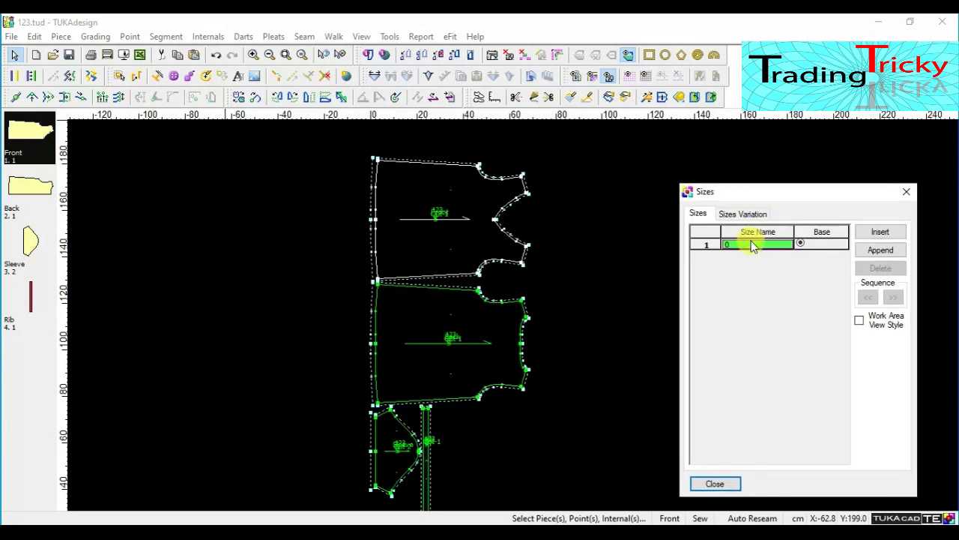
type("M")
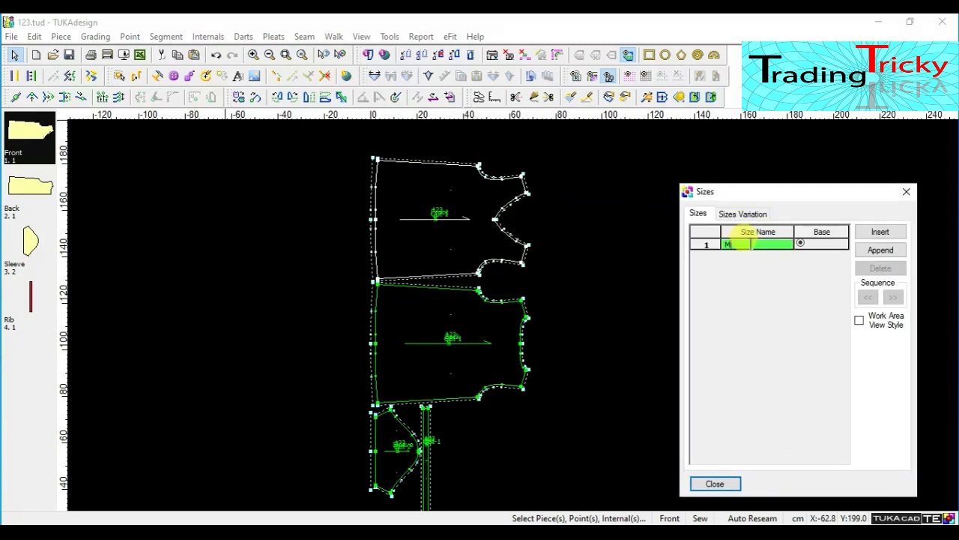
left_click(716, 484)
scroll(514, 317, "up", 5)
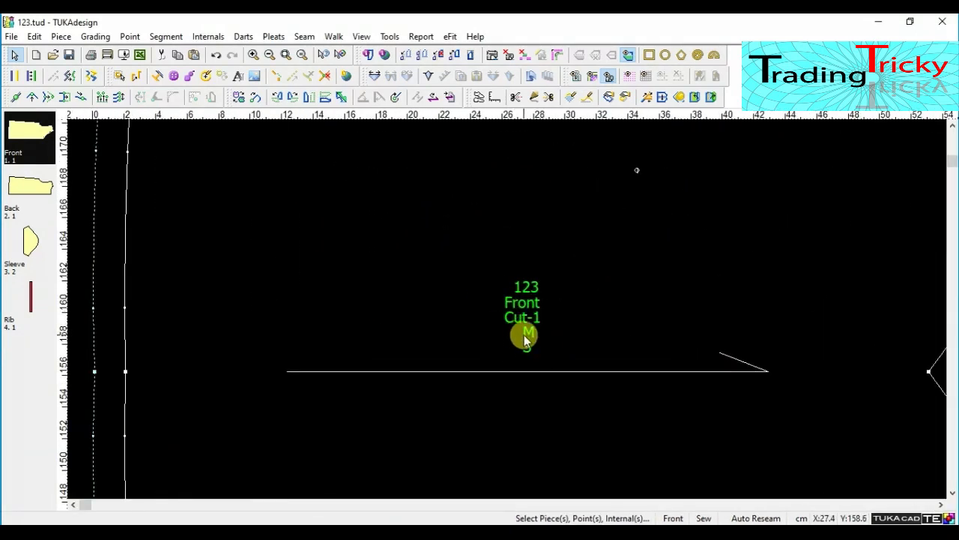
Step: Insert a new size named S above the base size M in the grading size list
left_click(96, 36)
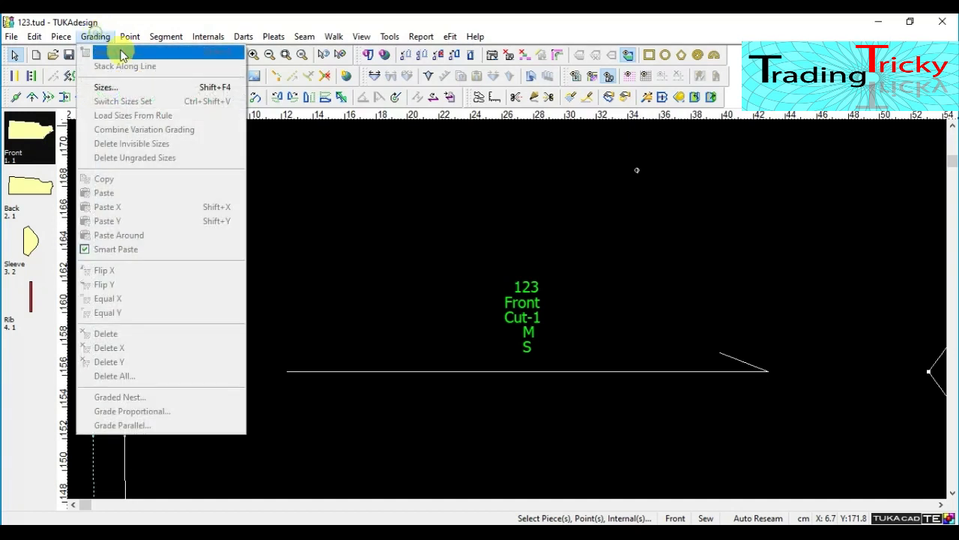
left_click(101, 87)
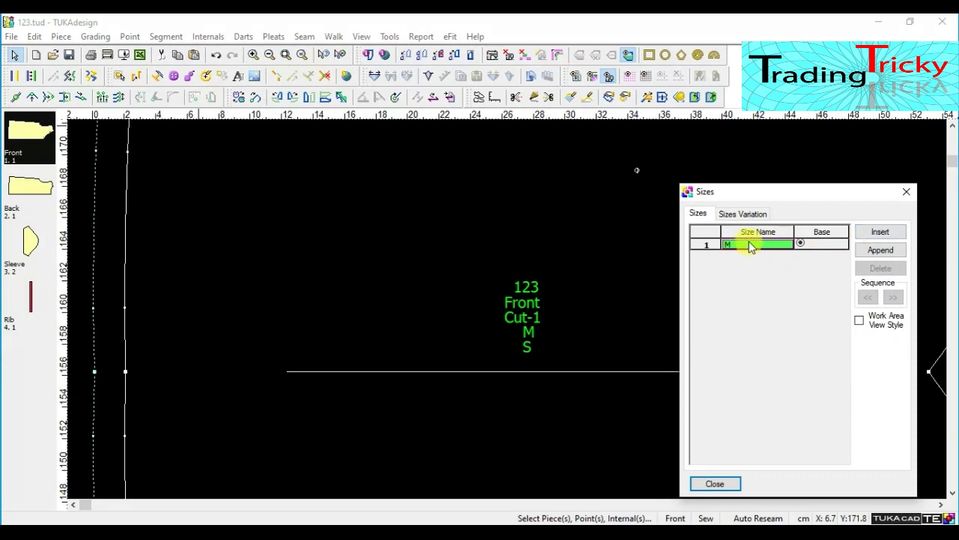
left_click(877, 230)
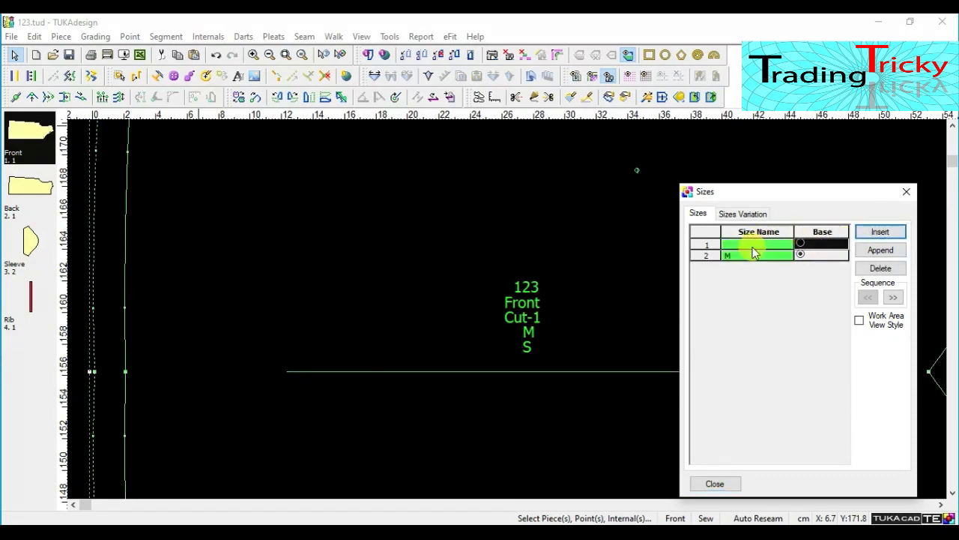
type("S")
key("Return")
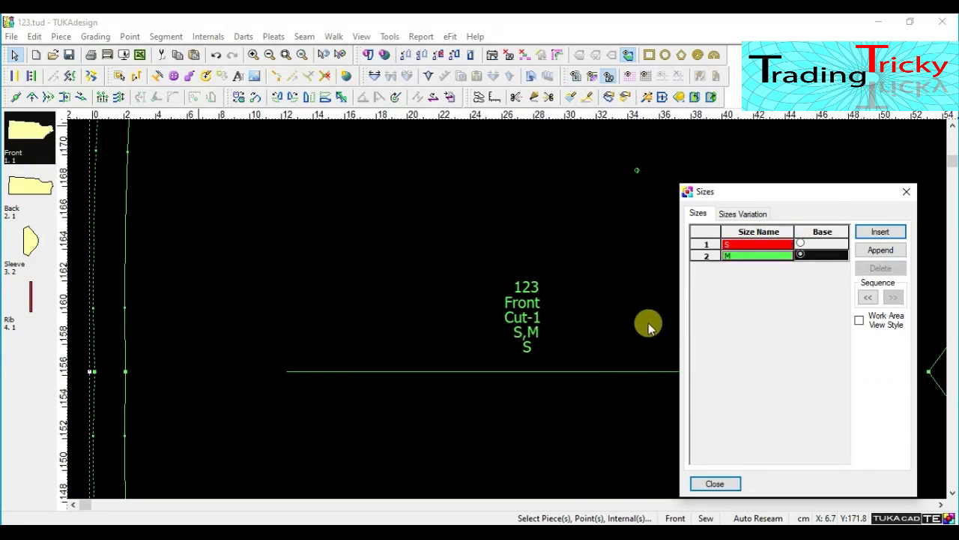
Step: Append the sizes L and XL below M in the grading size list
left_click(882, 252)
left_click(753, 271)
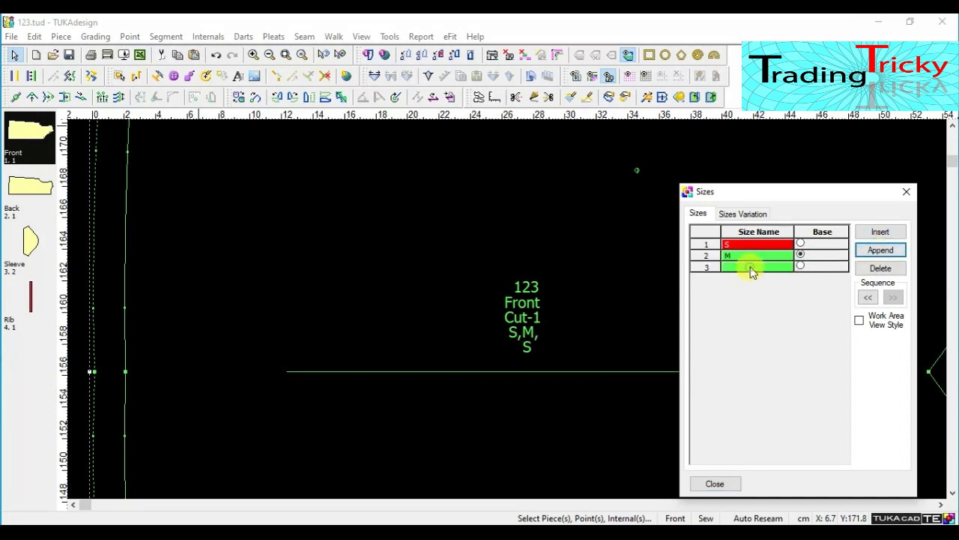
type("L")
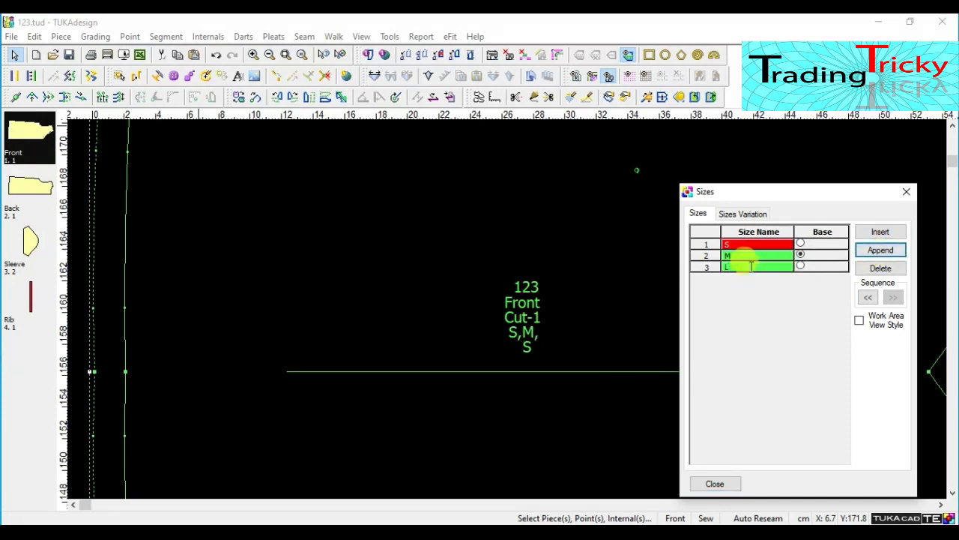
left_click(881, 250)
left_click(768, 278)
type("XL")
Step: Append a fifth size named XXL to the size list and delete it again
left_click(881, 254)
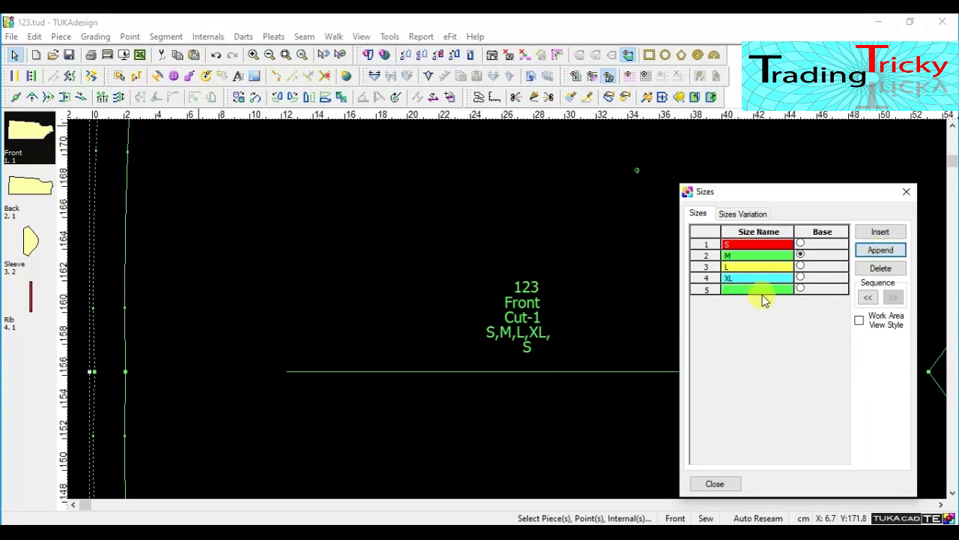
left_click(761, 291)
type("XXL")
left_click(734, 338)
left_click(747, 265)
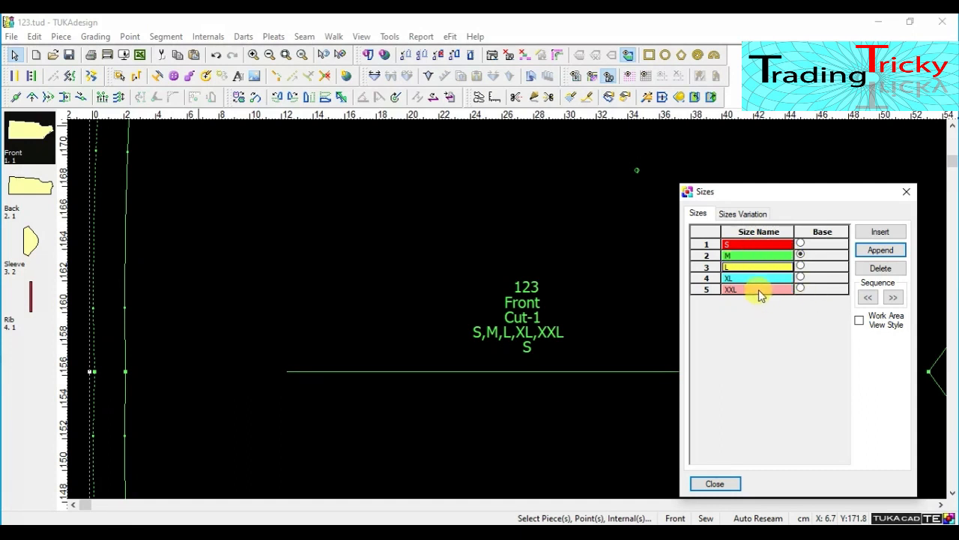
left_click(759, 289)
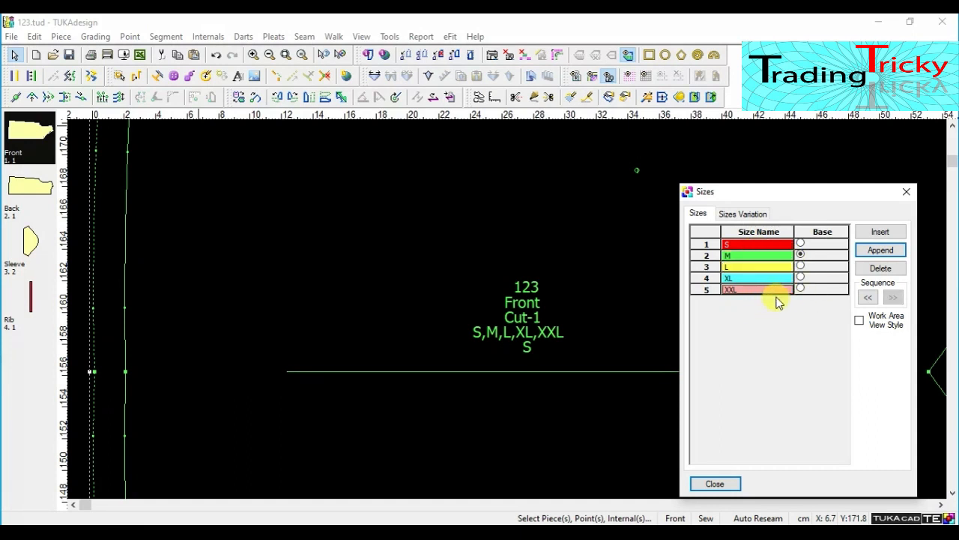
left_click(881, 267)
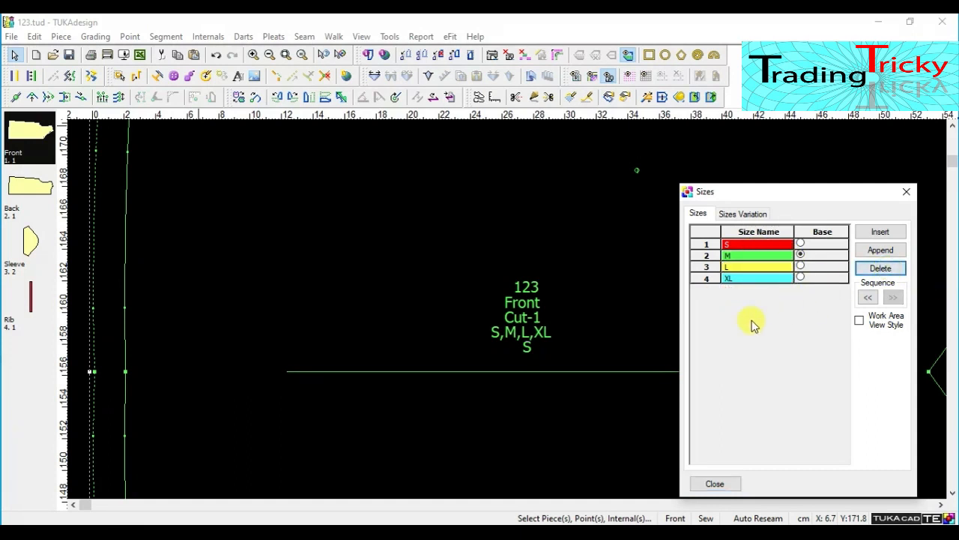
Step: Append size XXL below XL in the size list and close the list
left_click(745, 279)
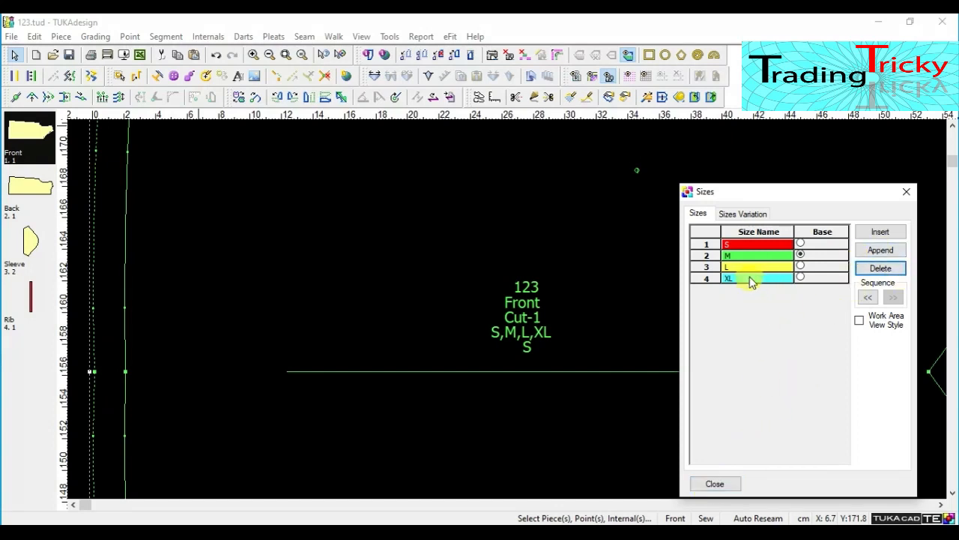
left_click(881, 249)
left_click(757, 290)
type("XXL")
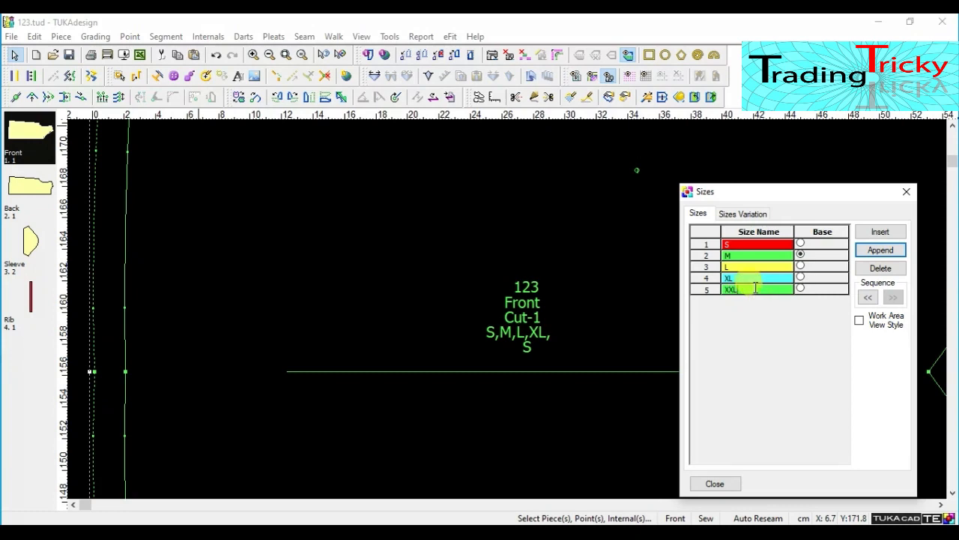
left_click(714, 484)
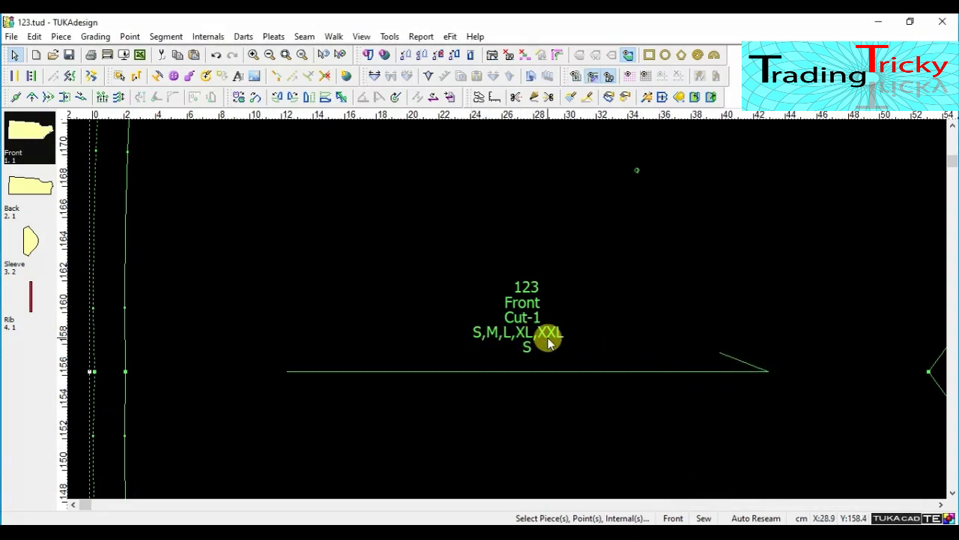
scroll(508, 315, "down", 5)
scroll(508, 315, "up", 1)
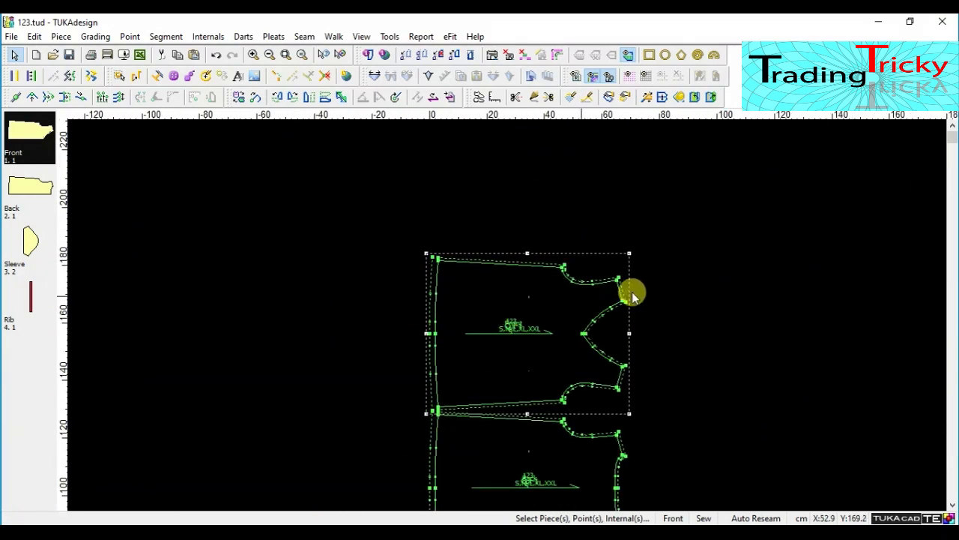
scroll(520, 300, "down", 2)
scroll(514, 317, "up", 2)
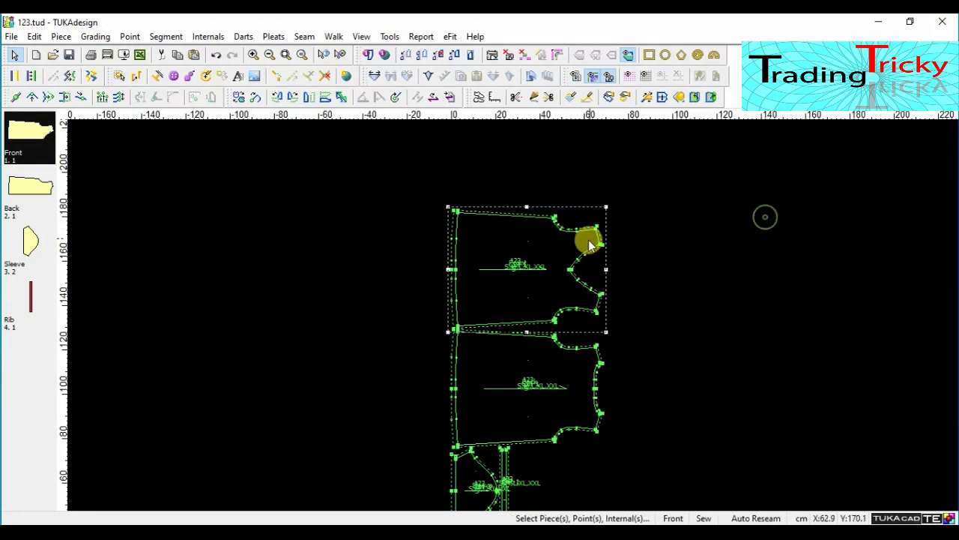
Step: Hide the seam contours on the pattern pieces
scroll(592, 235, "up", 2)
scroll(514, 317, "up", 1)
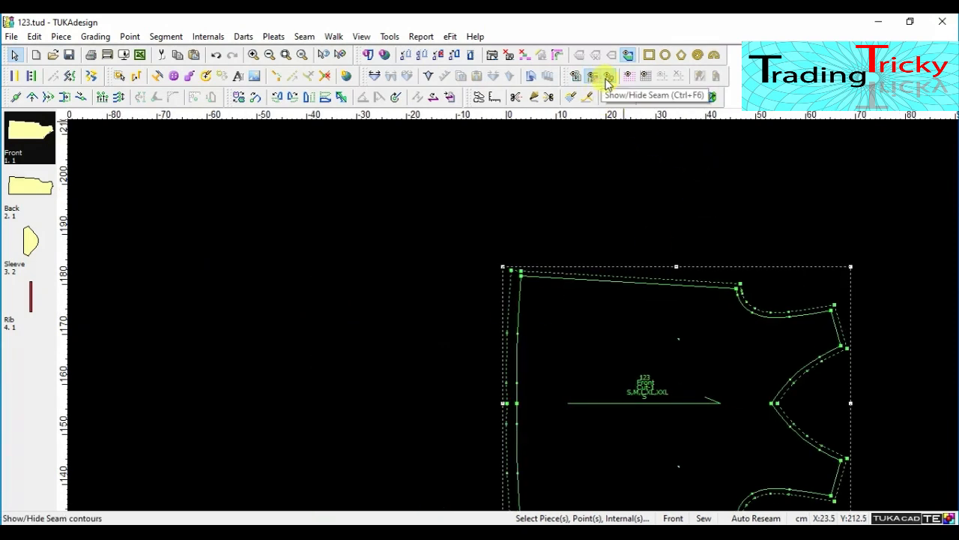
left_click(607, 80)
Step: Switch the grading display off and on twice to compare the Front piece with and without it
left_click(595, 78)
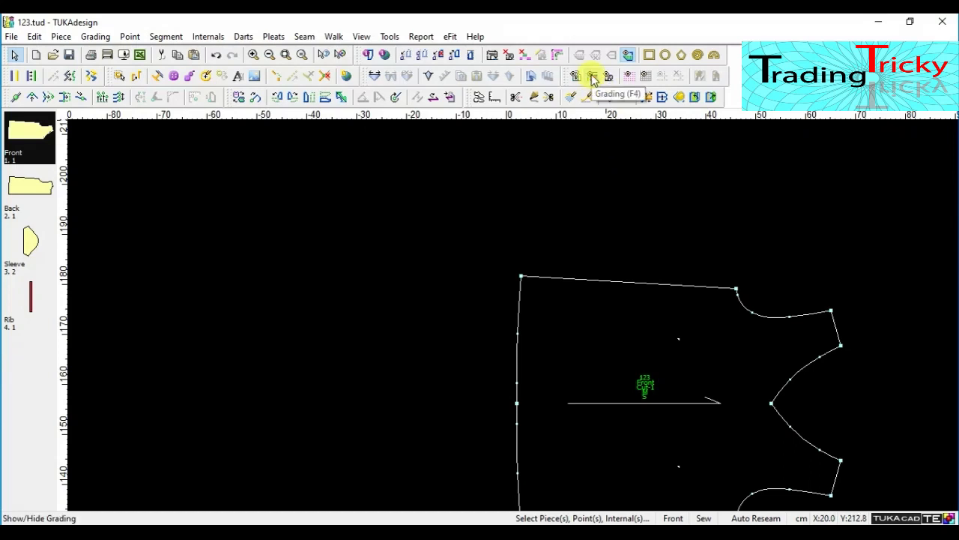
left_click(593, 79)
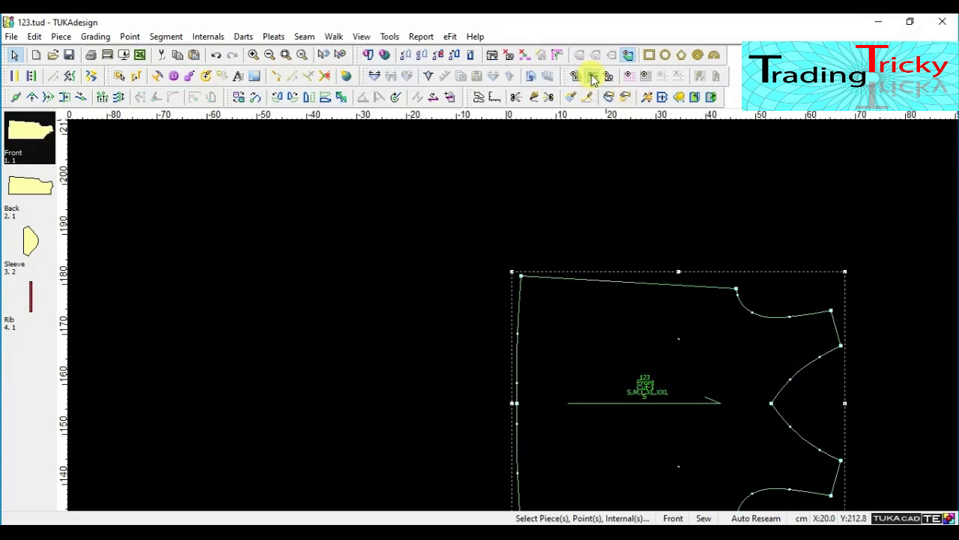
left_click(593, 79)
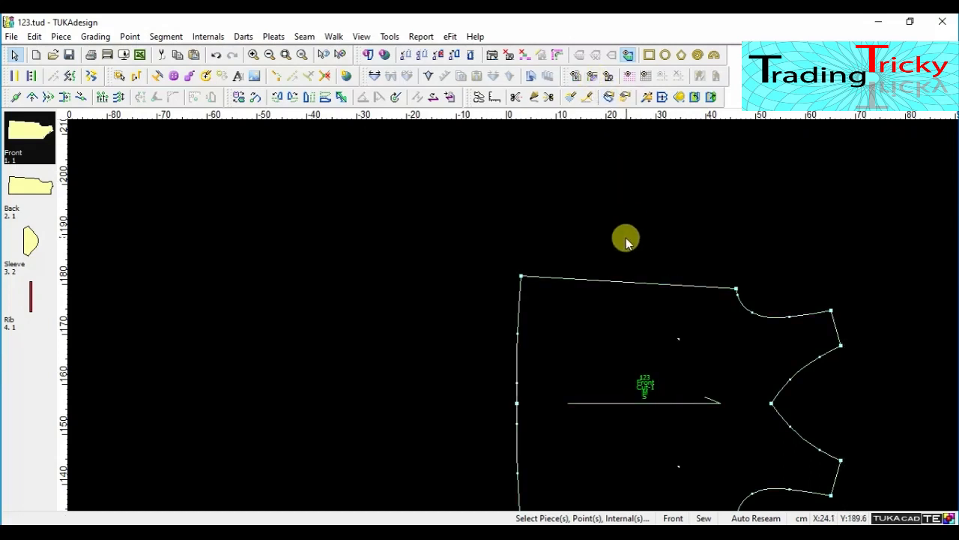
left_click(595, 81)
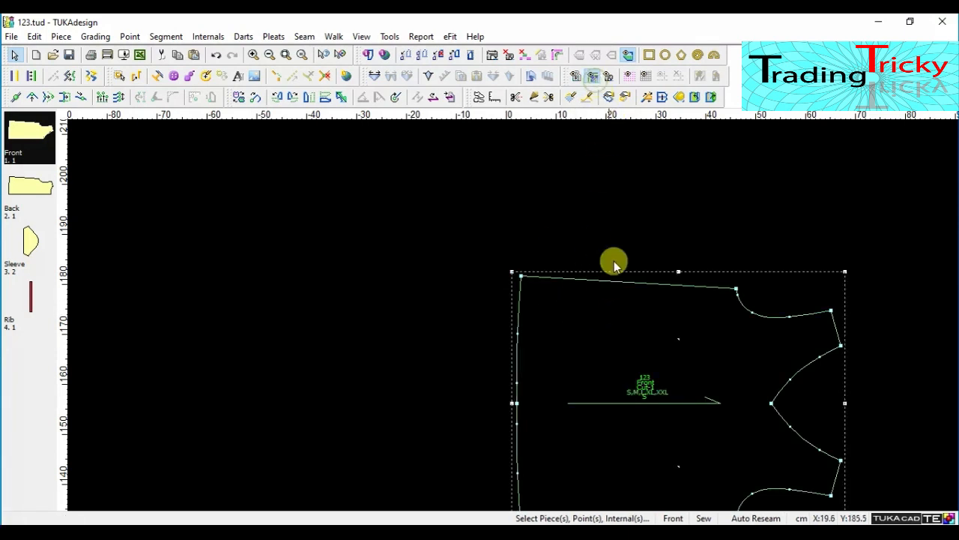
Step: Open the grading table and place it in the empty space beside the pattern pieces
scroll(707, 358, "down", 5)
scroll(495, 306, "up", 1)
scroll(509, 298, "up", 1)
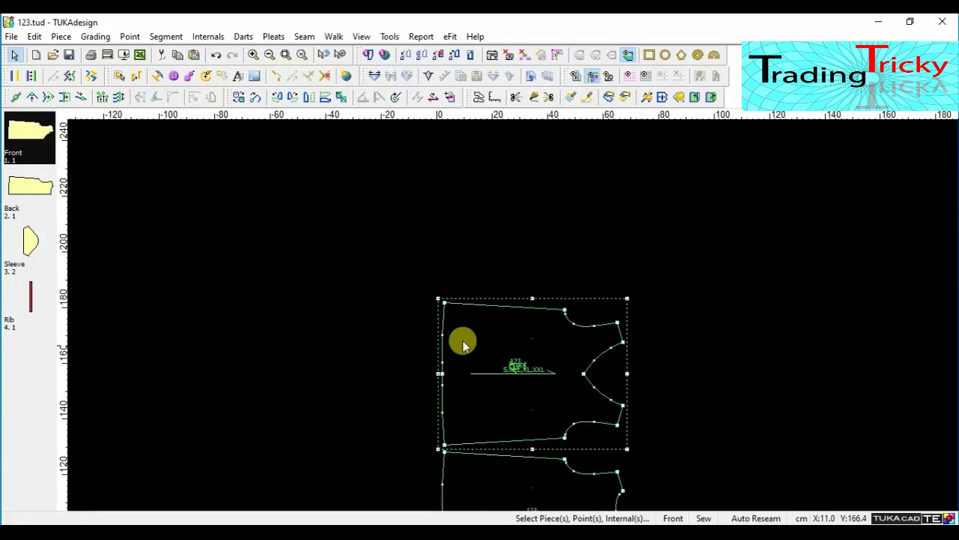
scroll(514, 321, "down", 2)
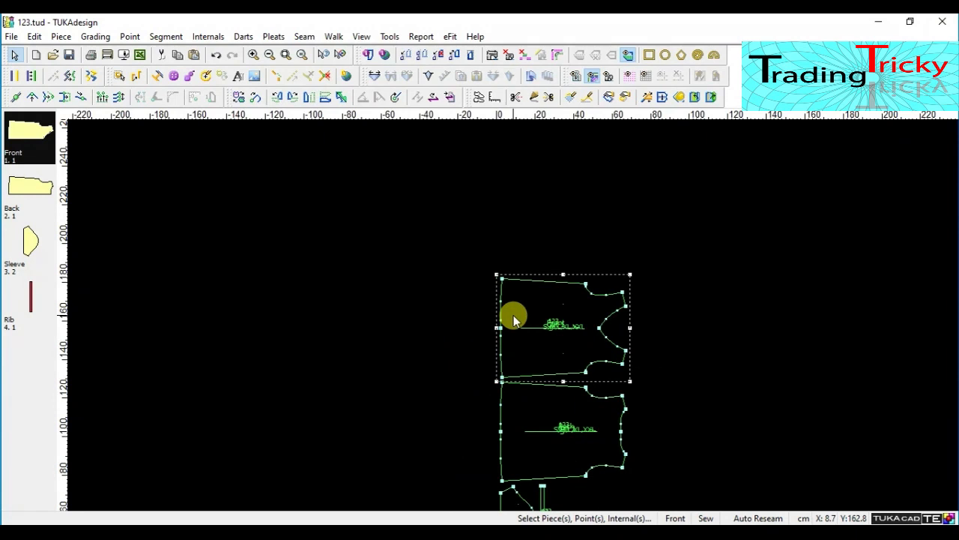
scroll(514, 321, "down", 1)
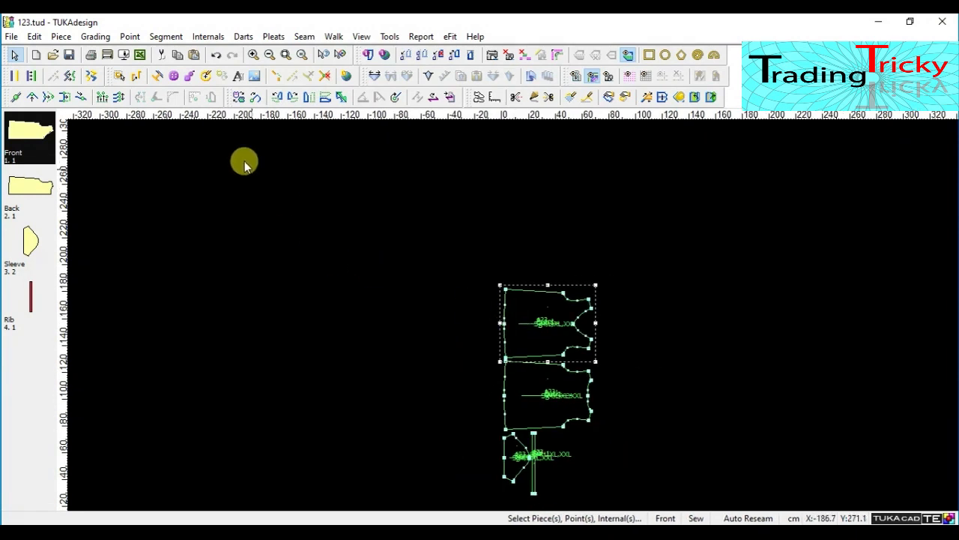
left_click(95, 36)
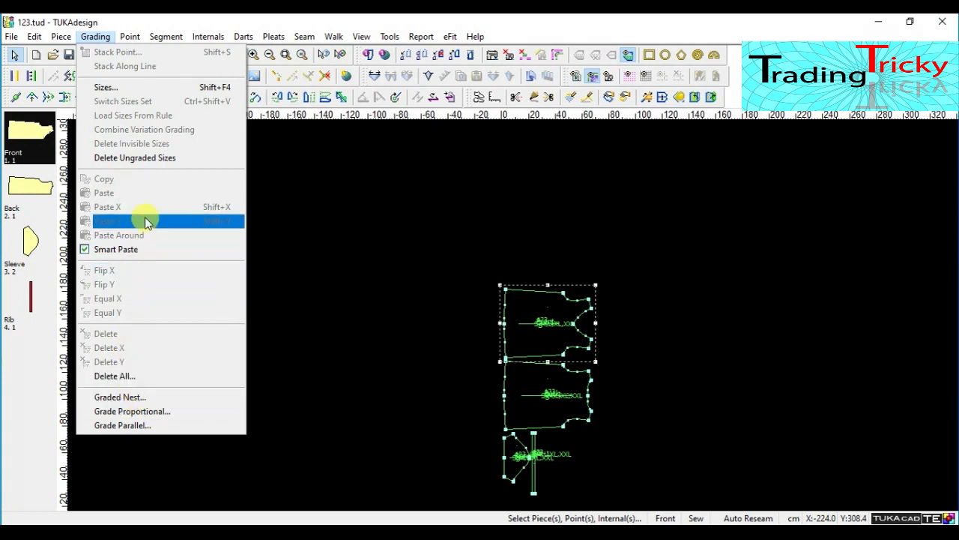
left_click(413, 254)
key("ctrl+F4")
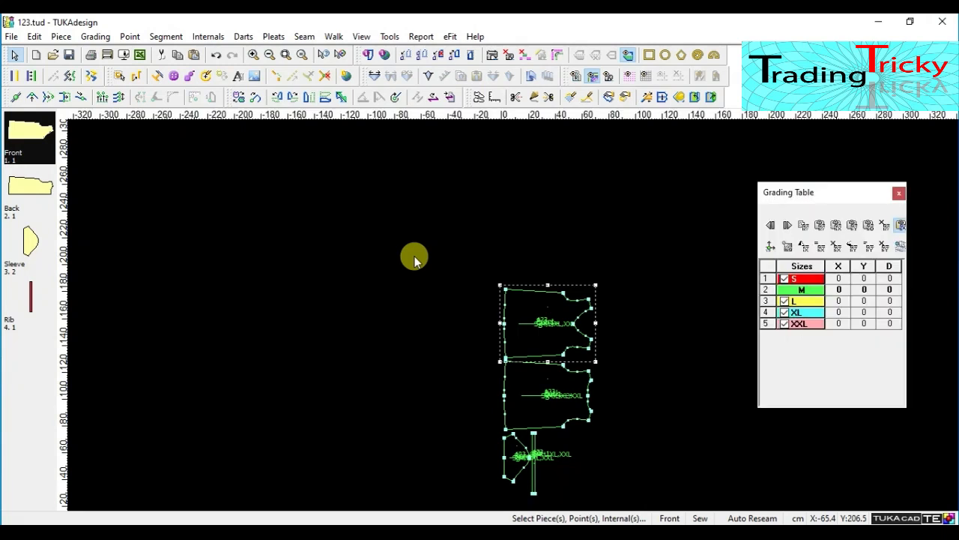
left_click_drag(823, 197, 765, 218)
left_click(93, 36)
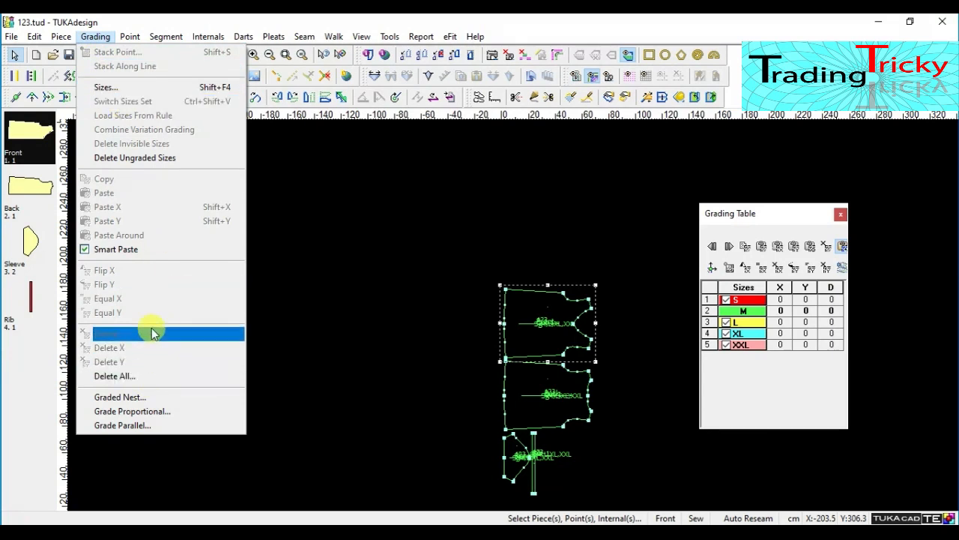
mouse_move(131, 34)
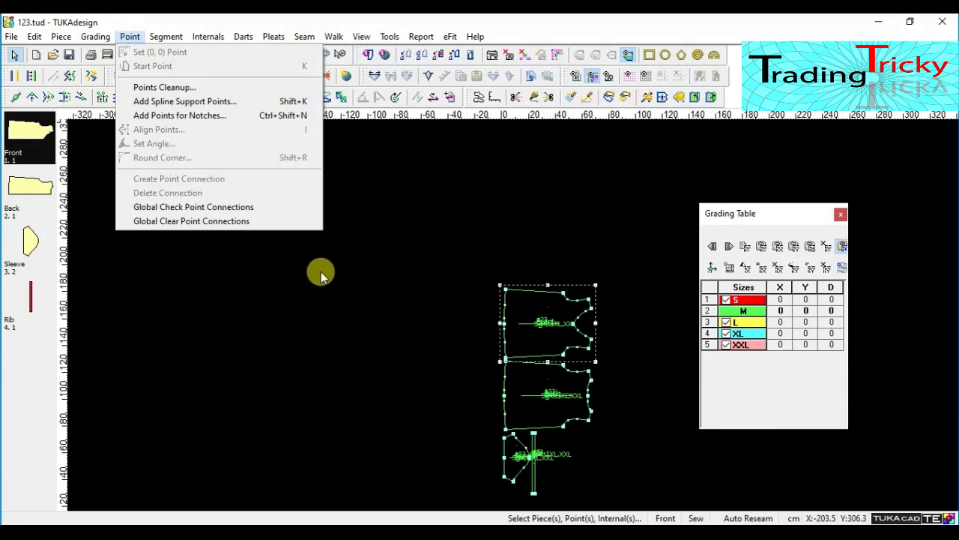
mouse_move(61, 40)
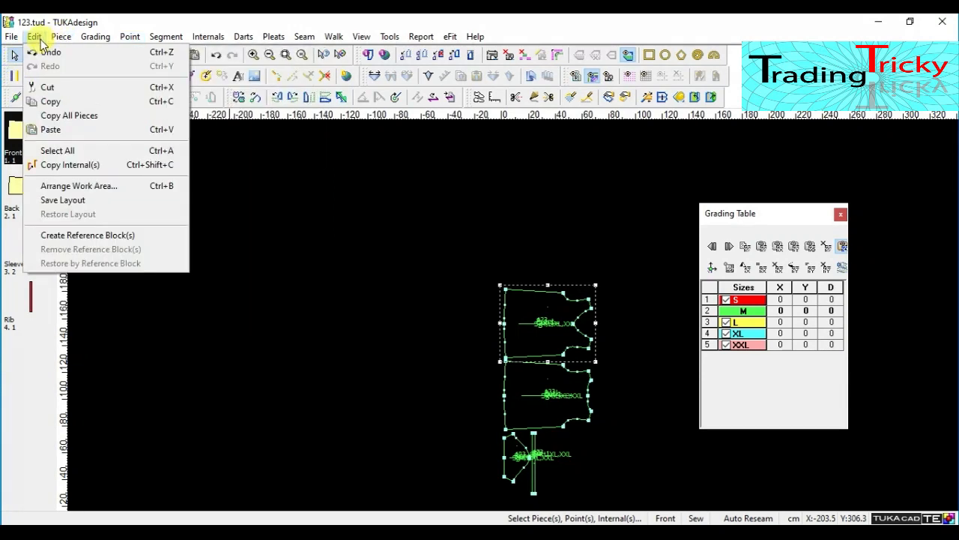
left_click(349, 243)
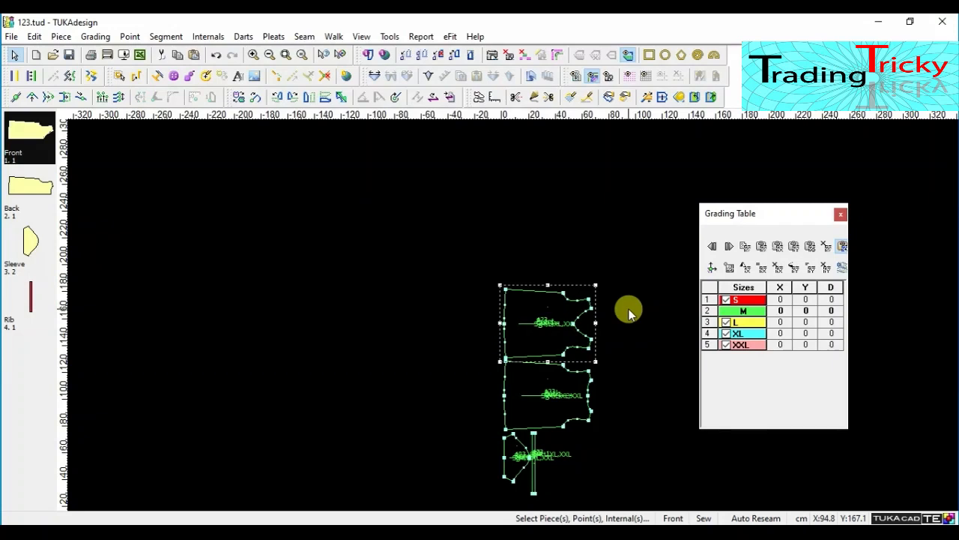
Step: Close the grading table and reopen it
key("ctrl+t")
left_click(784, 291)
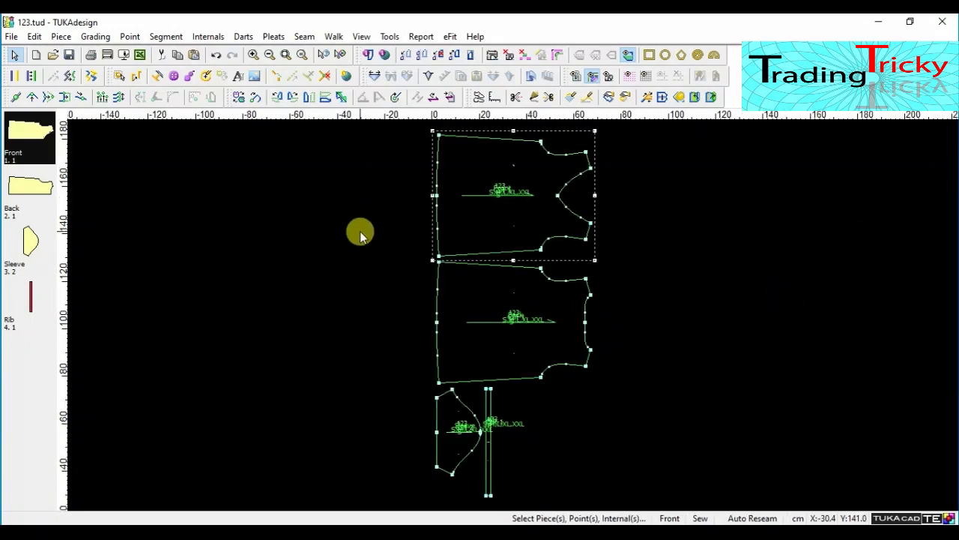
key("ctrl+t")
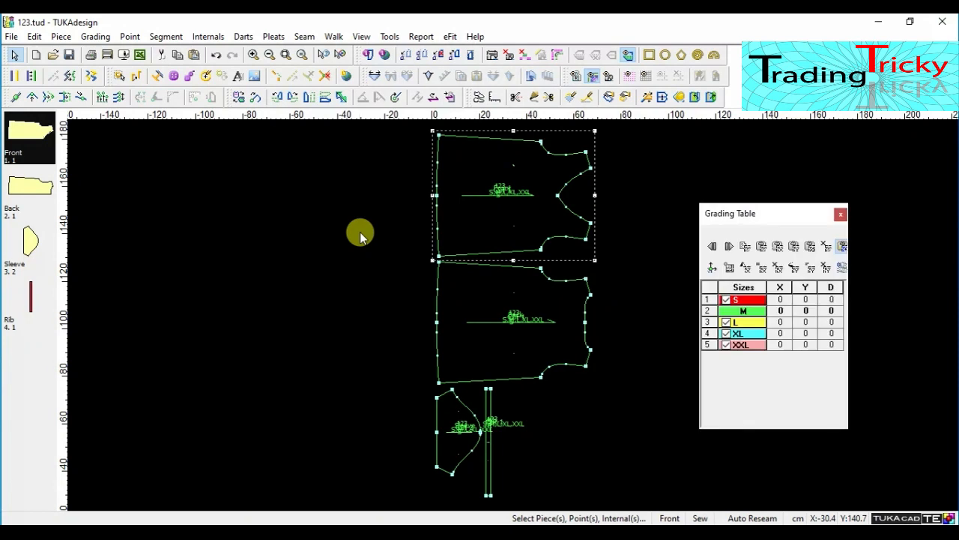
Step: Move the Front piece away from the other pieces into the empty area beyond its hem side
scroll(513, 319, "up", 2)
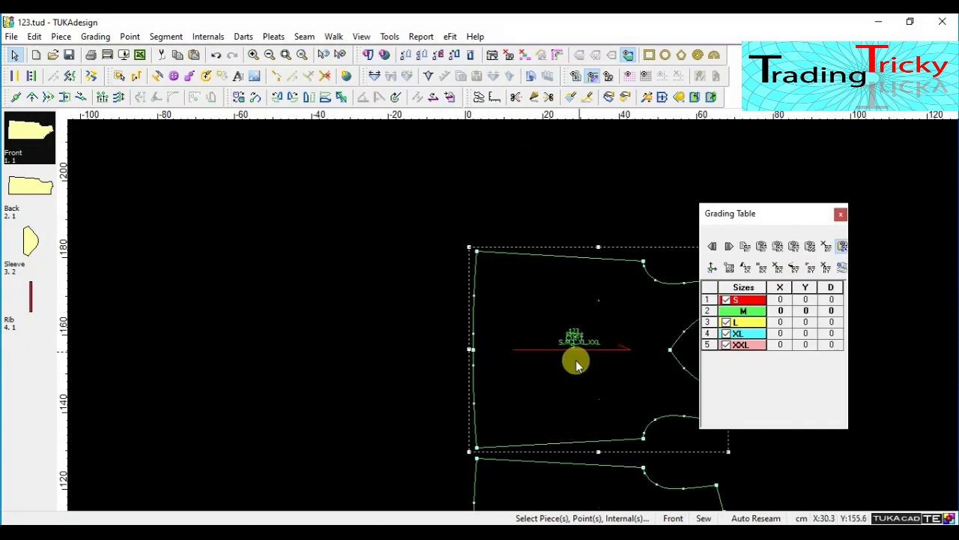
left_click_drag(574, 335, 483, 333)
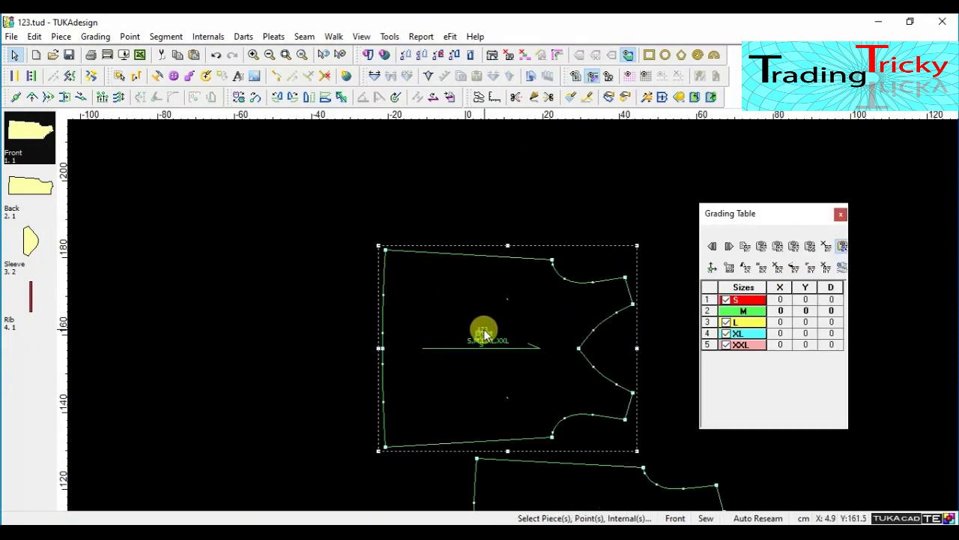
left_click(382, 348)
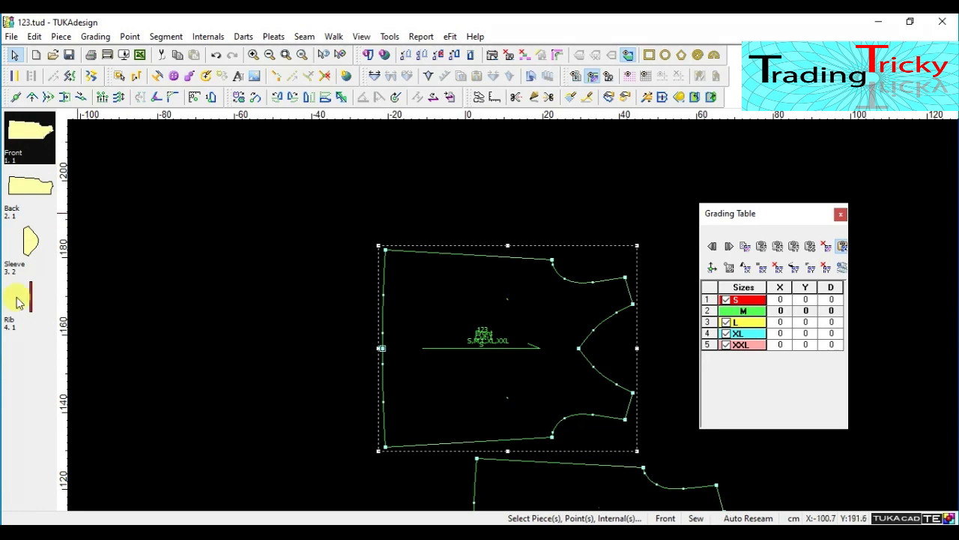
scroll(520, 333, "down", 4)
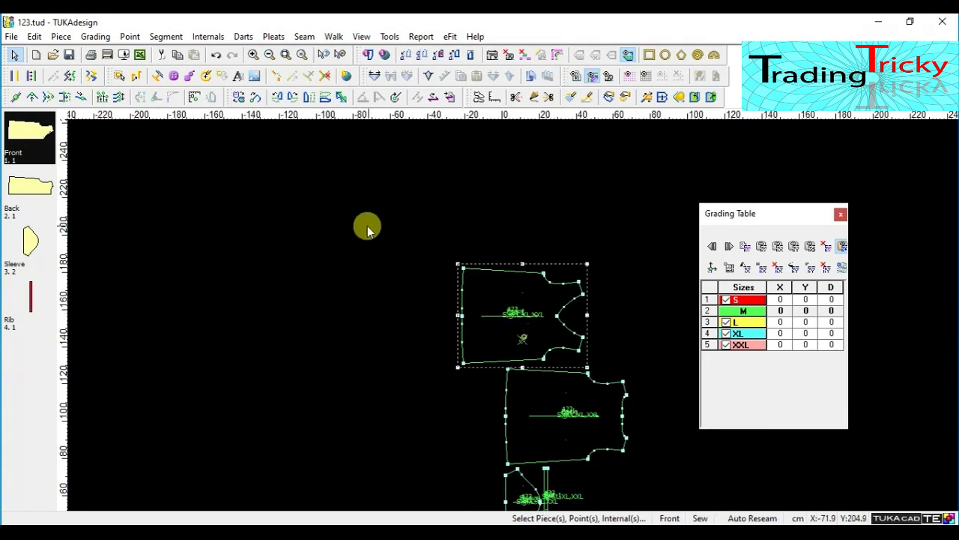
left_click_drag(516, 336, 283, 261)
scroll(506, 309, "up", 4)
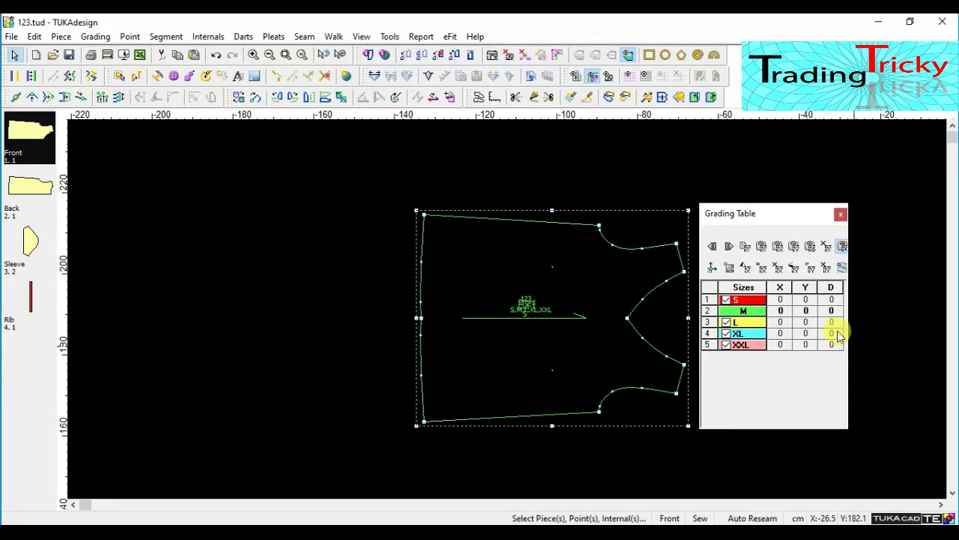
Step: Grade the lower hem corner point of the Front piece in X: -2 for S and 2 for L, XL and XXL
left_click(422, 318)
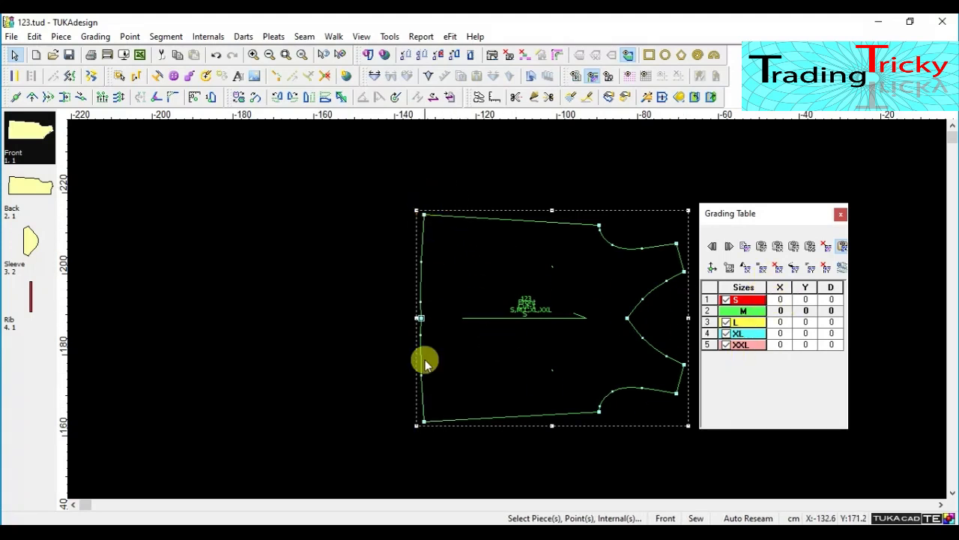
left_click(424, 216)
left_click(428, 422)
left_click_drag(780, 301, 780, 344)
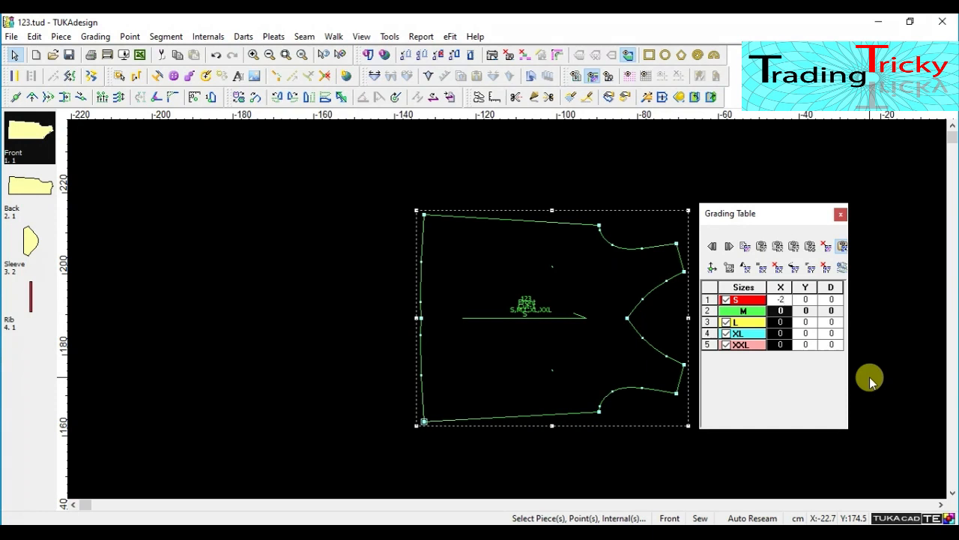
key("Return")
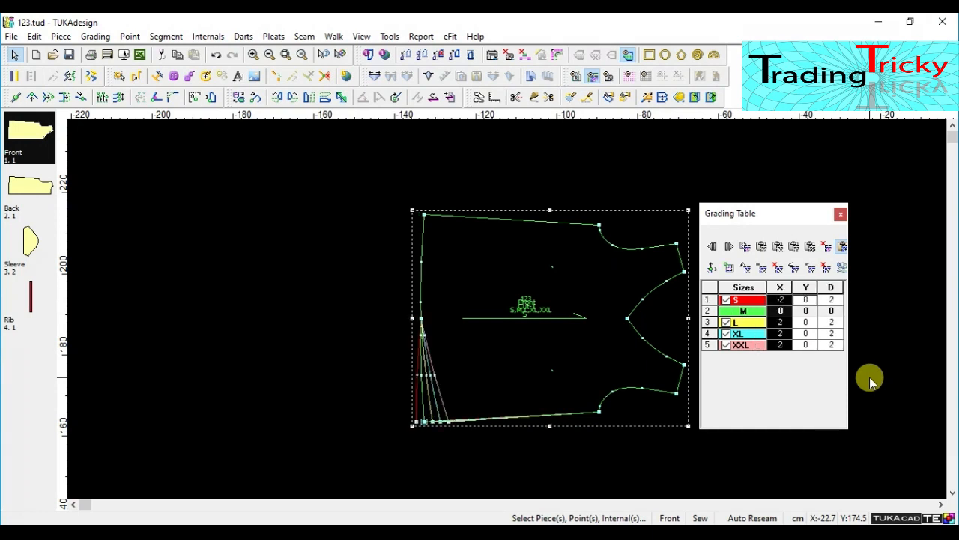
Step: Examine up close how the graded sizes spread from the base point at the Front piece's lower hem corner
scroll(452, 422, "up", 3)
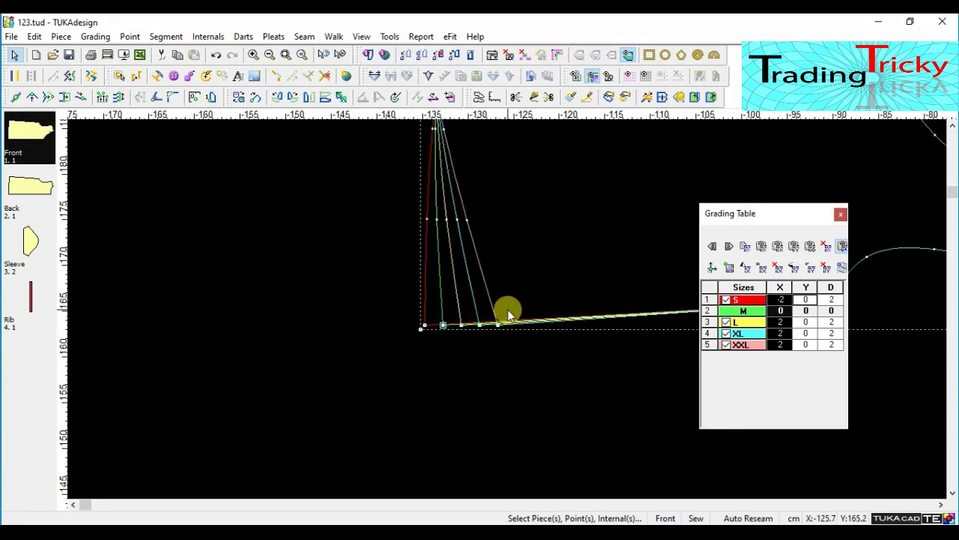
left_click(443, 326)
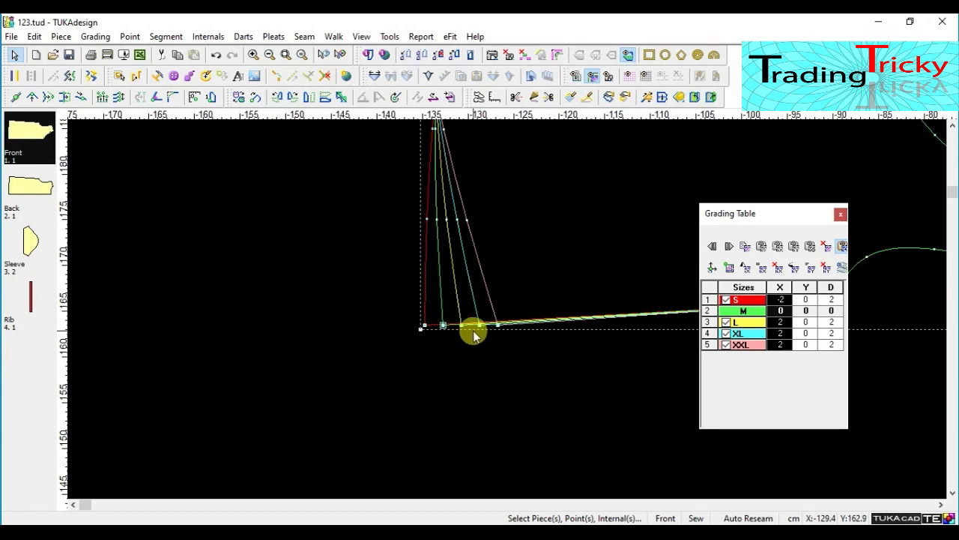
scroll(499, 319, "down", 4)
scroll(510, 308, "up", 2)
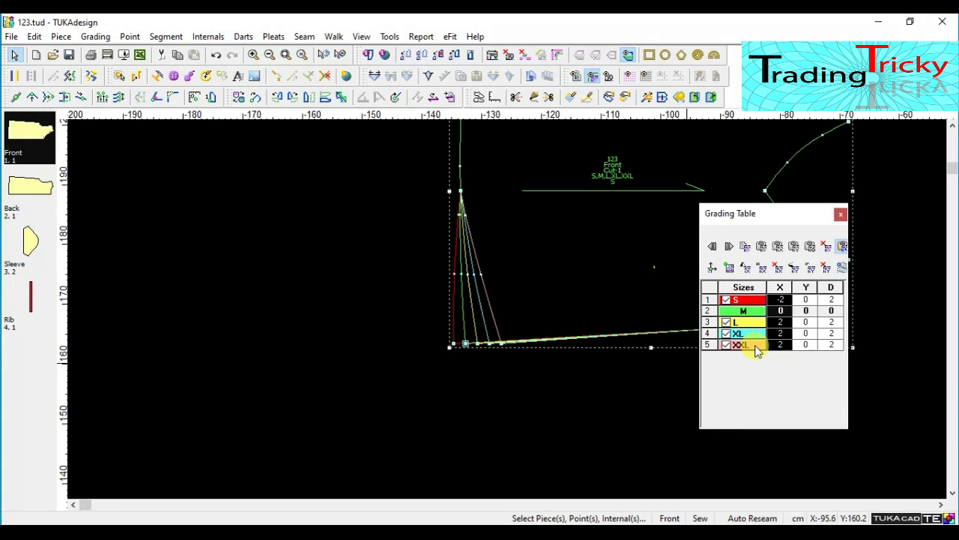
scroll(508, 310, "up", 2)
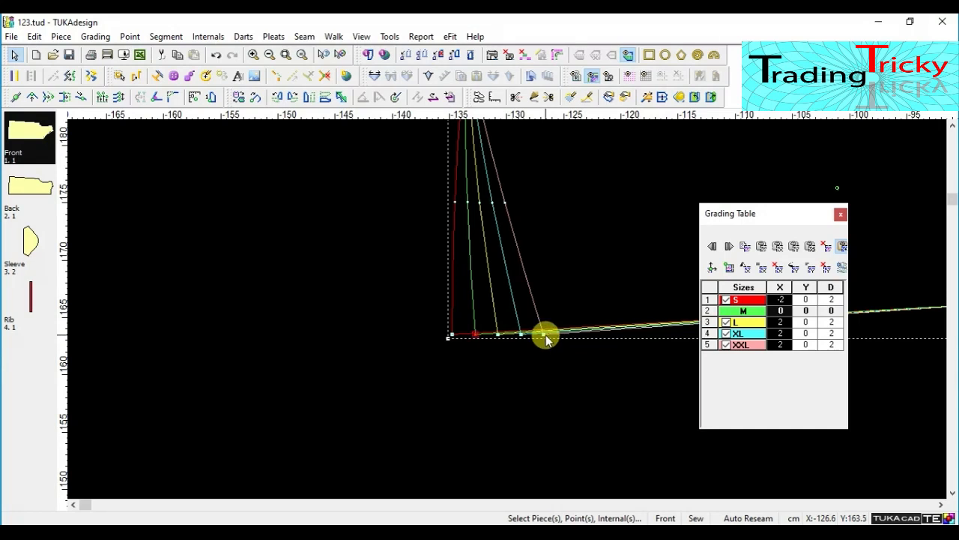
left_click(475, 334)
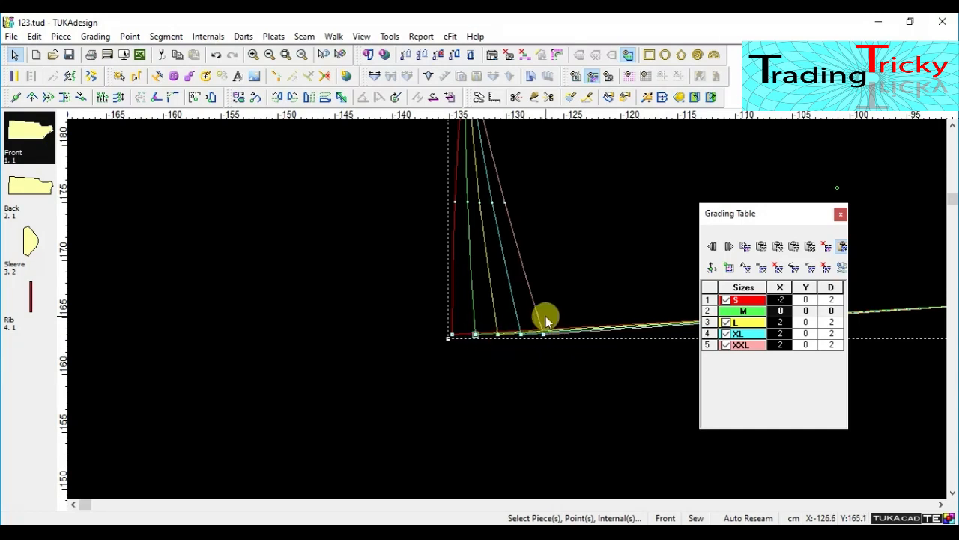
left_click(477, 334)
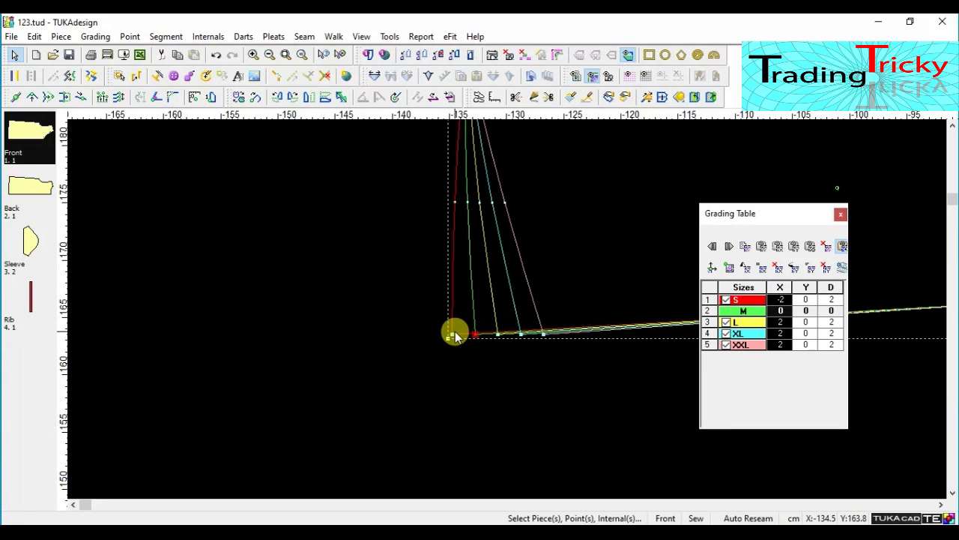
Step: Check the hem corner's X grading values size by size in the grading table
left_click(782, 301)
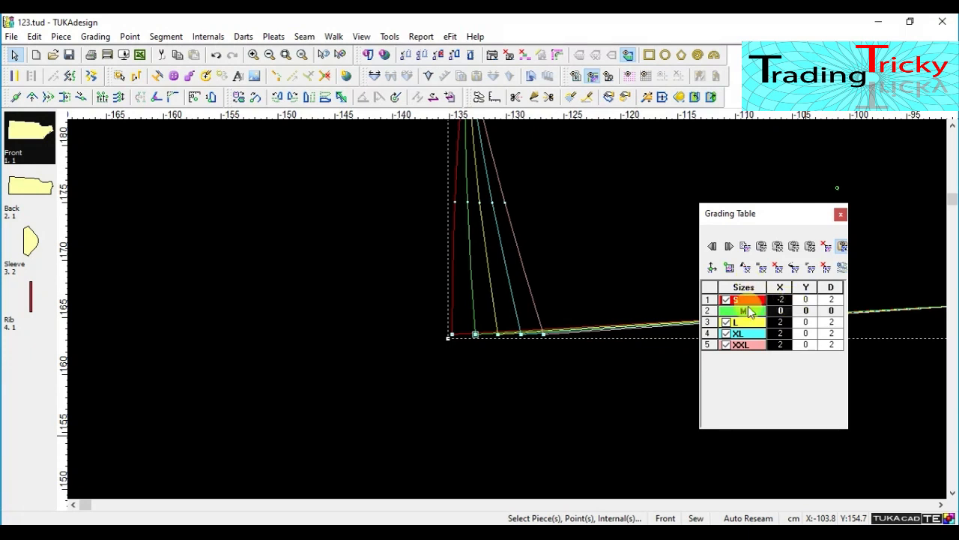
left_click(782, 311)
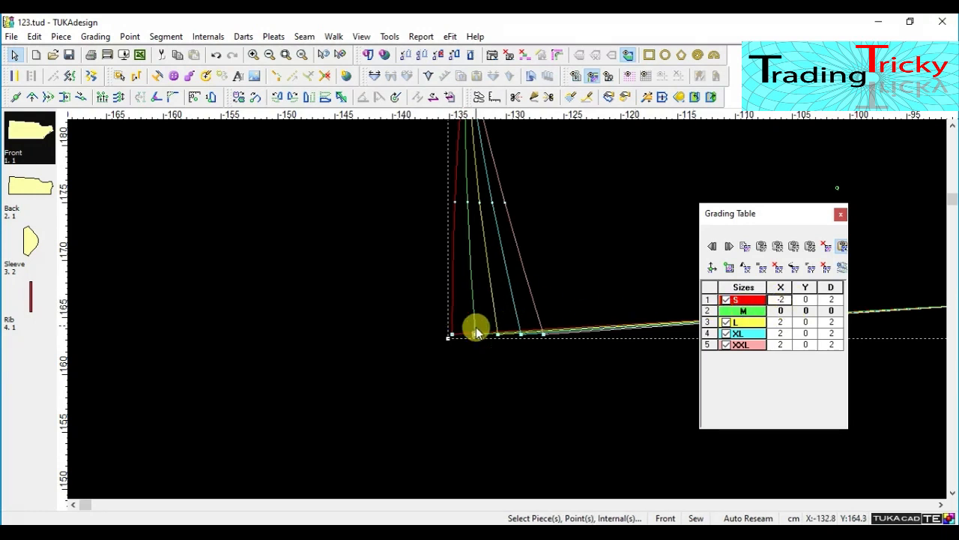
left_click_drag(775, 310, 784, 349)
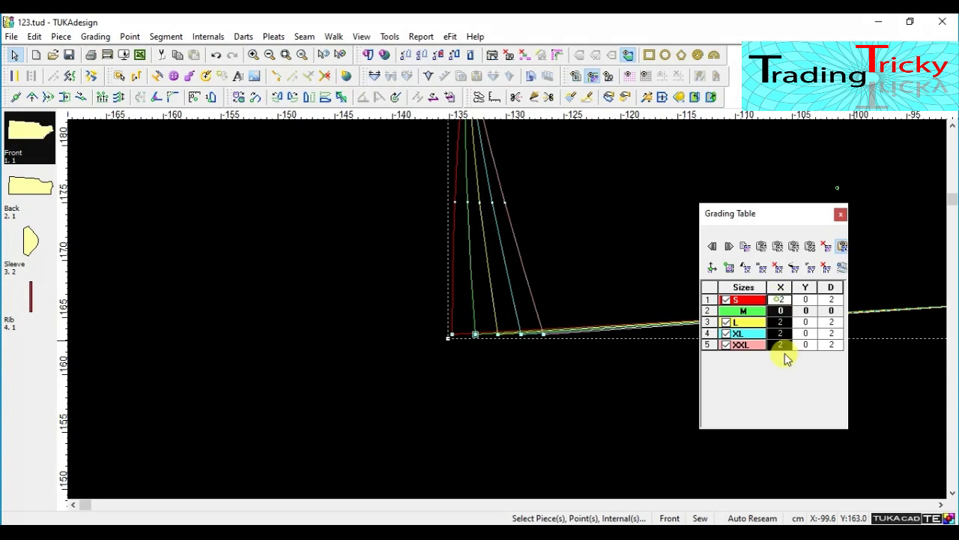
left_click(788, 323)
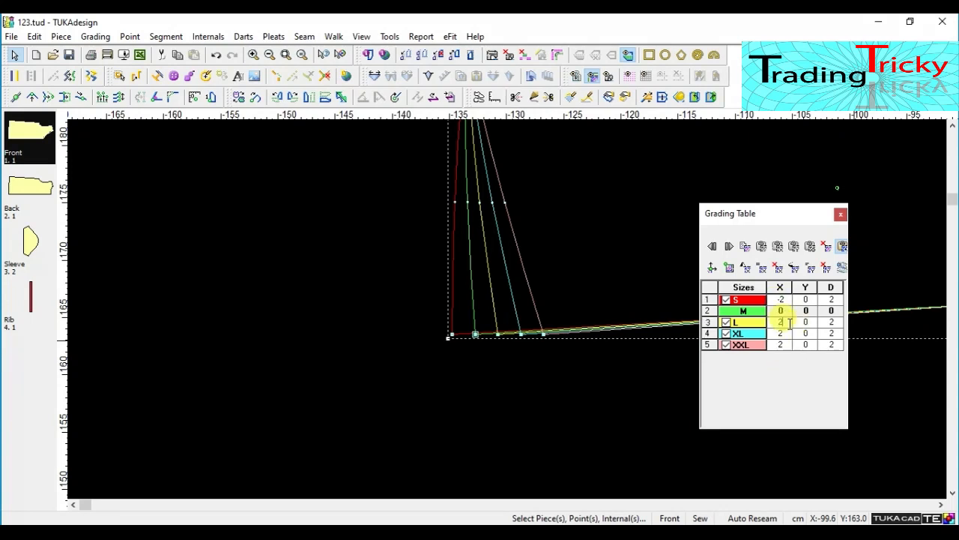
left_click(780, 335)
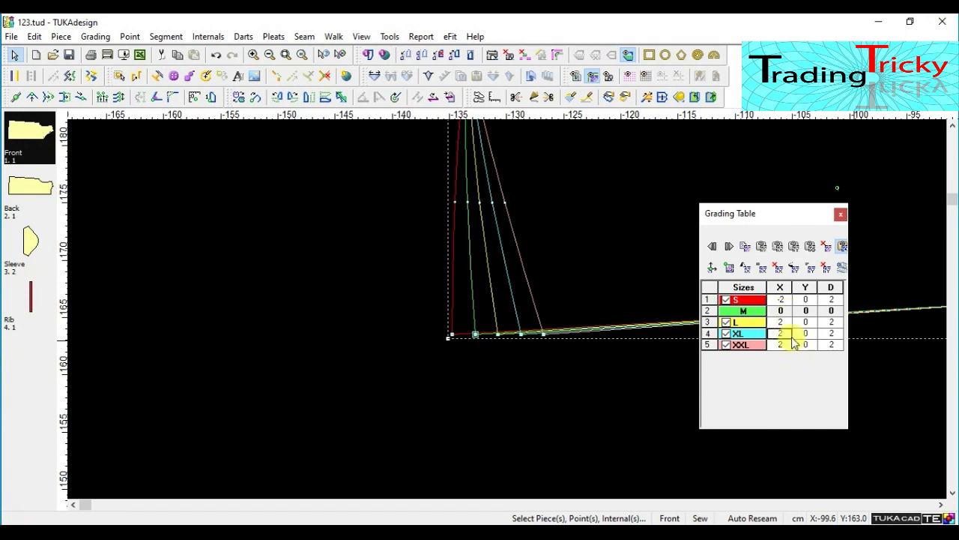
Step: Reverse the X grading of the Front piece's lower hem corner: 2 for S and -2 for L, XL and XXL
left_click(780, 287)
left_click_drag(780, 299, 791, 358)
left_click(780, 289)
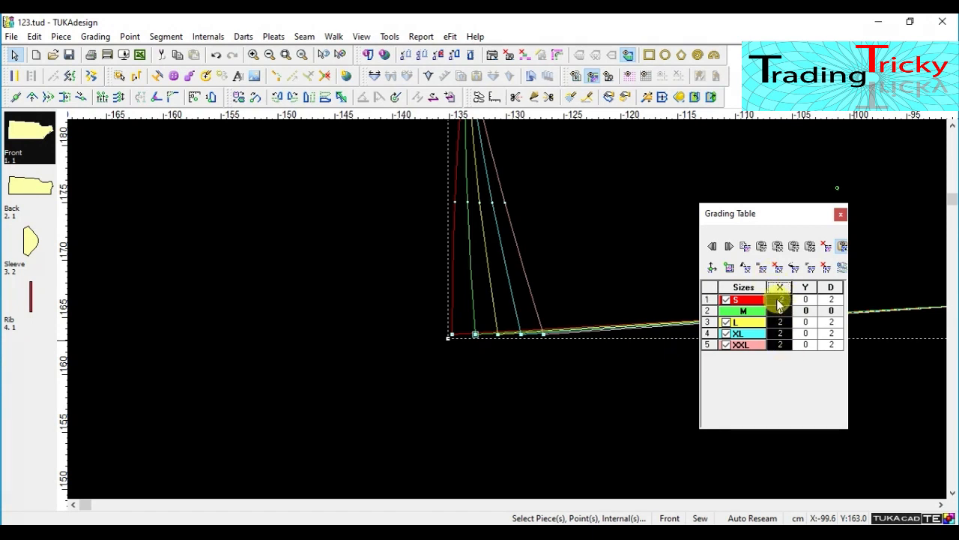
left_click(476, 333)
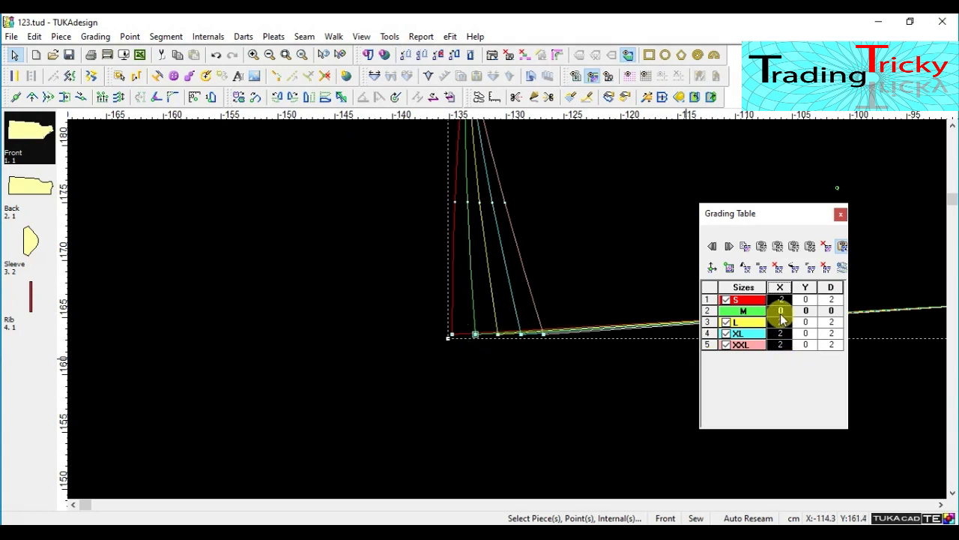
left_click_drag(780, 300, 777, 353)
type("2")
key("Return")
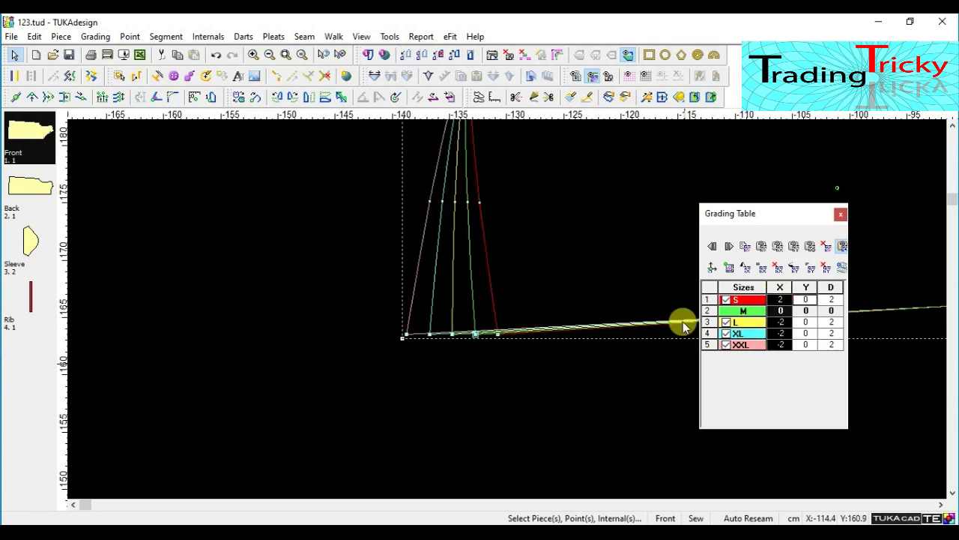
scroll(517, 330, "down", 2)
scroll(510, 310, "up", 2)
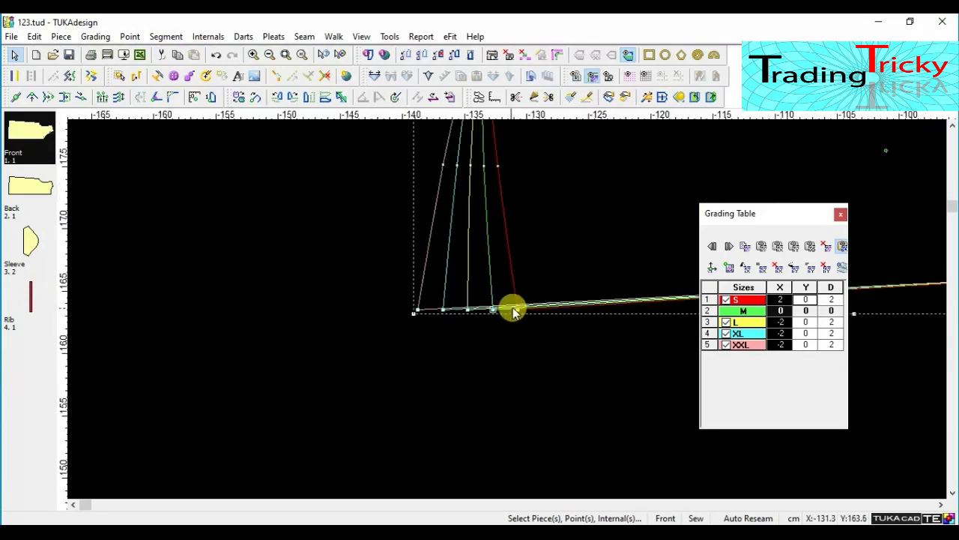
scroll(499, 328, "up", 2)
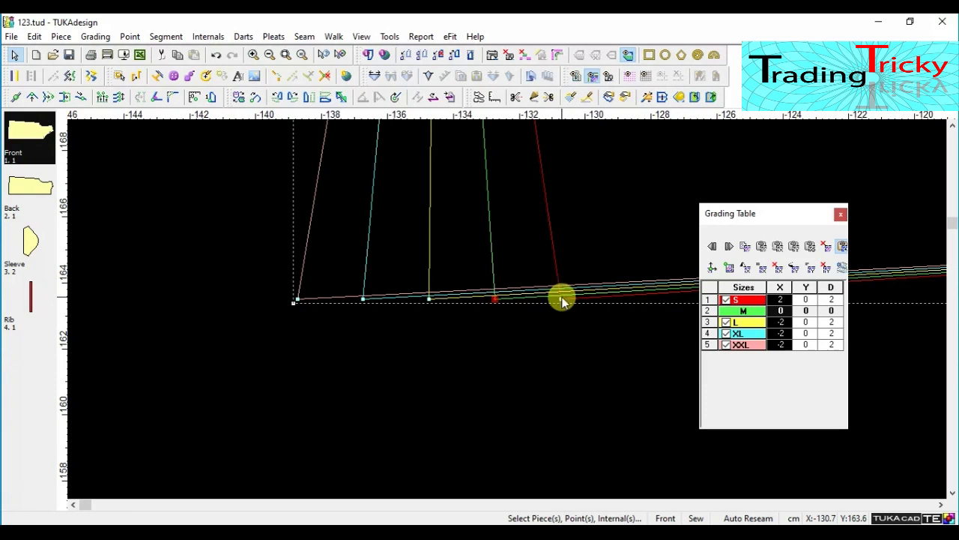
Step: Try grading the Front hem's midpoint in X with 2 for S and -2 for the larger sizes, and undo it
scroll(563, 300, "down", 3)
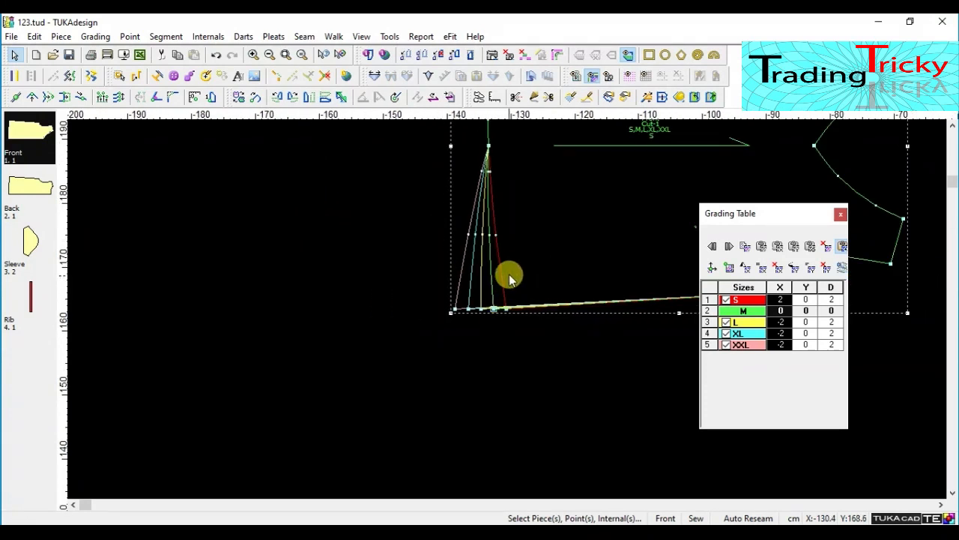
scroll(511, 303, "down", 3)
scroll(507, 310, "up", 4)
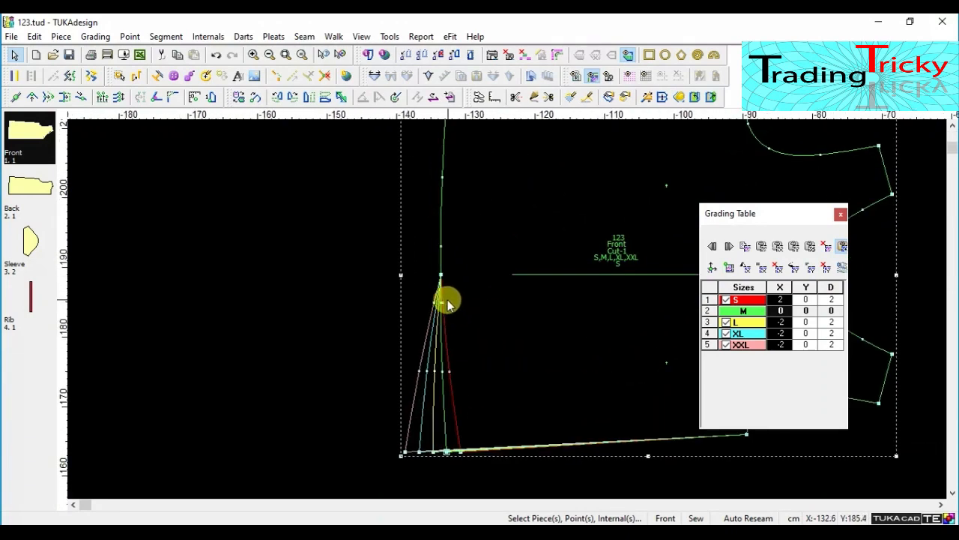
left_click(441, 276)
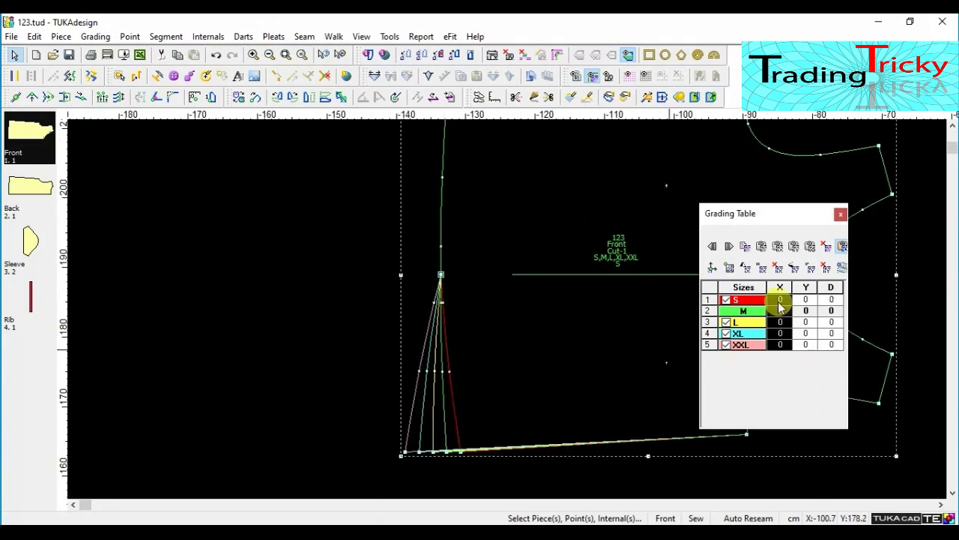
type("2")
key("Return")
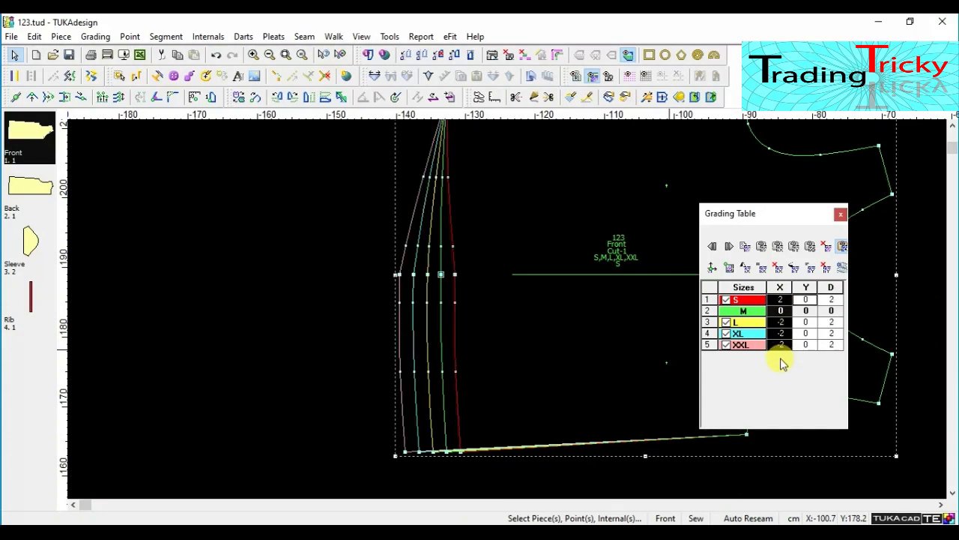
scroll(508, 311, "down", 3)
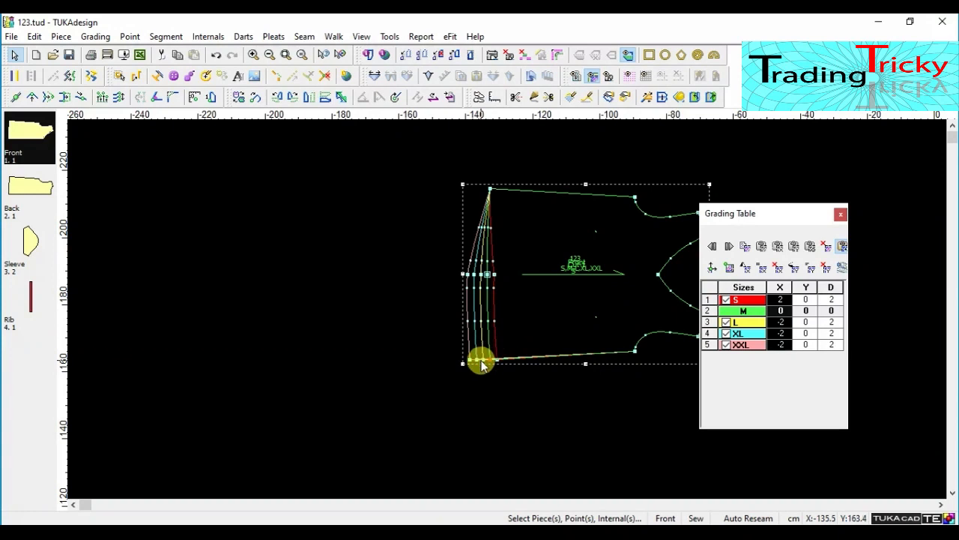
key("ctrl+z")
Step: Copy the Front's lower hem corner grading and paste its X values onto the hem's midpoint and upper hem corner
scroll(502, 378, "up", 3)
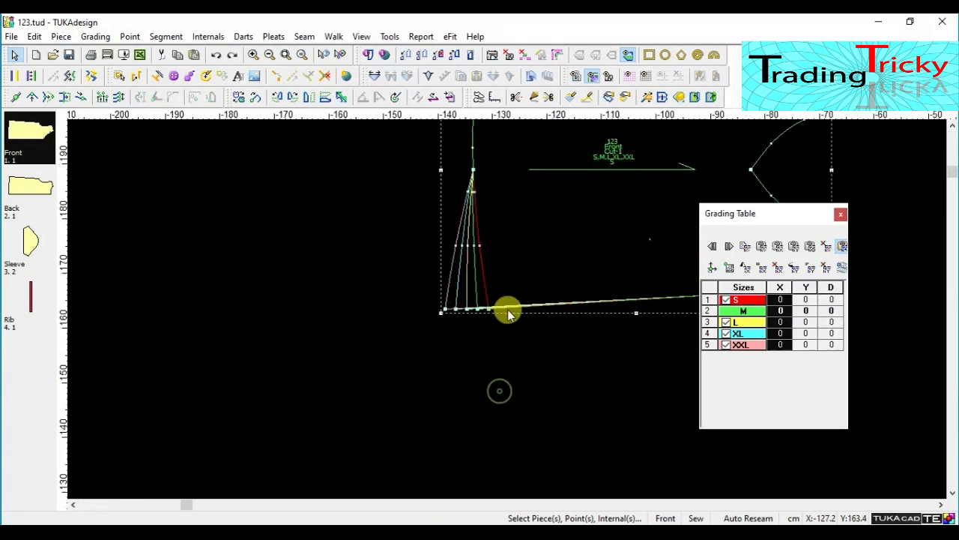
left_click(477, 310)
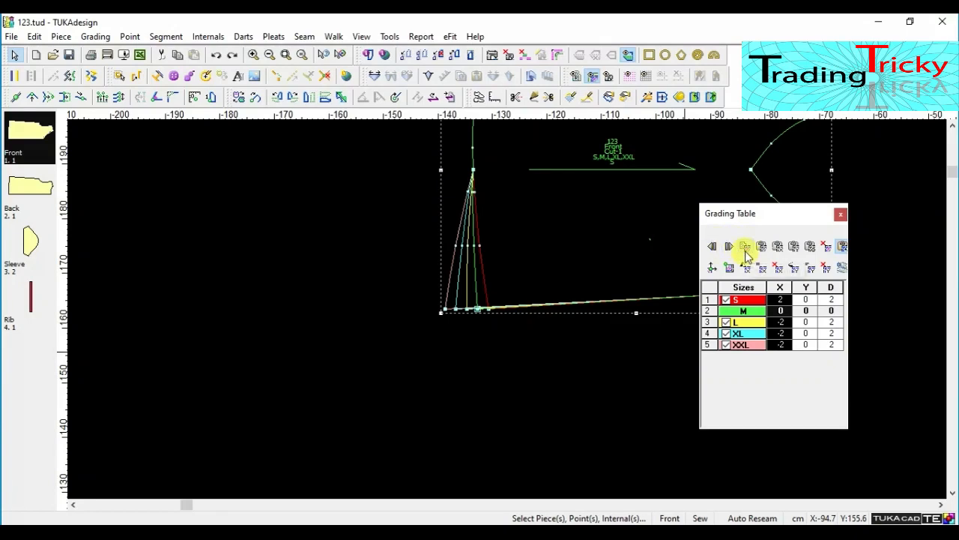
scroll(508, 311, "down", 4)
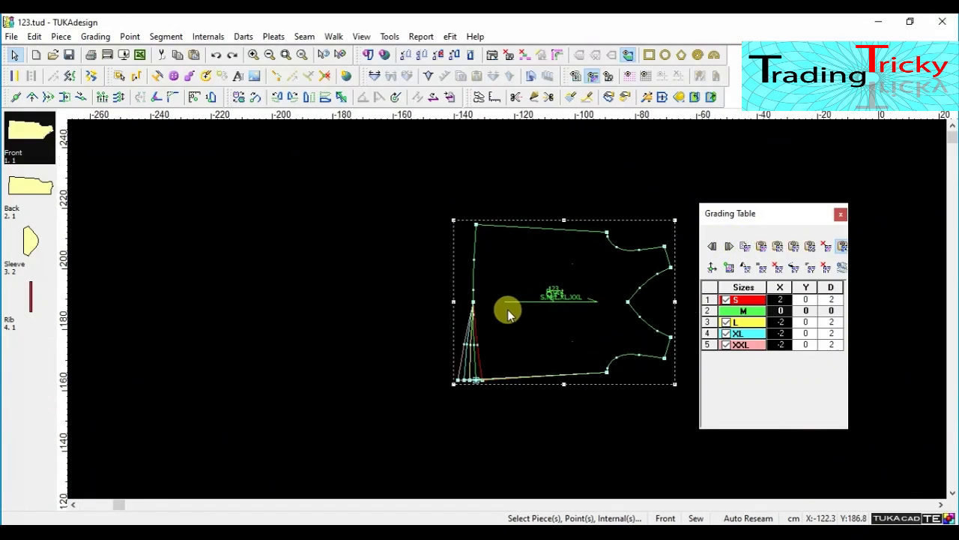
scroll(460, 315, "up", 2)
left_click(459, 301)
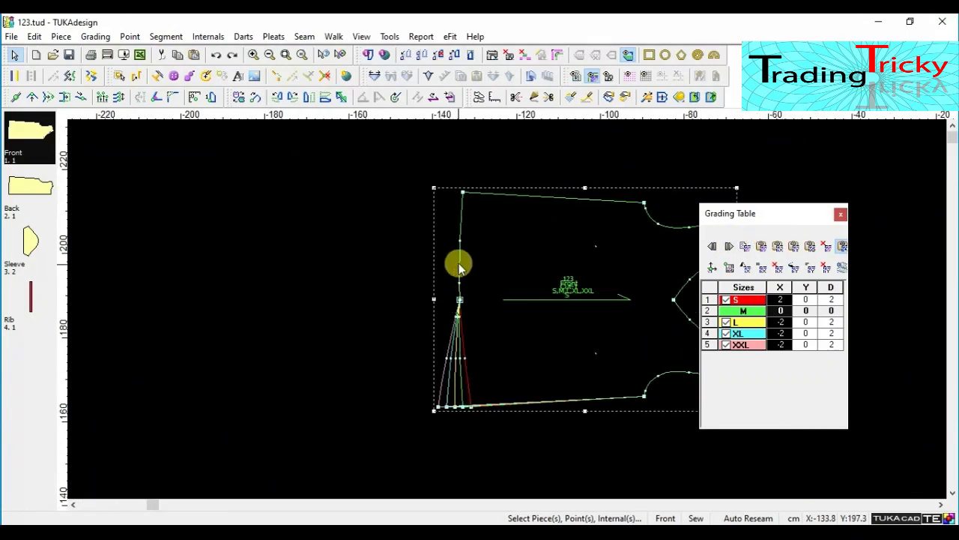
left_click(464, 196)
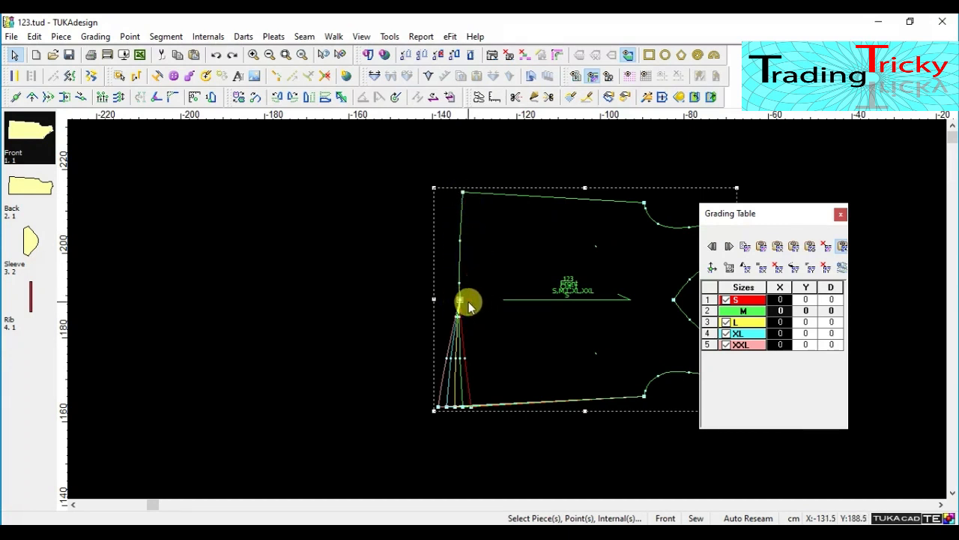
left_click(777, 252)
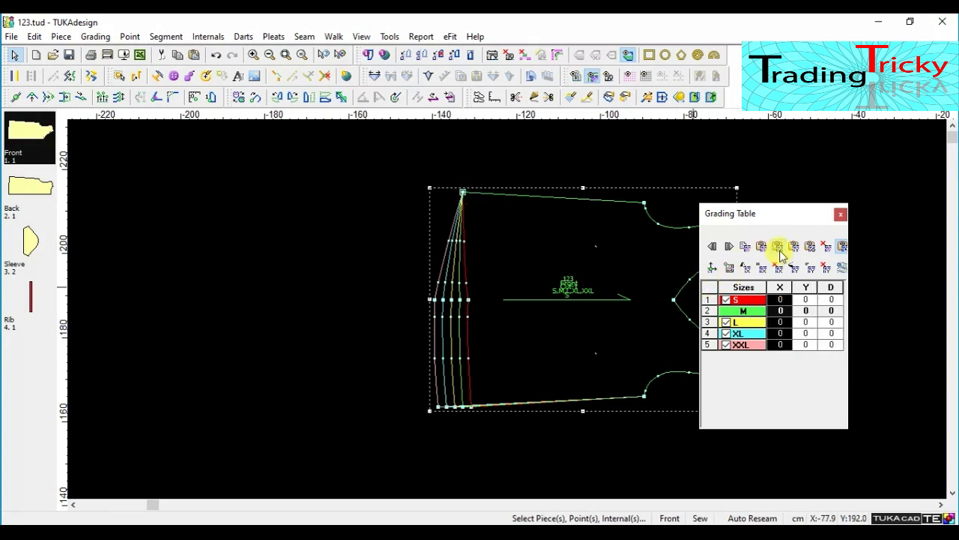
left_click(435, 307)
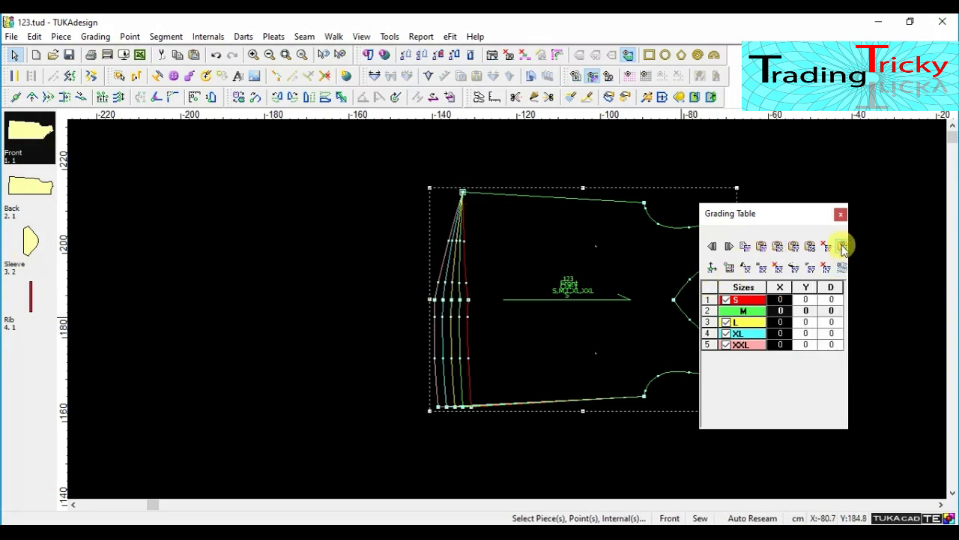
left_click(777, 247)
Step: Move the Back piece directly below the graded Front piece, with their hems roughly aligned
scroll(508, 315, "down", 4)
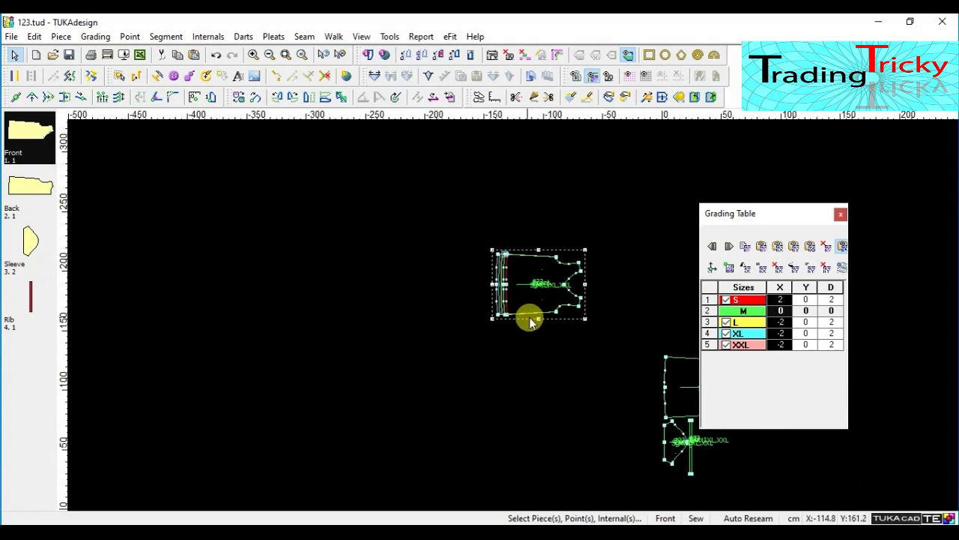
left_click_drag(535, 293, 343, 268)
scroll(509, 310, "up", 4)
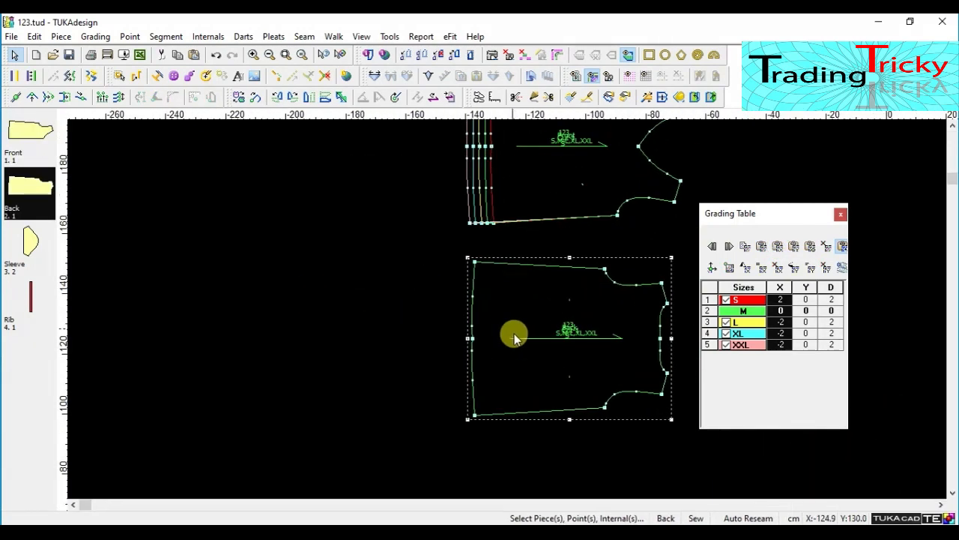
Step: Select all points along the Back piece's hem and paste the copied X grading onto them
left_click_drag(475, 415, 491, 300)
left_click(497, 444)
left_click(475, 416)
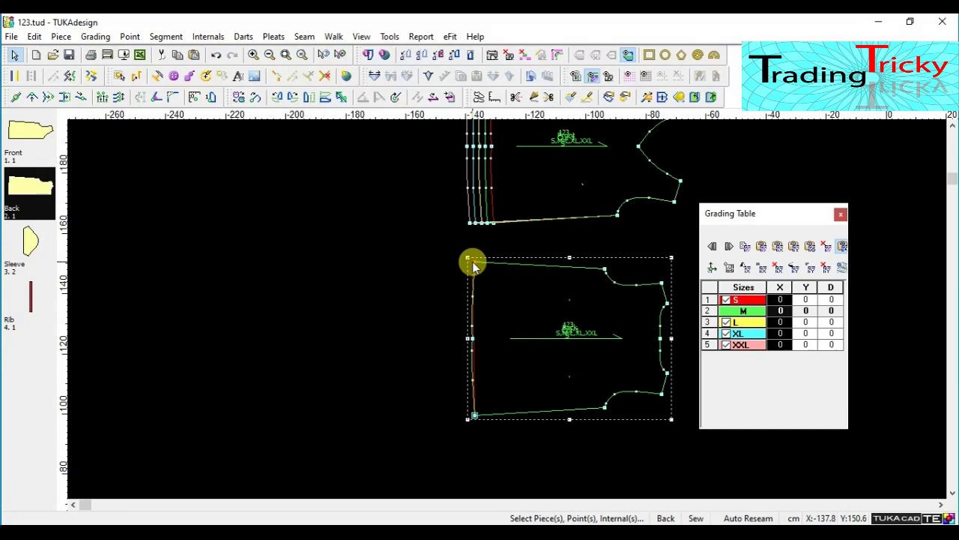
left_click_drag(473, 263, 474, 262)
left_click(489, 434)
left_click_drag(475, 416, 475, 262)
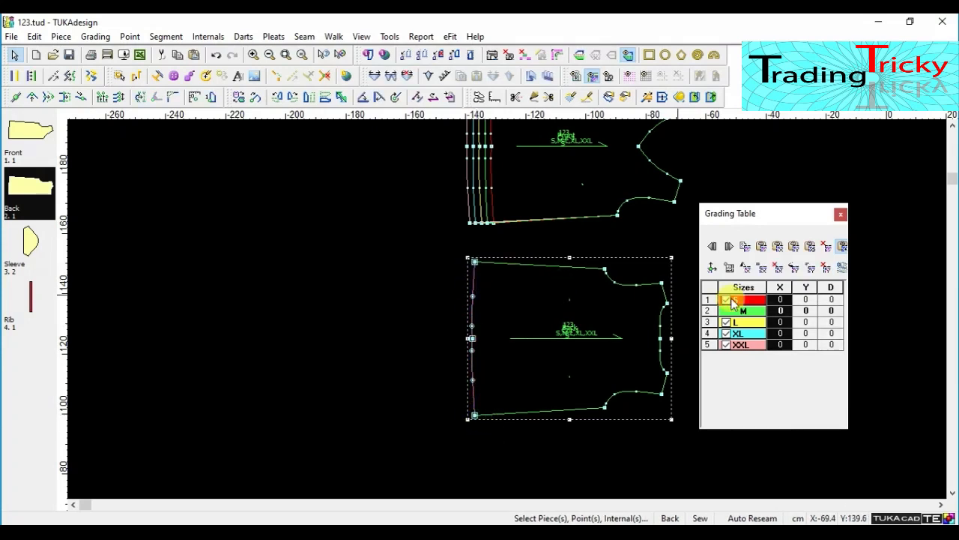
left_click(776, 249)
scroll(507, 311, "down", 1)
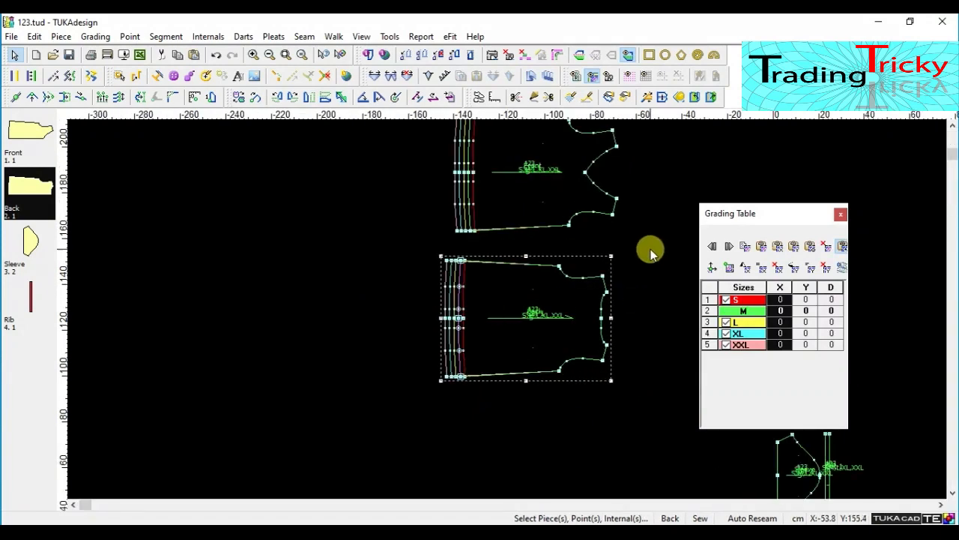
Step: Grade the Front piece's upper hem corner in Y: -1 for S and 1 for L, XL and XXL
scroll(522, 300, "down", 1)
scroll(507, 310, "up", 1)
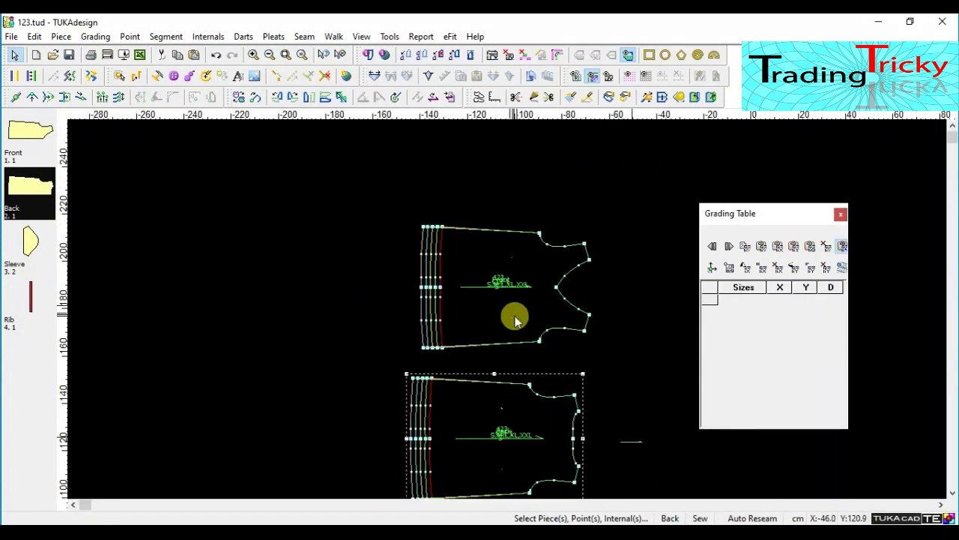
scroll(514, 318, "down", 1)
scroll(507, 311, "up", 2)
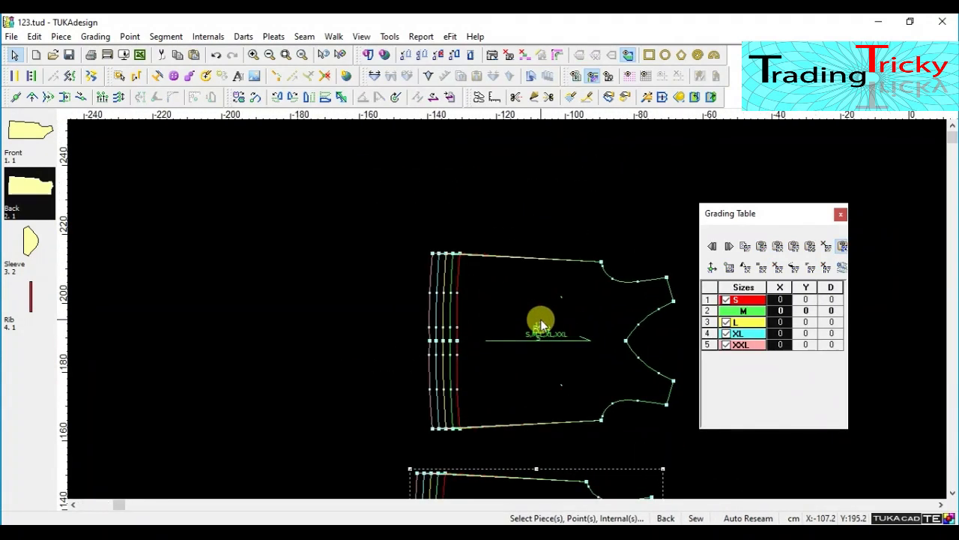
scroll(508, 315, "up", 1)
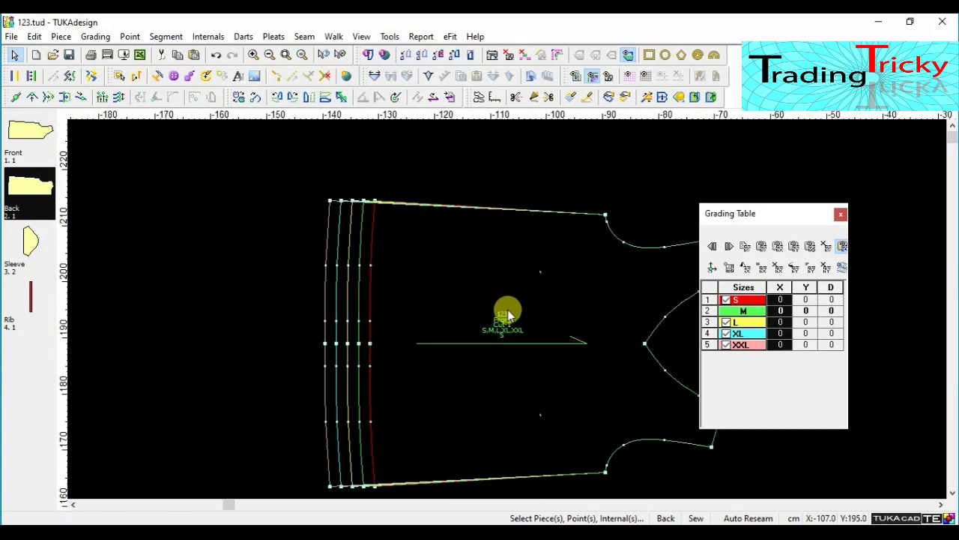
left_click(368, 207)
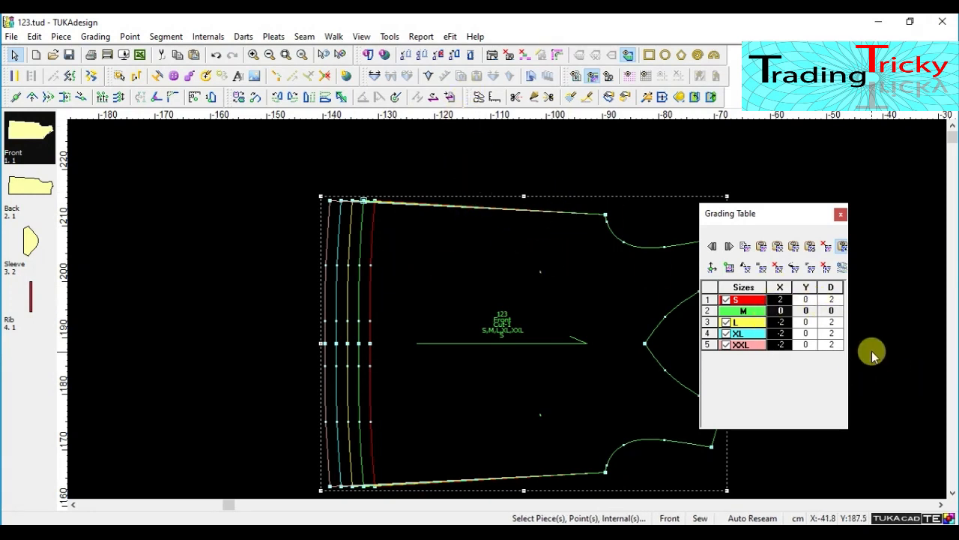
left_click_drag(808, 300, 815, 359)
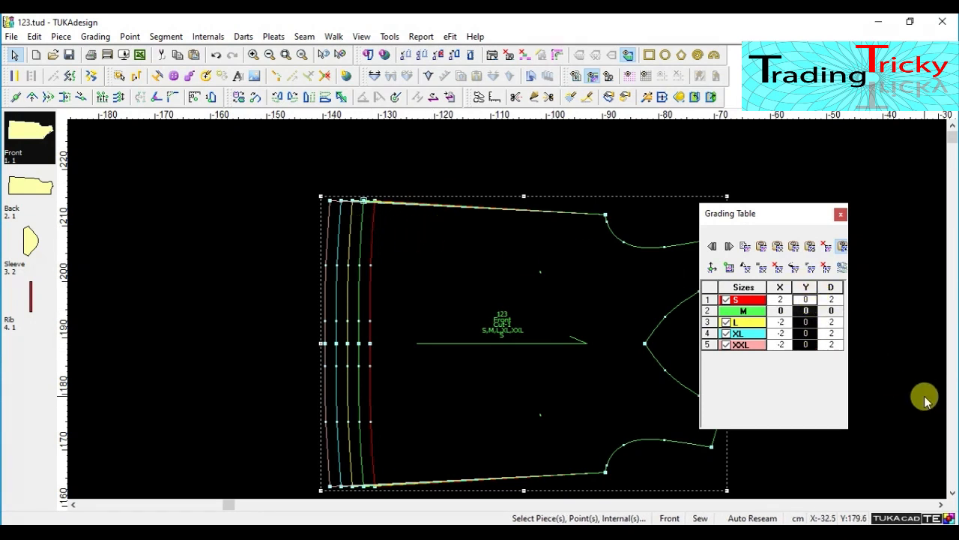
key("Return")
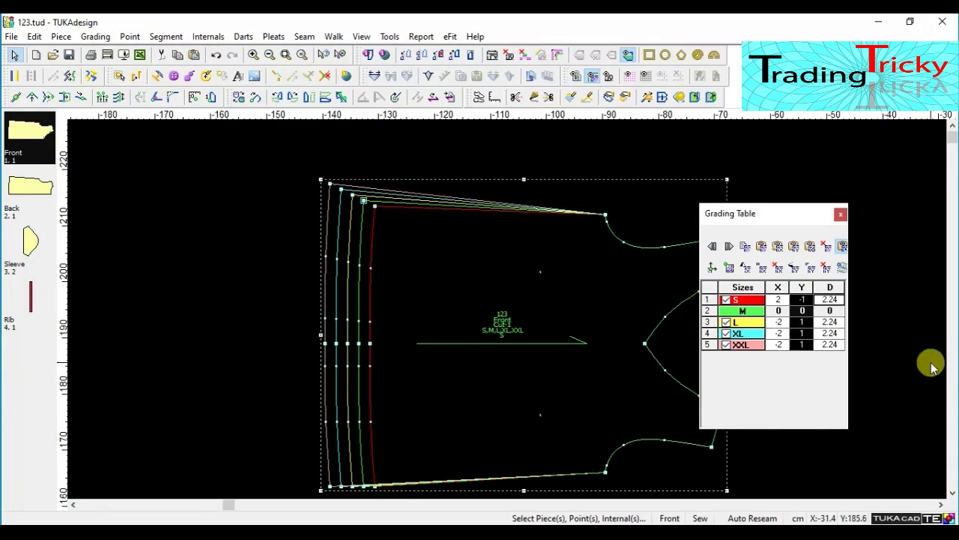
Step: Move the grading table clear of the Front piece and copy the hem corner's Y grading onto the upper underarm point
left_click_drag(731, 213, 792, 224)
left_click(605, 213)
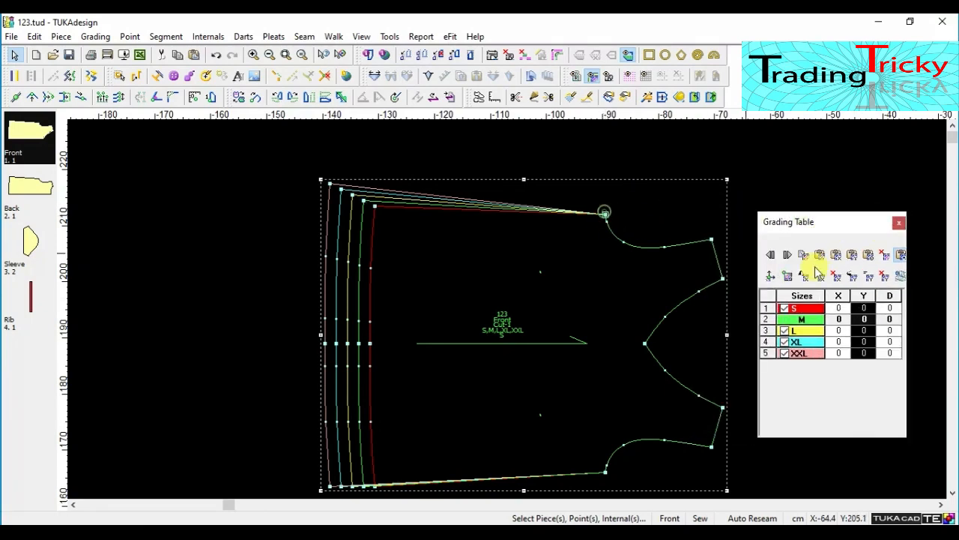
left_click(852, 256)
scroll(508, 314, "down", 2)
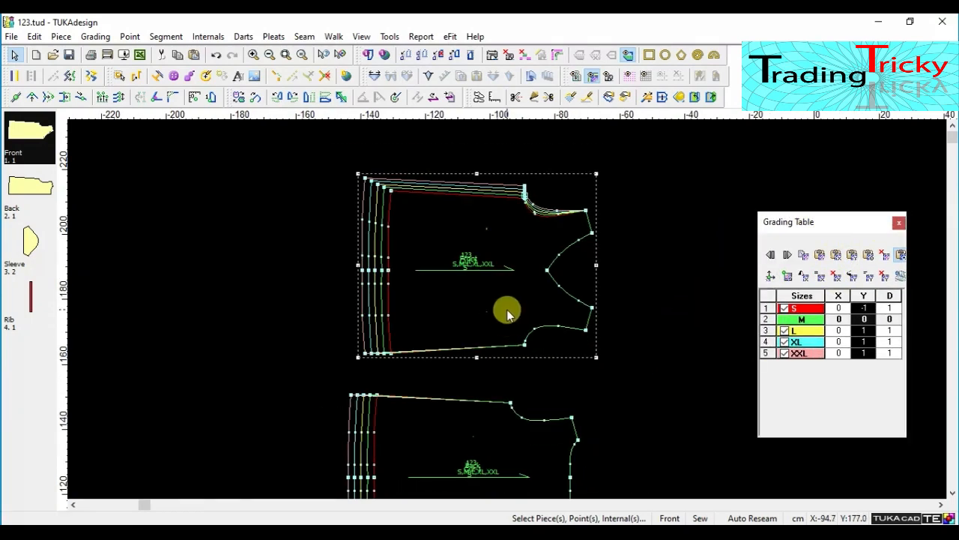
Step: Apply the Y grading, mirrored outward, to the Front's lower underarm point and lower hem corner
left_click(525, 345)
left_click(382, 355)
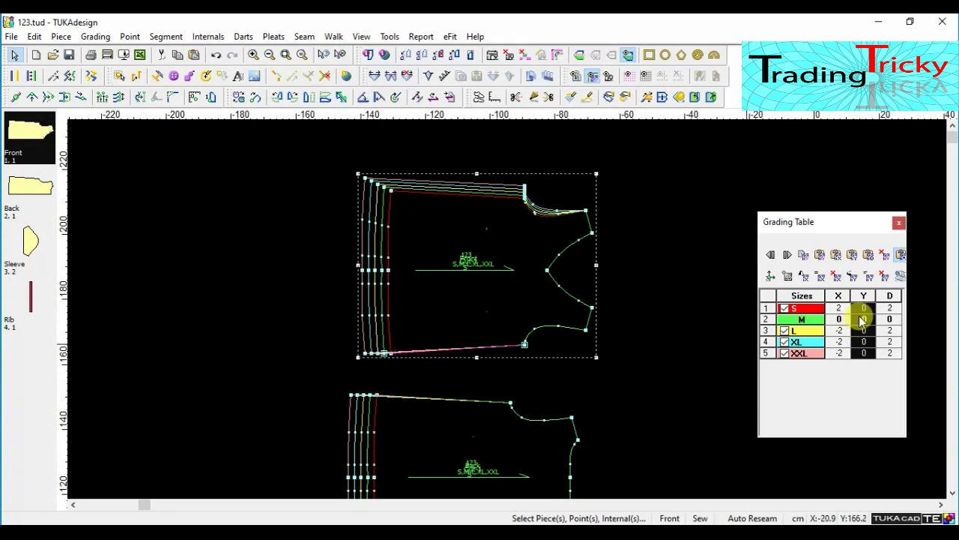
left_click(855, 256)
scroll(495, 364, "down", 2)
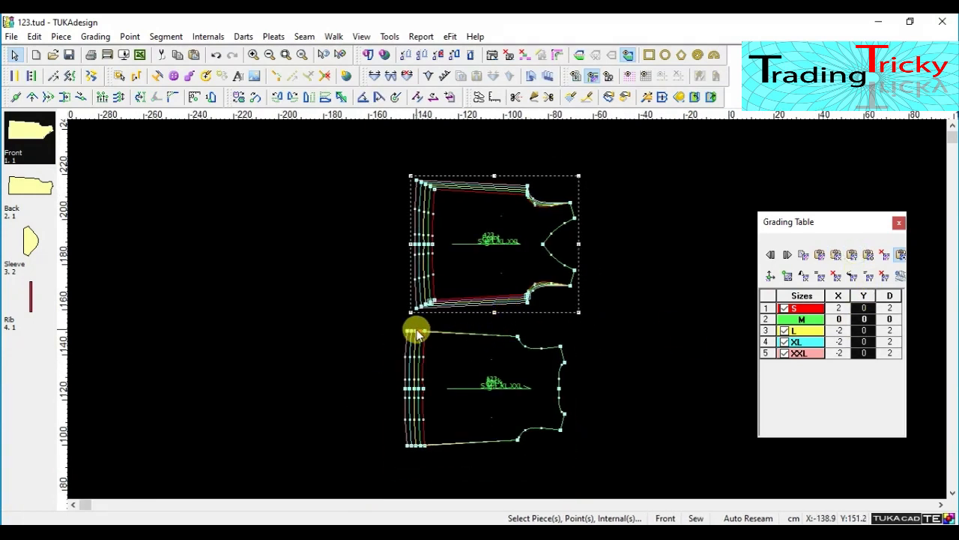
Step: Apply the Y grading to both side seams of the Back piece, from hem corner to underarm, mirrored outward on the lower side
left_click(418, 330)
left_click_drag(494, 344, 517, 338)
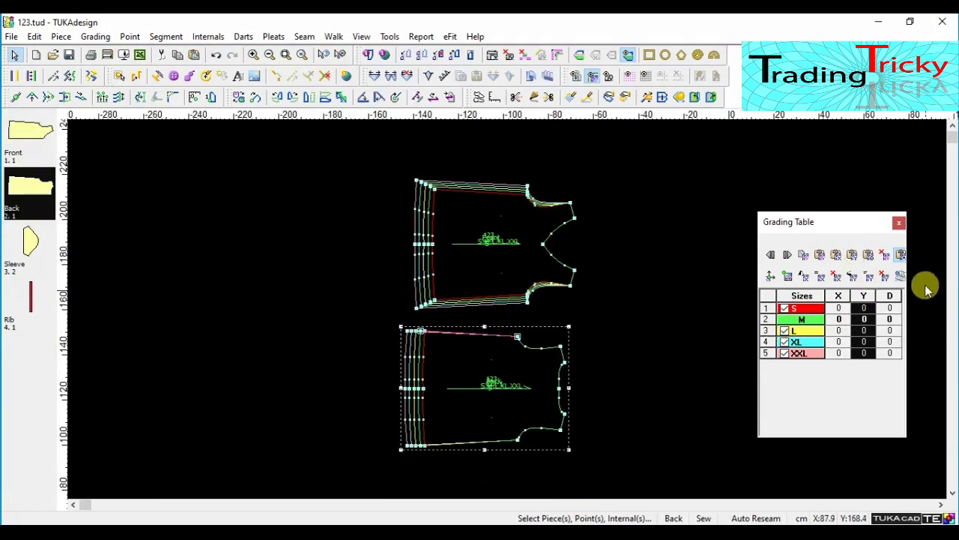
left_click(855, 253)
left_click_drag(516, 440, 418, 450)
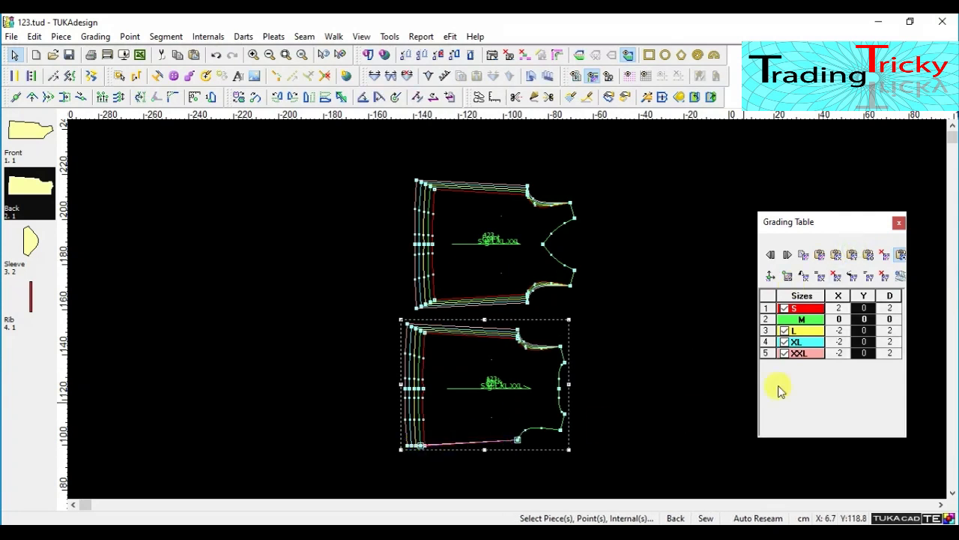
left_click(855, 254)
scroll(585, 244, "up", 2)
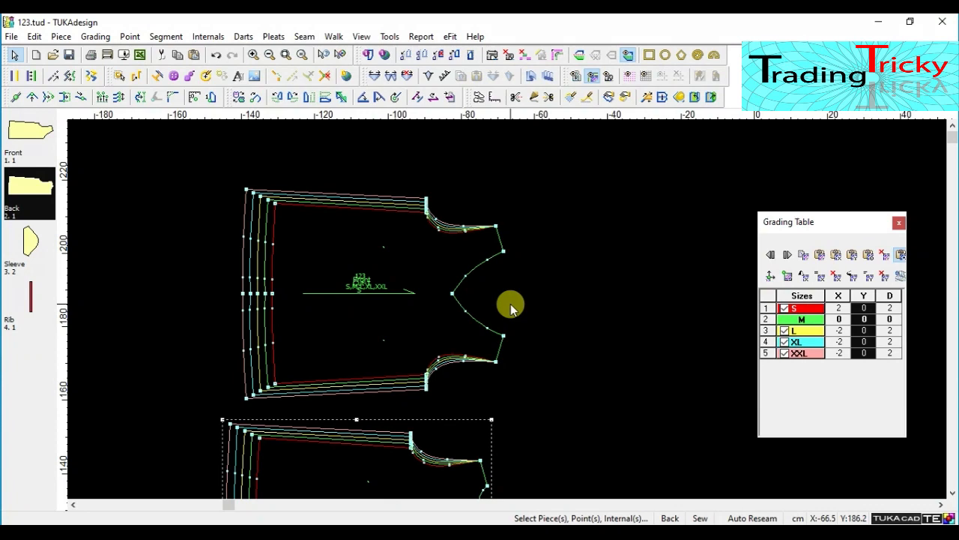
Step: Grade the Front piece's upper outer shoulder point in Y: 0.75 for S and -0.75 for L, XL and XXL
scroll(509, 306, "up", 3)
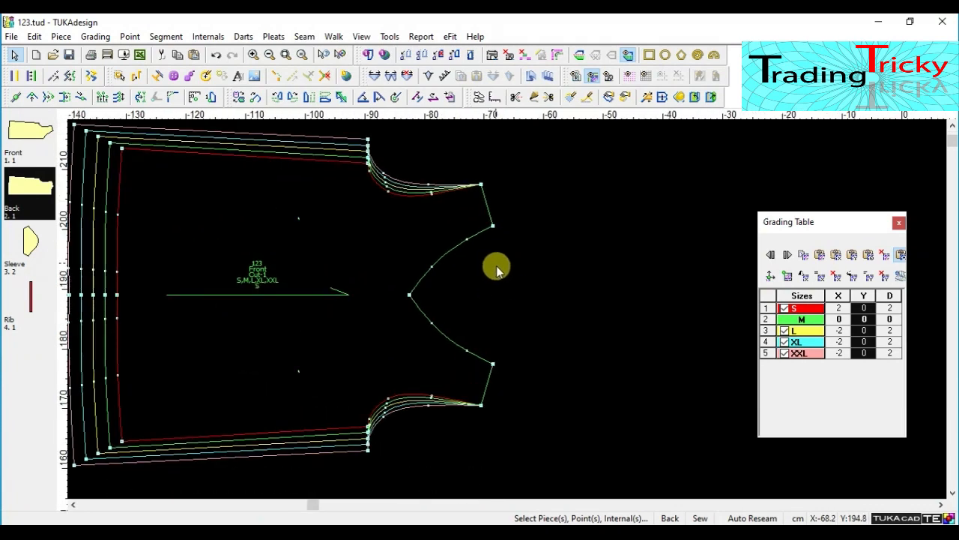
scroll(508, 315, "down", 2)
scroll(508, 314, "up", 4)
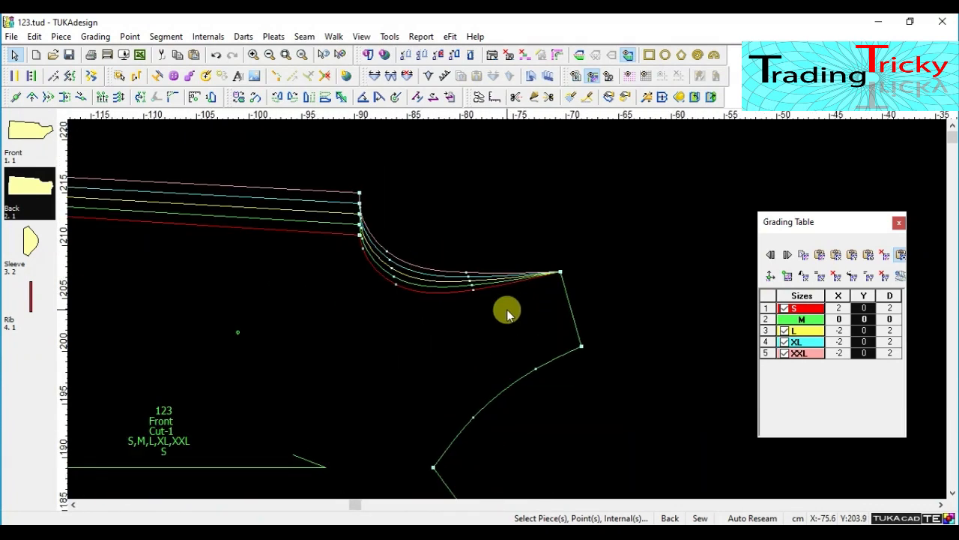
scroll(525, 307, "down", 3)
scroll(517, 315, "up", 2)
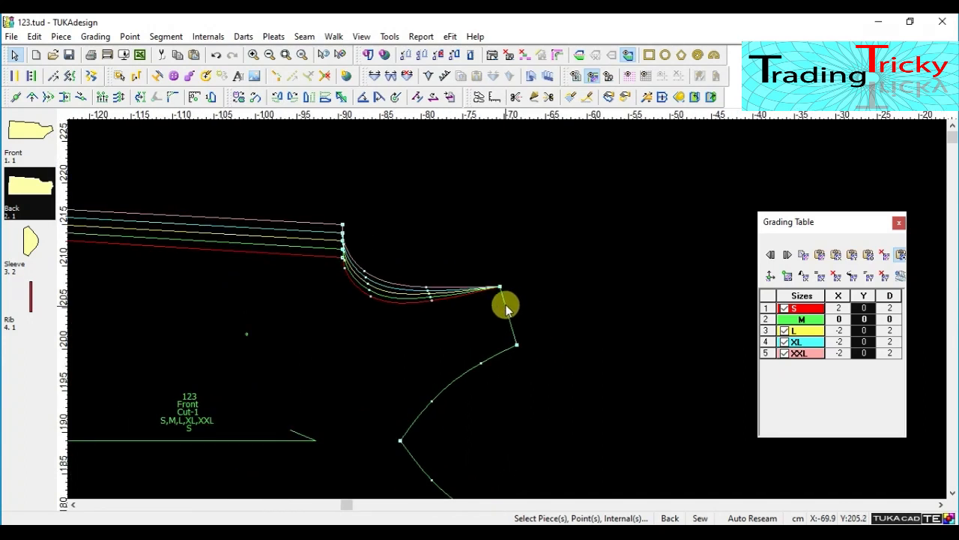
left_click(502, 290)
left_click(861, 313)
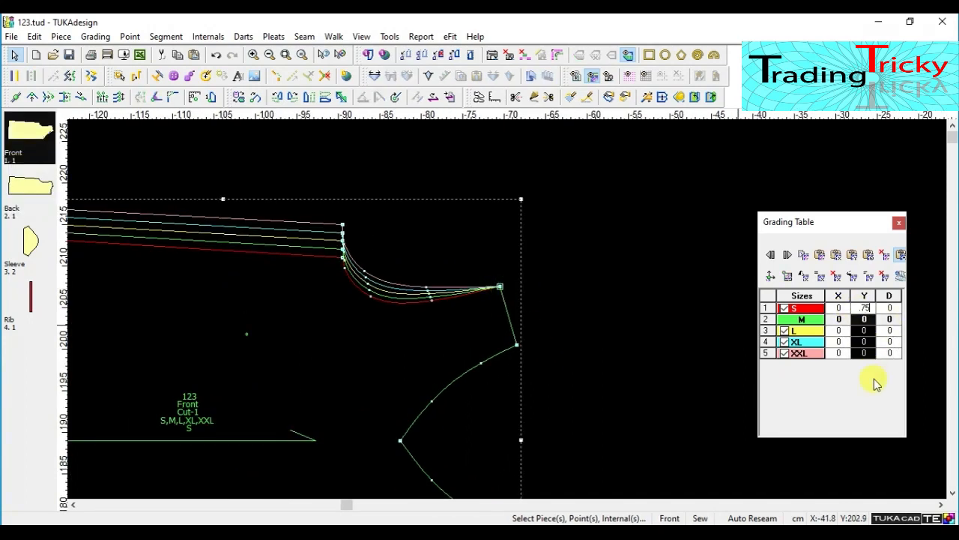
type(".75")
key("Return")
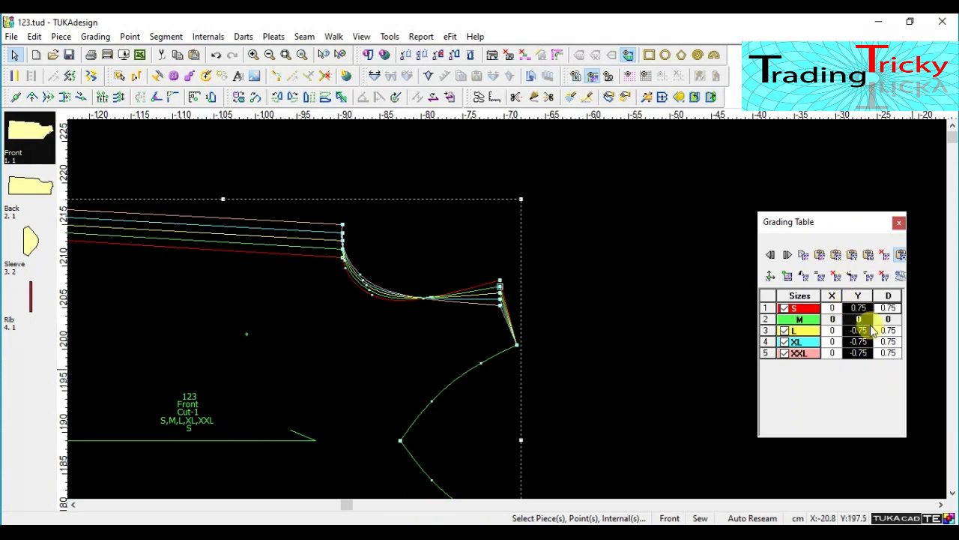
Step: Flip the Y grading of the Front's upper outer shoulder point to -0.75 for S and 0.75 for L, XL and XXL
scroll(508, 313, "down", 2)
scroll(507, 312, "up", 2)
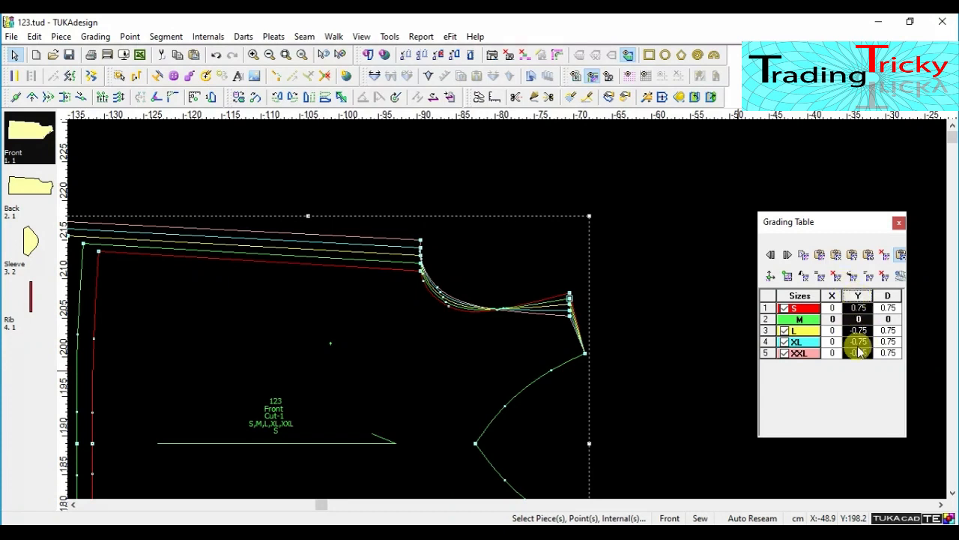
right_click(856, 295)
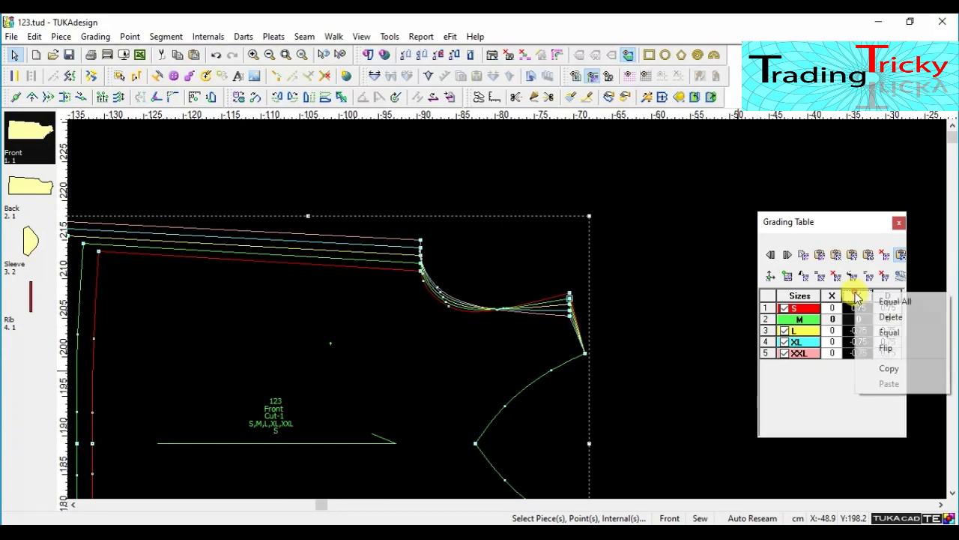
left_click(889, 347)
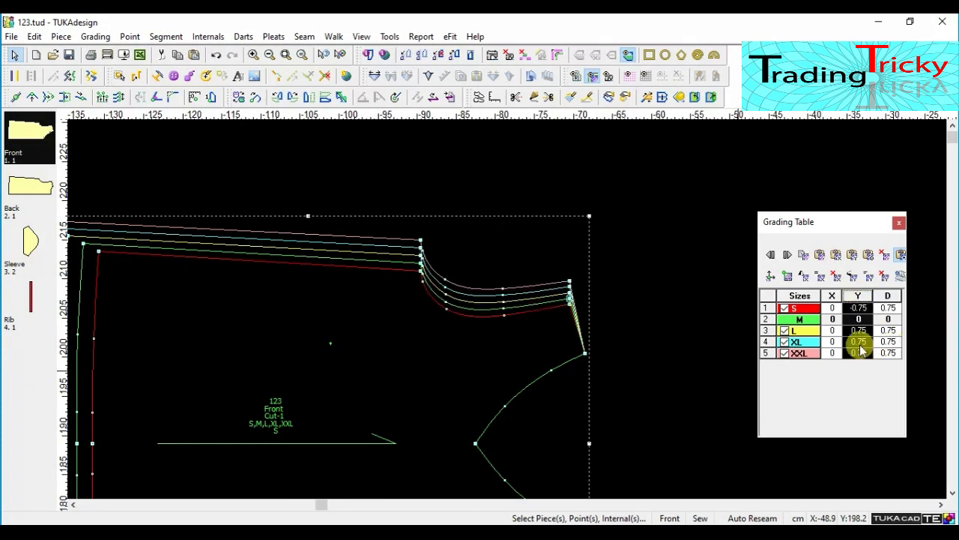
Step: Apply the outer shoulder grading, mirrored in Y, to the Front's lower outer shoulder point
scroll(517, 323, "down", 1)
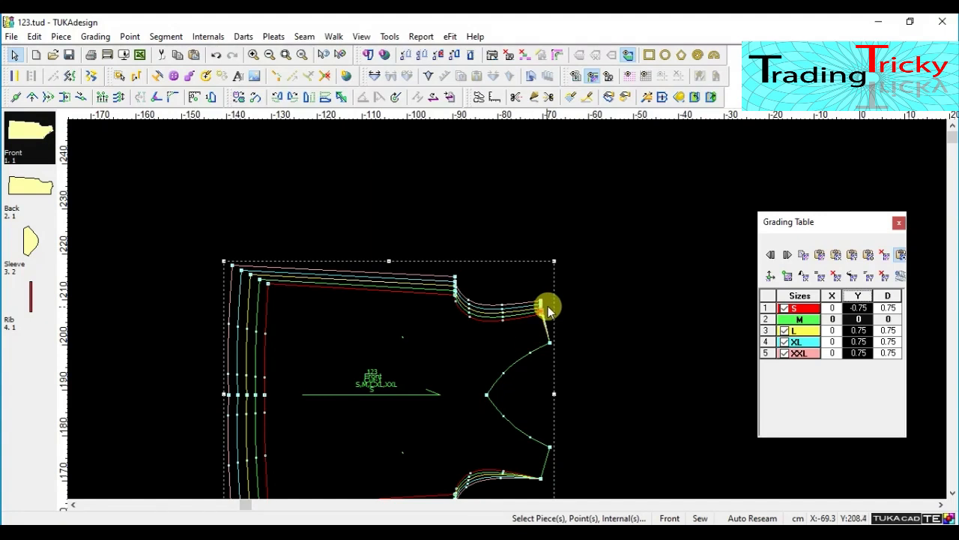
scroll(589, 326, "down", 1)
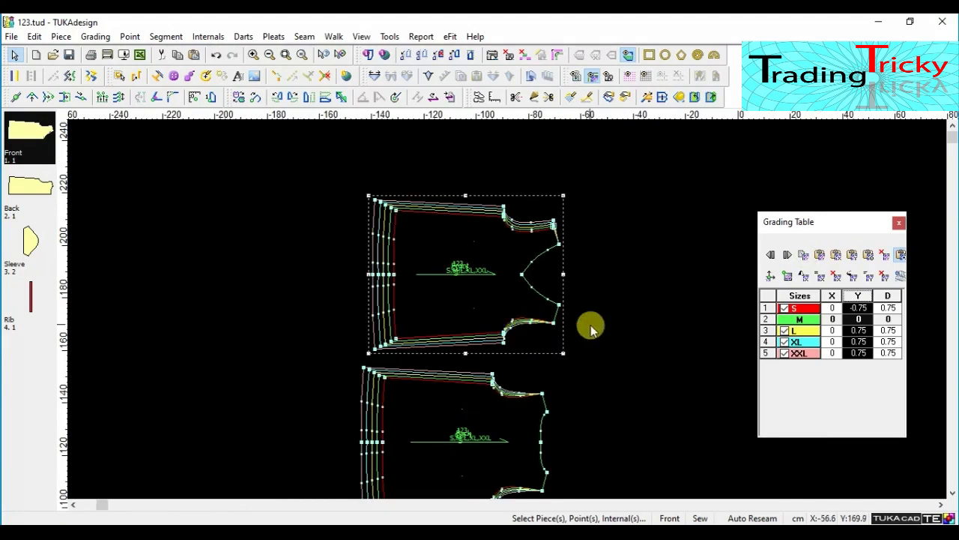
left_click(552, 320)
left_click(856, 255)
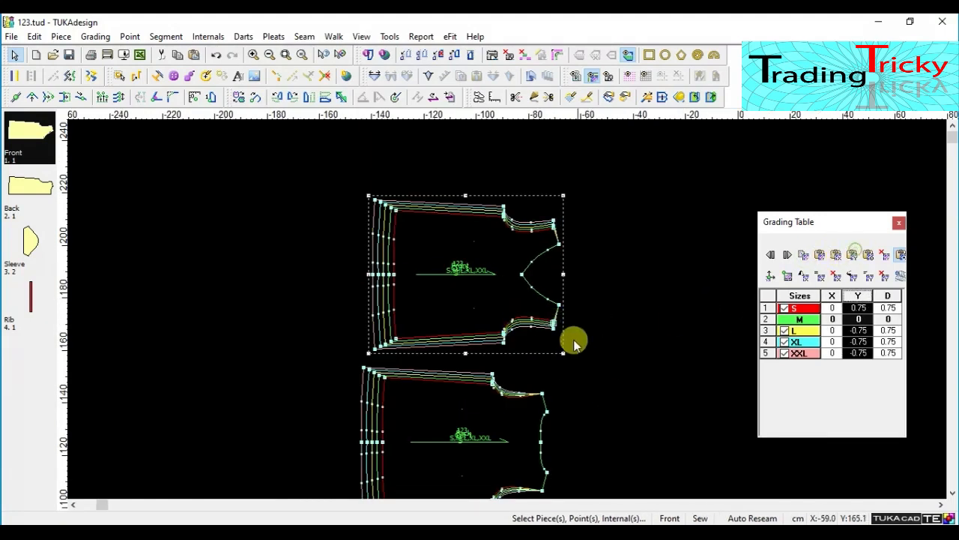
Step: Apply the shoulder grading to the Back piece's upper and lower outer shoulder points, mirrored outward on the lower side
scroll(509, 307, "up", 1)
scroll(531, 443, "down", 1)
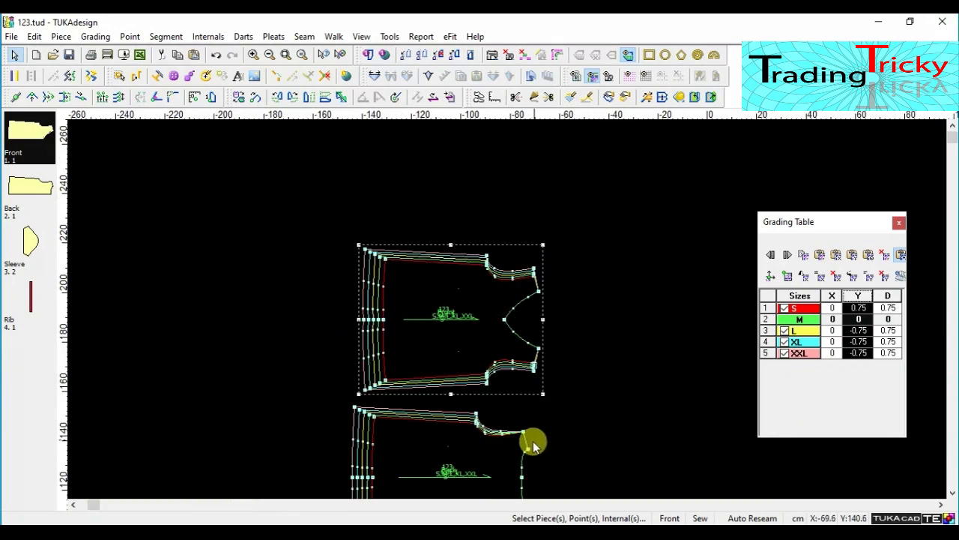
scroll(525, 442, "up", 1)
left_click(528, 305)
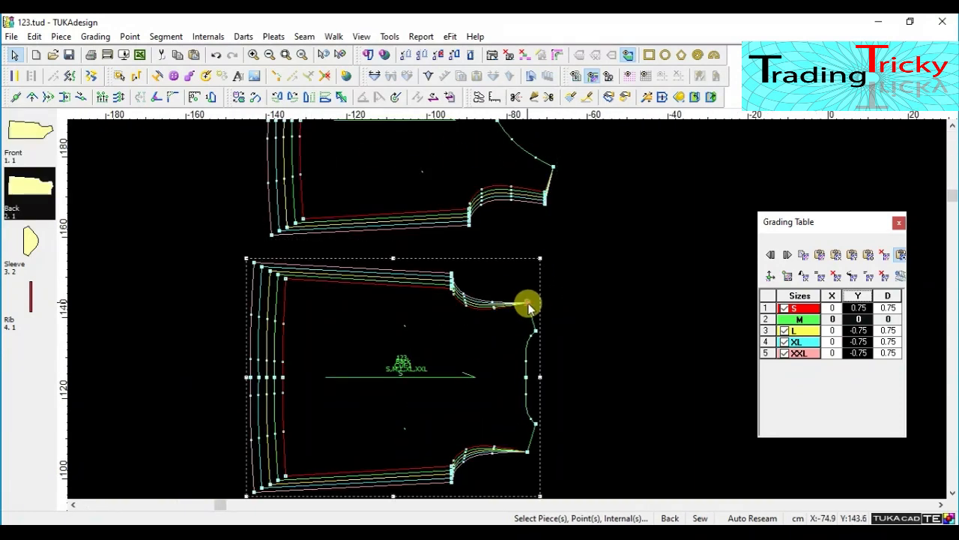
left_click(852, 255)
left_click(526, 451)
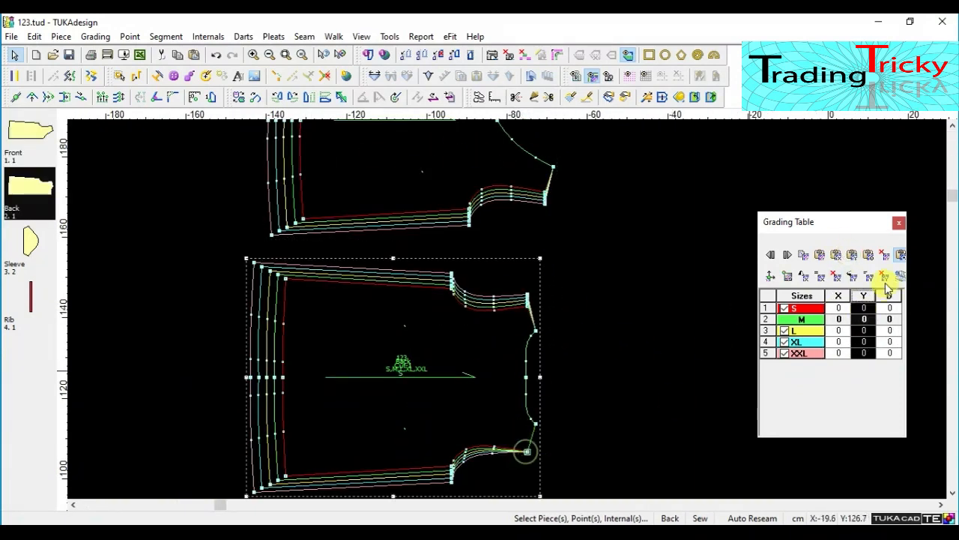
left_click(854, 256)
Step: Grade the Front's upper neck-shoulder point in Y by 0.25 and flip it to -0.25 for S and 0.25 for L to XXL
scroll(507, 307, "down", 1)
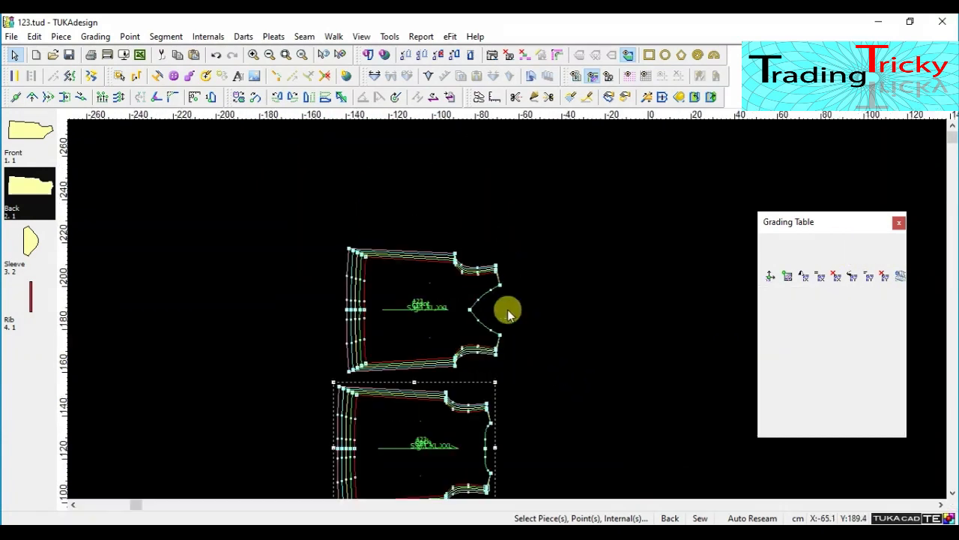
scroll(508, 310, "up", 2)
left_click(486, 317)
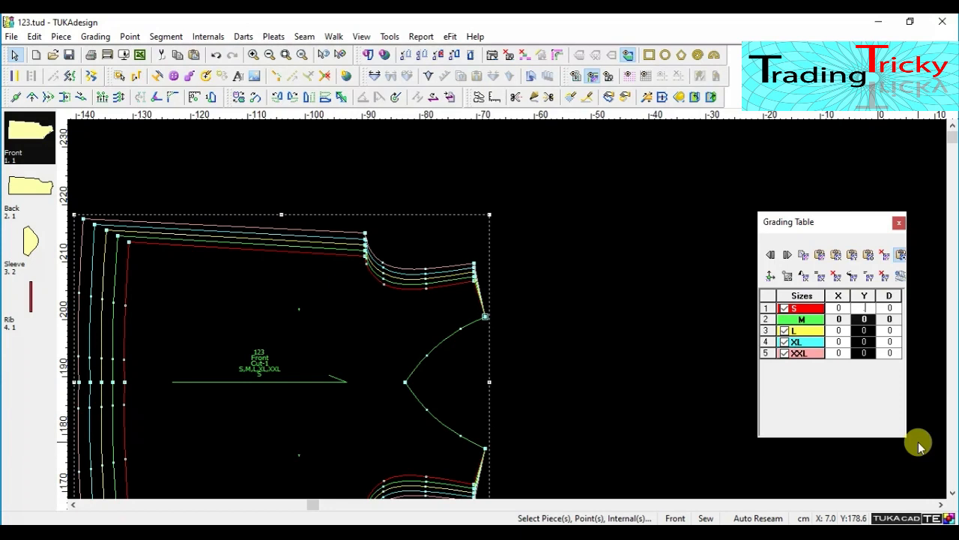
type(".25")
key("Return")
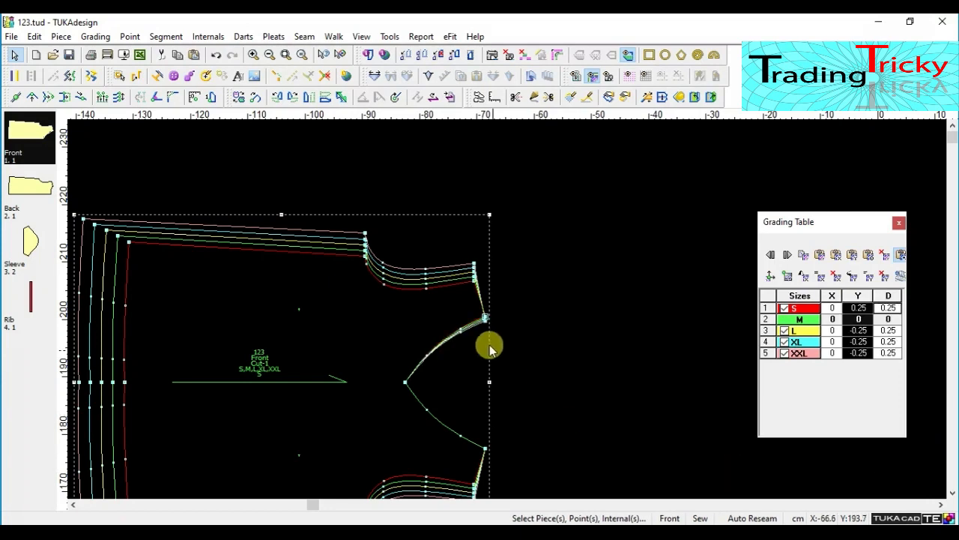
scroll(508, 313, "up", 3)
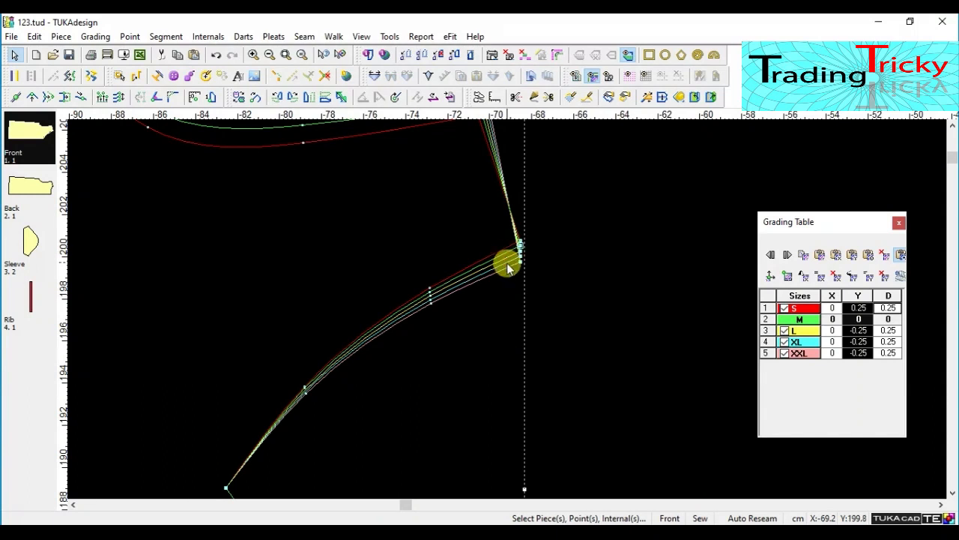
right_click(858, 294)
left_click(910, 350)
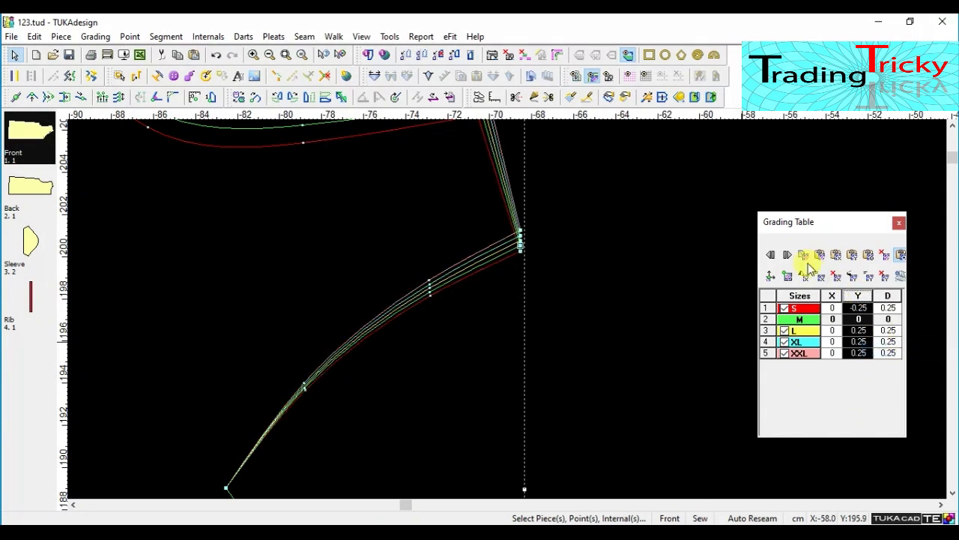
Step: Apply the neck-shoulder grading, mirrored in Y, to the Front's lower neck-shoulder point
scroll(730, 306, "down", 2)
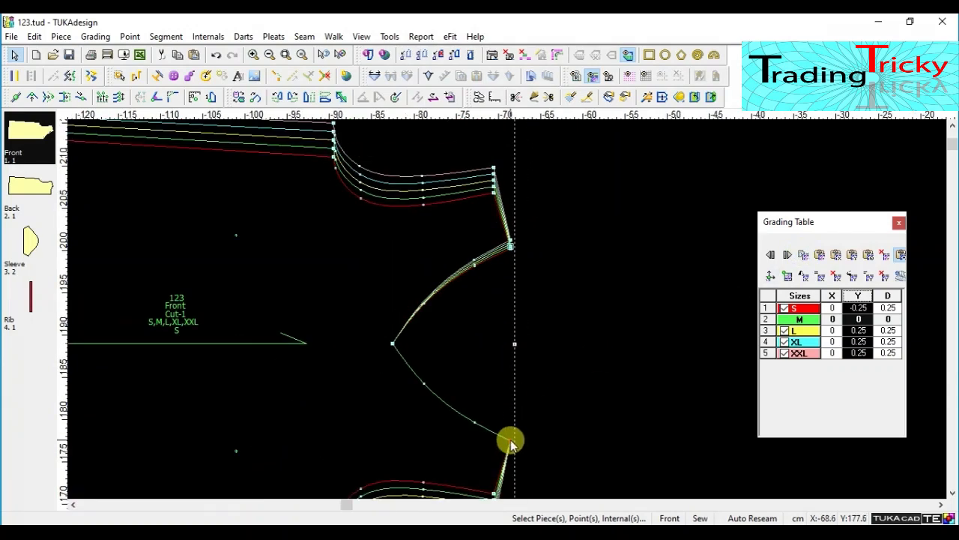
left_click(510, 441)
left_click(854, 255)
Step: Apply the neck-shoulder grading to the Back's upper and lower neck-shoulder points, mirrored outward on the lower side
scroll(507, 311, "down", 3)
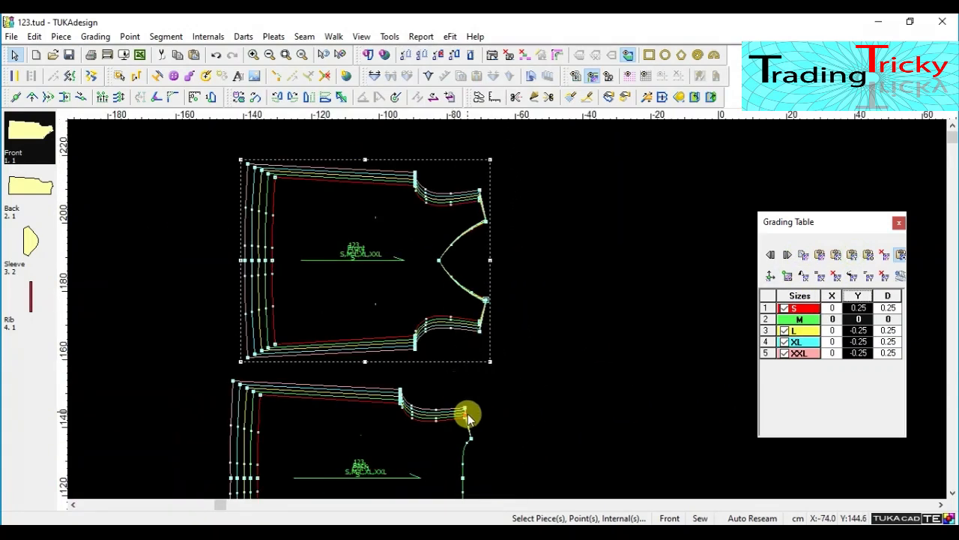
left_click(471, 438)
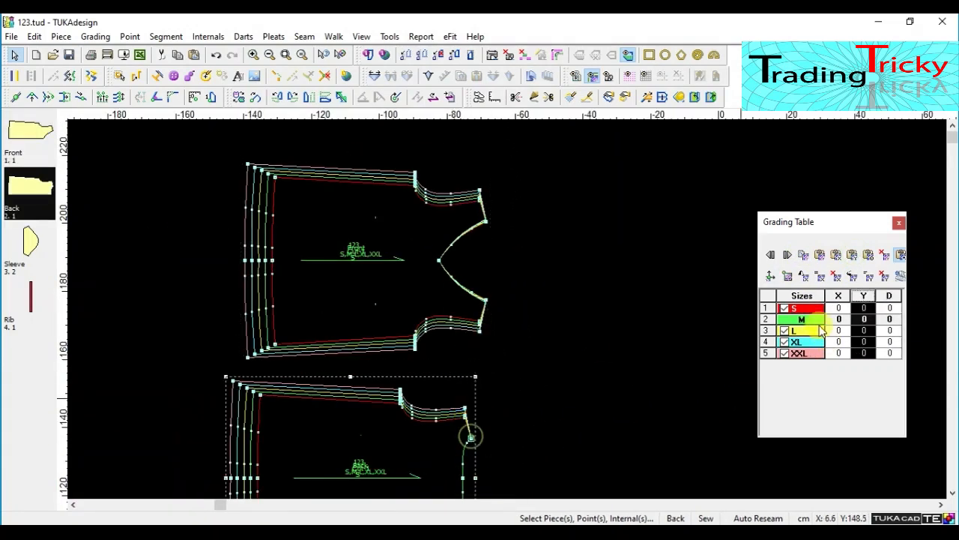
left_click(853, 256)
scroll(505, 312, "down", 2)
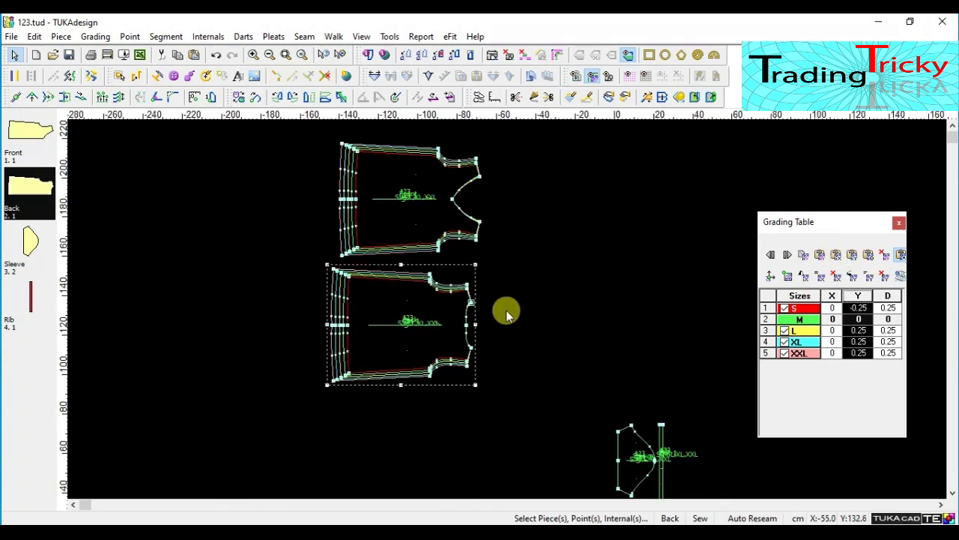
left_click(472, 347)
left_click(854, 256)
Step: Grade the Front's center neck point in X: 0.5 for S and -0.5 for L, XL and XXL
scroll(508, 308, "up", 3)
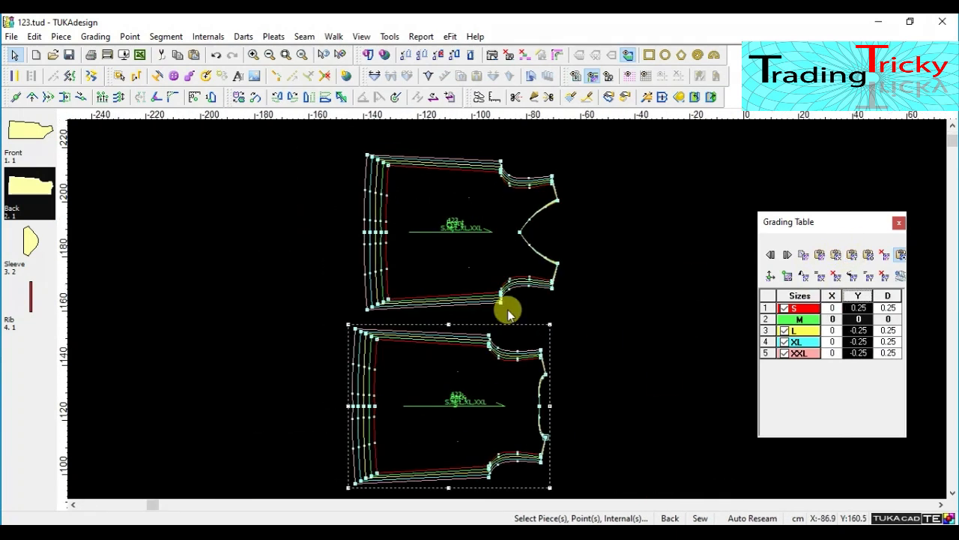
left_click(496, 218)
scroll(711, 288, "up", 1)
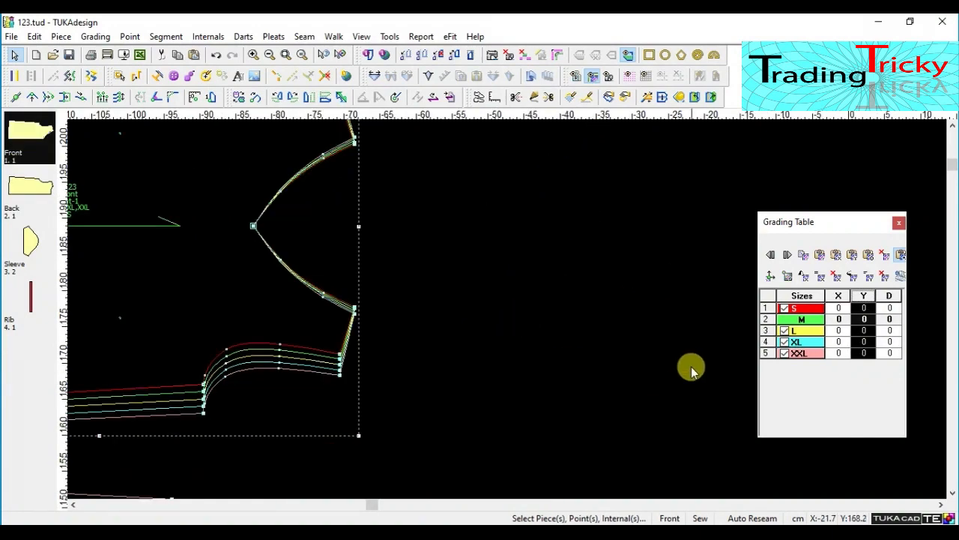
left_click_drag(841, 307, 848, 384)
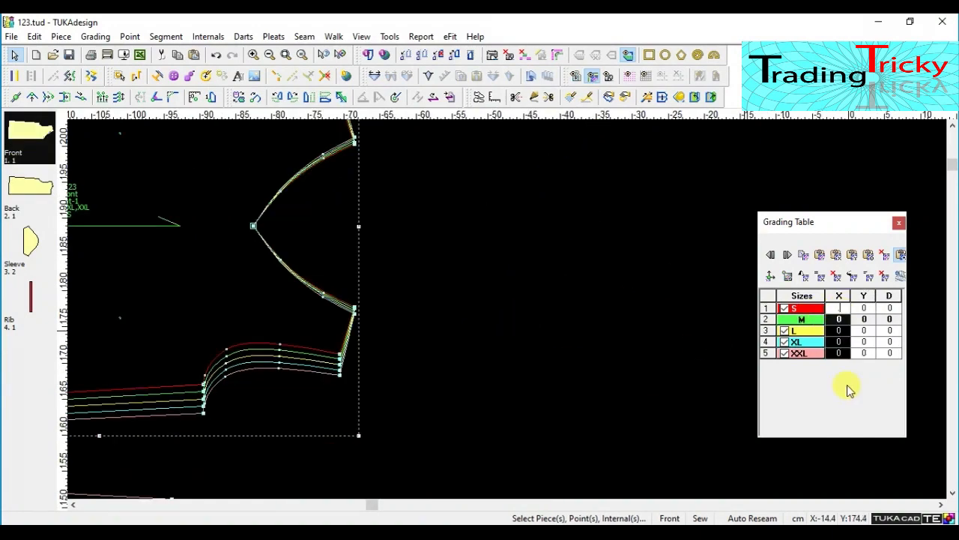
scroll(393, 270, "down", 4)
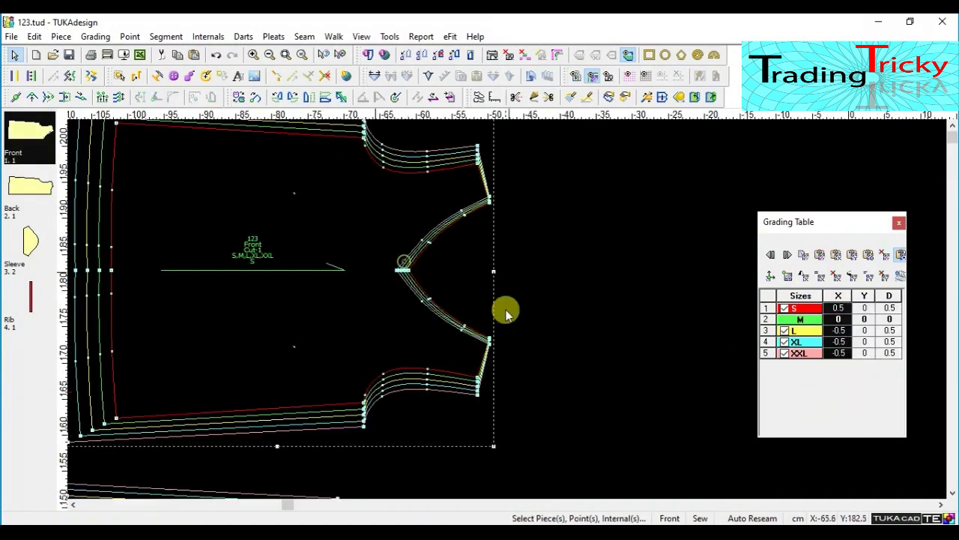
Step: Grade the Front's upper underarm point in X: 1 for S and -1 for L, XL and XXL
scroll(507, 312, "up", 3)
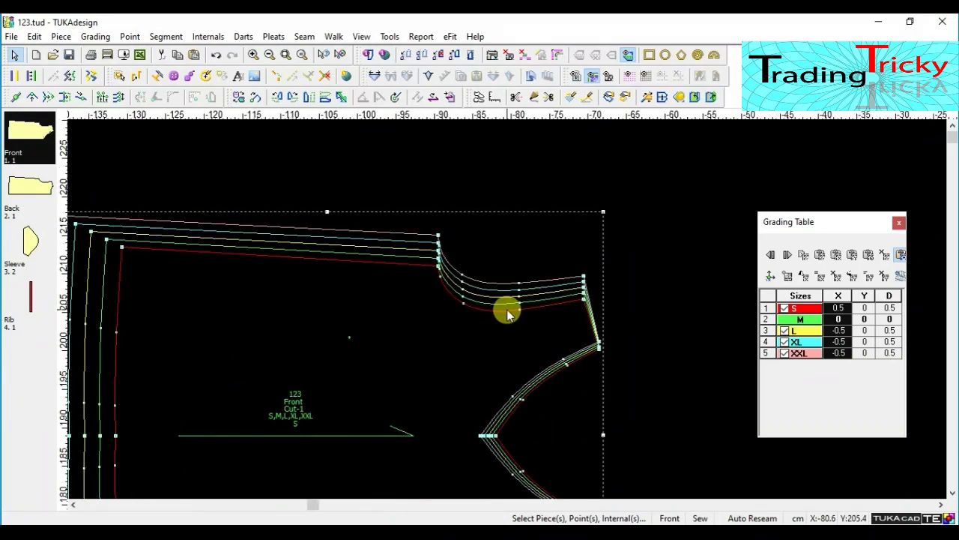
scroll(508, 311, "down", 3)
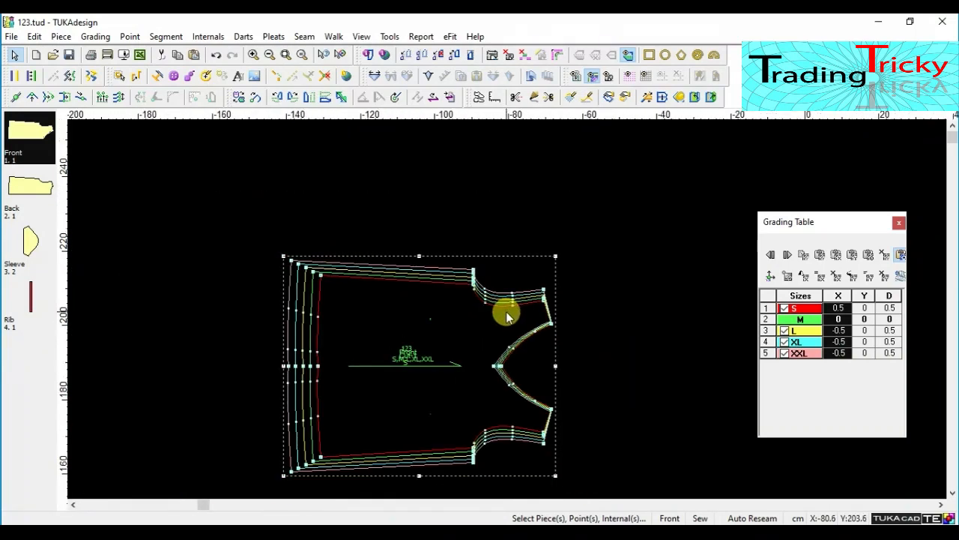
scroll(512, 304, "up", 3)
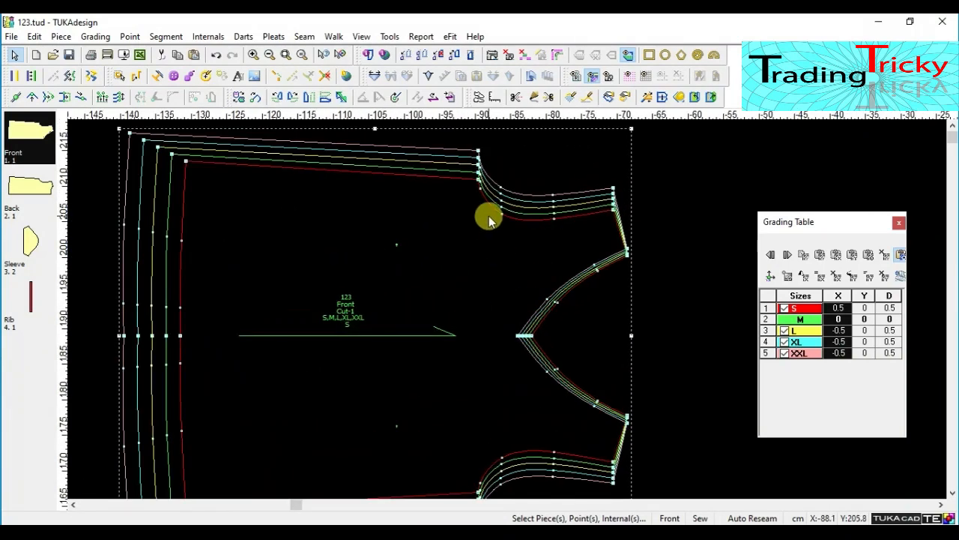
left_click(478, 171)
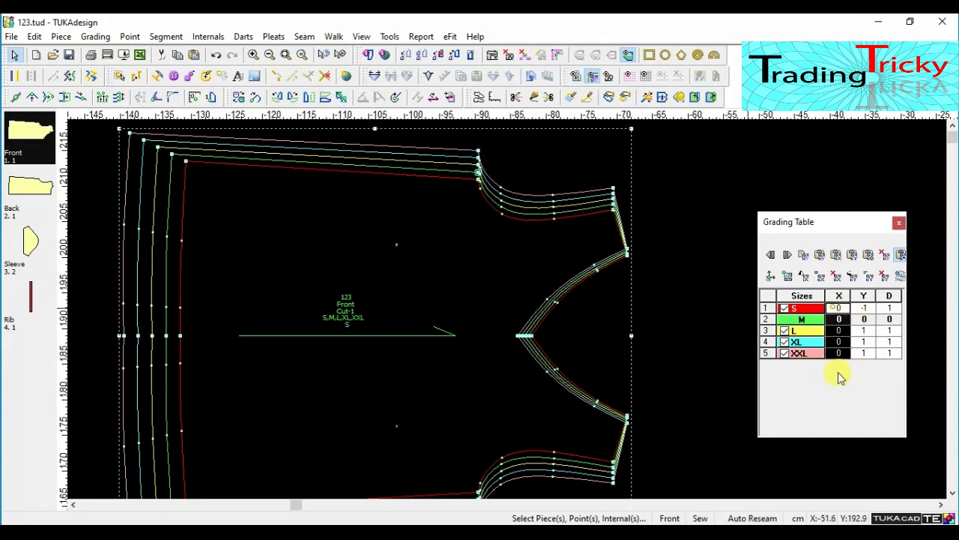
type("1")
key("Return")
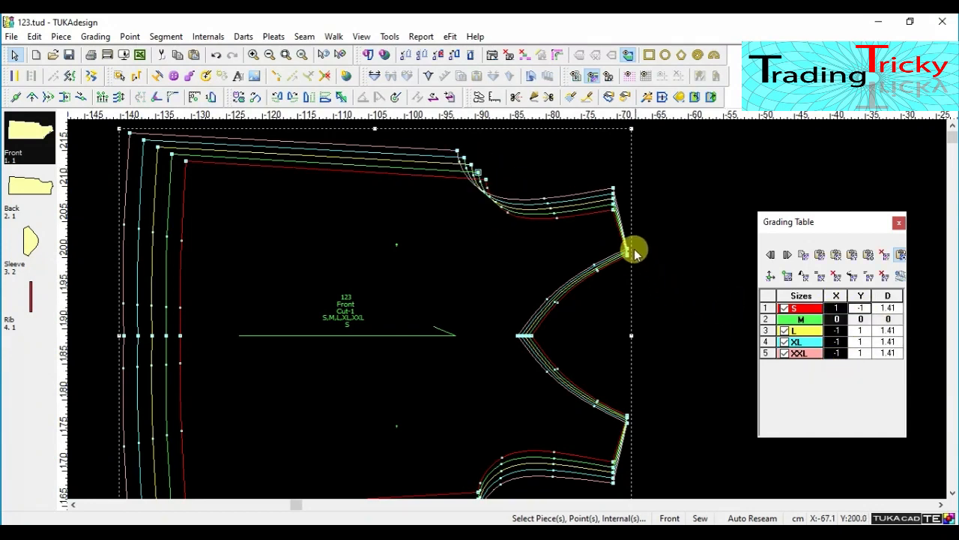
Step: Apply the X grading of the Front's upper underarm point to its lower underarm point
scroll(651, 295, "down", 3)
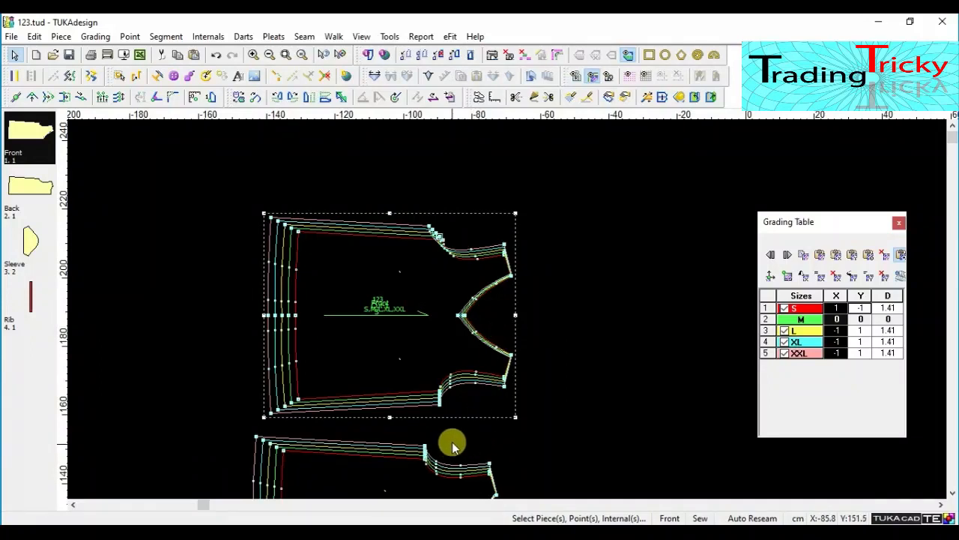
left_click(441, 240)
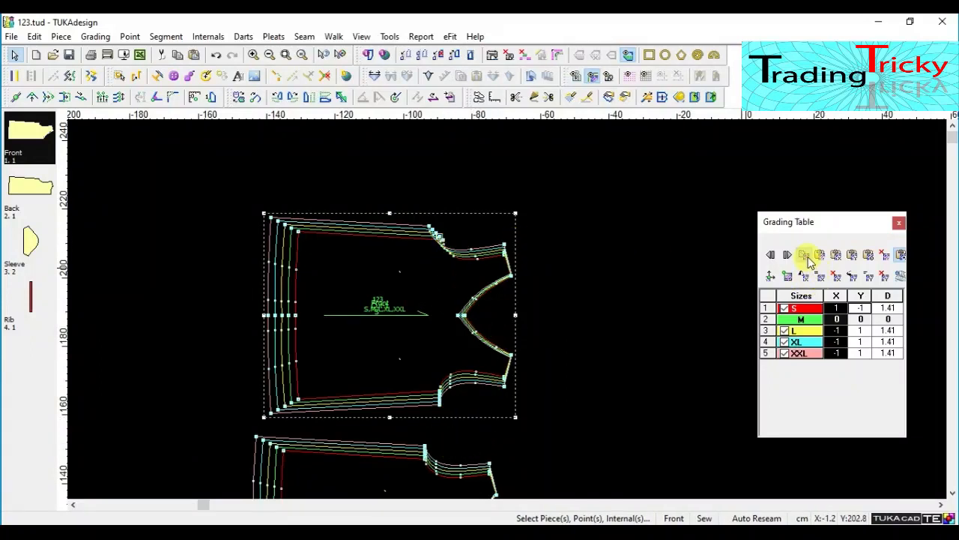
left_click(439, 392)
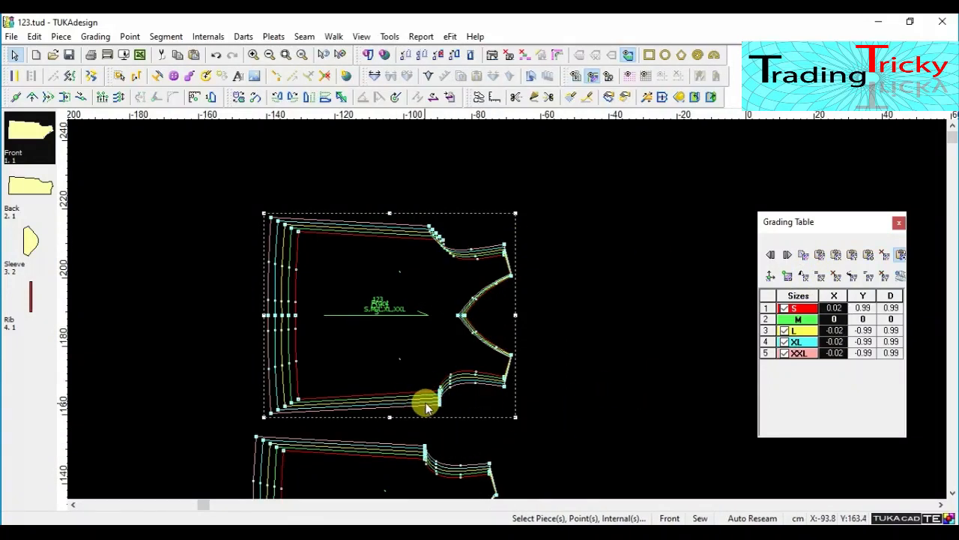
left_click(441, 391)
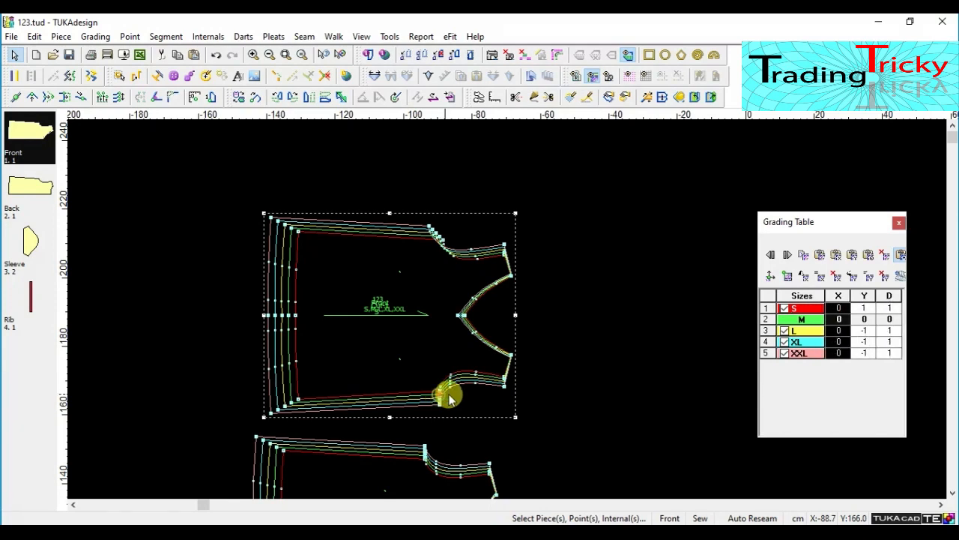
left_click(835, 255)
scroll(538, 225, "down", 4)
scroll(511, 317, "up", 6)
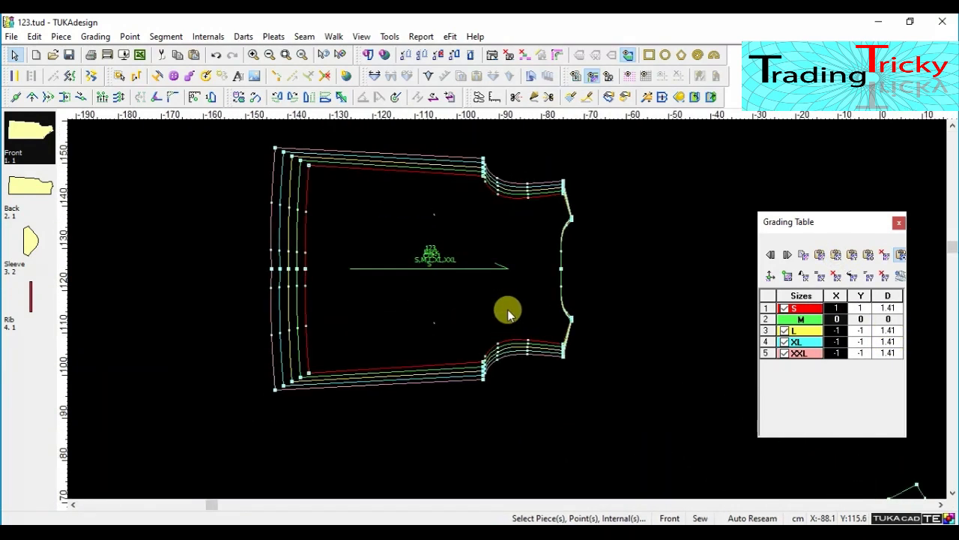
Step: Mirror the Back piece about its center line, running from the center neck point to the hem center point
scroll(373, 275, "down", 2)
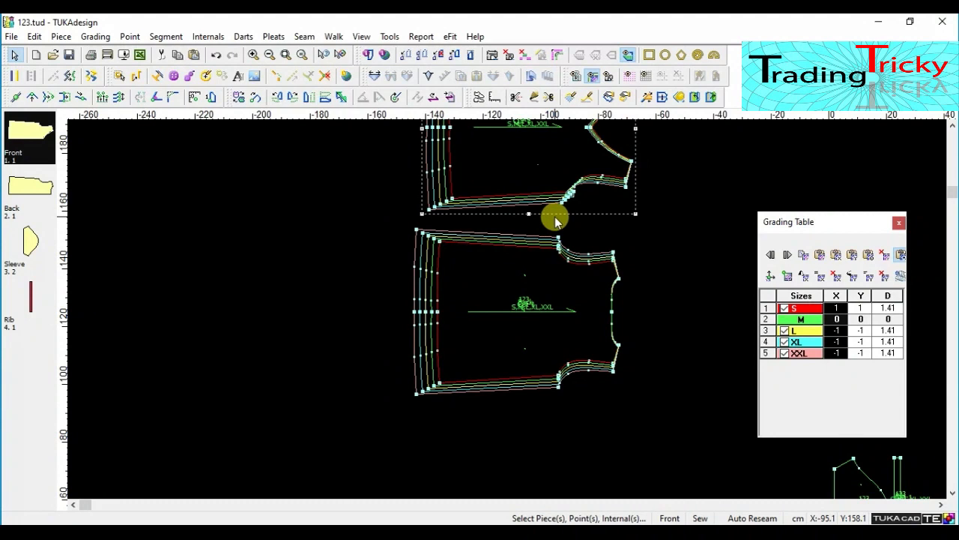
scroll(552, 216, "down", 1)
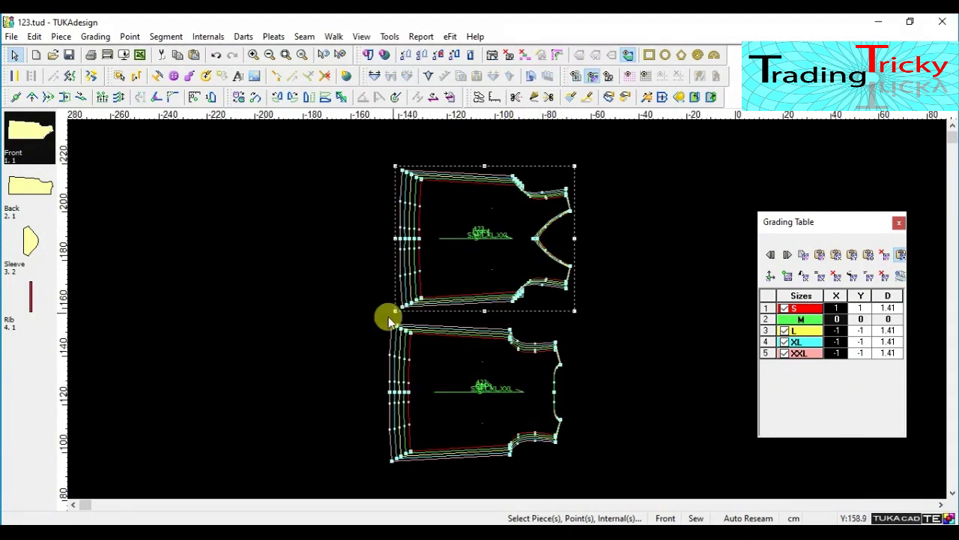
scroll(435, 381, "up", 1)
left_click(670, 326)
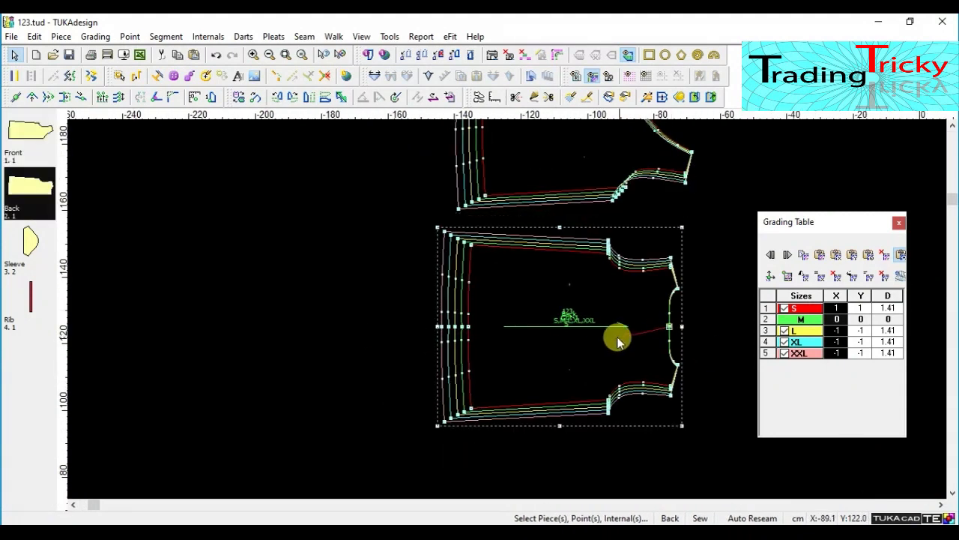
left_click_drag(460, 328, 462, 327)
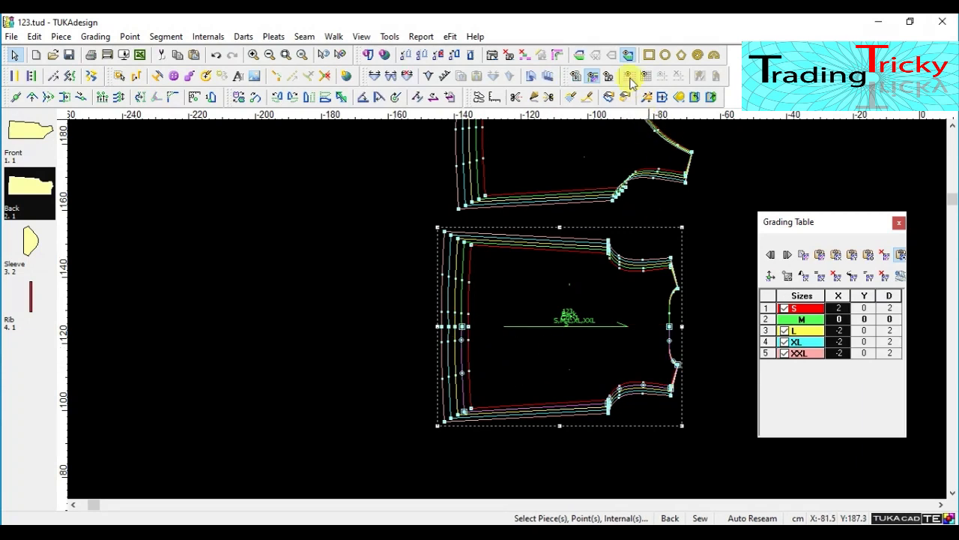
left_click(581, 52)
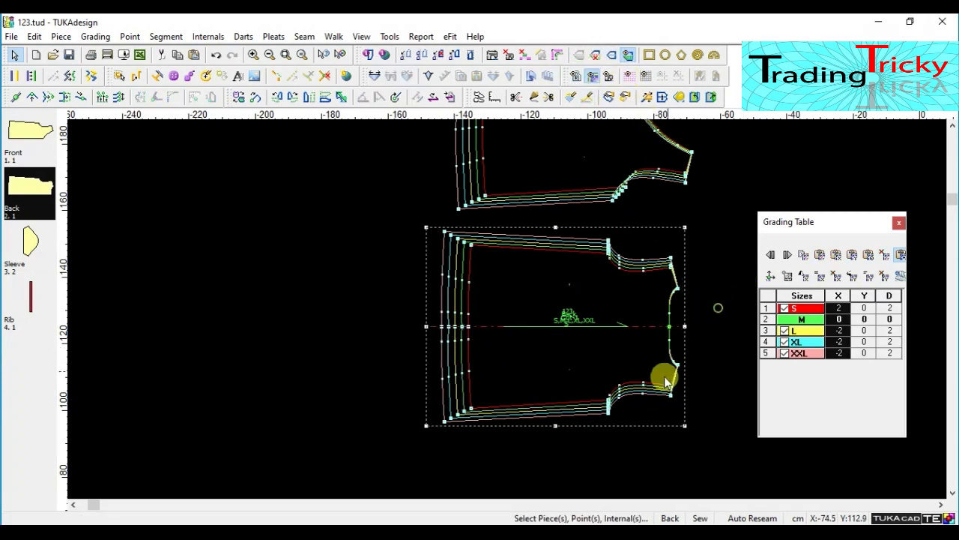
Step: Apply the underarm X grading to the Back's upper underarm point and remove the center-line mirror from the piece
left_click(609, 250)
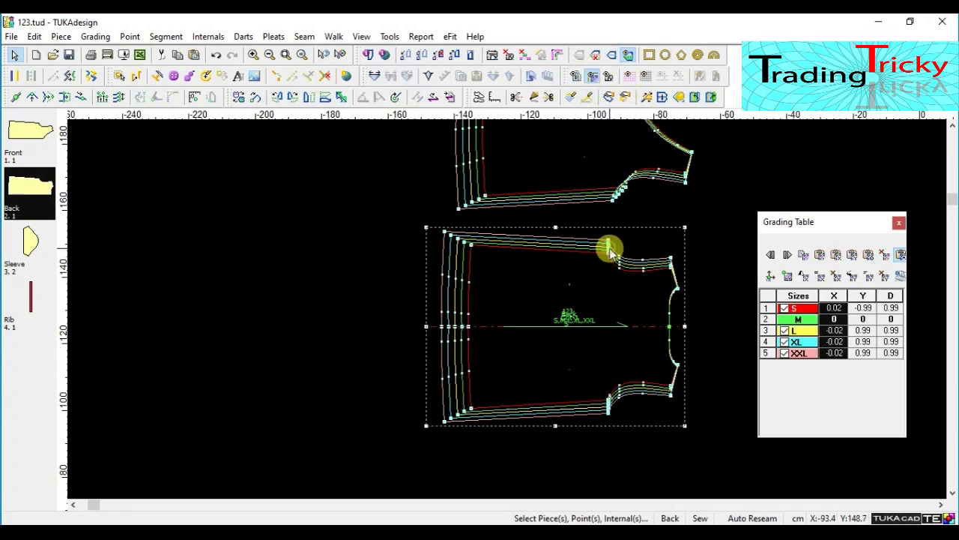
left_click(607, 243)
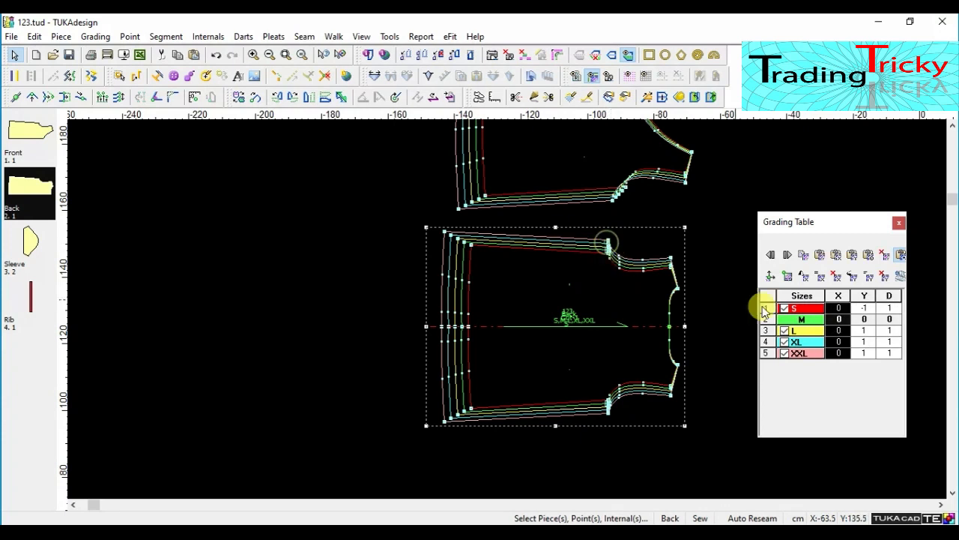
left_click(838, 256)
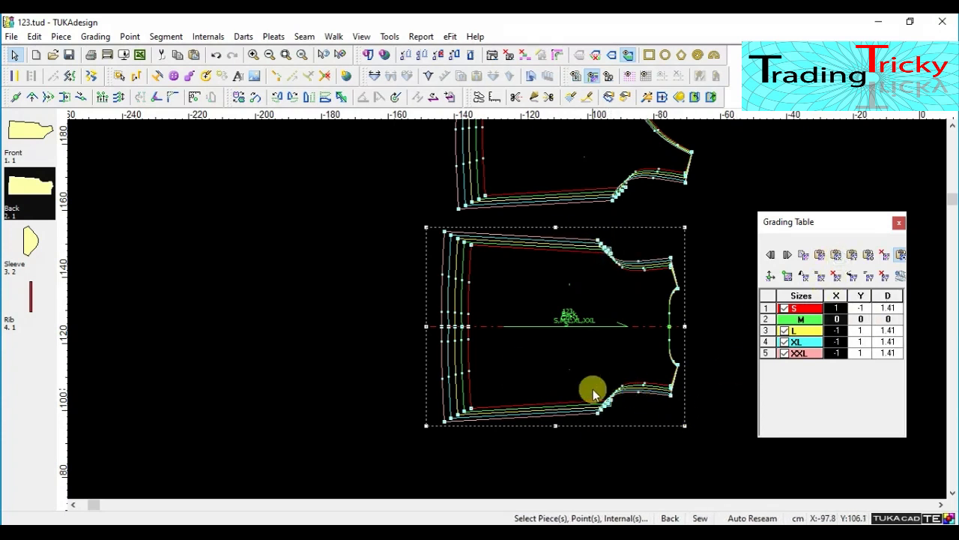
scroll(649, 390, "up", 1)
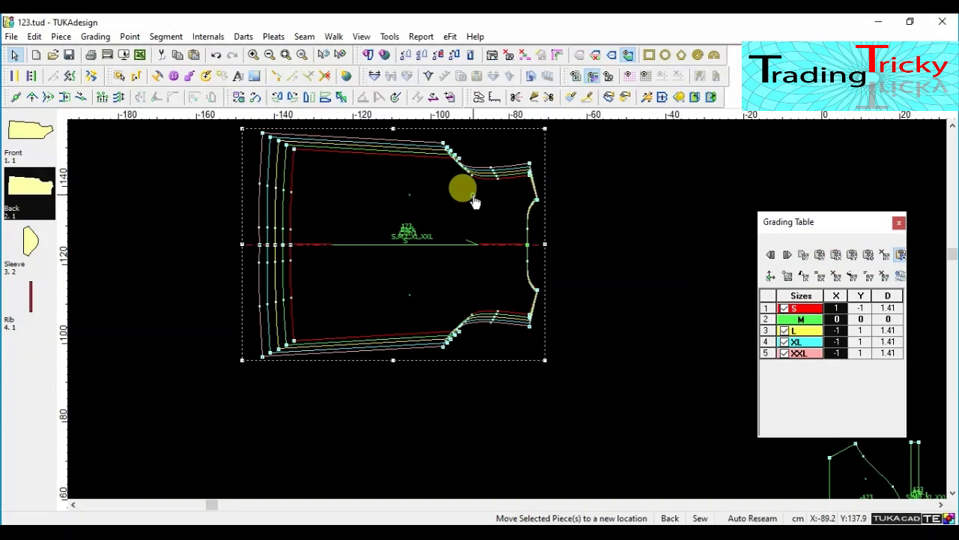
left_click(595, 223)
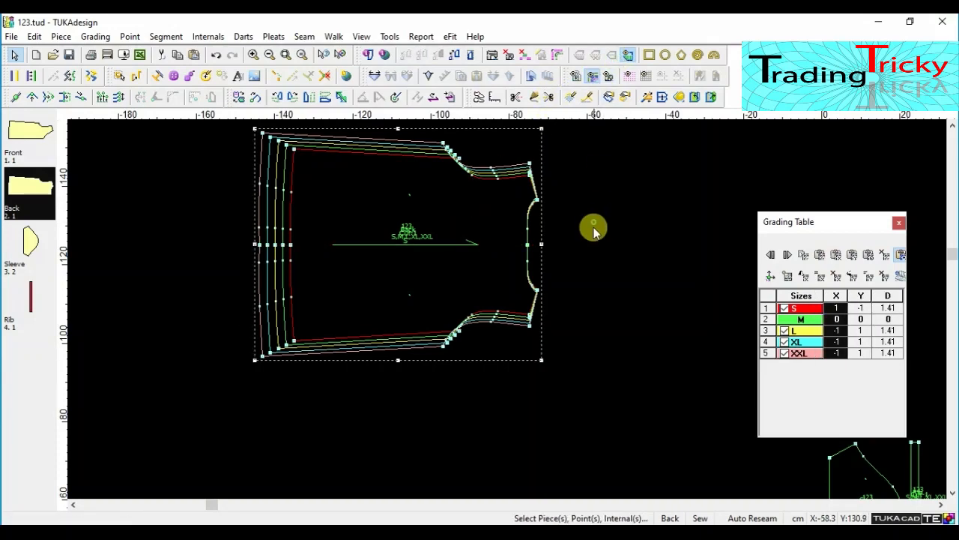
Step: Try grading the Sleeve's hem center point in X with 0.5 for S and -0.5 for L, XL and XXL
scroll(648, 346, "down", 3)
scroll(610, 362, "up", 3)
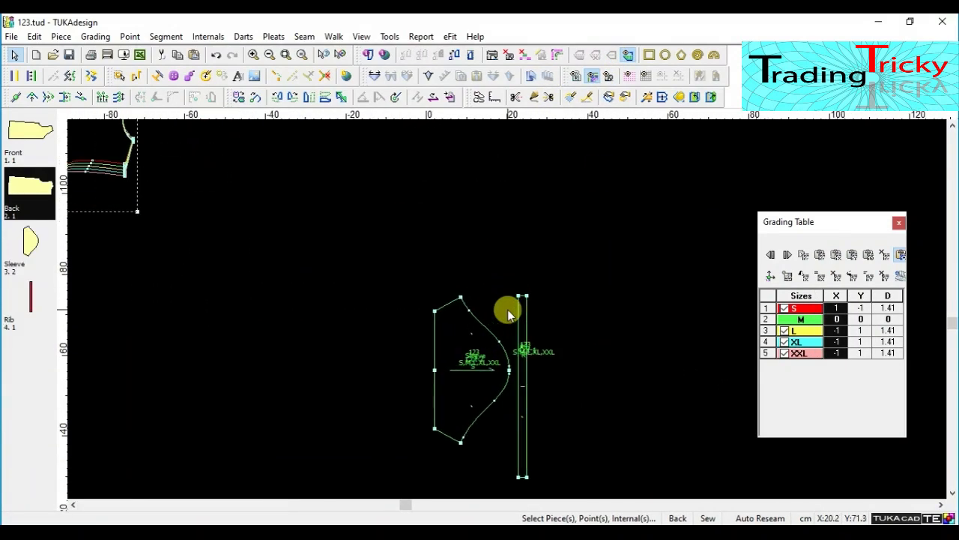
left_click(434, 370)
left_click(846, 308)
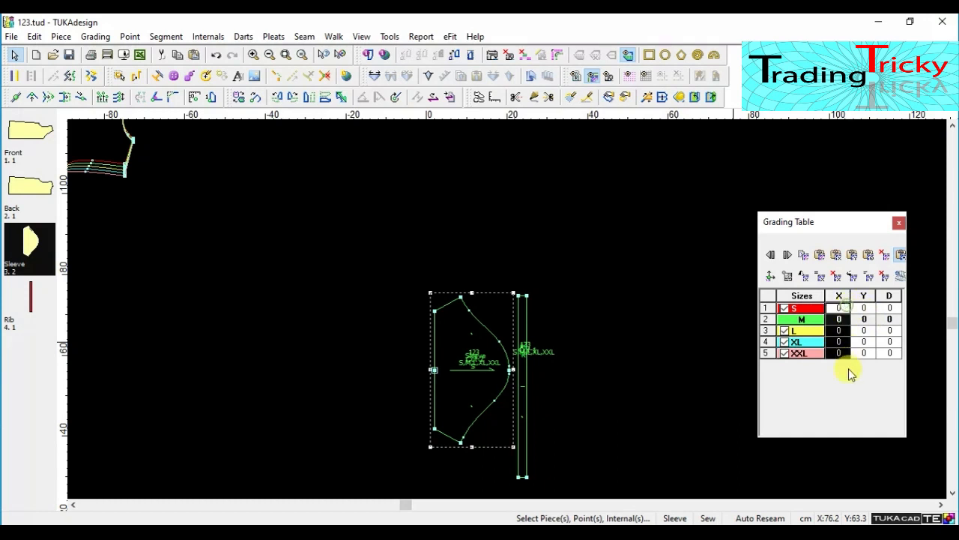
type(".5")
key("Return")
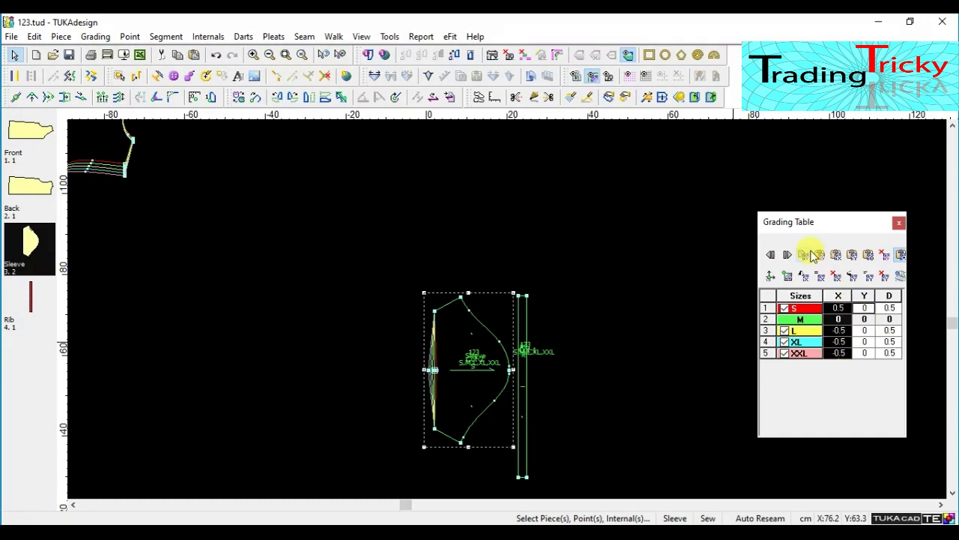
left_click(435, 428)
left_click(434, 366)
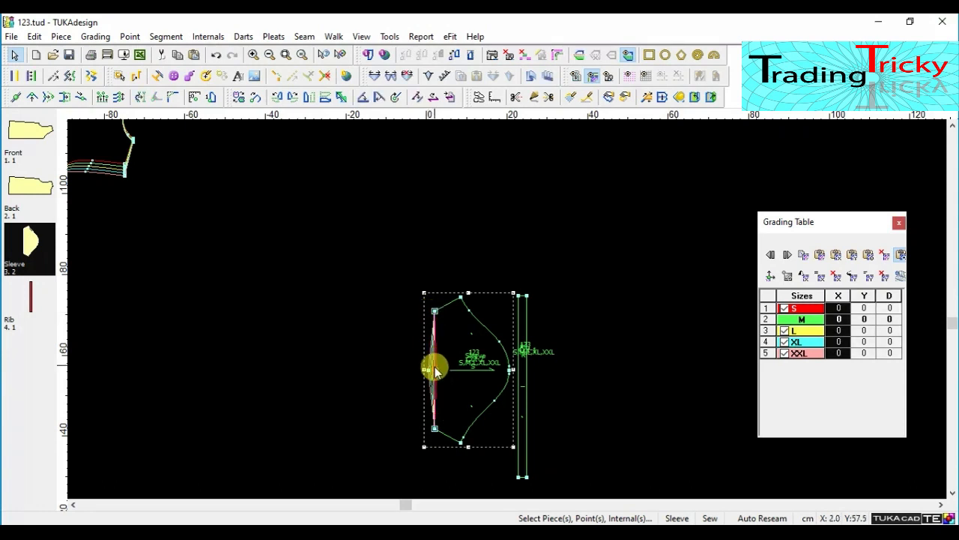
Step: Grade the Sleeve's hem center point in X, 1 for S and -1 for L, XL and XXL, and apply it to both hem corners
left_click(436, 369)
left_click_drag(841, 307, 850, 382)
key("Return")
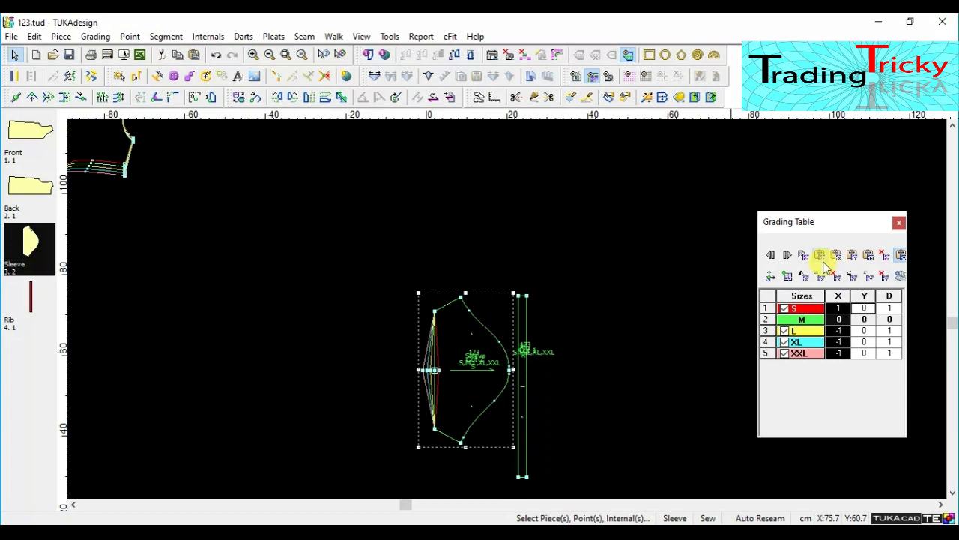
left_click(434, 429)
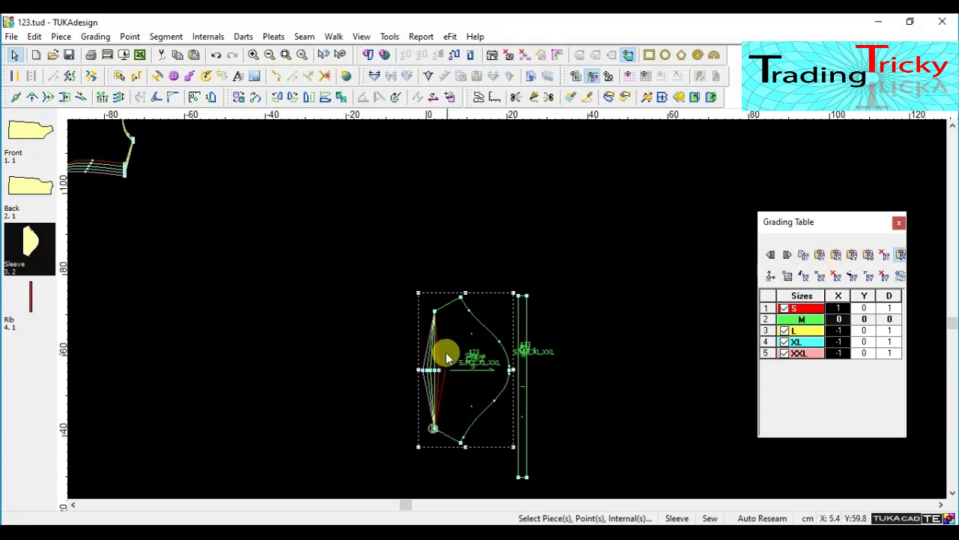
left_click(434, 312)
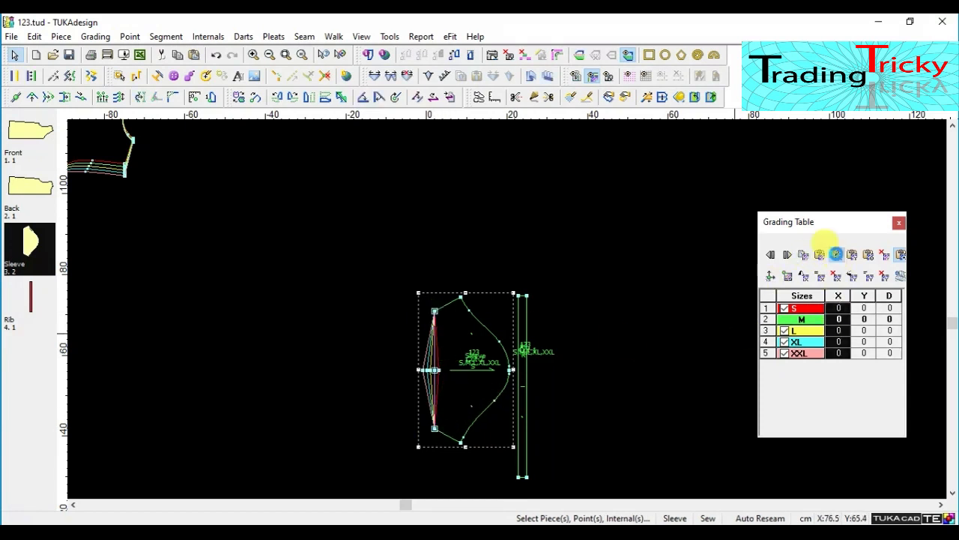
Step: Grade the Sleeve's upper hem corner in Y: -0.5 for S and 0.5 for L, XL and XXL
scroll(460, 310, "up", 2)
left_click(442, 306)
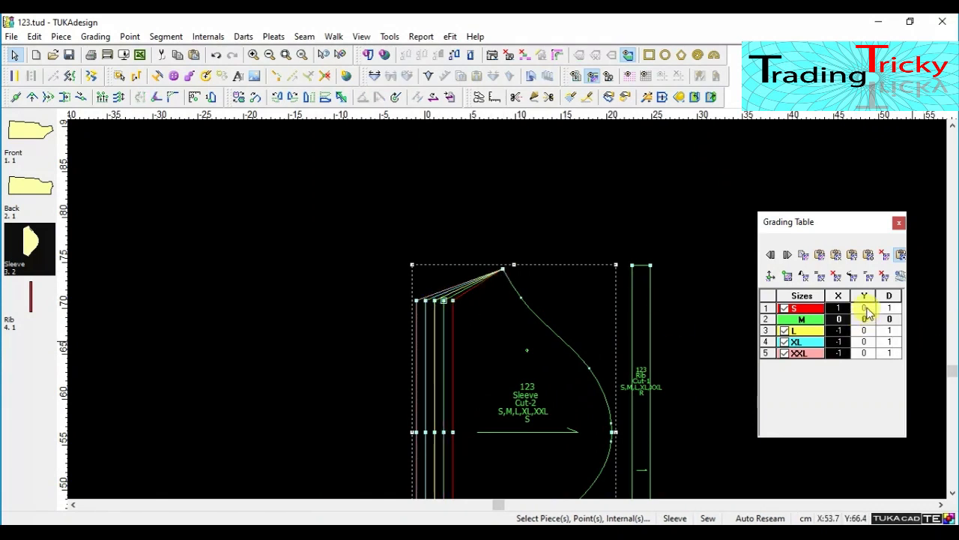
left_click_drag(867, 312, 866, 367)
type("0.5")
key("Return")
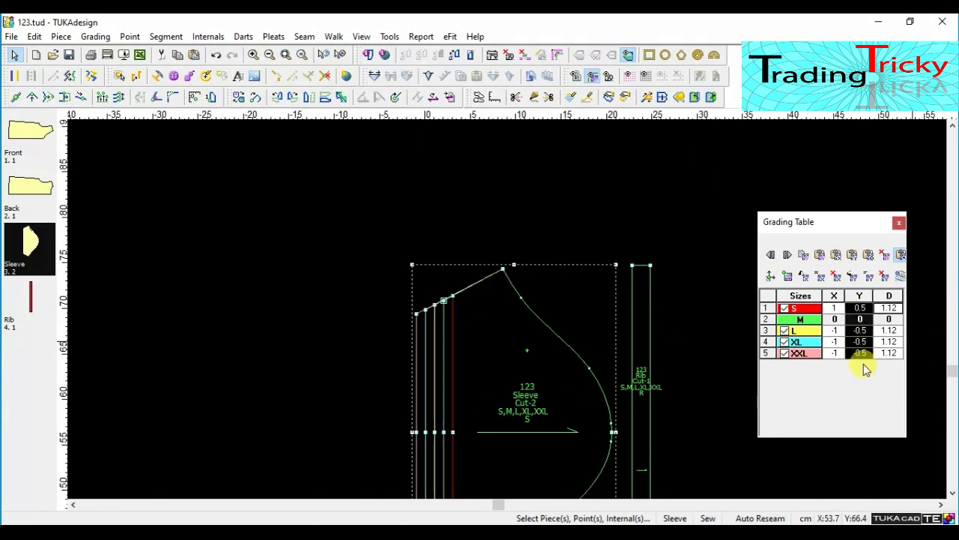
right_click(860, 307)
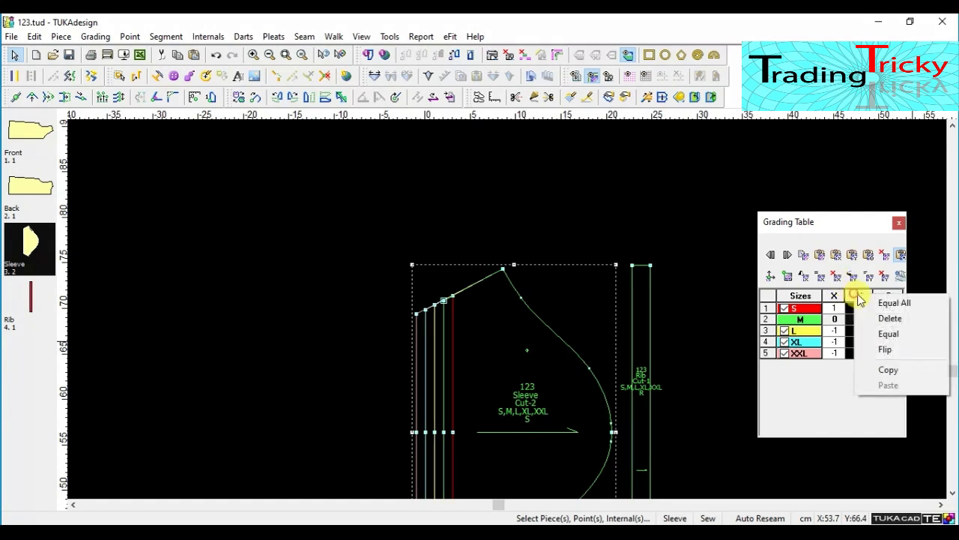
left_click(890, 349)
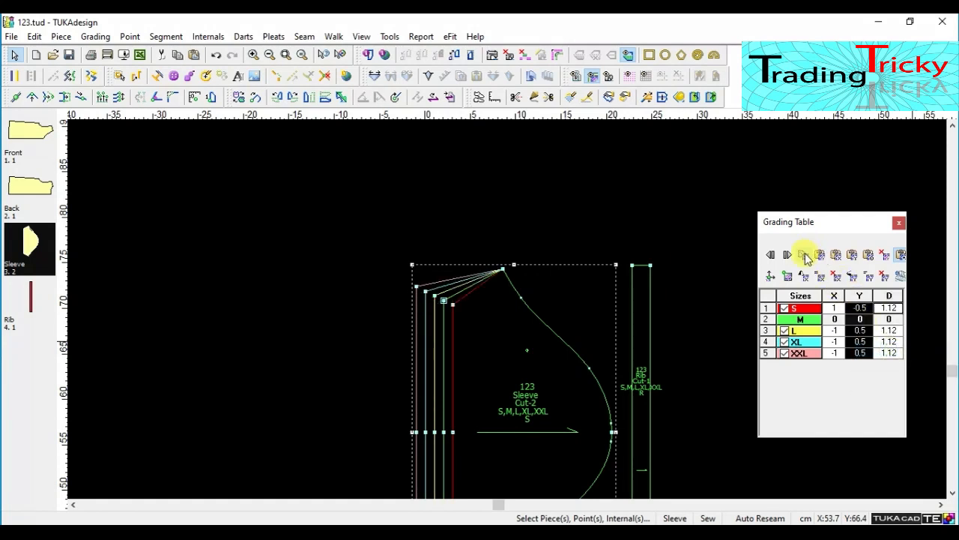
Step: Apply the hem corner's Y grading to the Sleeve's upper underarm point and, mirrored, to the lower underarm point and hem corner
left_click(504, 267)
left_click(852, 256)
scroll(648, 401, "down", 2)
left_click(424, 415)
left_click(382, 396)
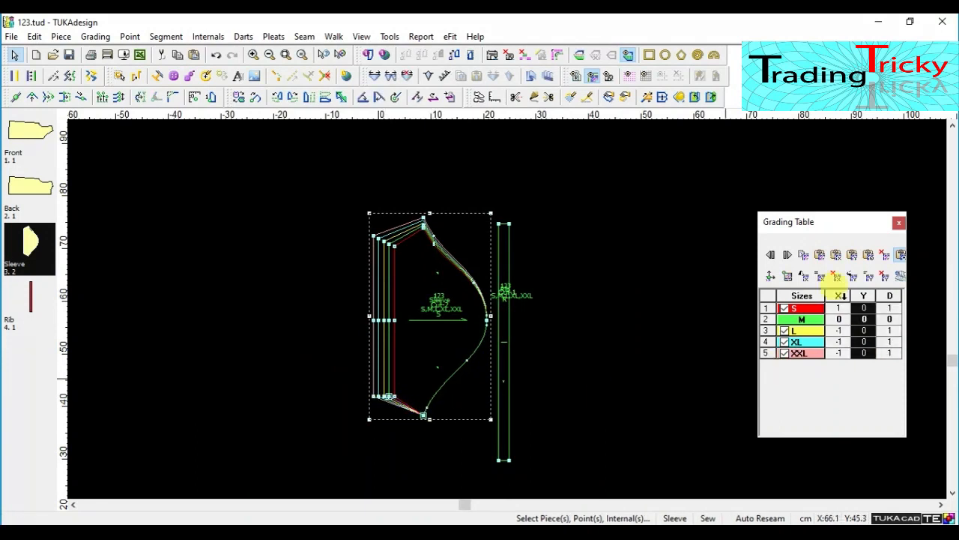
Step: Grade the Sleeve's upper underarm point in X: 0.5 for S and -0.5 for L, XL and XXL
scroll(531, 316, "up", 2)
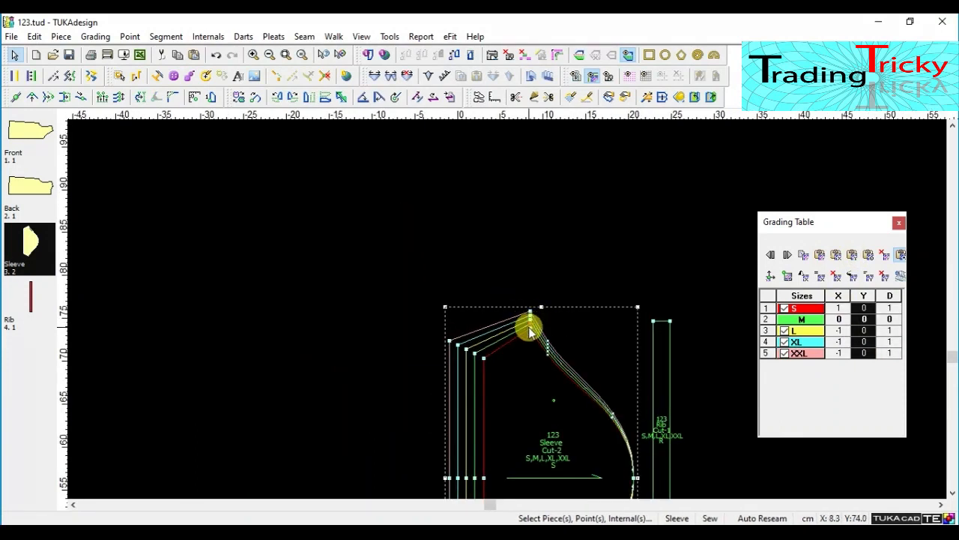
left_click(530, 319)
left_click(841, 308)
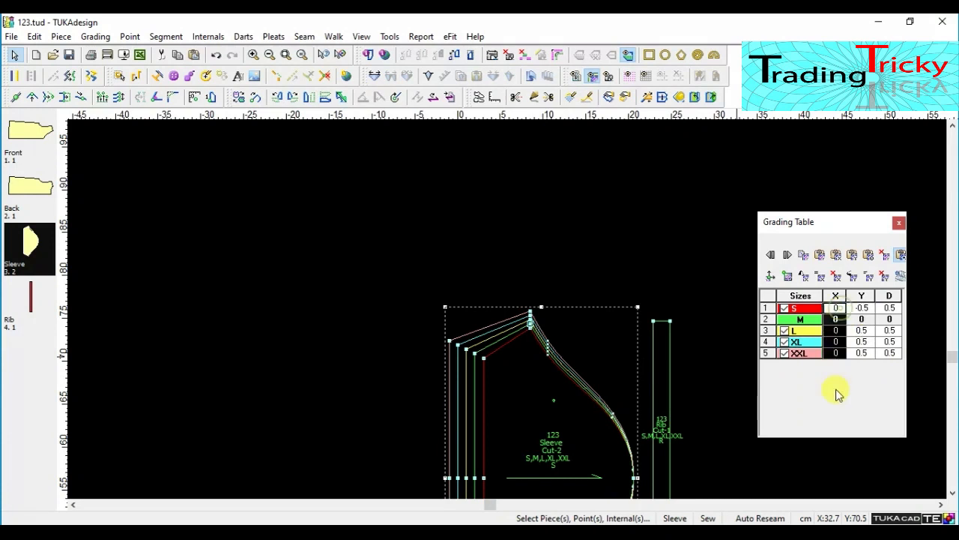
key("Return")
left_click(834, 295)
right_click(843, 308)
left_click(867, 355)
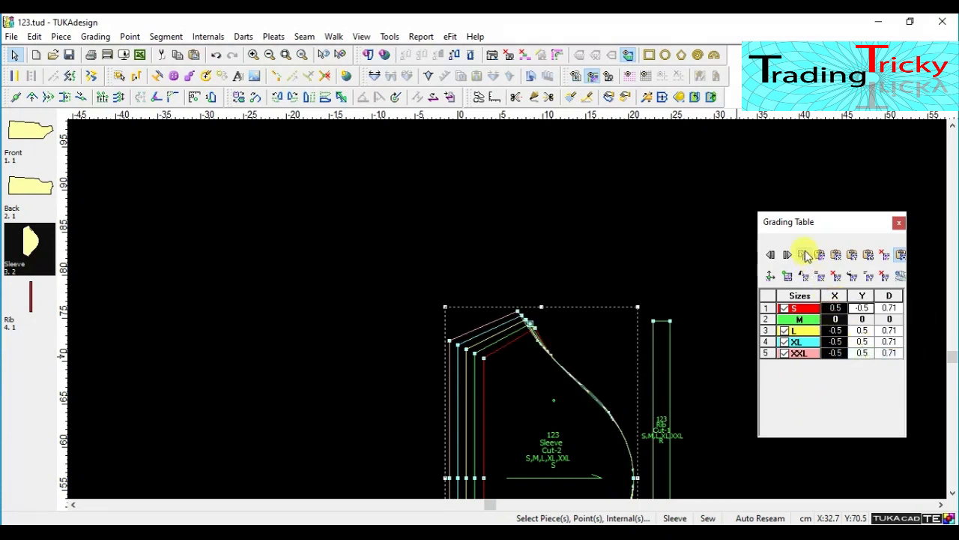
Step: Apply the X grading of the Sleeve's upper underarm point to its lower underarm point
scroll(636, 419, "down", 1)
left_click(456, 408)
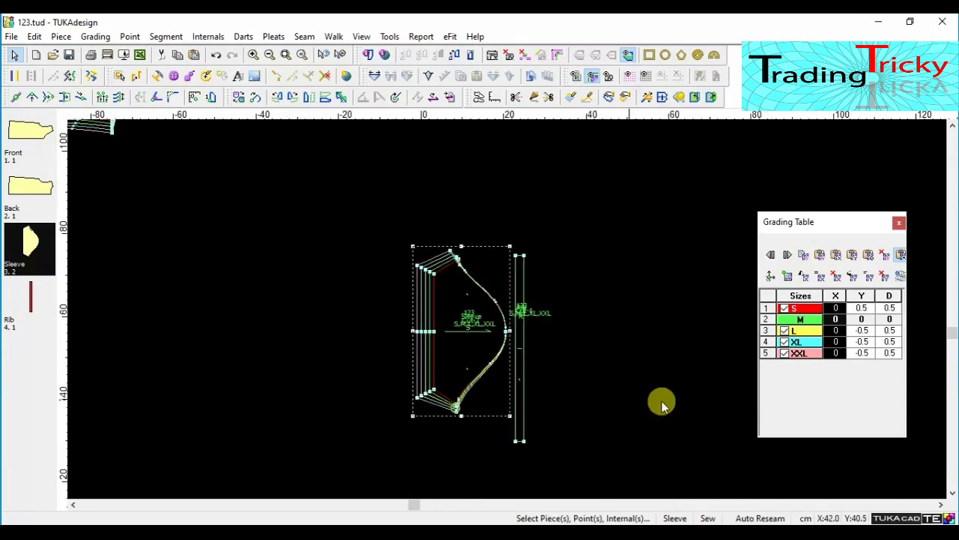
left_click(838, 260)
Step: Measure the Front's neckline curve from the upper neck-shoulder point to the center neck point in all sizes
scroll(491, 329, "down", 2)
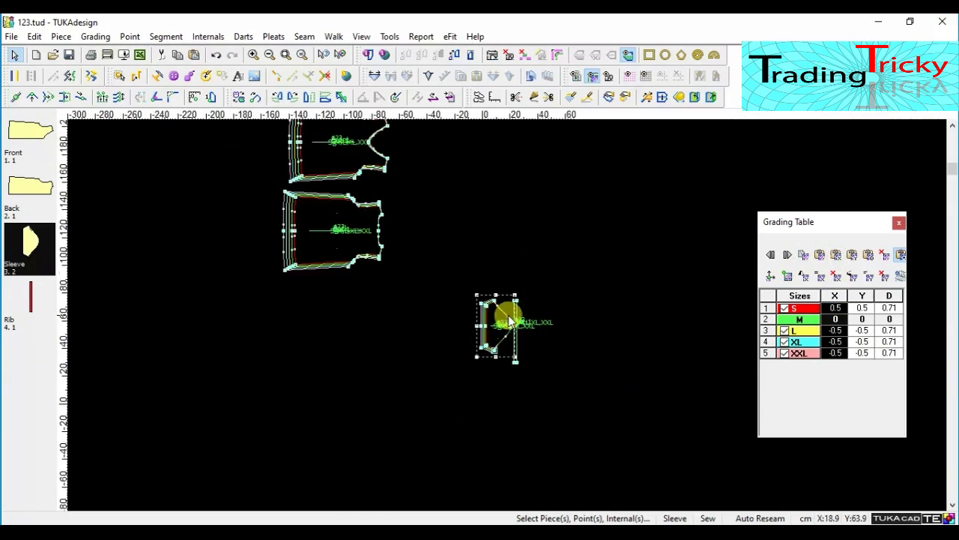
scroll(439, 208, "up", 2)
scroll(509, 311, "up", 1)
scroll(507, 308, "up", 1)
left_click(496, 98)
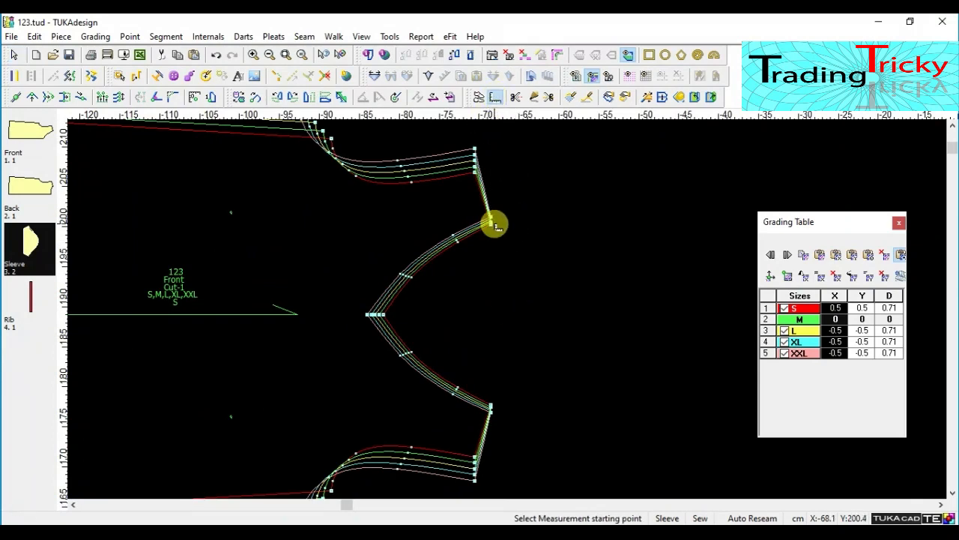
left_click(491, 221)
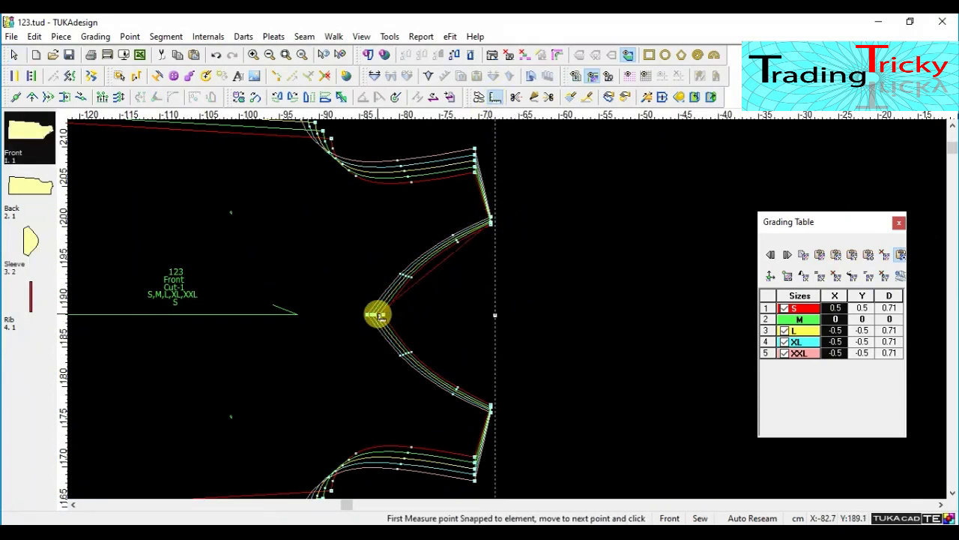
left_click(376, 315)
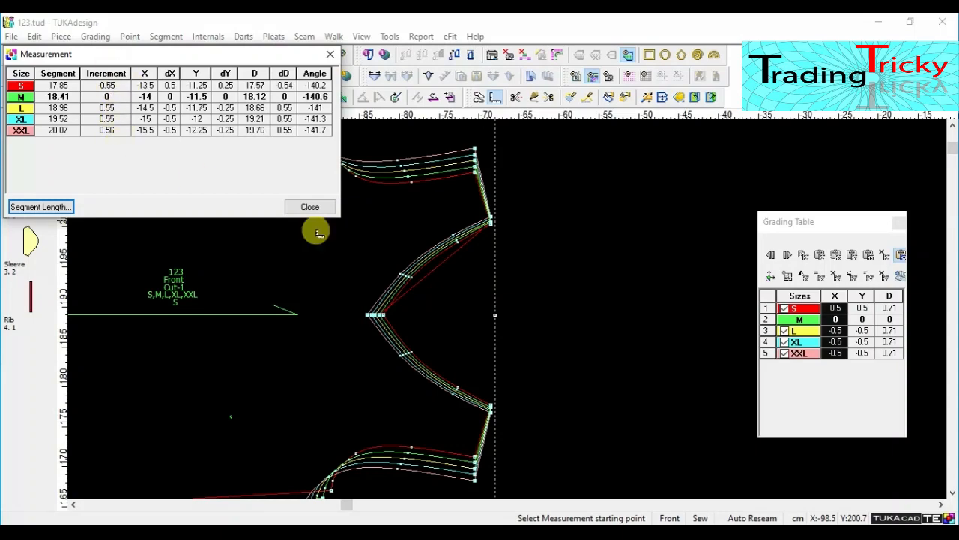
Step: Measure the Back's neckline curve from the upper neck-shoulder point to the center neck point in all sizes
left_click(310, 207)
scroll(560, 426, "down", 4)
scroll(502, 313, "up", 4)
left_click(578, 217)
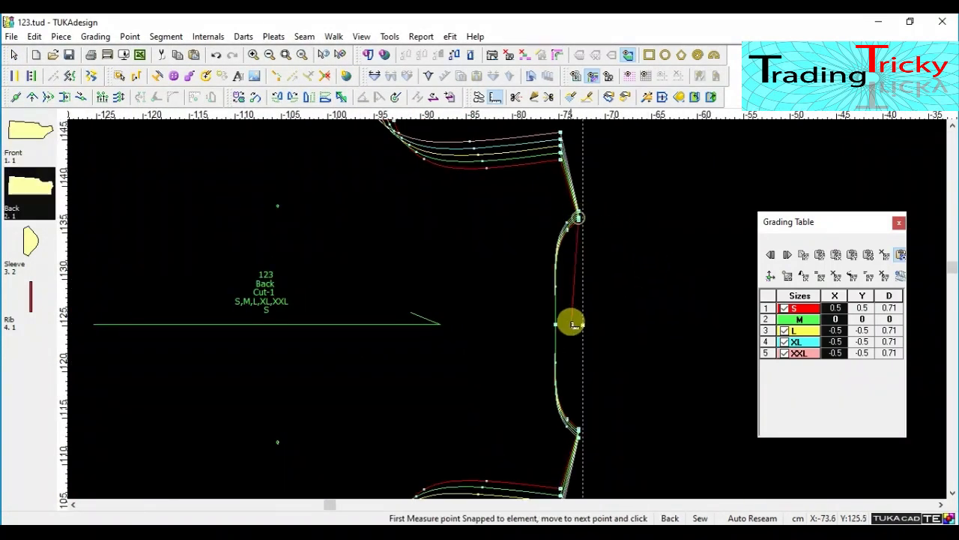
left_click(556, 324)
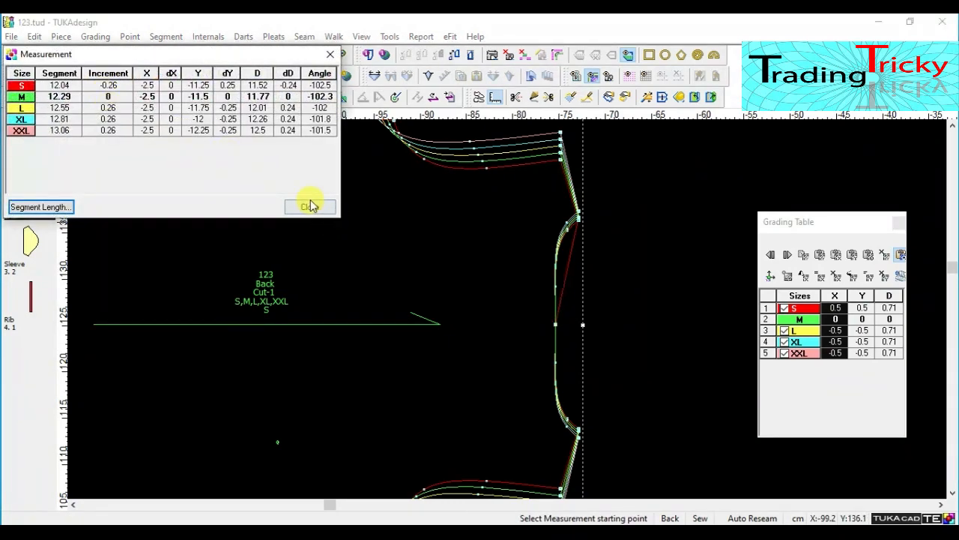
left_click(309, 206)
right_click(670, 231)
left_click(681, 237)
Step: Grade the Rib's upper corner nearest the Sleeve in Y: -1.5 for S and 1.5 for L, XL and XXL
scroll(516, 309, "down", 3)
scroll(525, 386, "down", 3)
scroll(508, 307, "up", 4)
left_click(565, 232)
left_click(840, 341)
left_click_drag(871, 310, 871, 384)
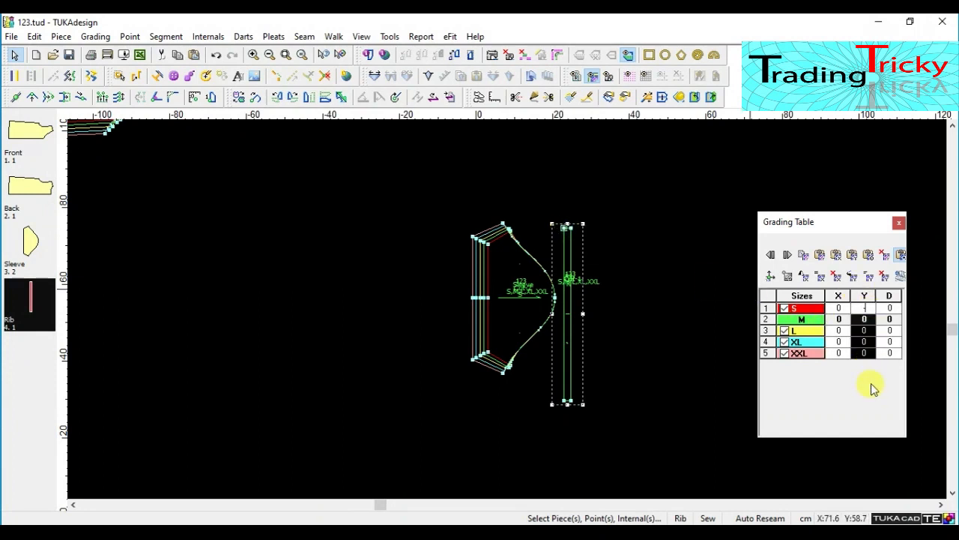
key("Return")
scroll(565, 209, "up", 1)
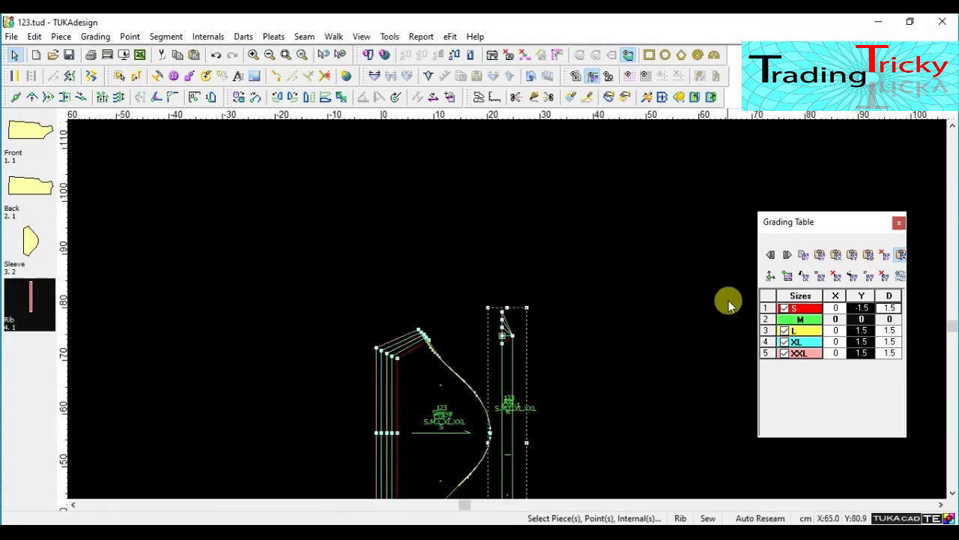
Step: Apply the same Y grading to the Rib's other upper corner
left_click(514, 335)
left_click(849, 255)
scroll(517, 352, "down", 2)
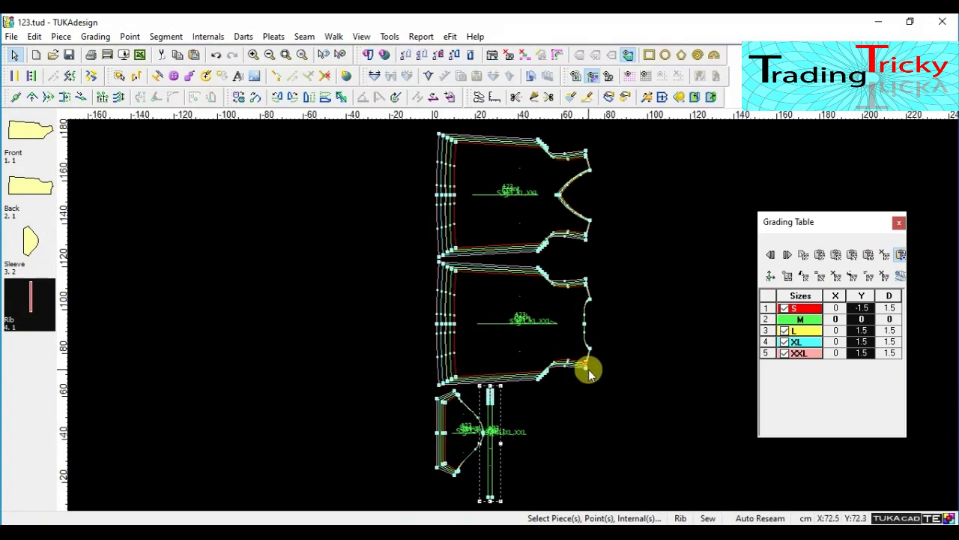
Step: Show the seam contours on all graded pieces
left_click(607, 78)
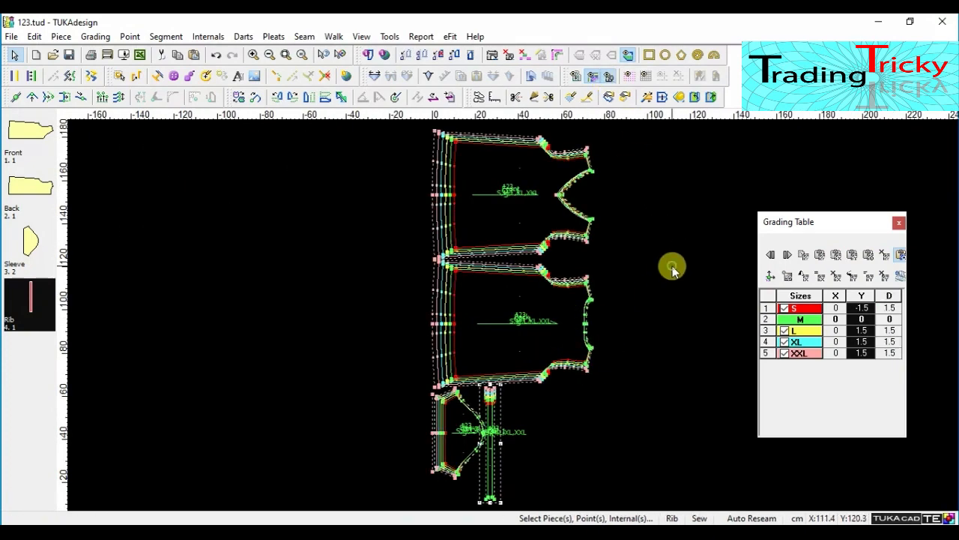
scroll(544, 274, "up", 3)
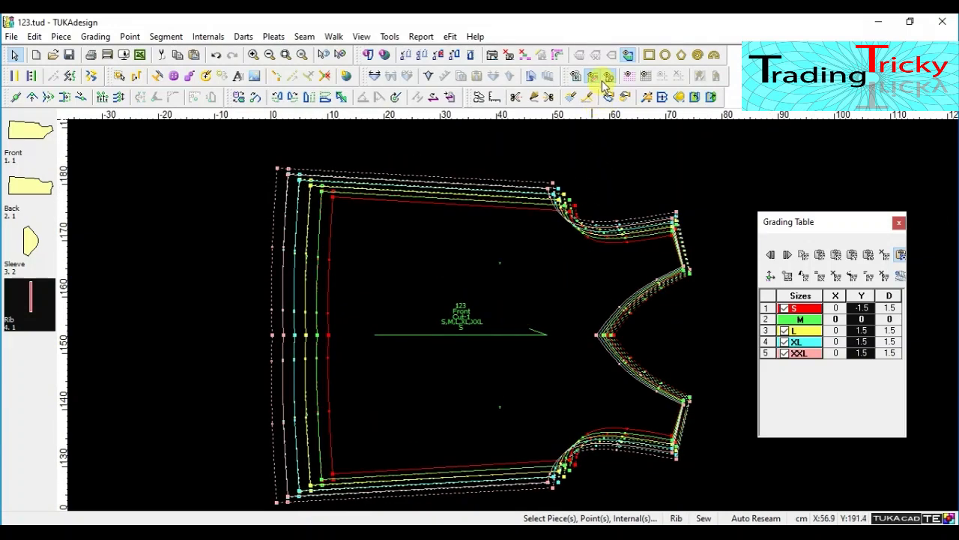
scroll(515, 300, "down", 3)
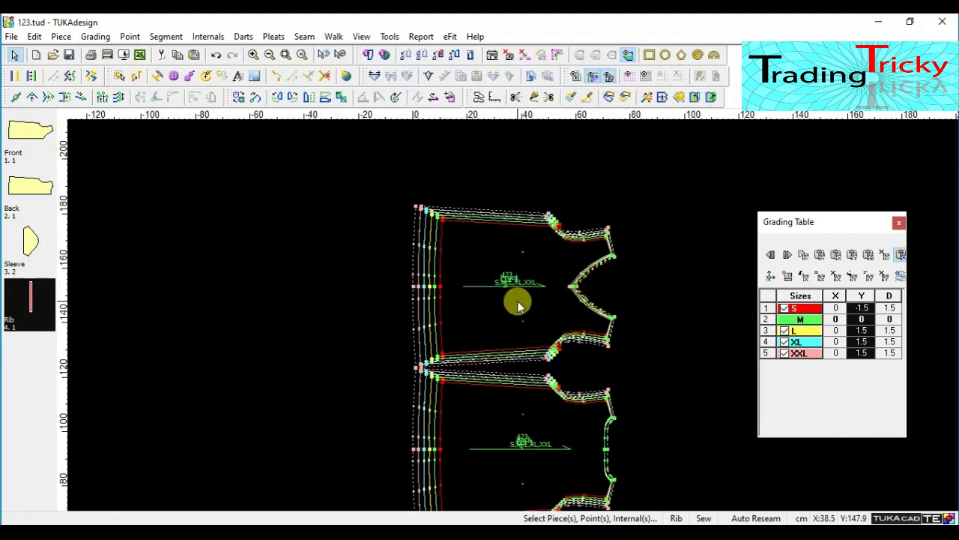
Step: Switch the seam contours and the graded sizes off and back on to compare the displays
left_click(608, 75)
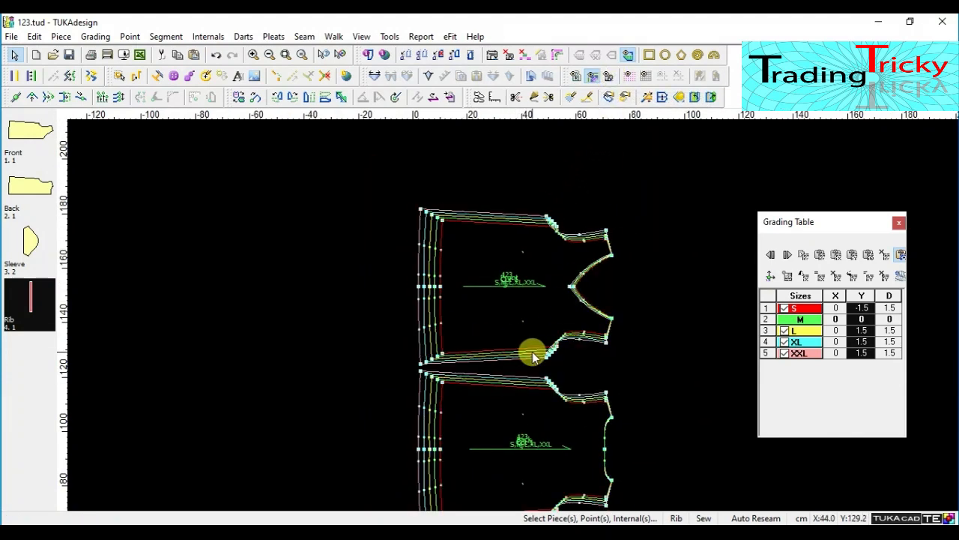
left_click(609, 77)
left_click(610, 77)
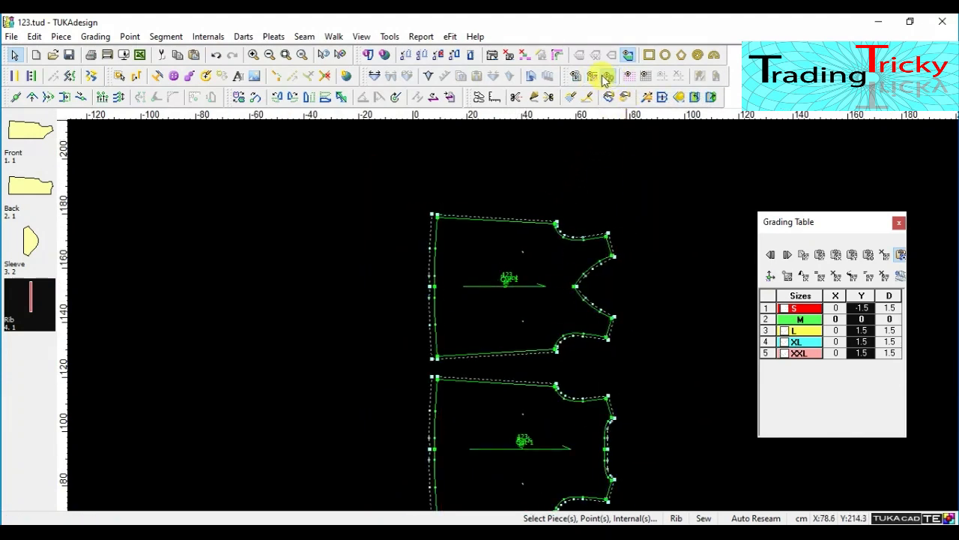
left_click(608, 80)
left_click(597, 77)
left_click(608, 78)
left_click(594, 78)
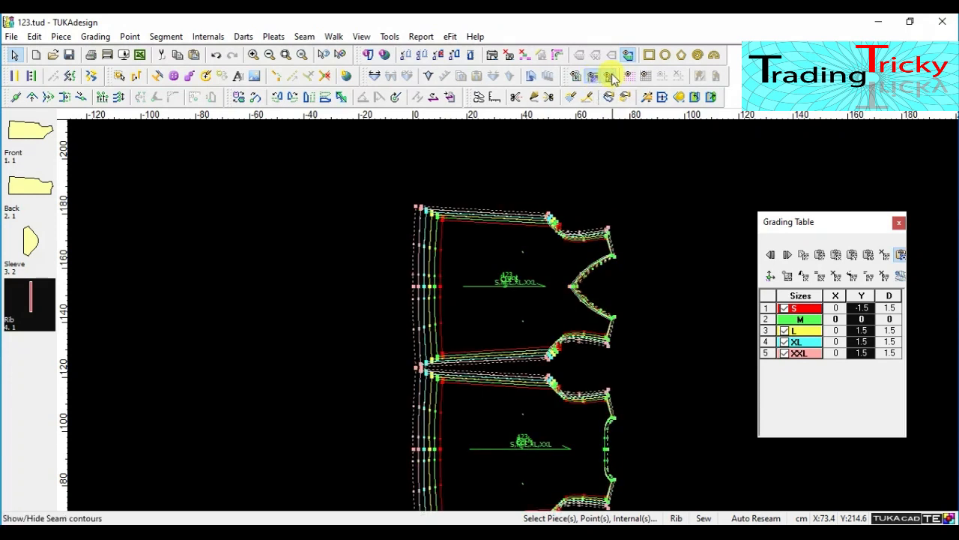
left_click(612, 78)
scroll(514, 319, "up", 2)
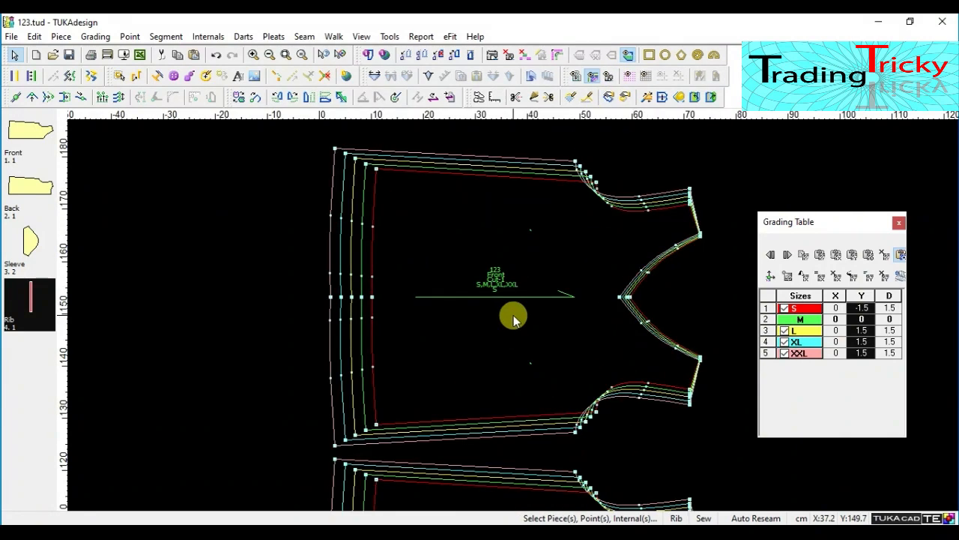
left_click(611, 78)
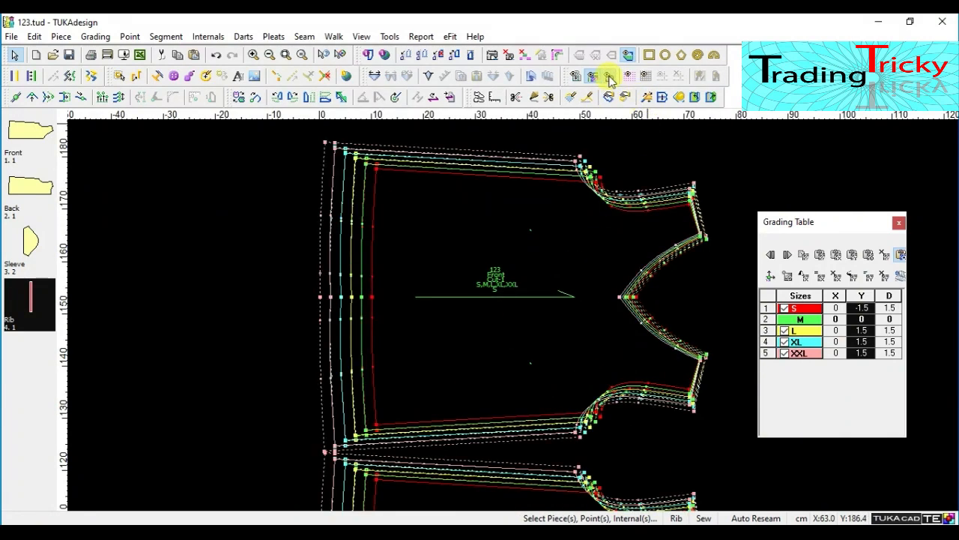
left_click(593, 78)
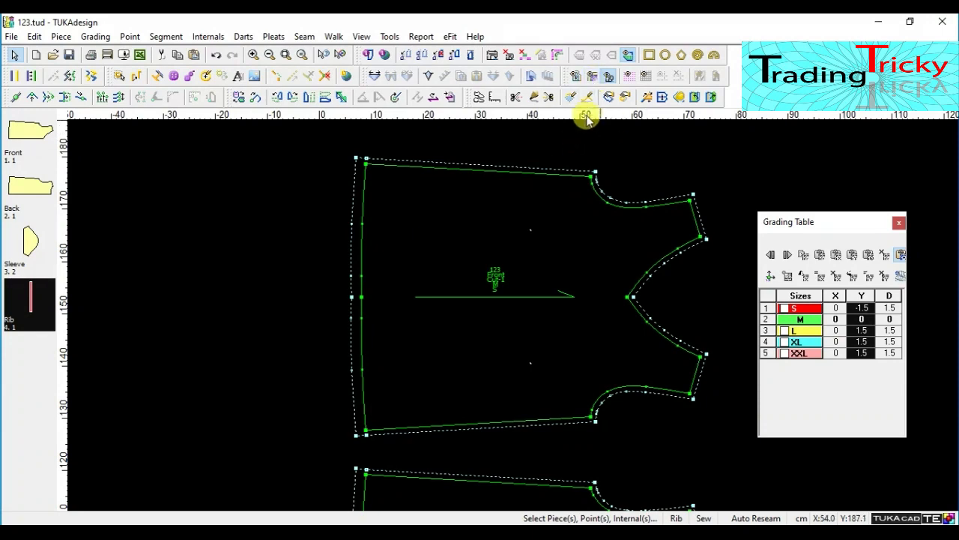
left_click(593, 78)
Step: Close the Grading Table
scroll(564, 422, "down", 5)
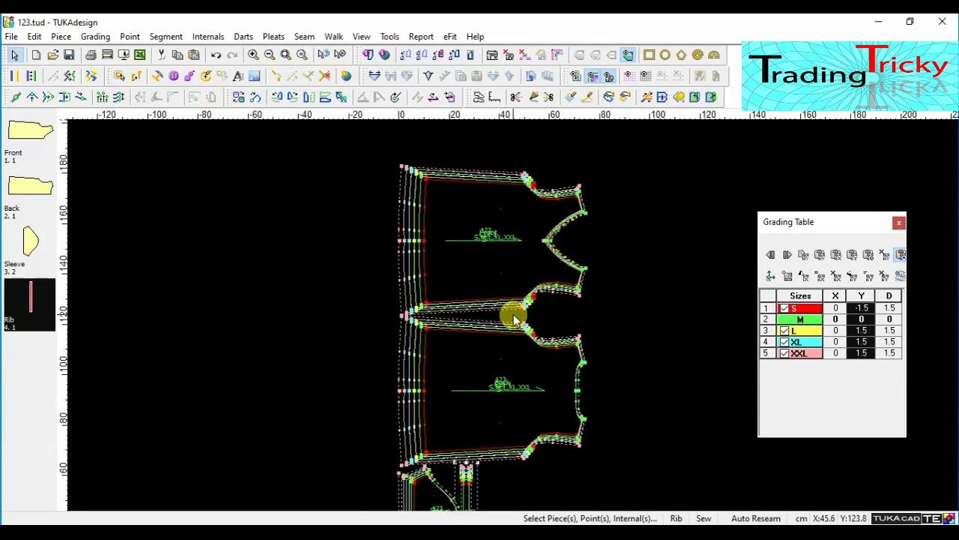
scroll(513, 372, "up", 2)
scroll(513, 318, "up", 1)
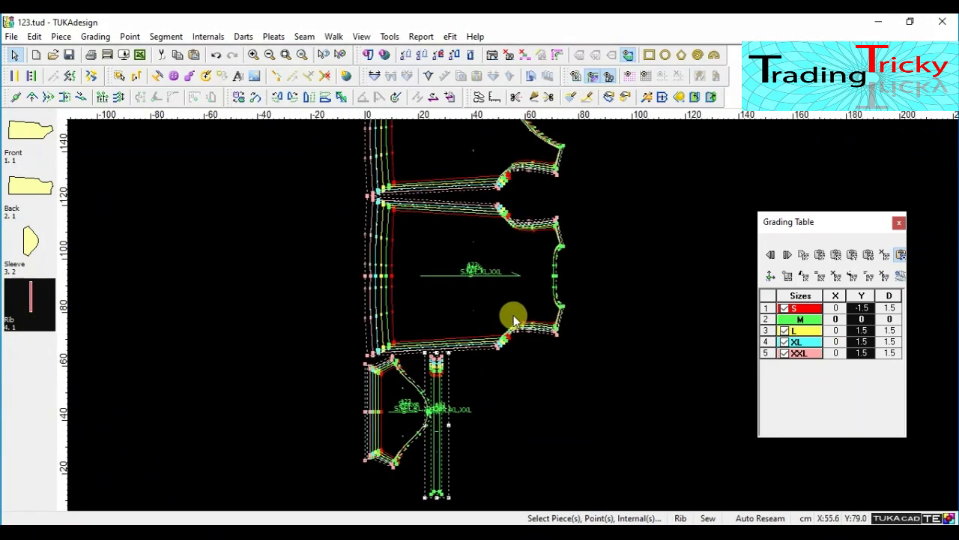
scroll(513, 318, "up", 3)
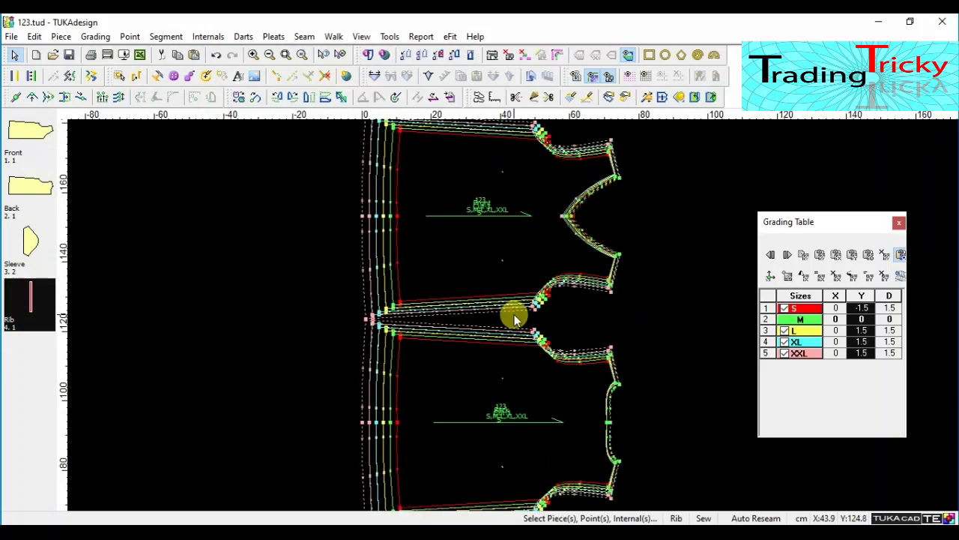
scroll(514, 318, "down", 2)
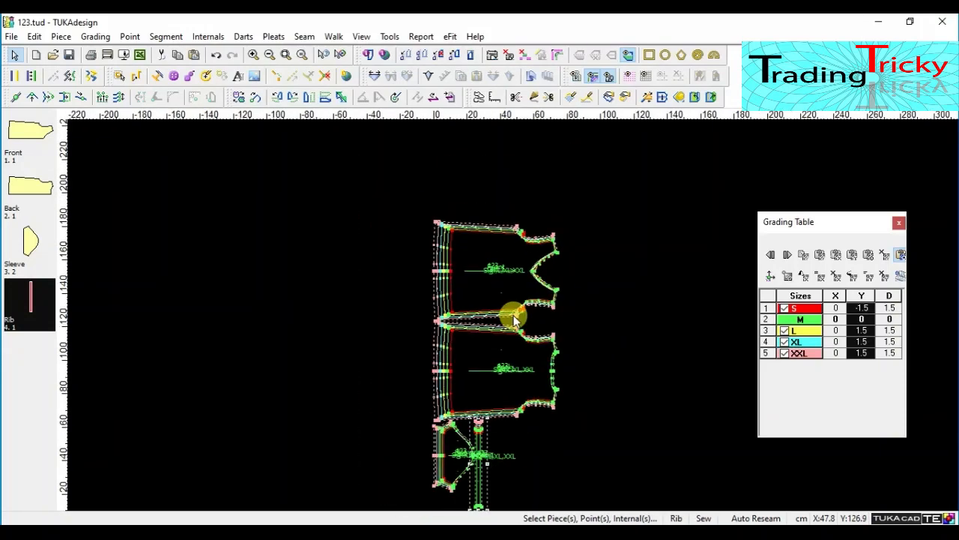
scroll(514, 318, "down", 2)
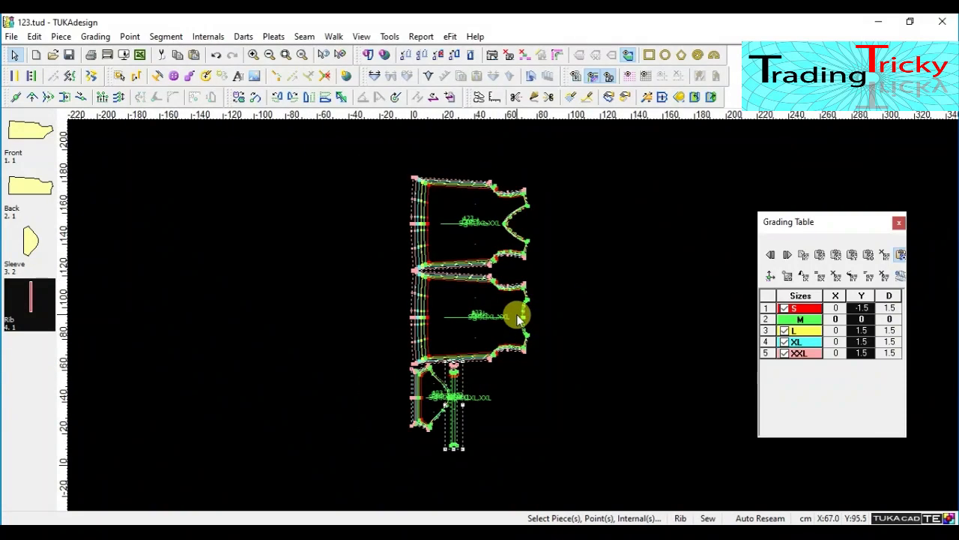
left_click(899, 223)
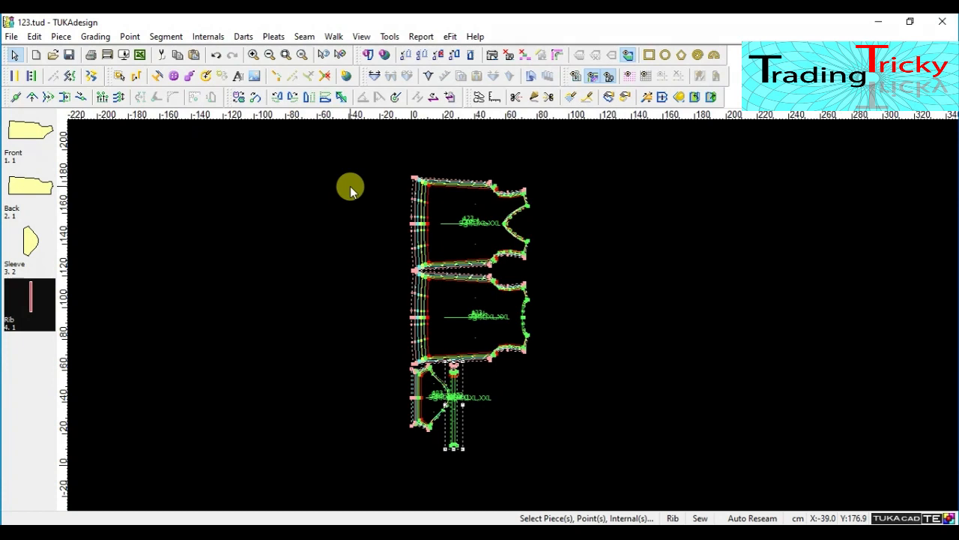
left_click(698, 260)
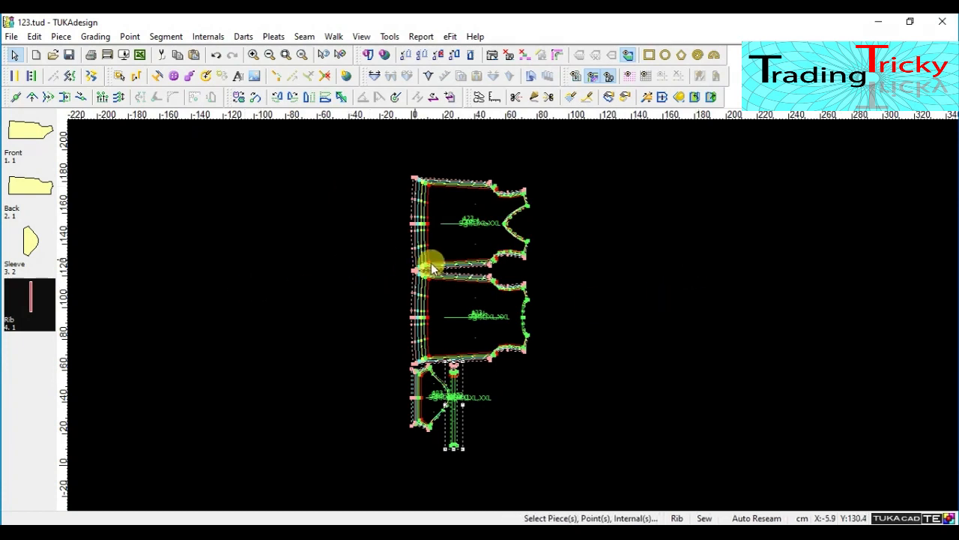
scroll(445, 274, "down", 3)
scroll(530, 331, "up", 1)
scroll(513, 321, "up", 2)
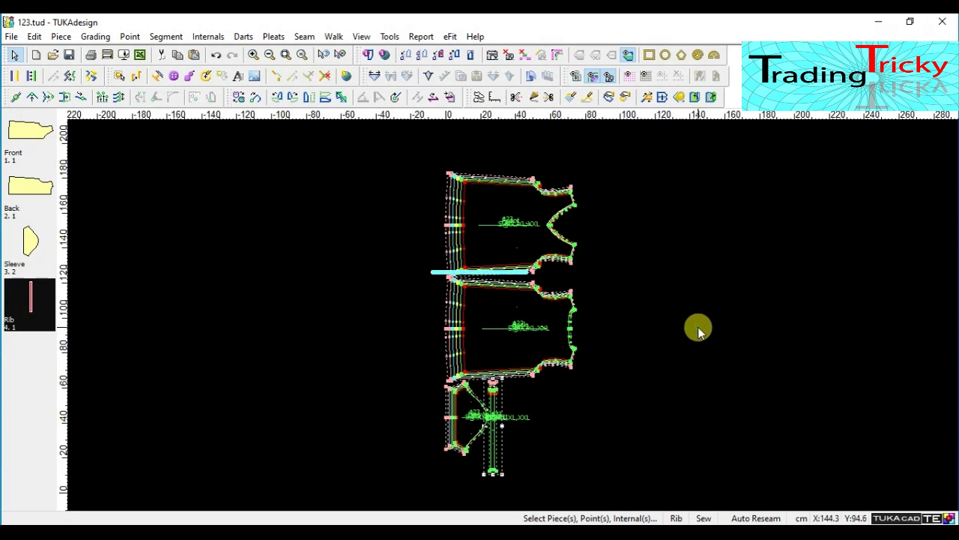
left_click_drag(699, 328, 682, 316)
left_click(683, 317)
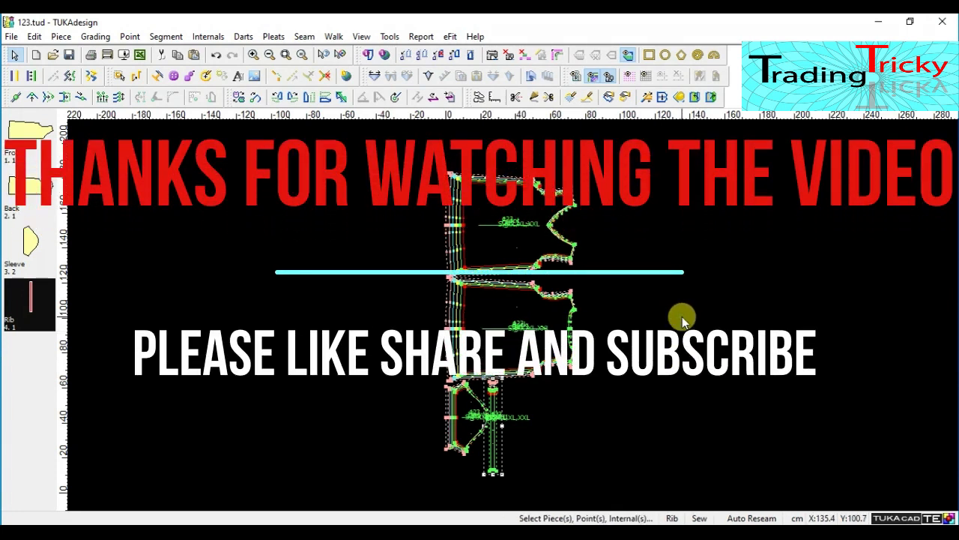